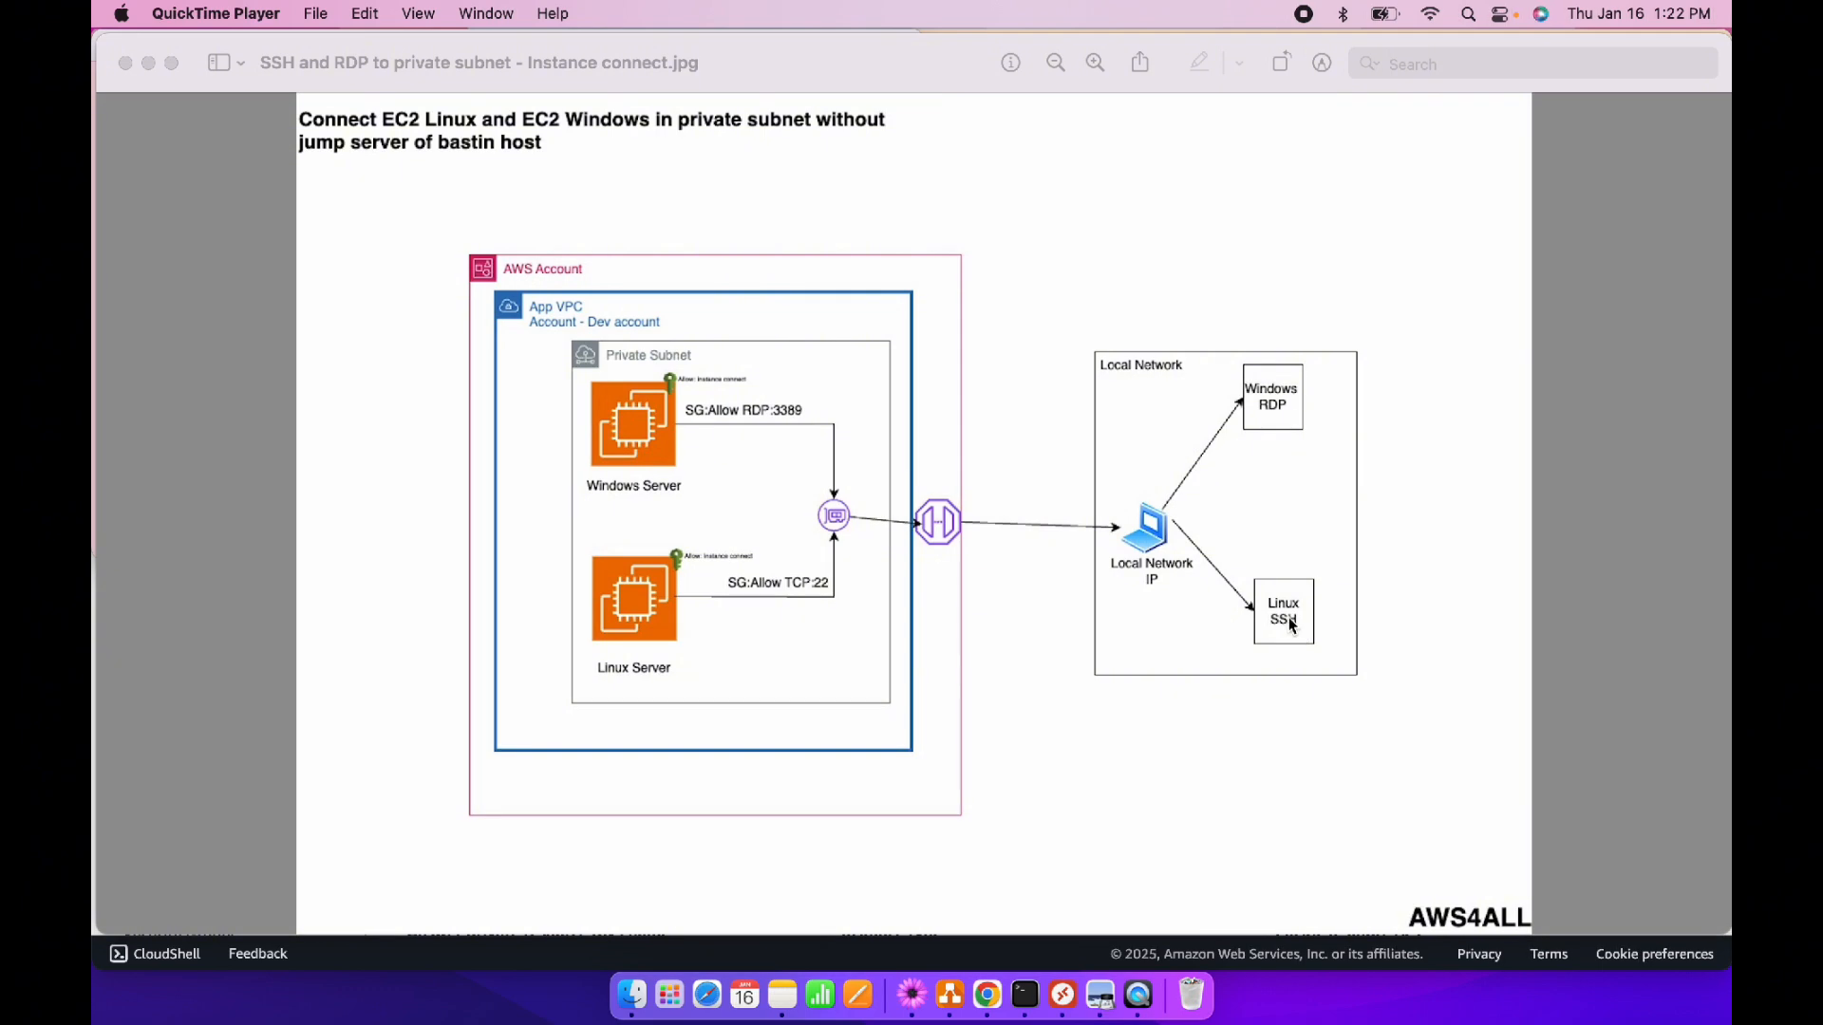
# Switch to Windows Instance connect Instruction.txt in TextMate and review the AWS CLI version line and the open-tunnel command's local port
pyautogui.hotkey('ctrl', 'Up')
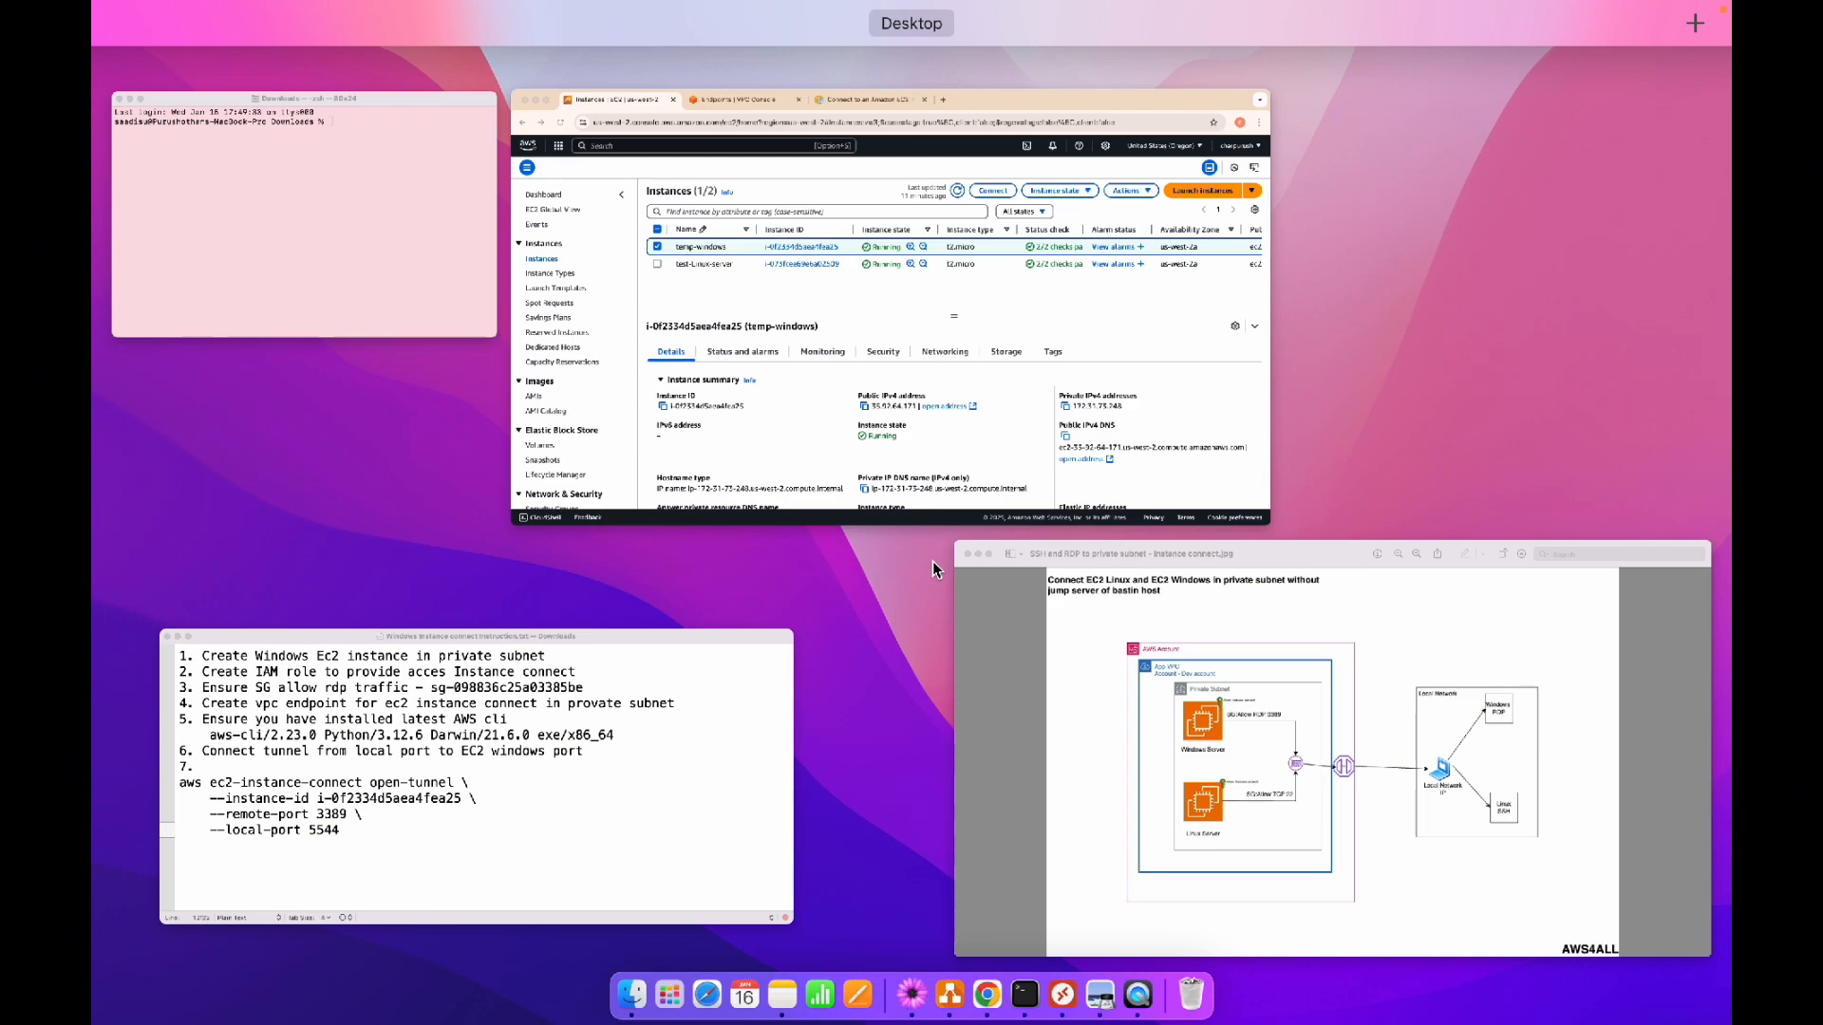
pyautogui.click(680, 702)
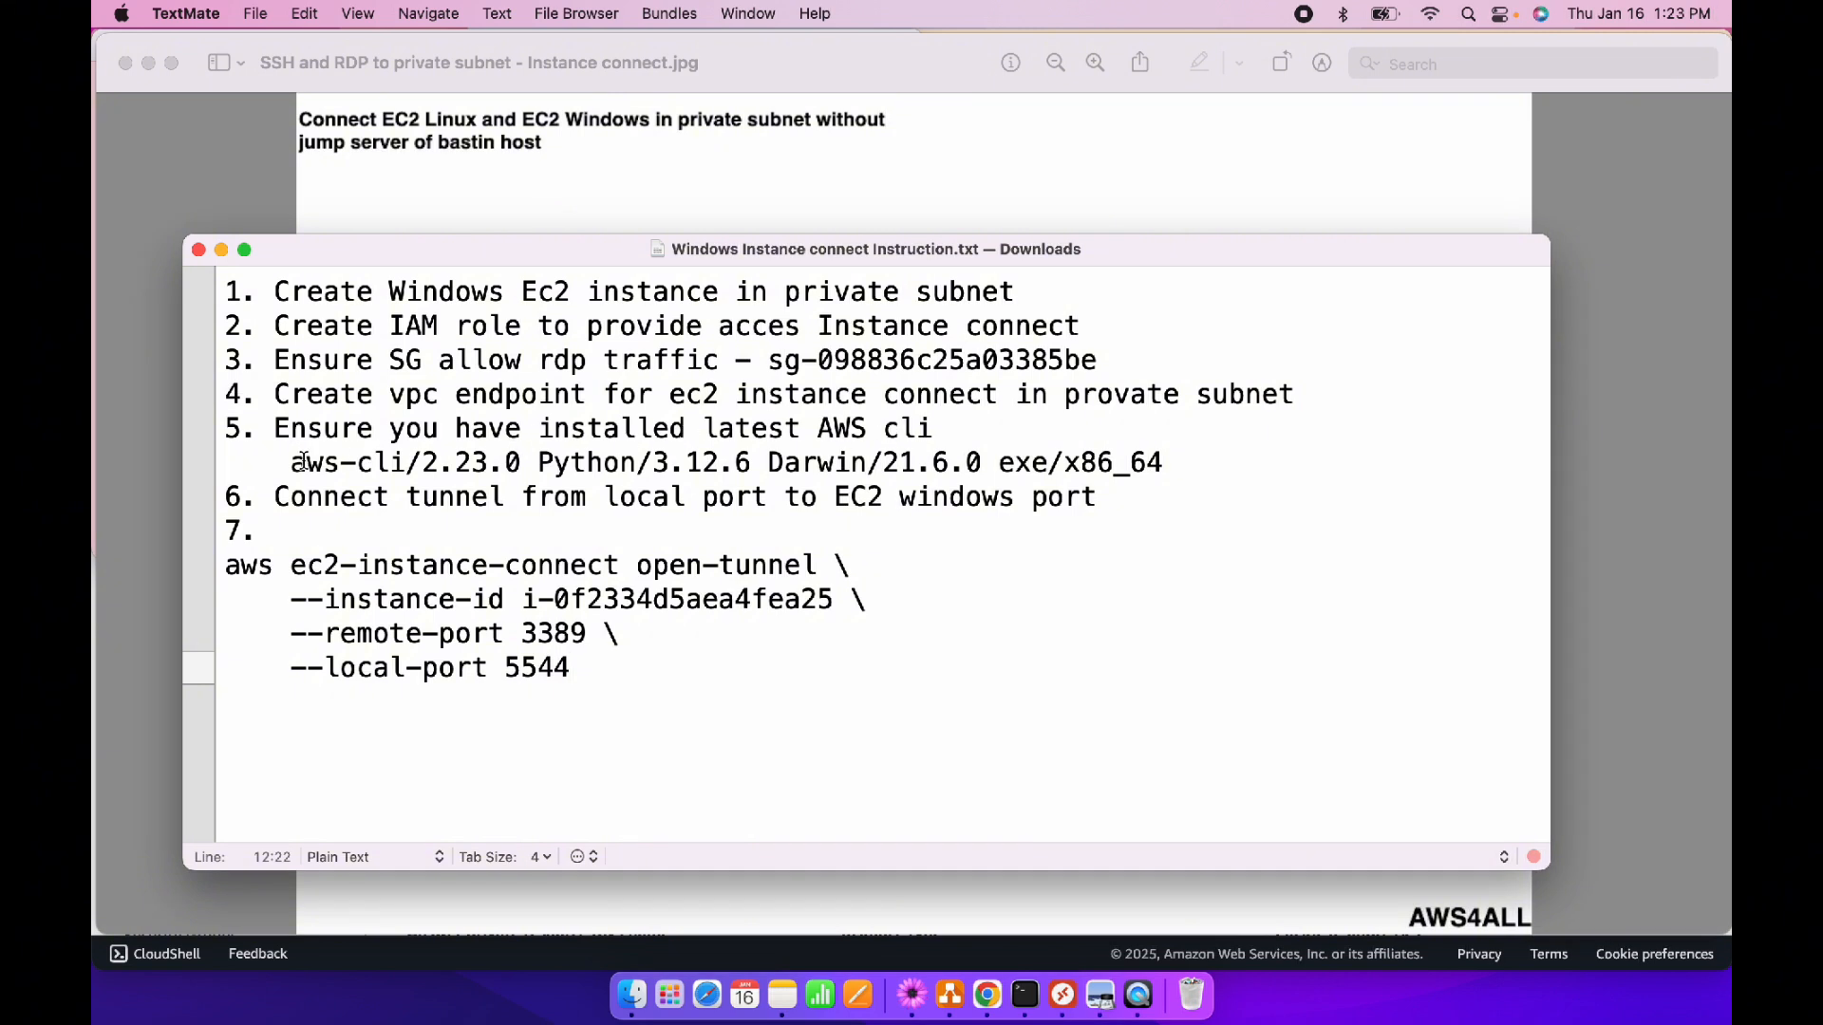
pyautogui.click(294, 462)
pyautogui.moveTo(294, 463); pyautogui.dragTo(470, 465)
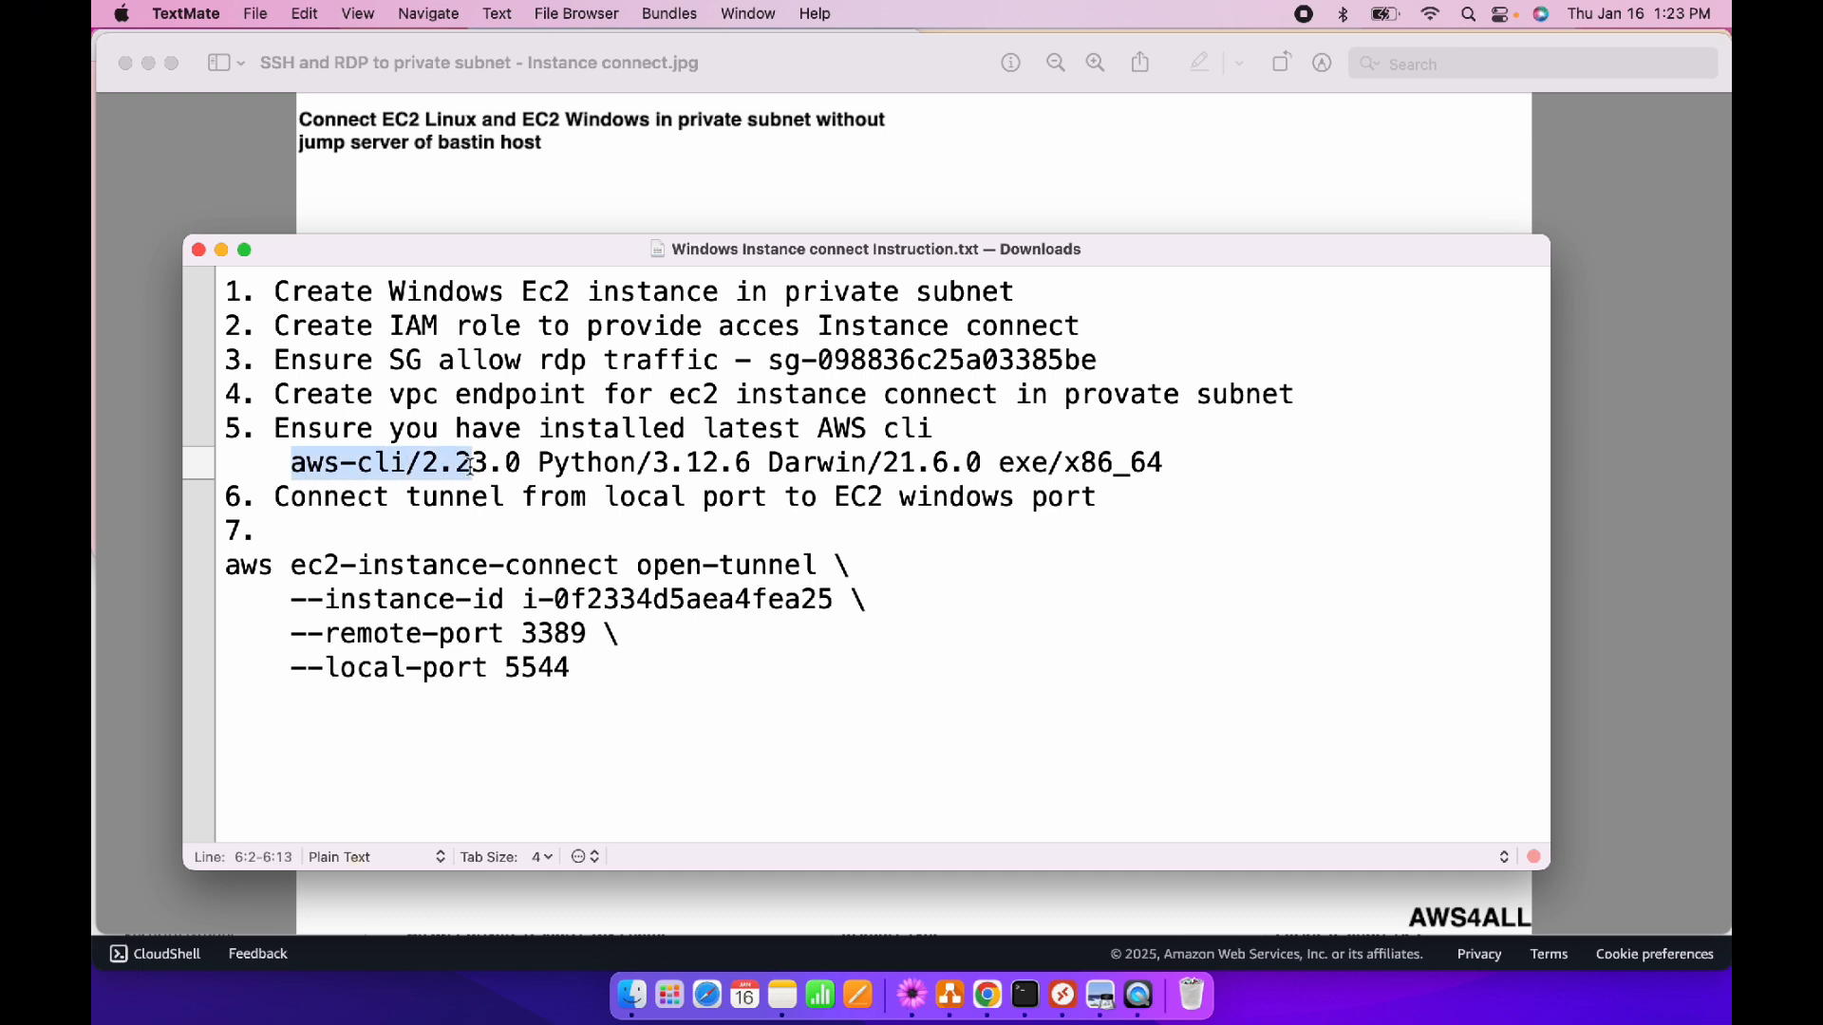
pyautogui.click(555, 463)
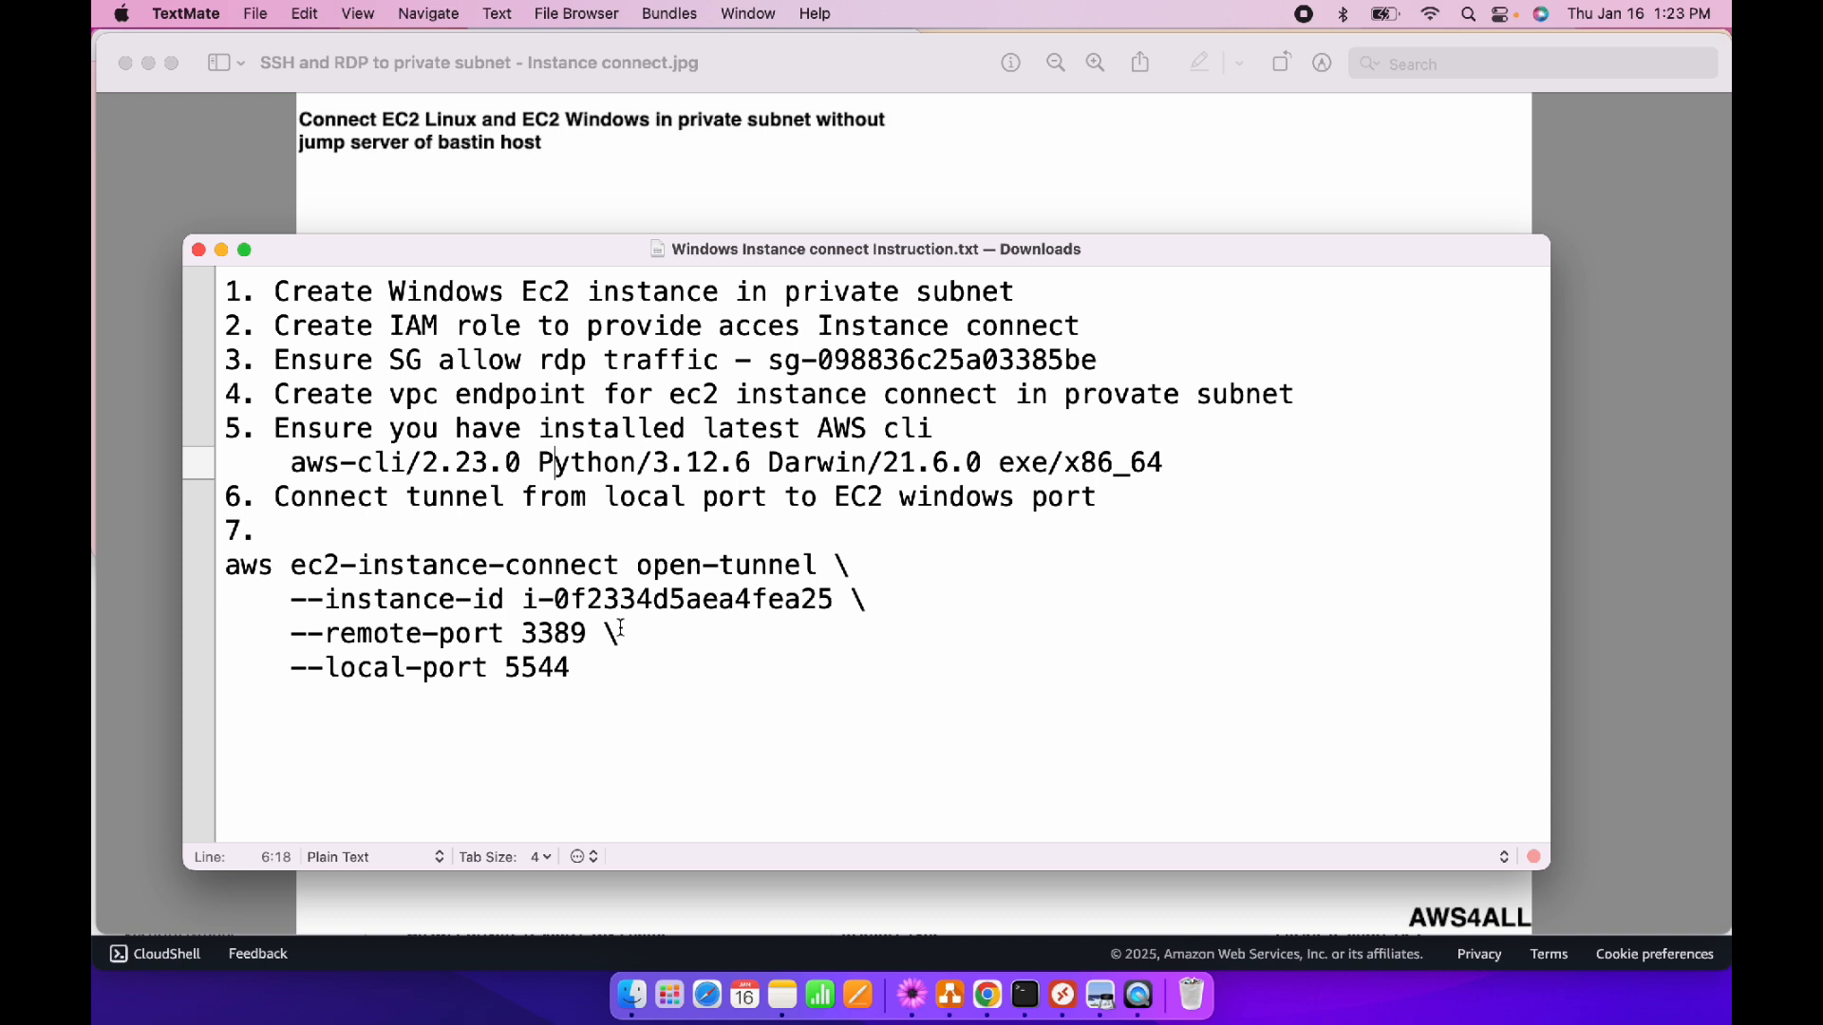
pyautogui.click(540, 667)
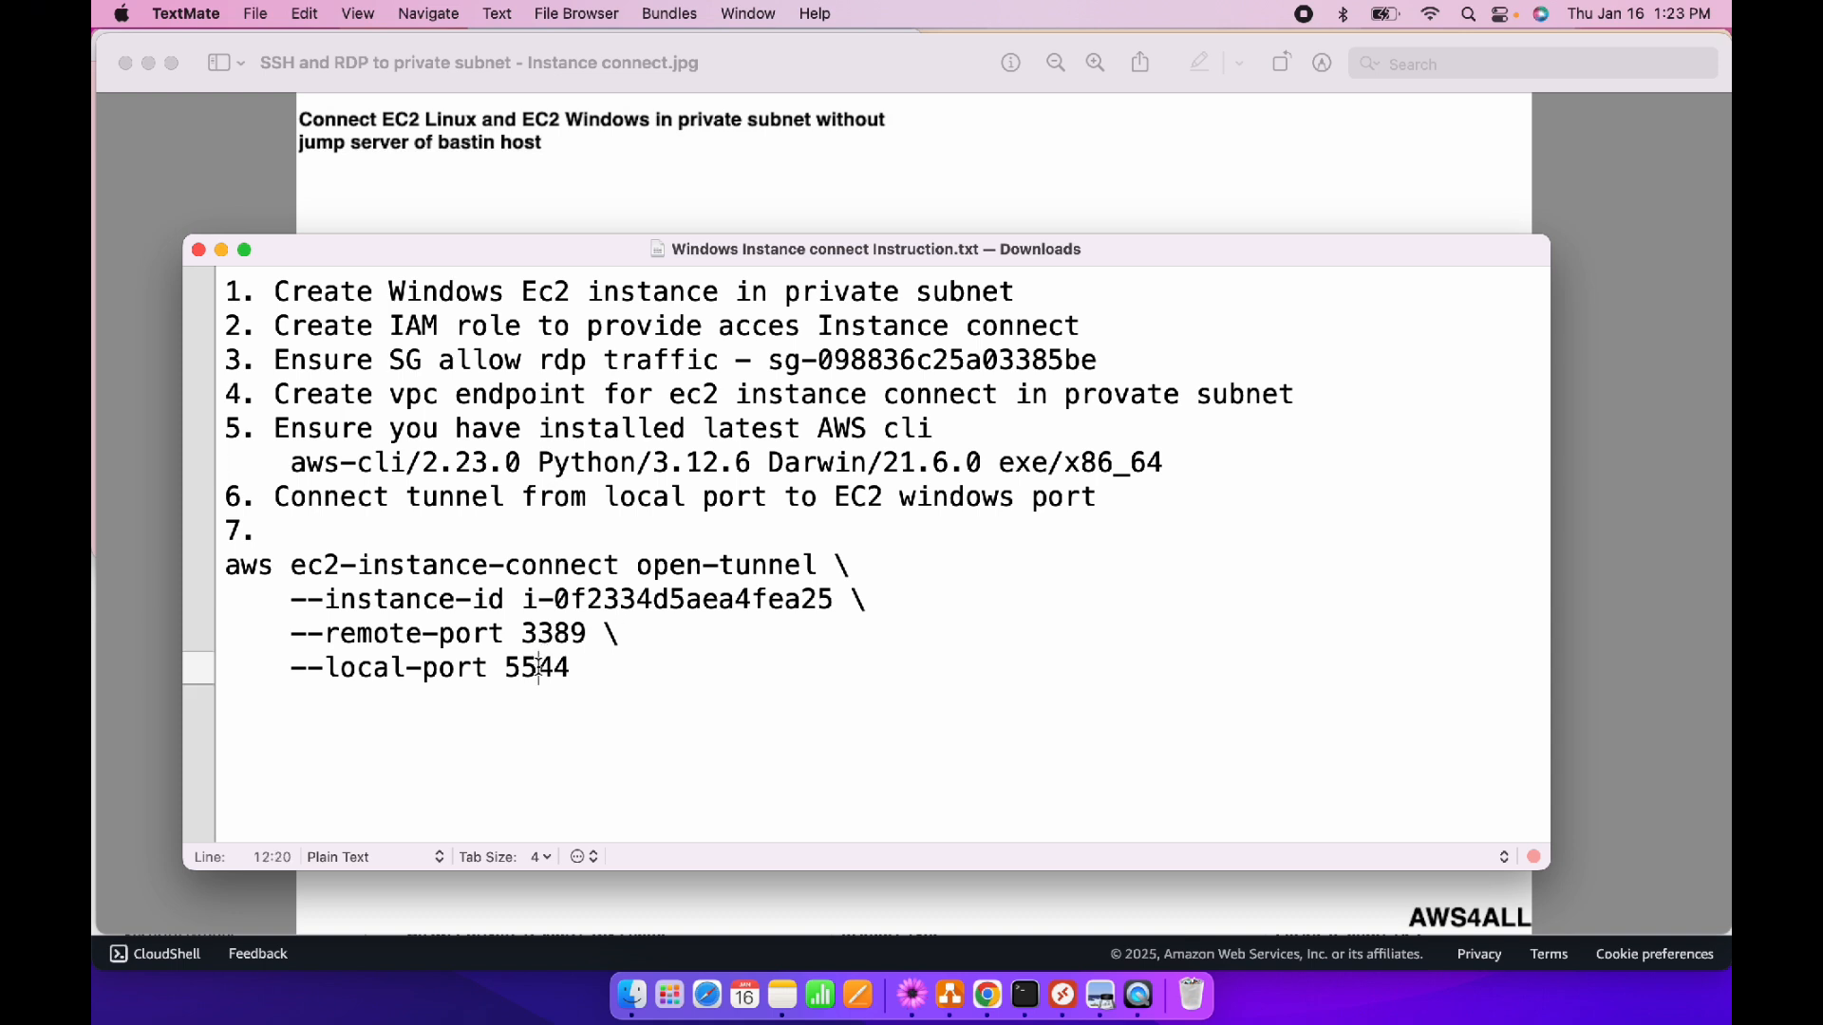
pyautogui.doubleClick(539, 667)
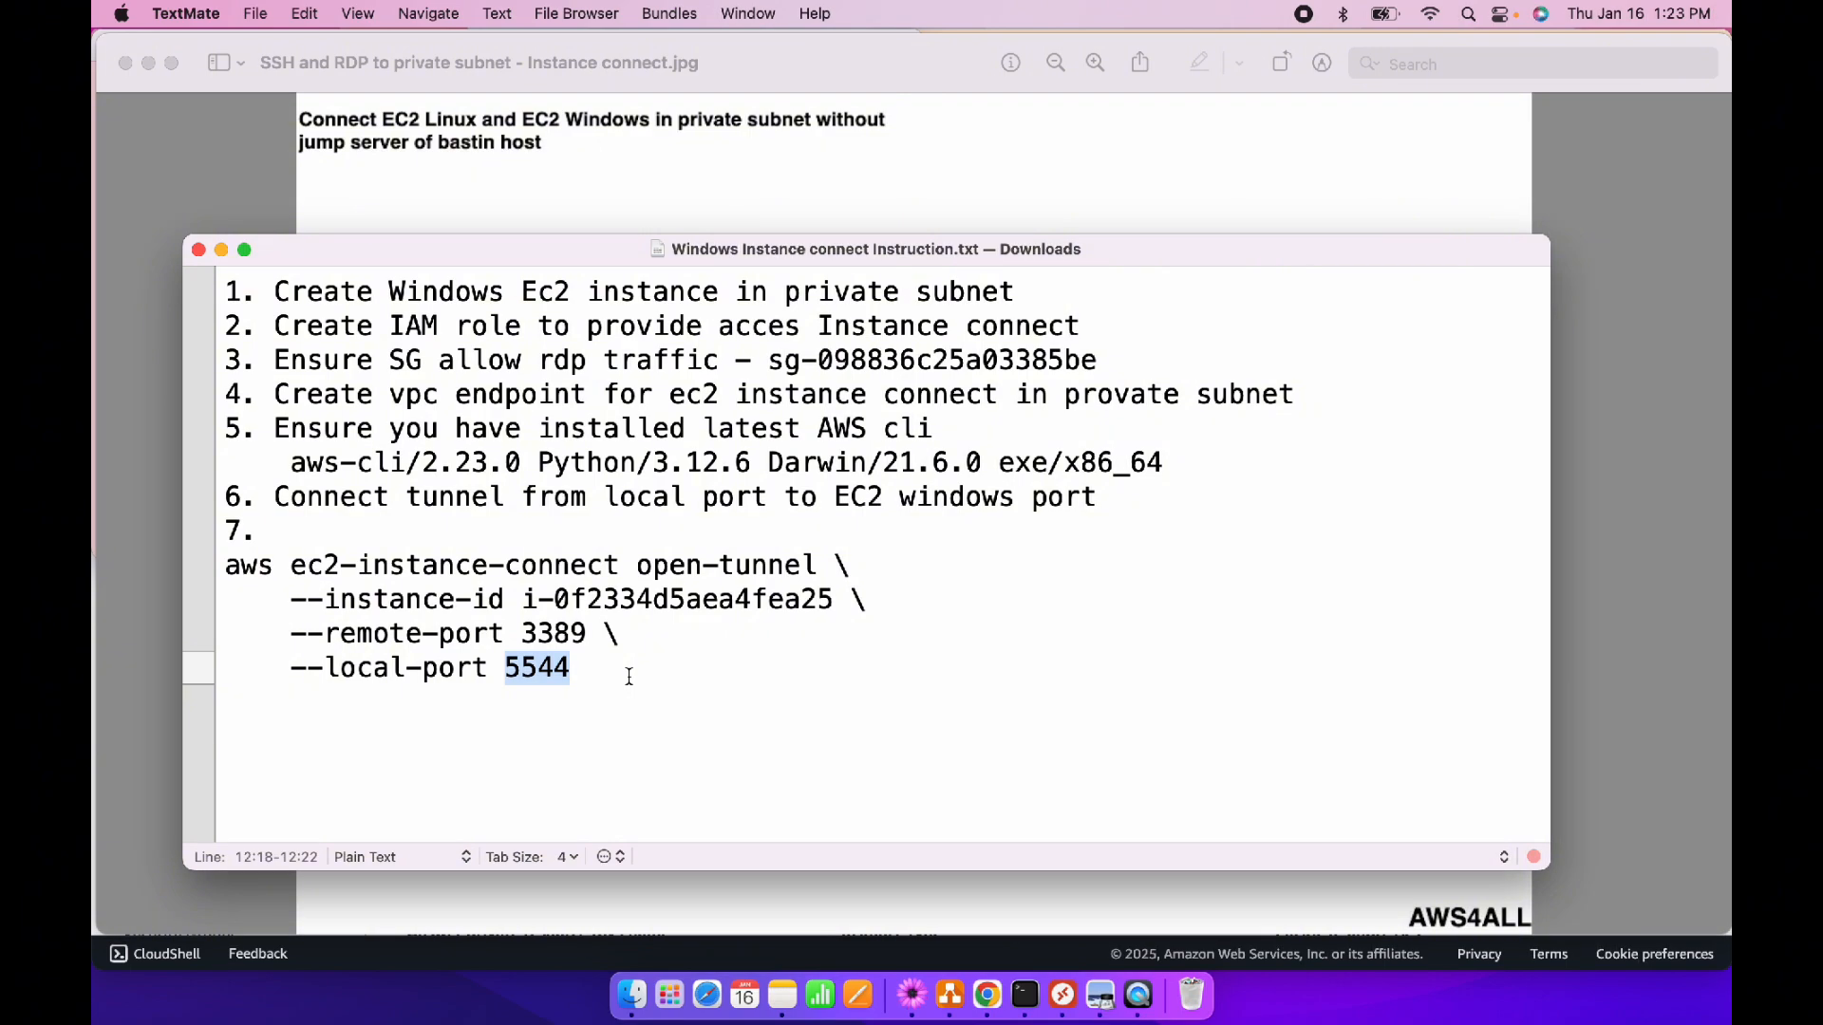
# Switch to the EC2 console in Chrome and open the details of the temp-windows instance to check its IAM role and subnet
pyautogui.hotkey('ctrl', 'Up')
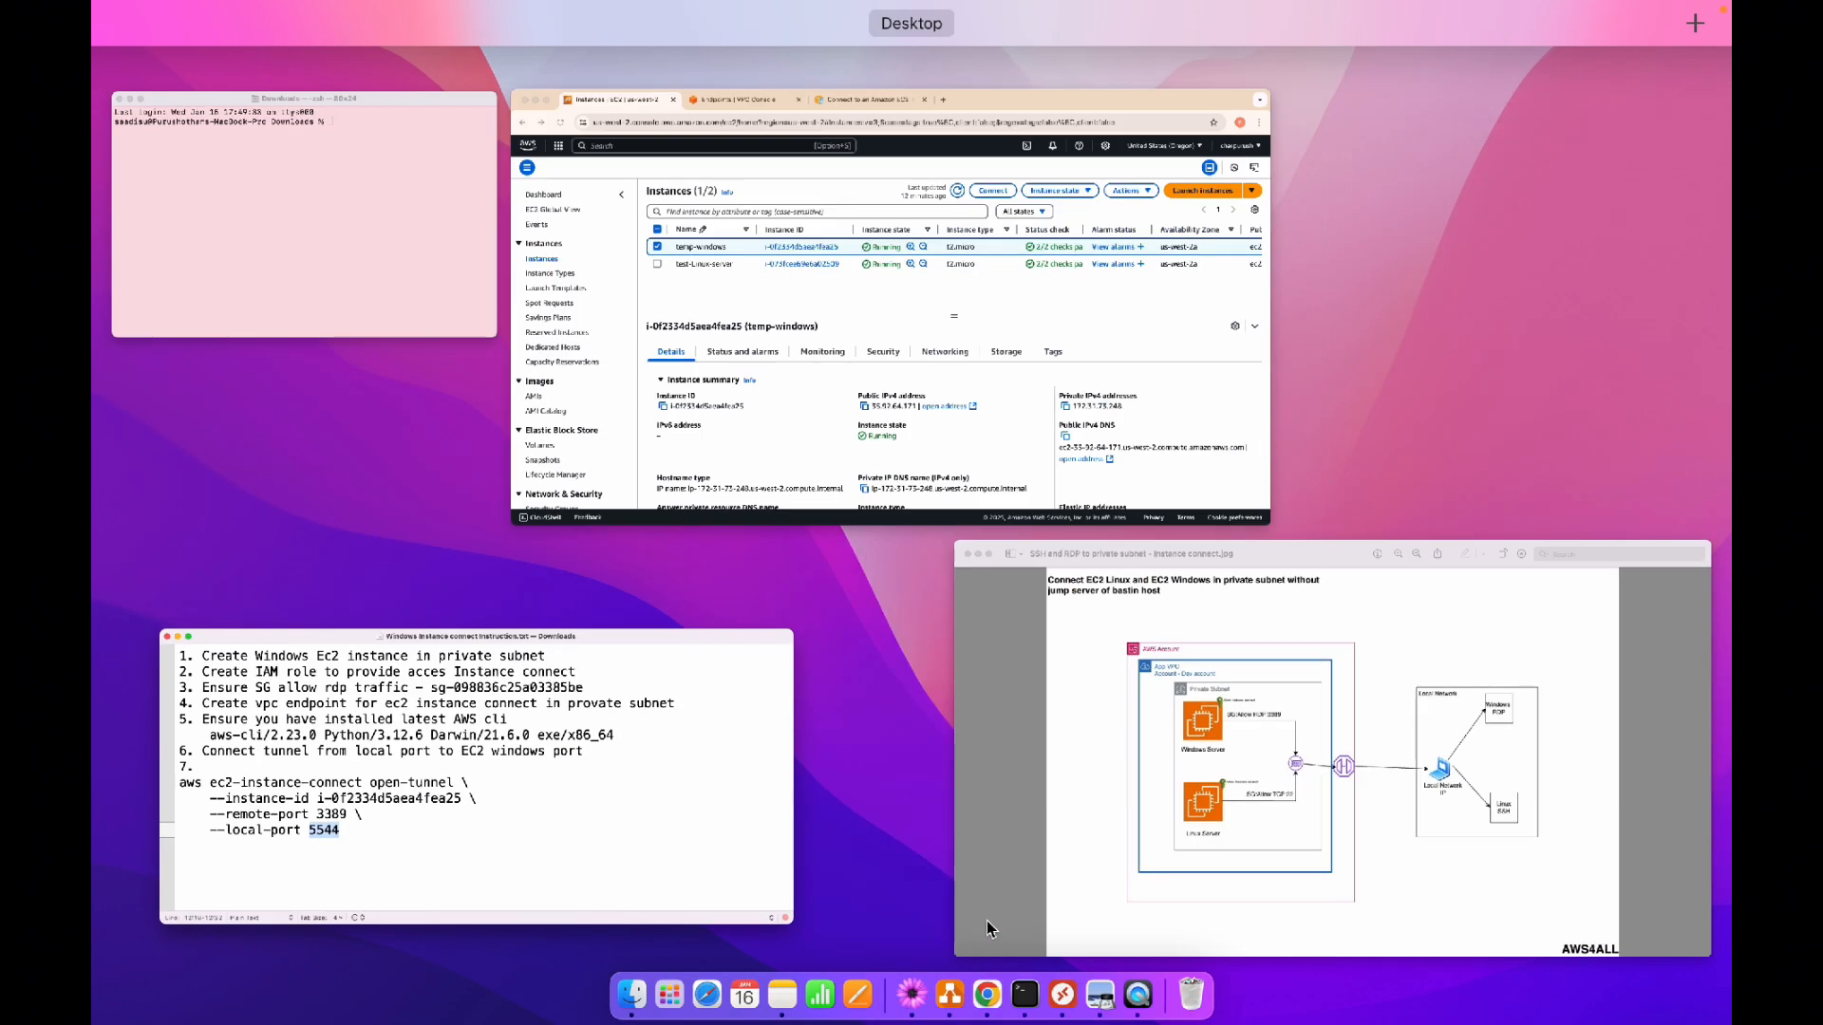
pyautogui.click(1063, 382)
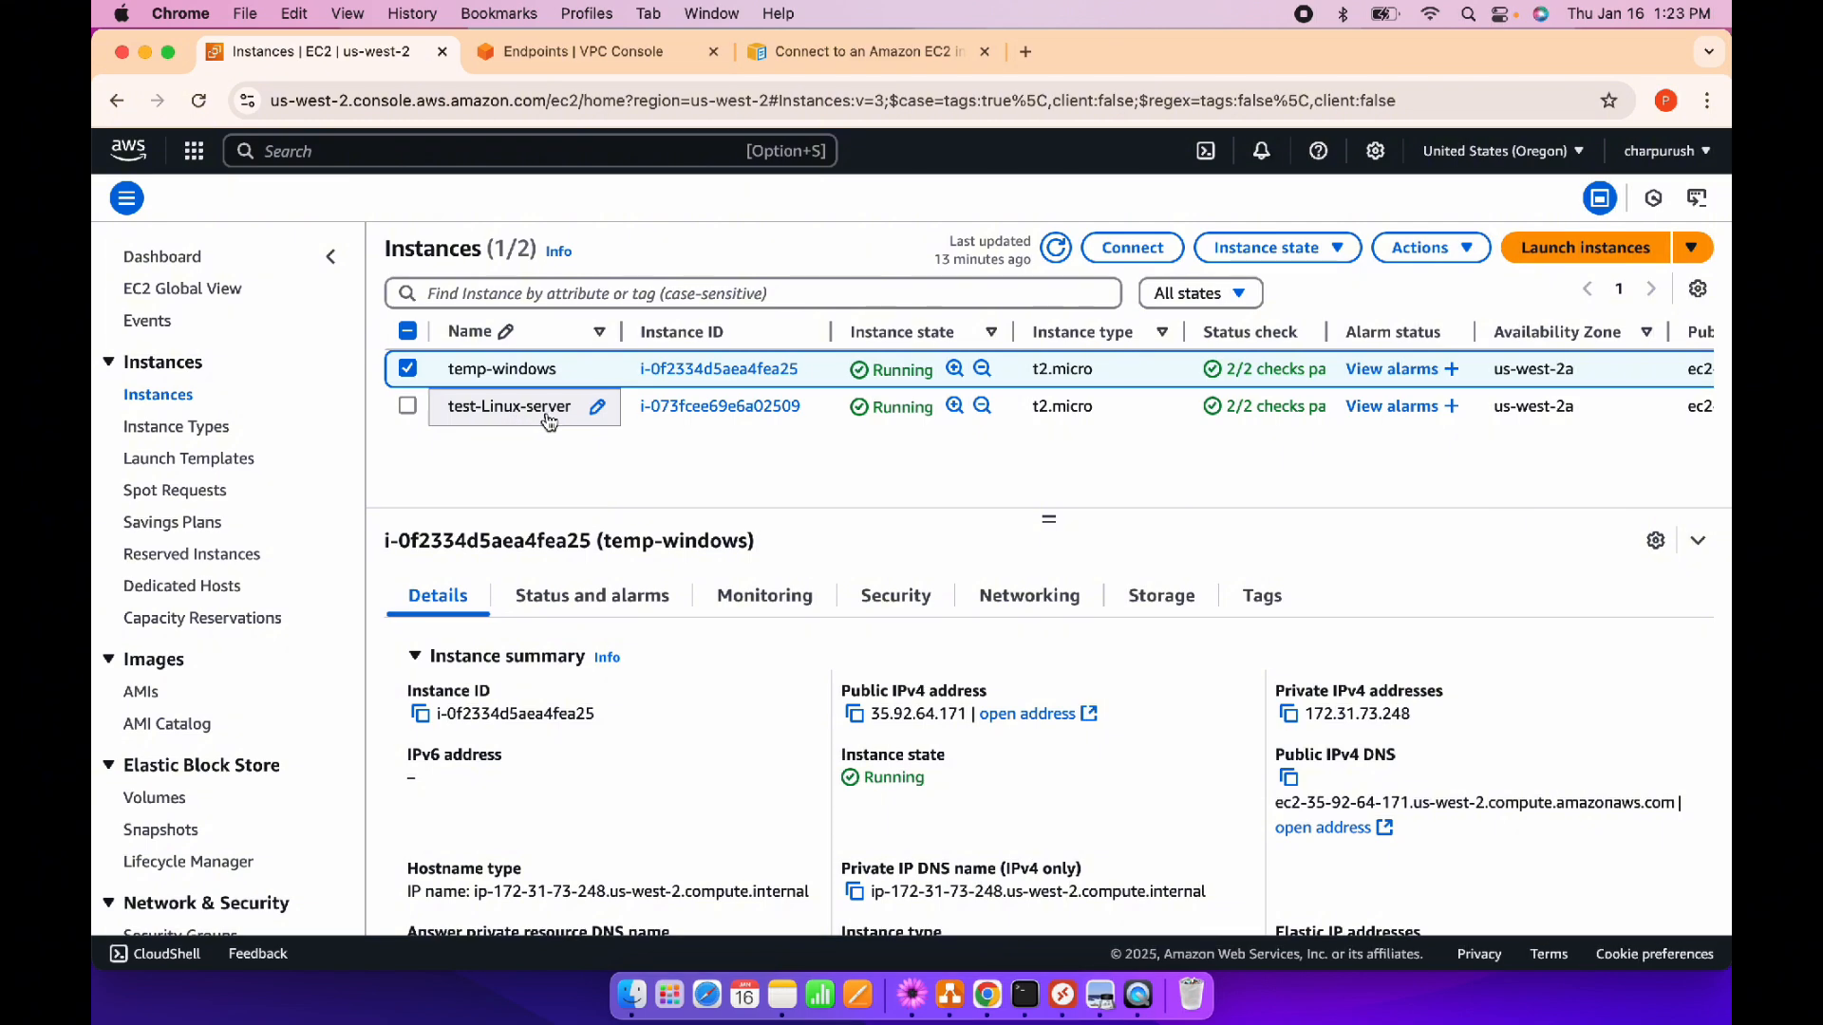
pyautogui.click(711, 371)
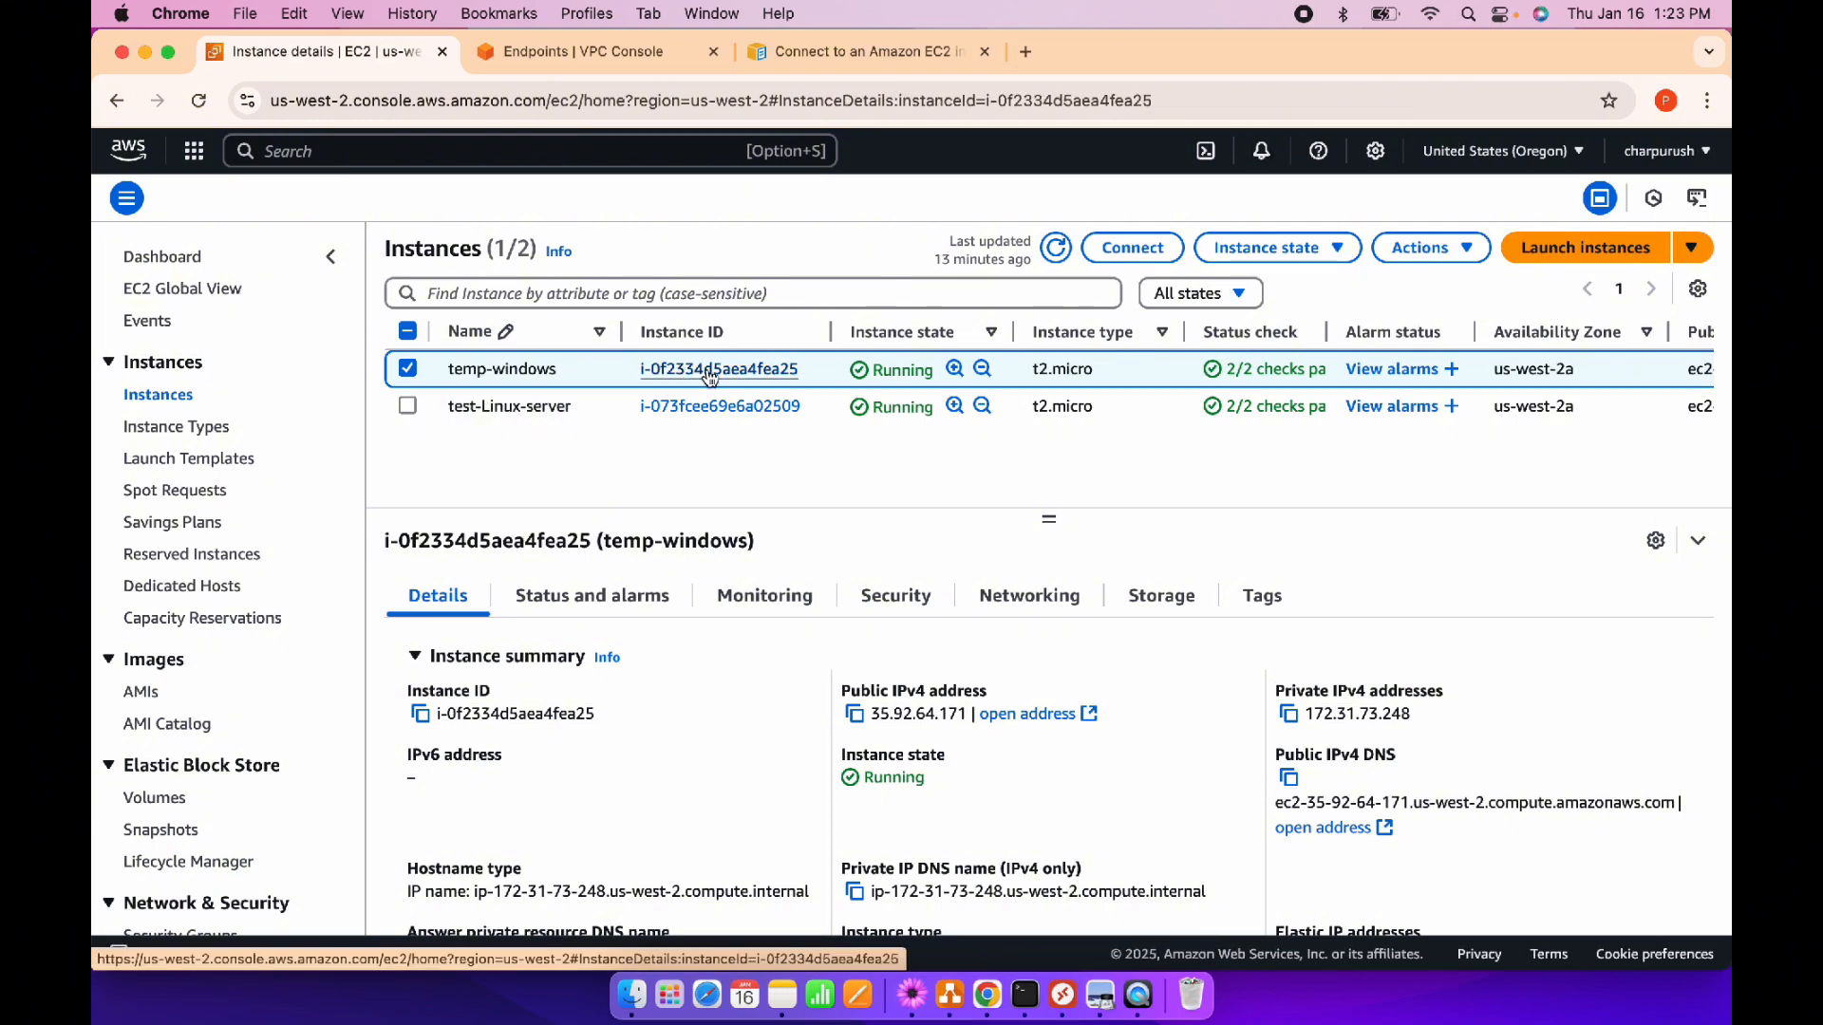
pyautogui.scroll(-3, 712, 513)
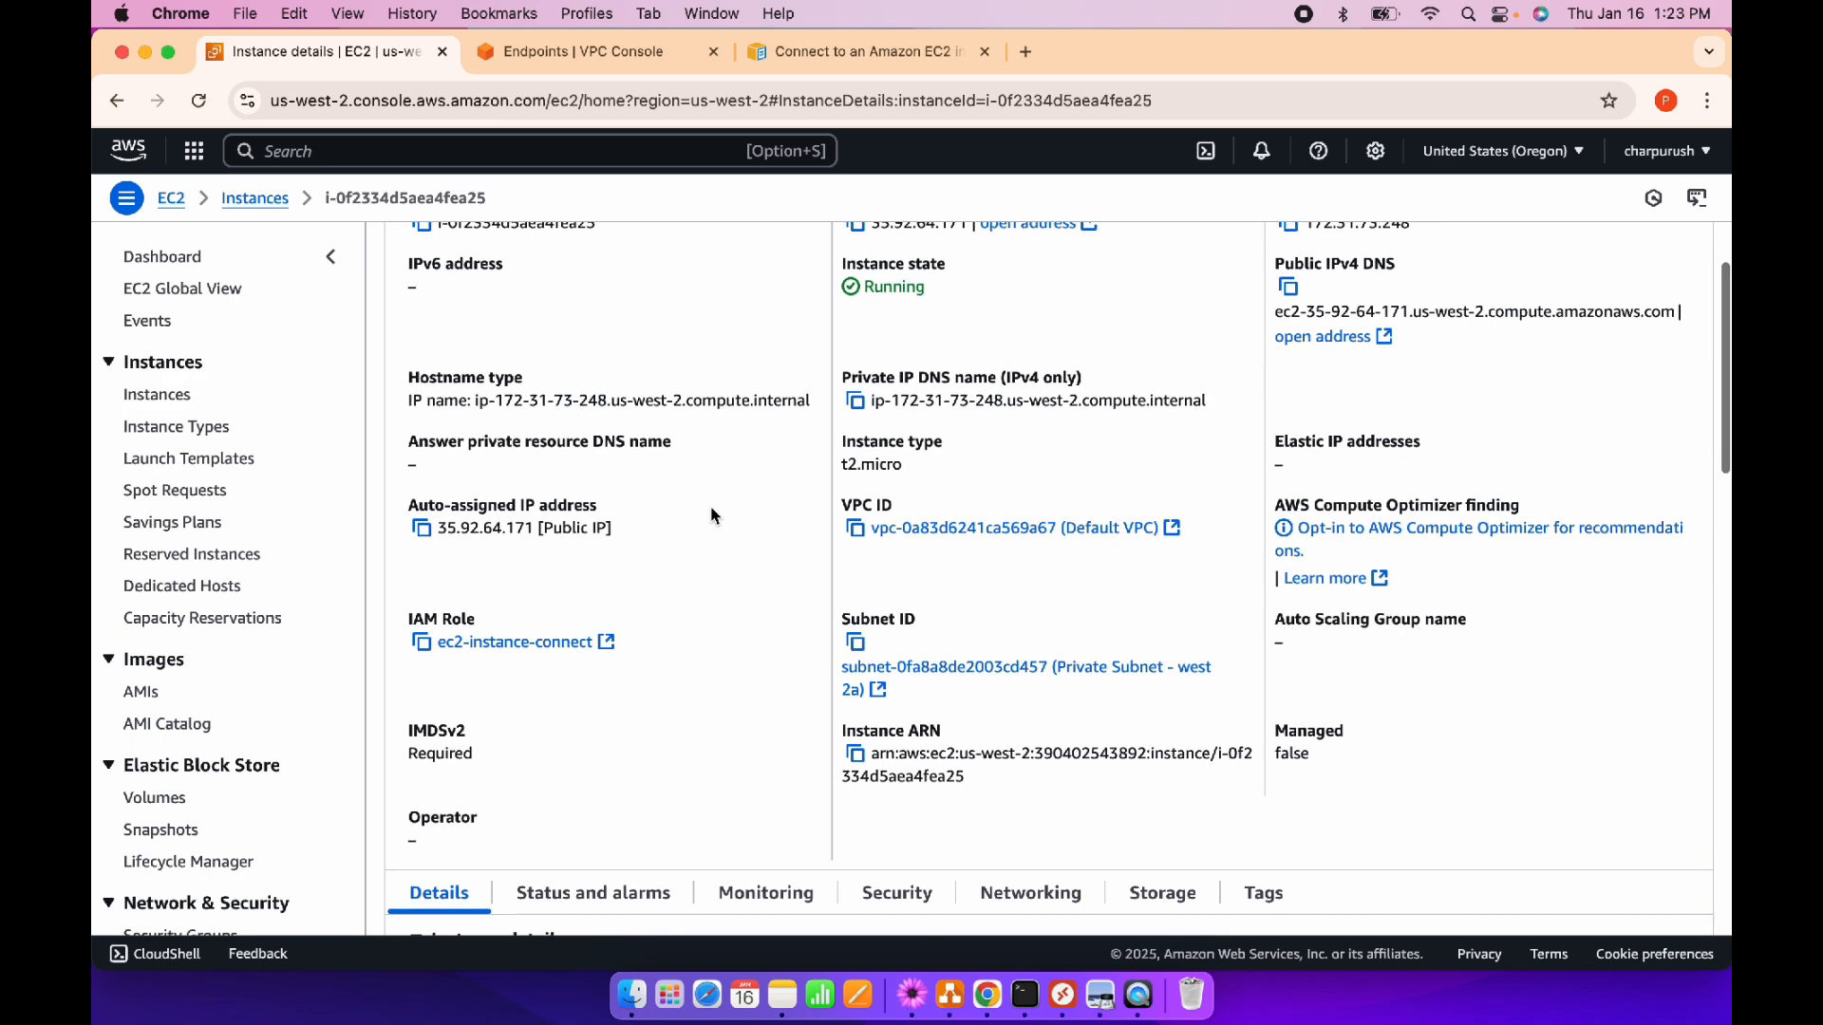
pyautogui.scroll(-3, 711, 515)
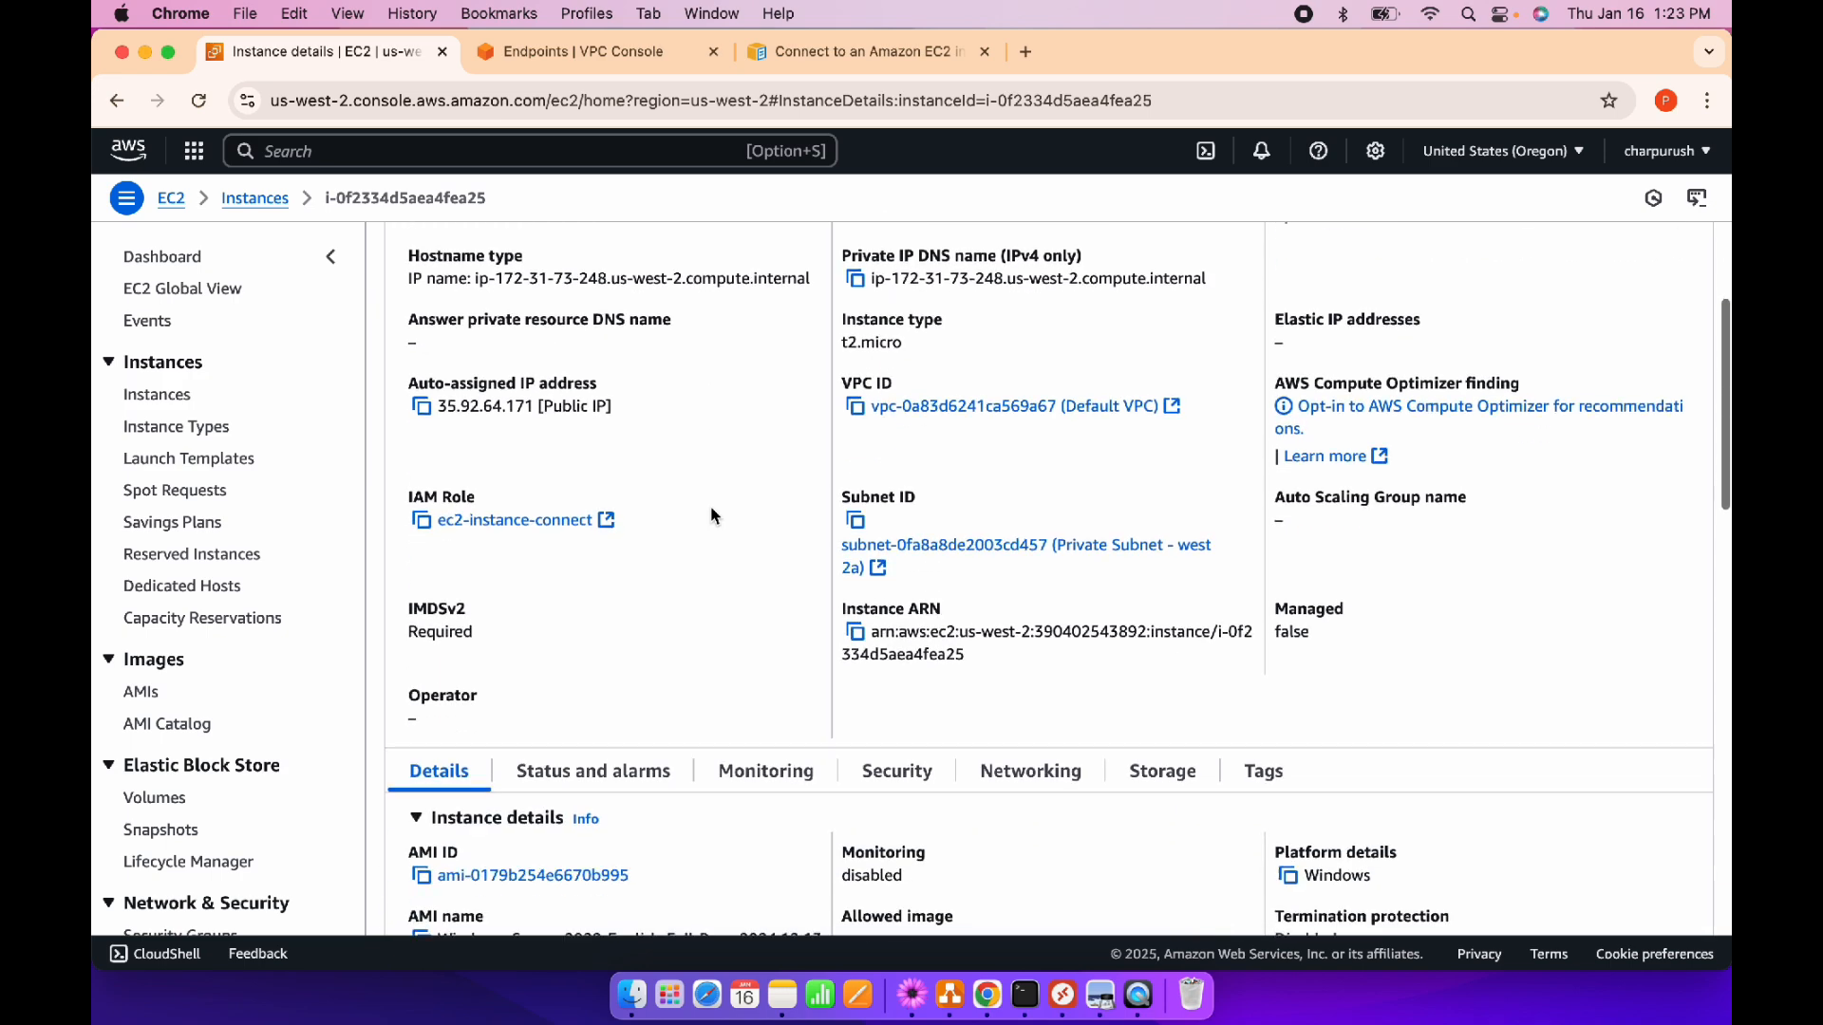
# Examine the route table of the instance's subnet, Private Subnet - west 2a, and return to the full subnet list
pyautogui.click(1022, 547)
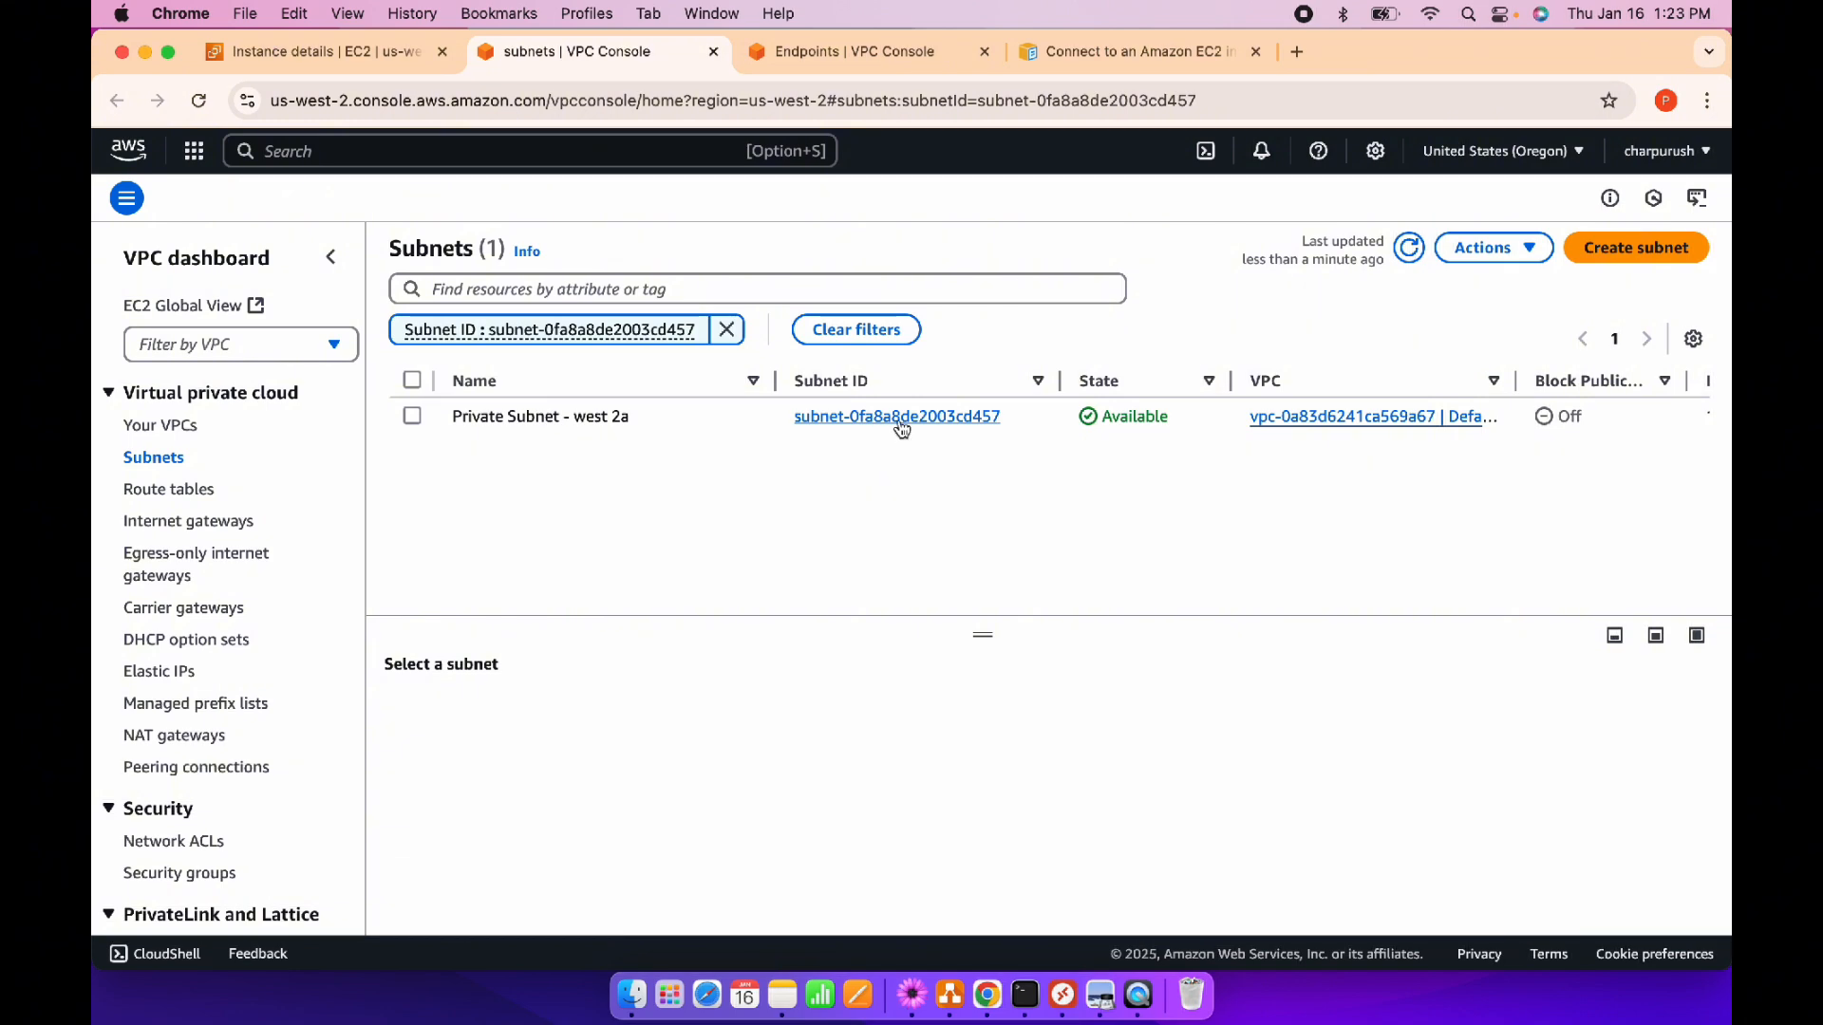
pyautogui.click(897, 417)
pyautogui.scroll(-3, 649, 686)
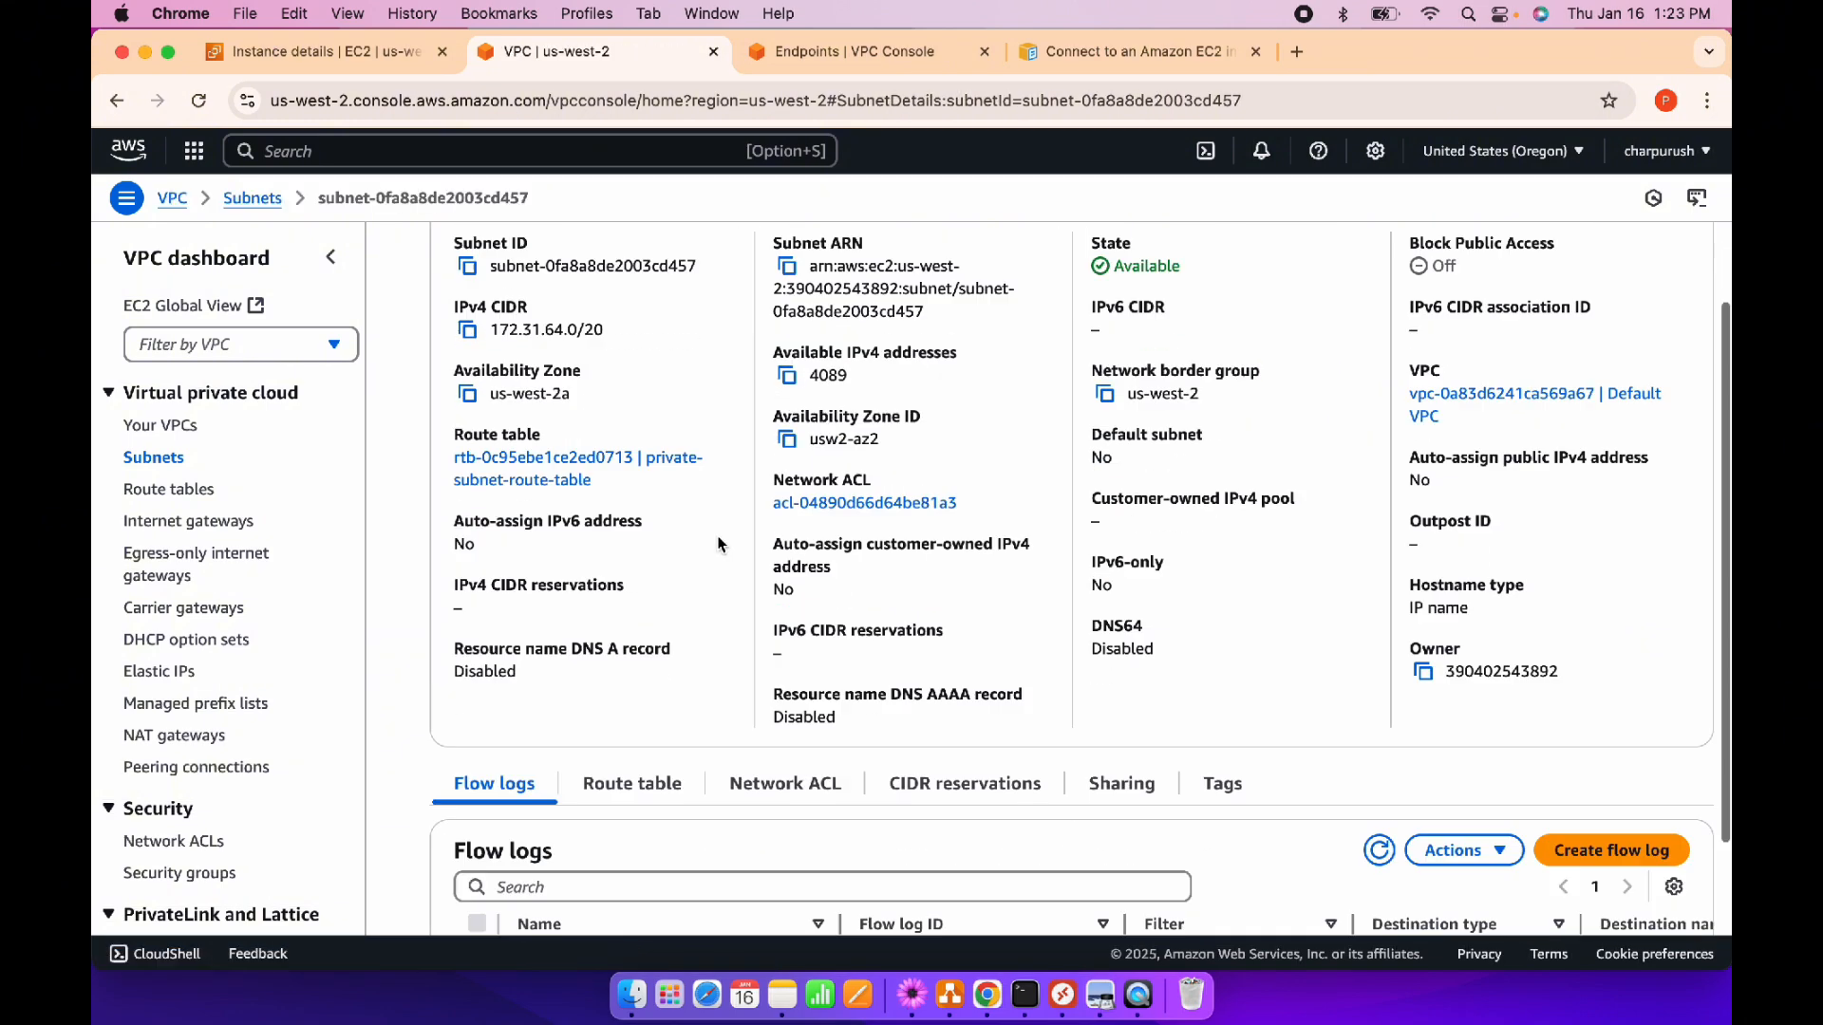
pyautogui.click(649, 685)
pyautogui.scroll(-1, 617, 759)
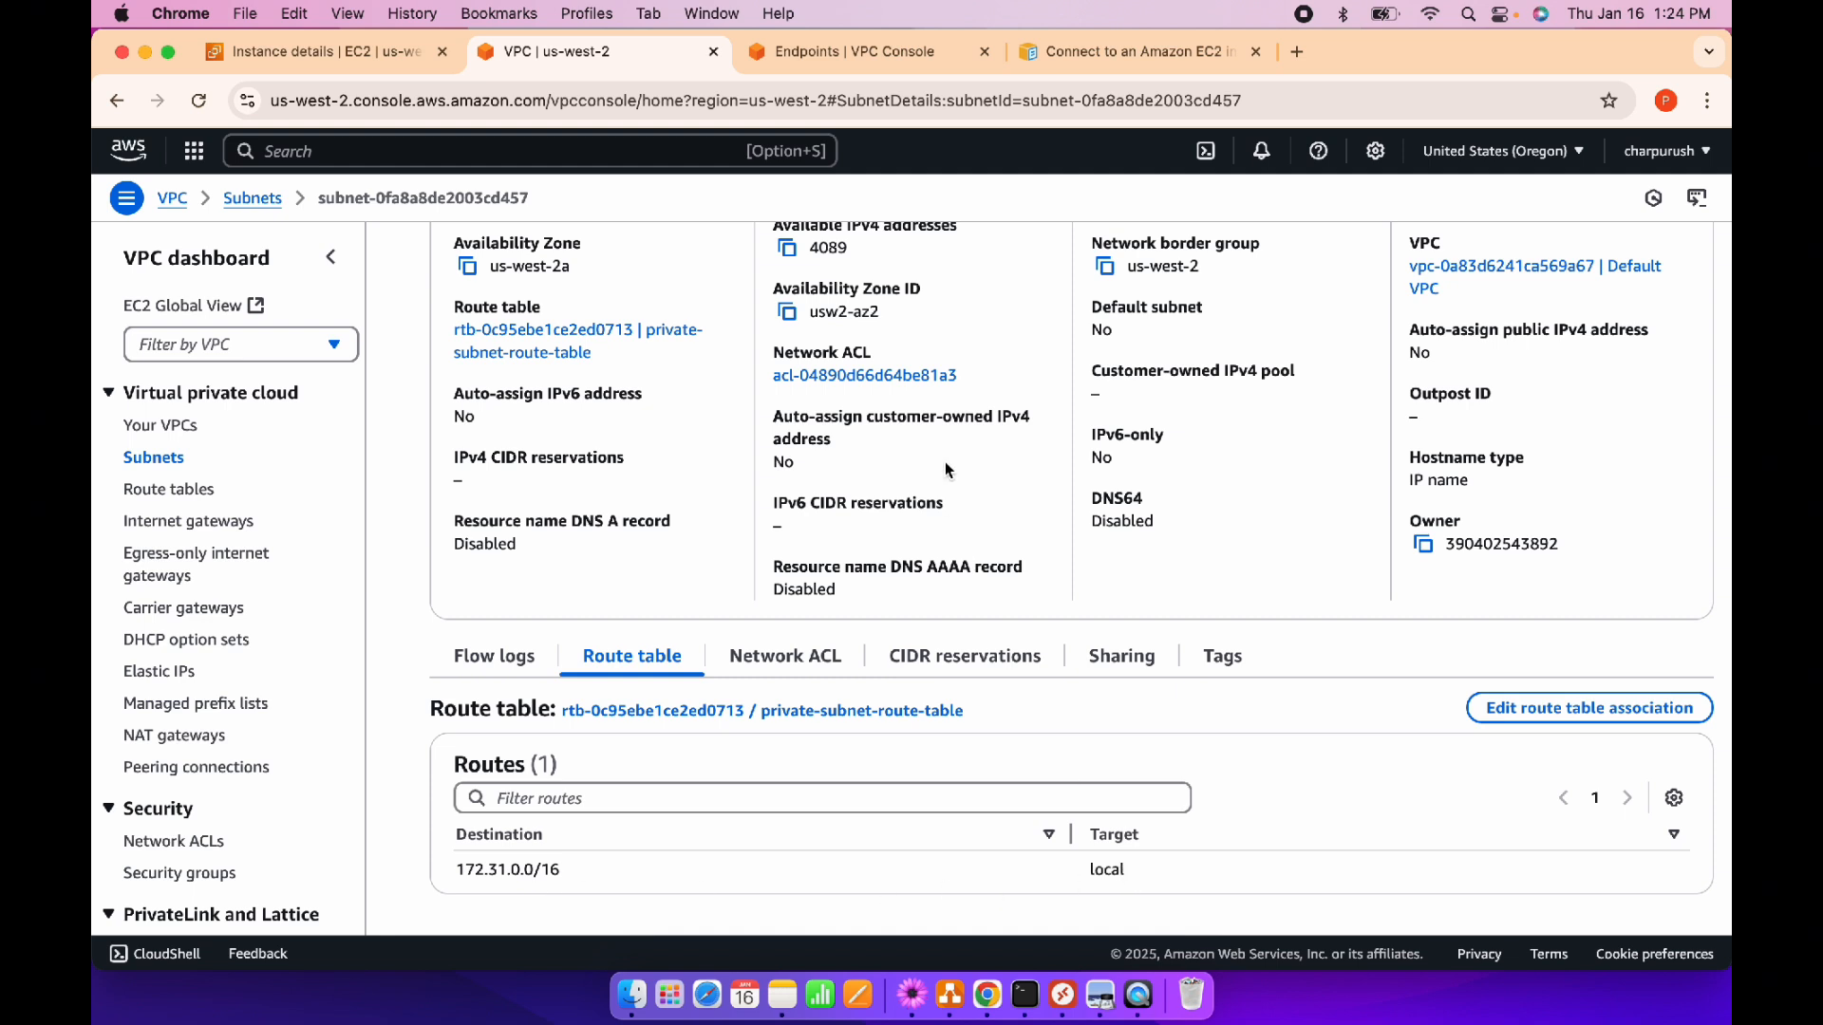
pyautogui.click(254, 197)
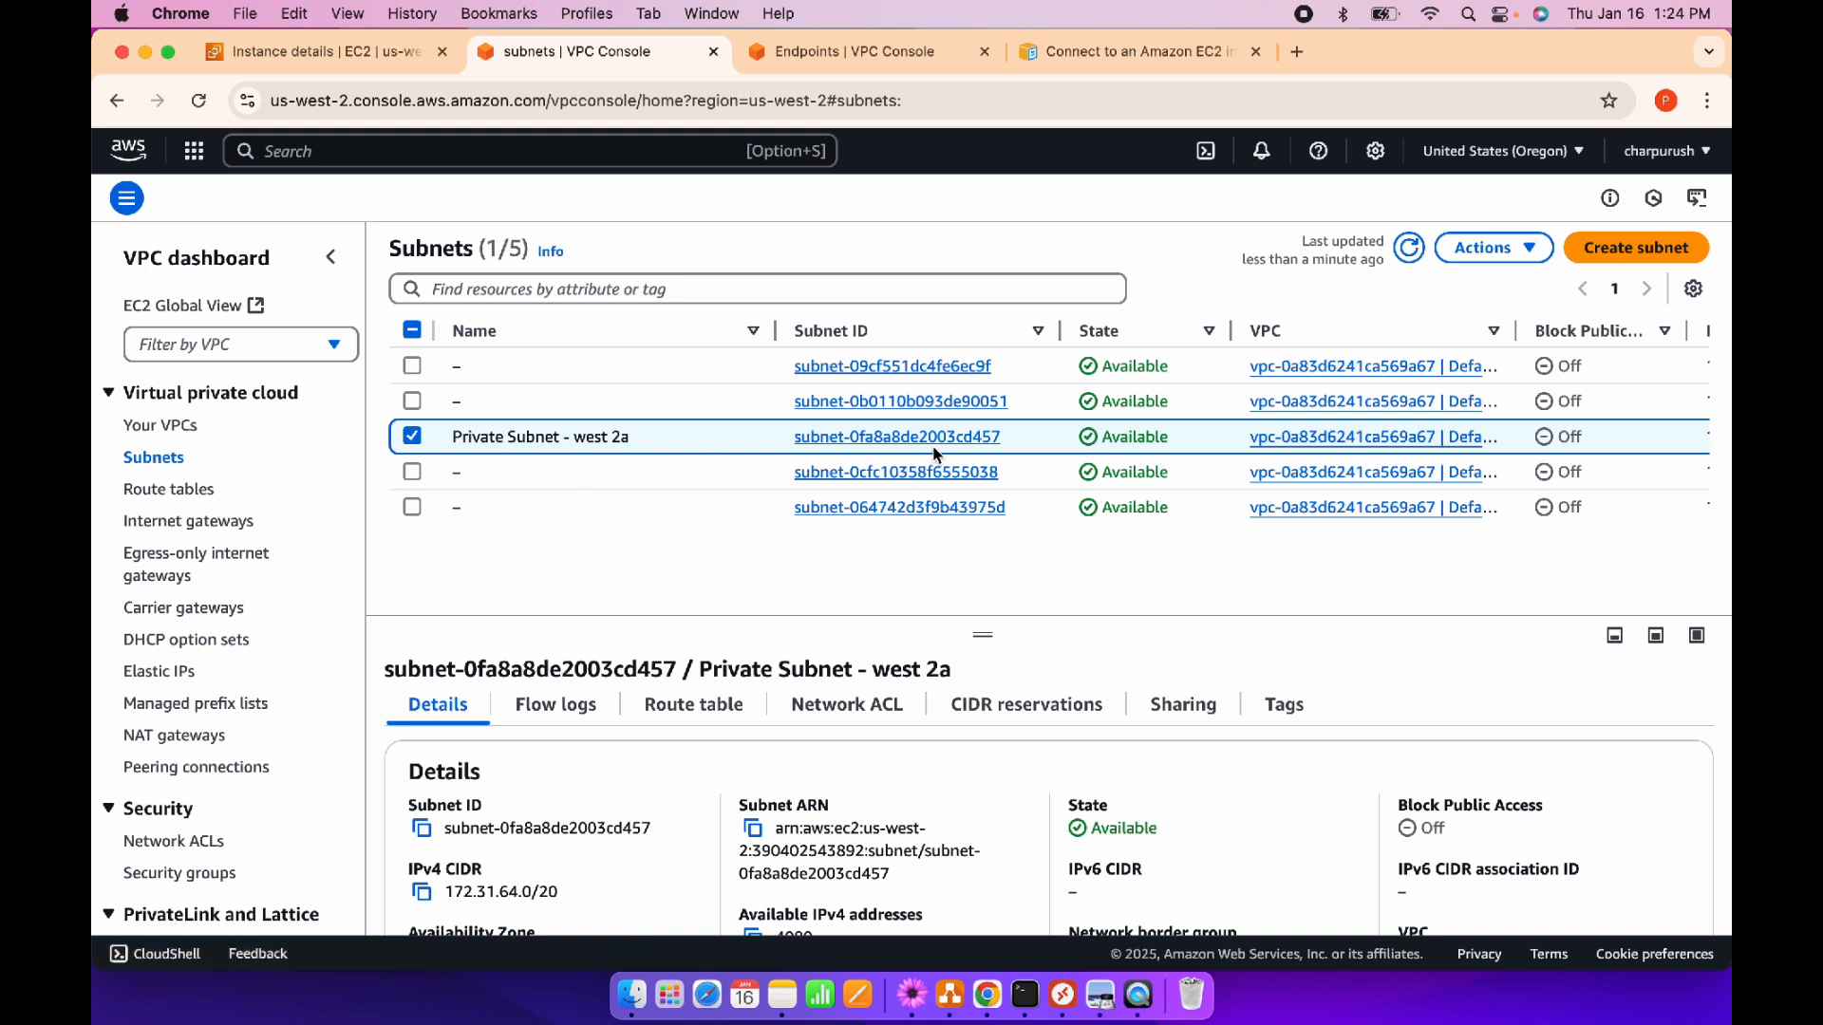
# Return to the temp-windows instance summary and check the IAM role step in the TextMate instruction file before going back to Chrome
pyautogui.click(328, 54)
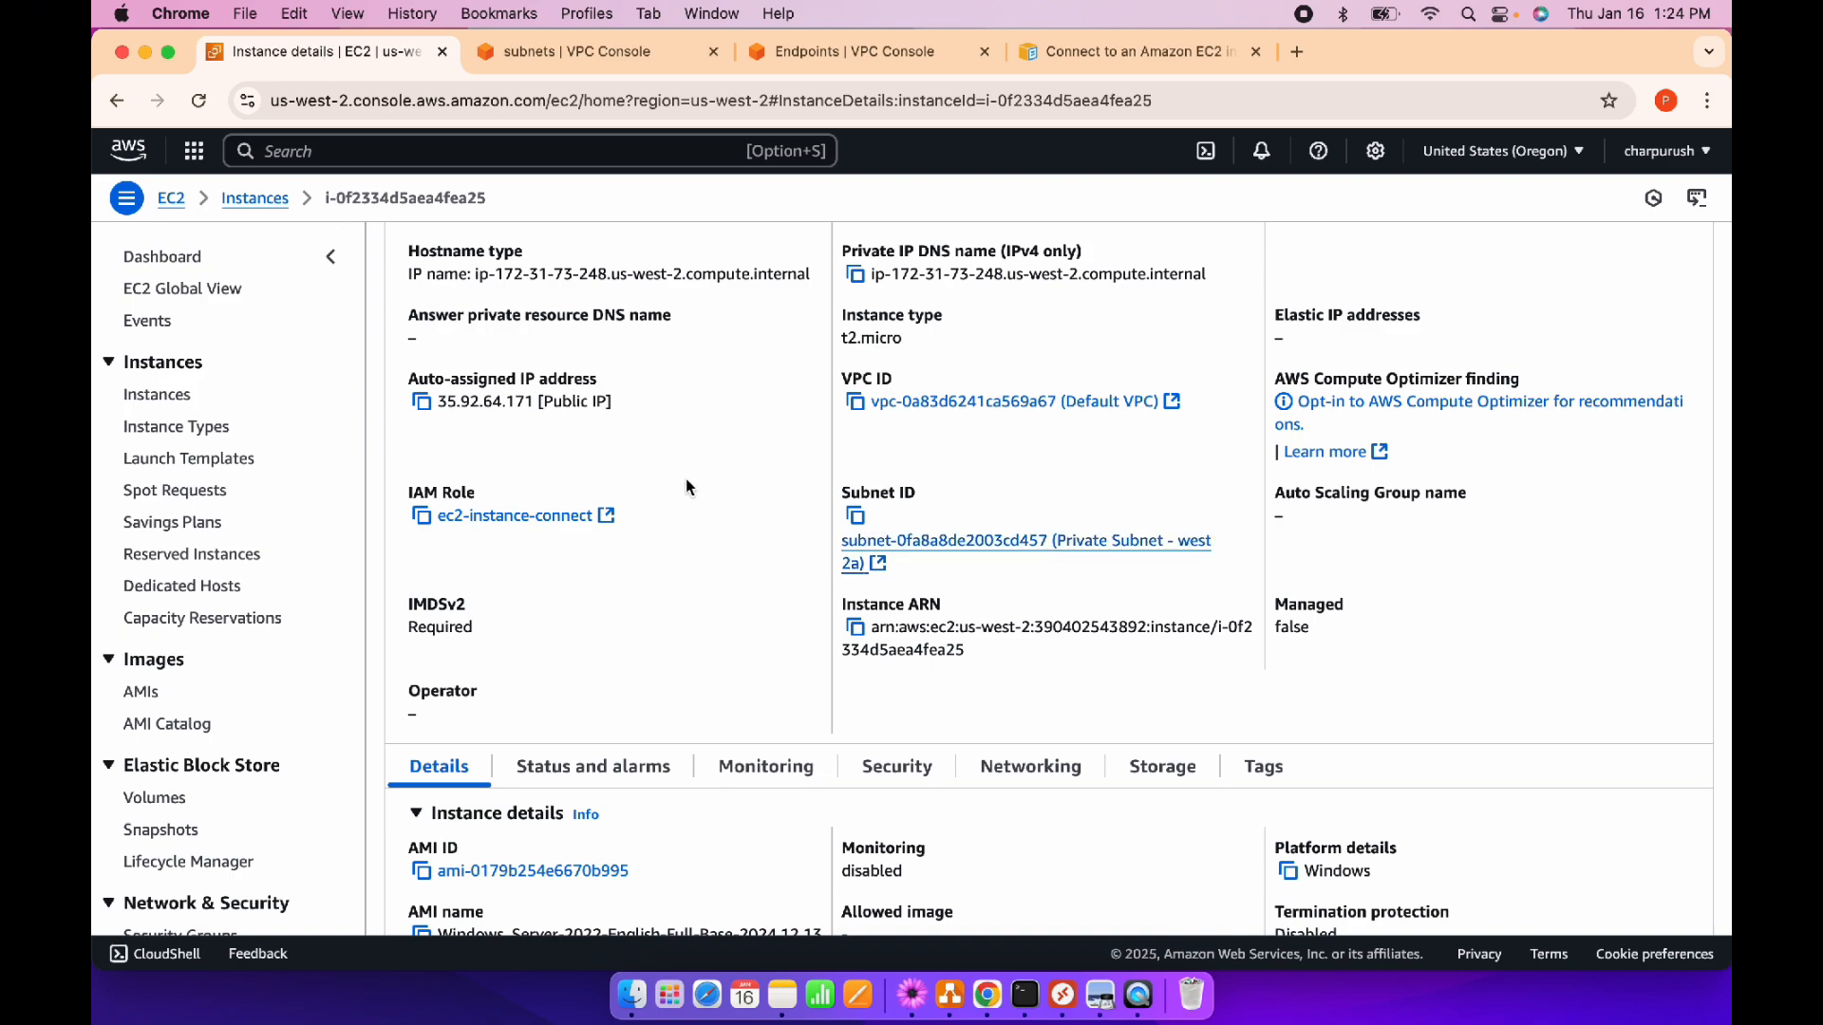
pyautogui.scroll(-1, 687, 486)
pyautogui.scroll(5, 688, 486)
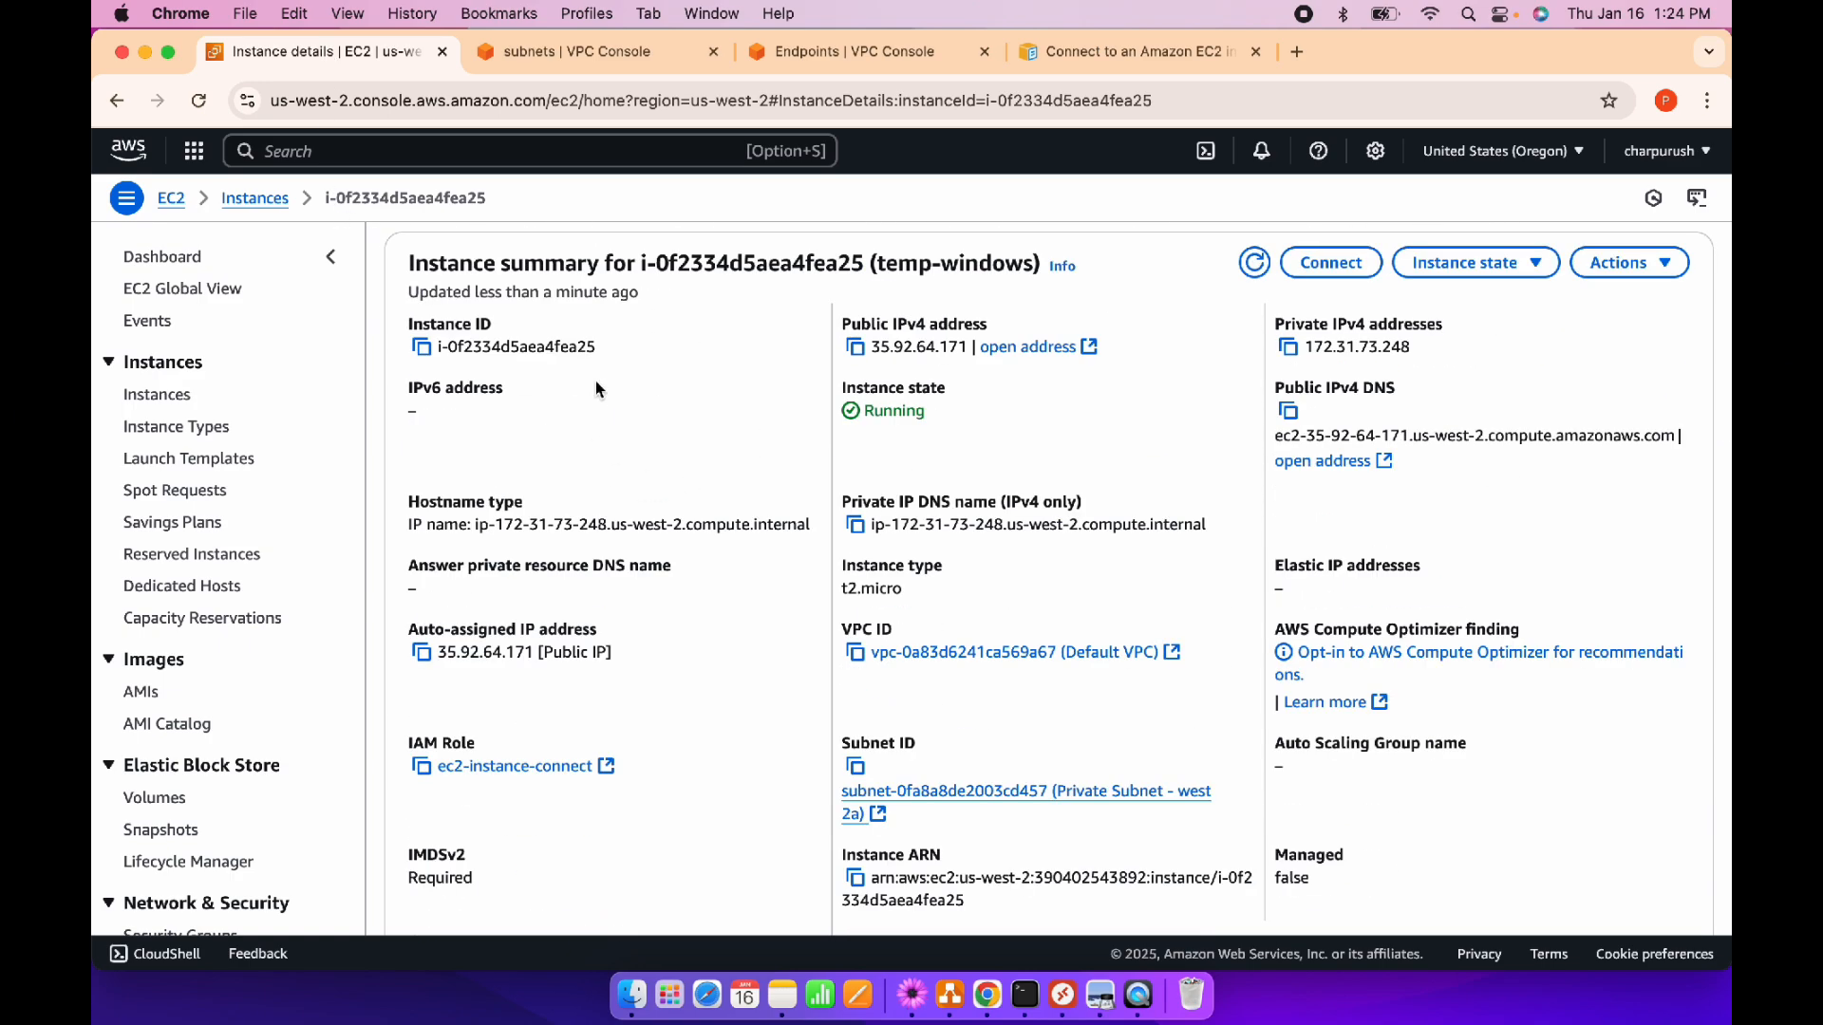
pyautogui.hotkey('ctrl', 'Up')
pyautogui.click(561, 737)
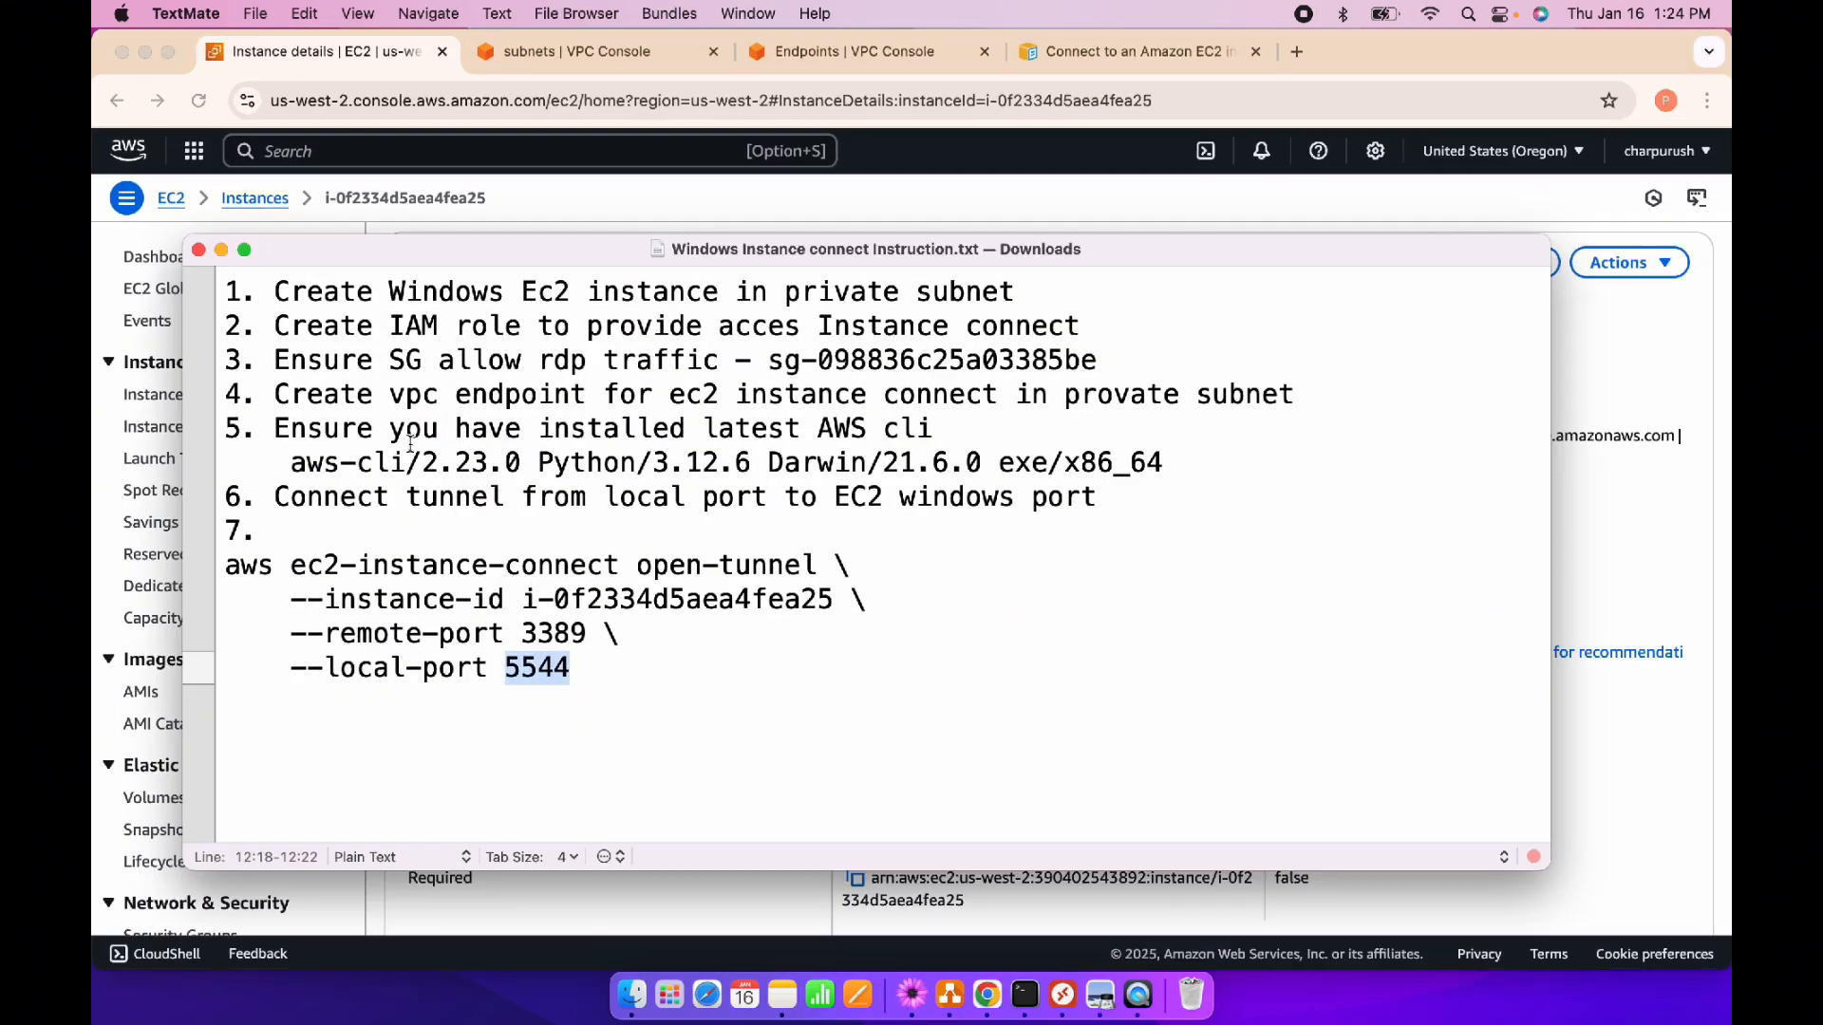
pyautogui.click(1022, 327)
pyautogui.click(1652, 533)
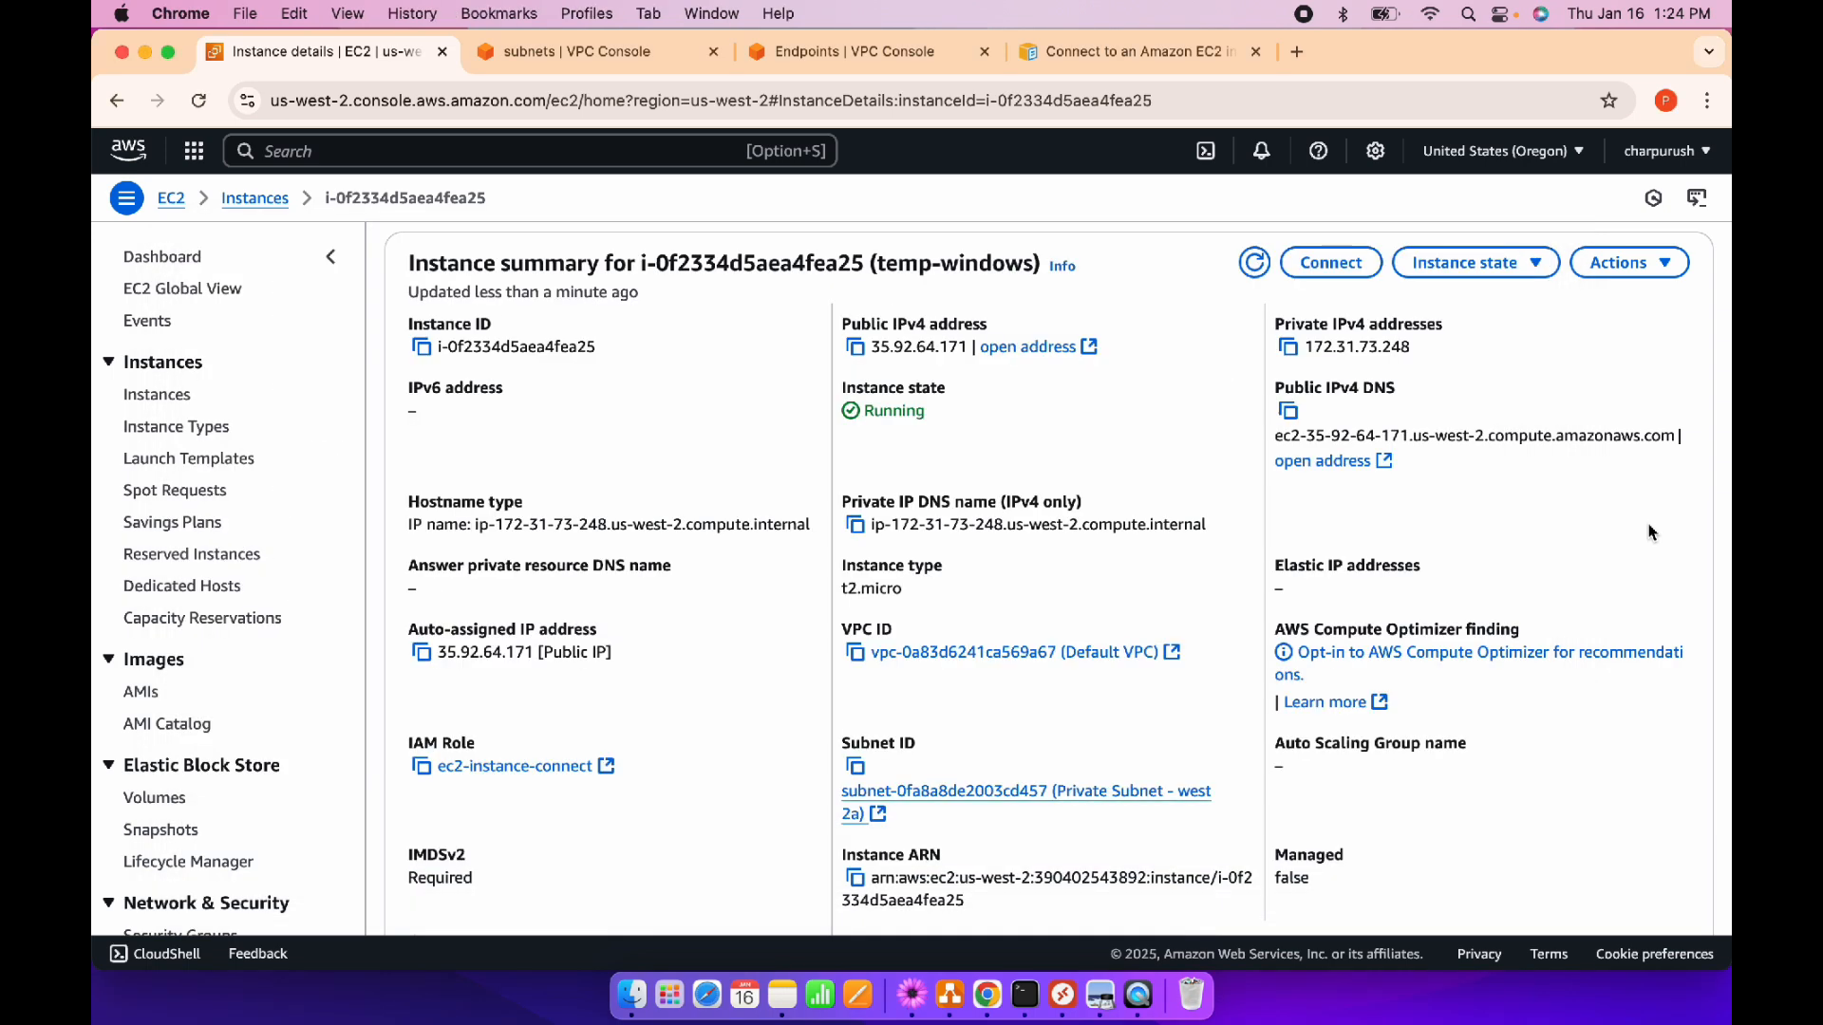
# Review the temp-windows instance details and show its security details with the attached IAM role
pyautogui.scroll(-3, 693, 428)
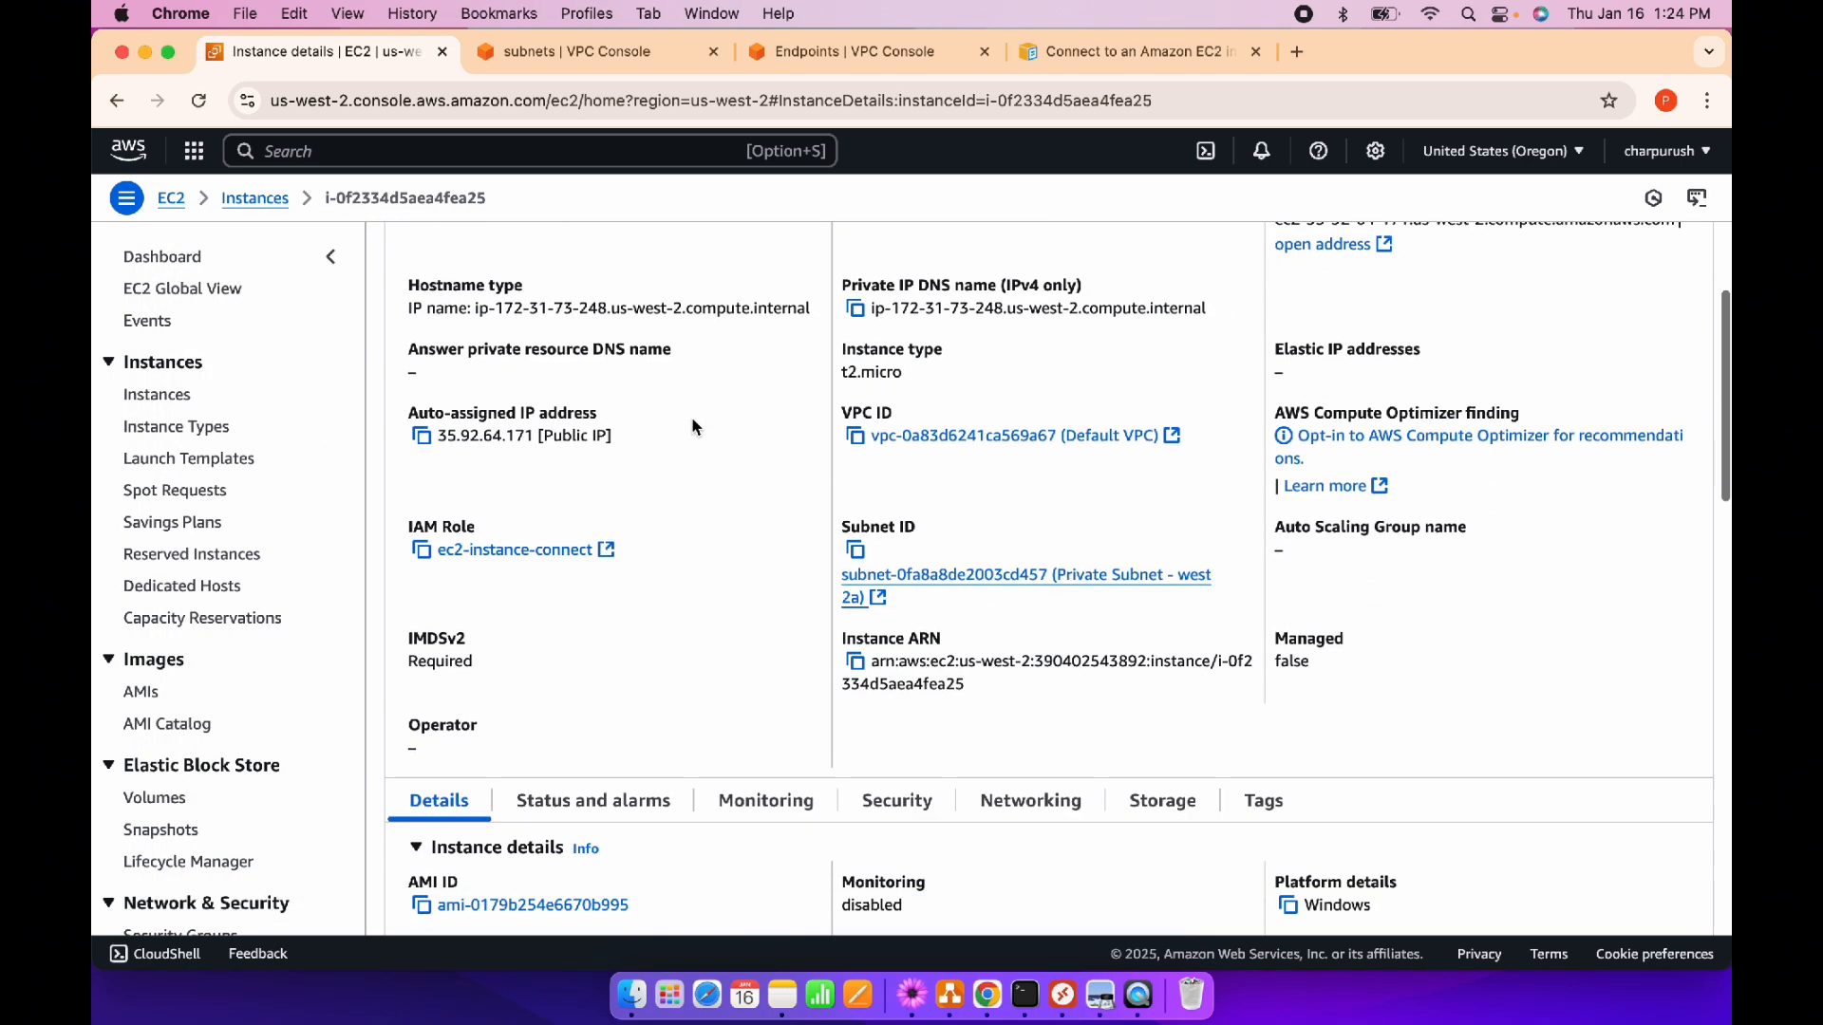
pyautogui.scroll(-5, 693, 427)
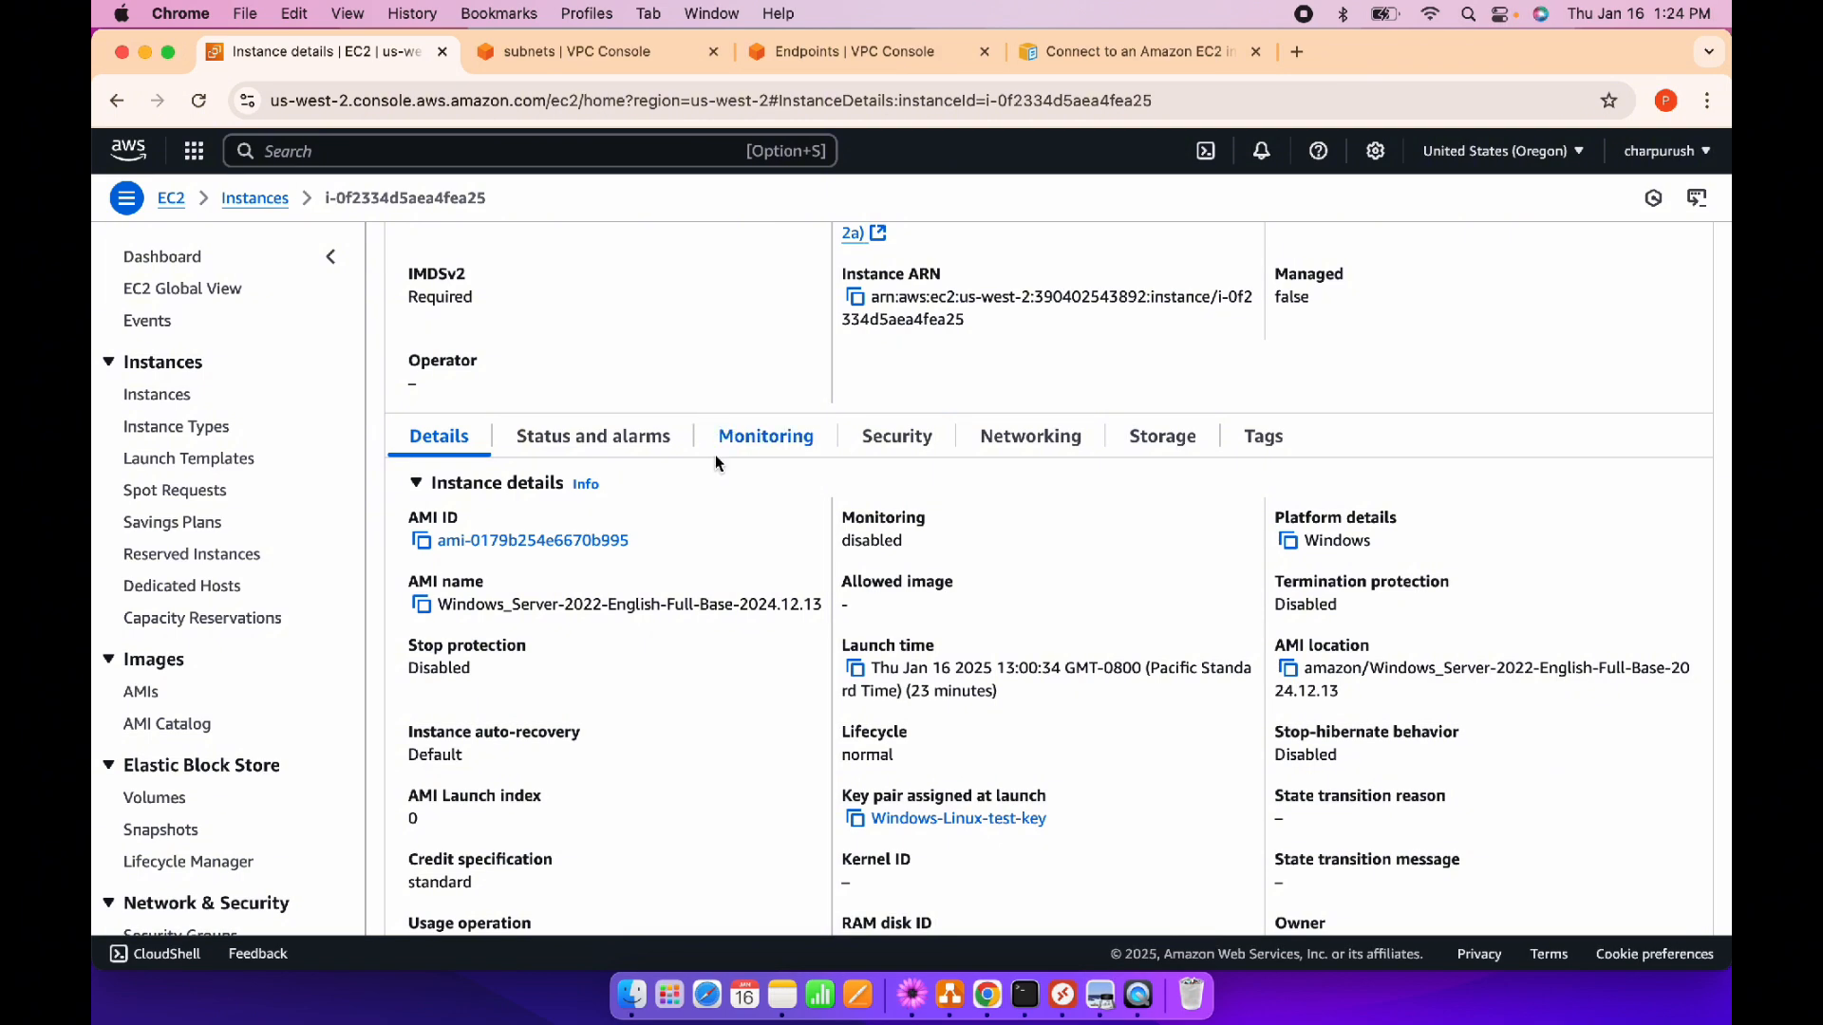
pyautogui.scroll(-1, 655, 534)
pyautogui.scroll(8, 654, 532)
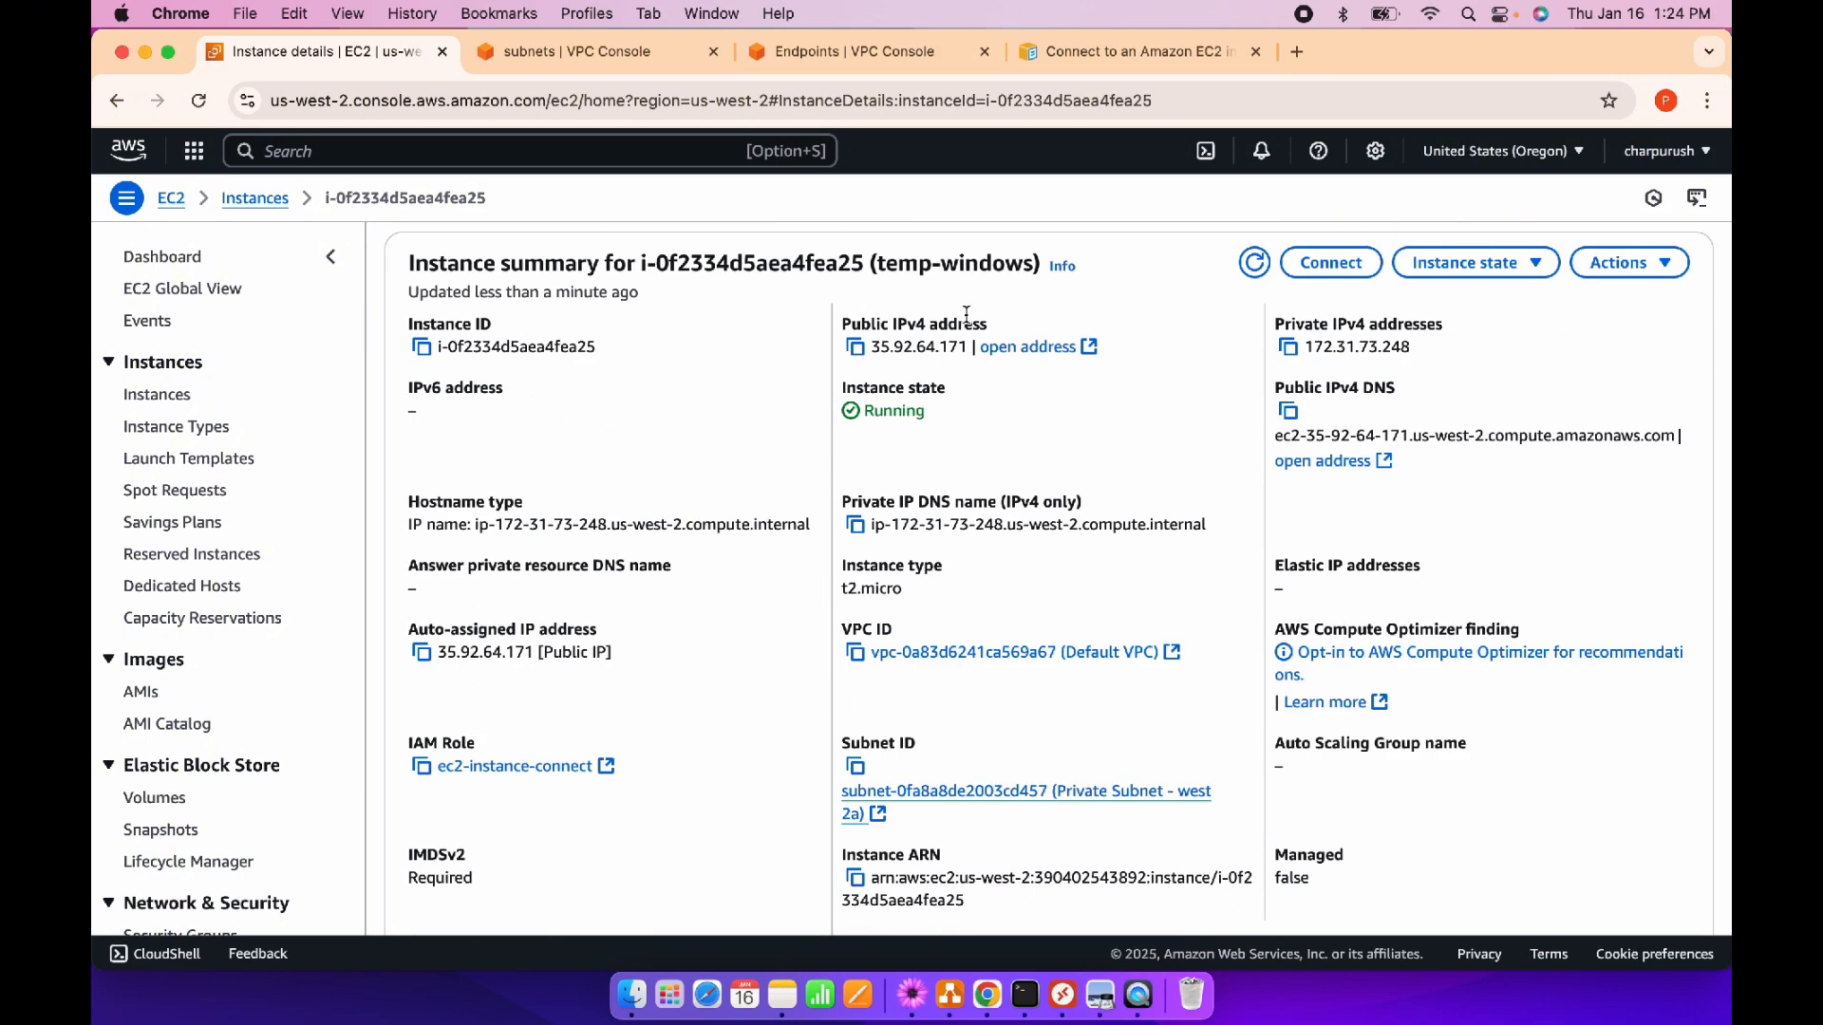
pyautogui.scroll(-6, 857, 465)
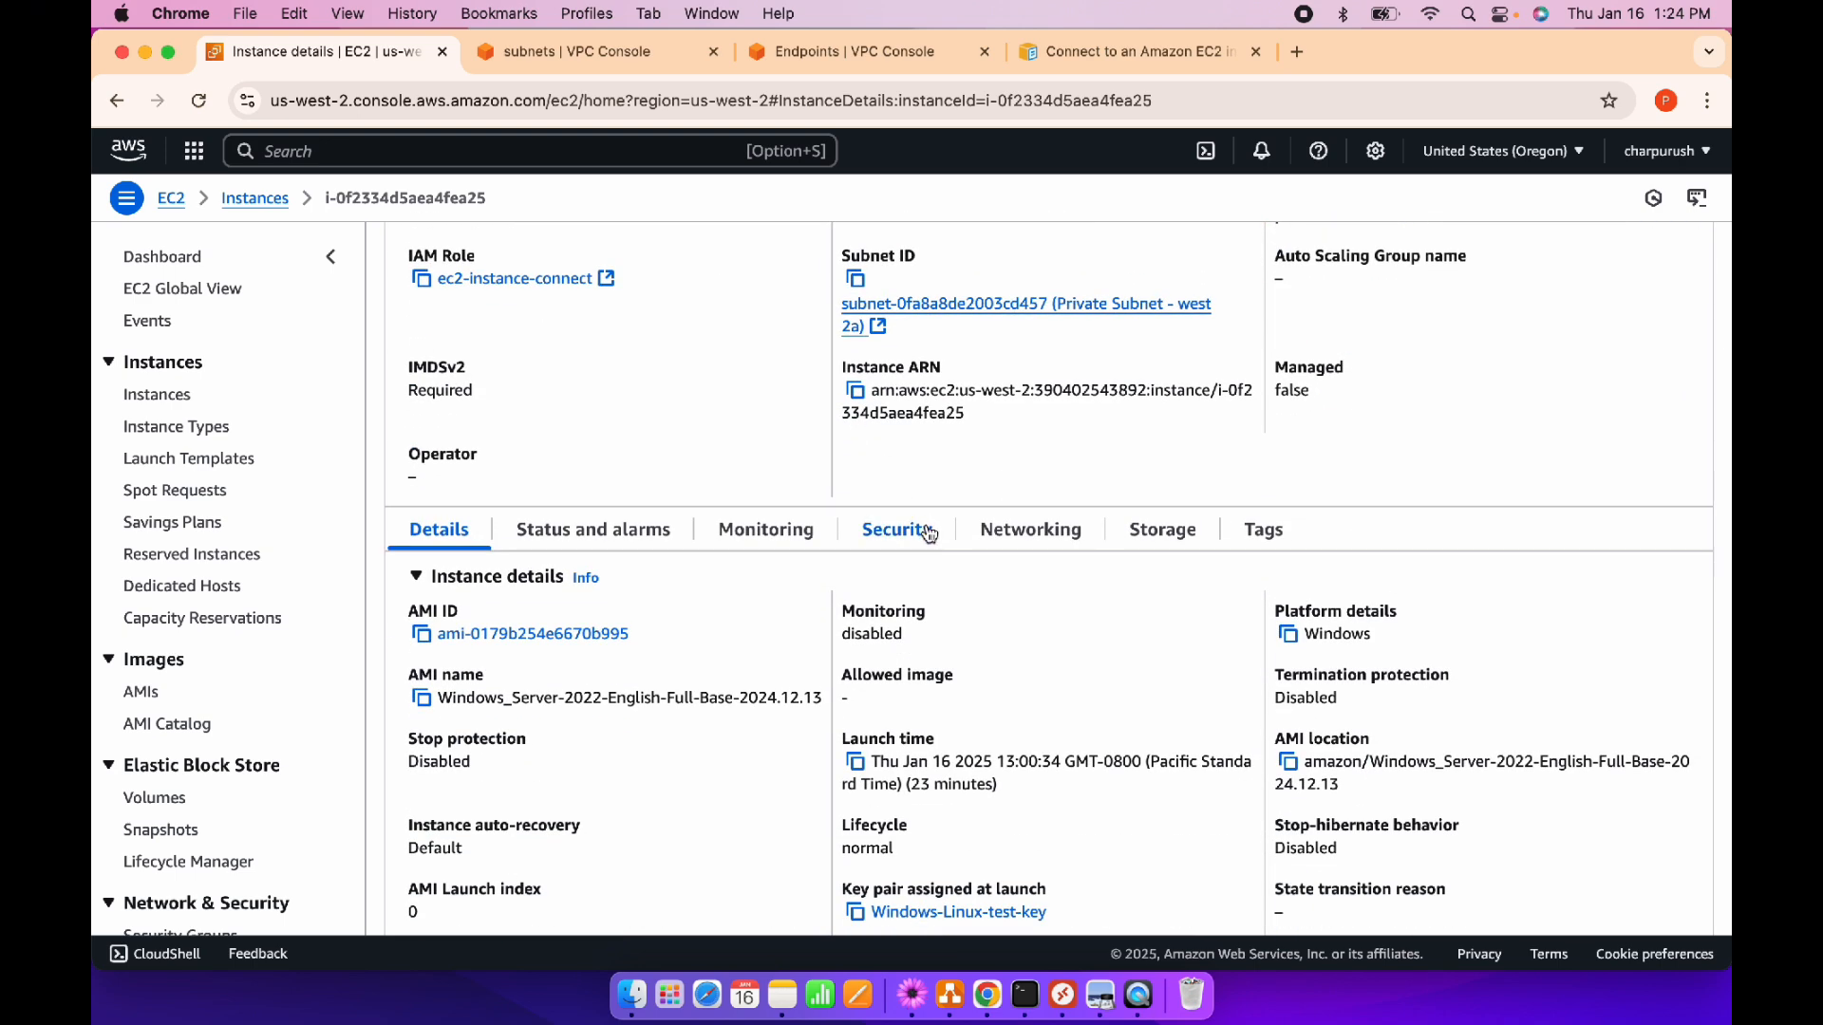
pyautogui.click(925, 529)
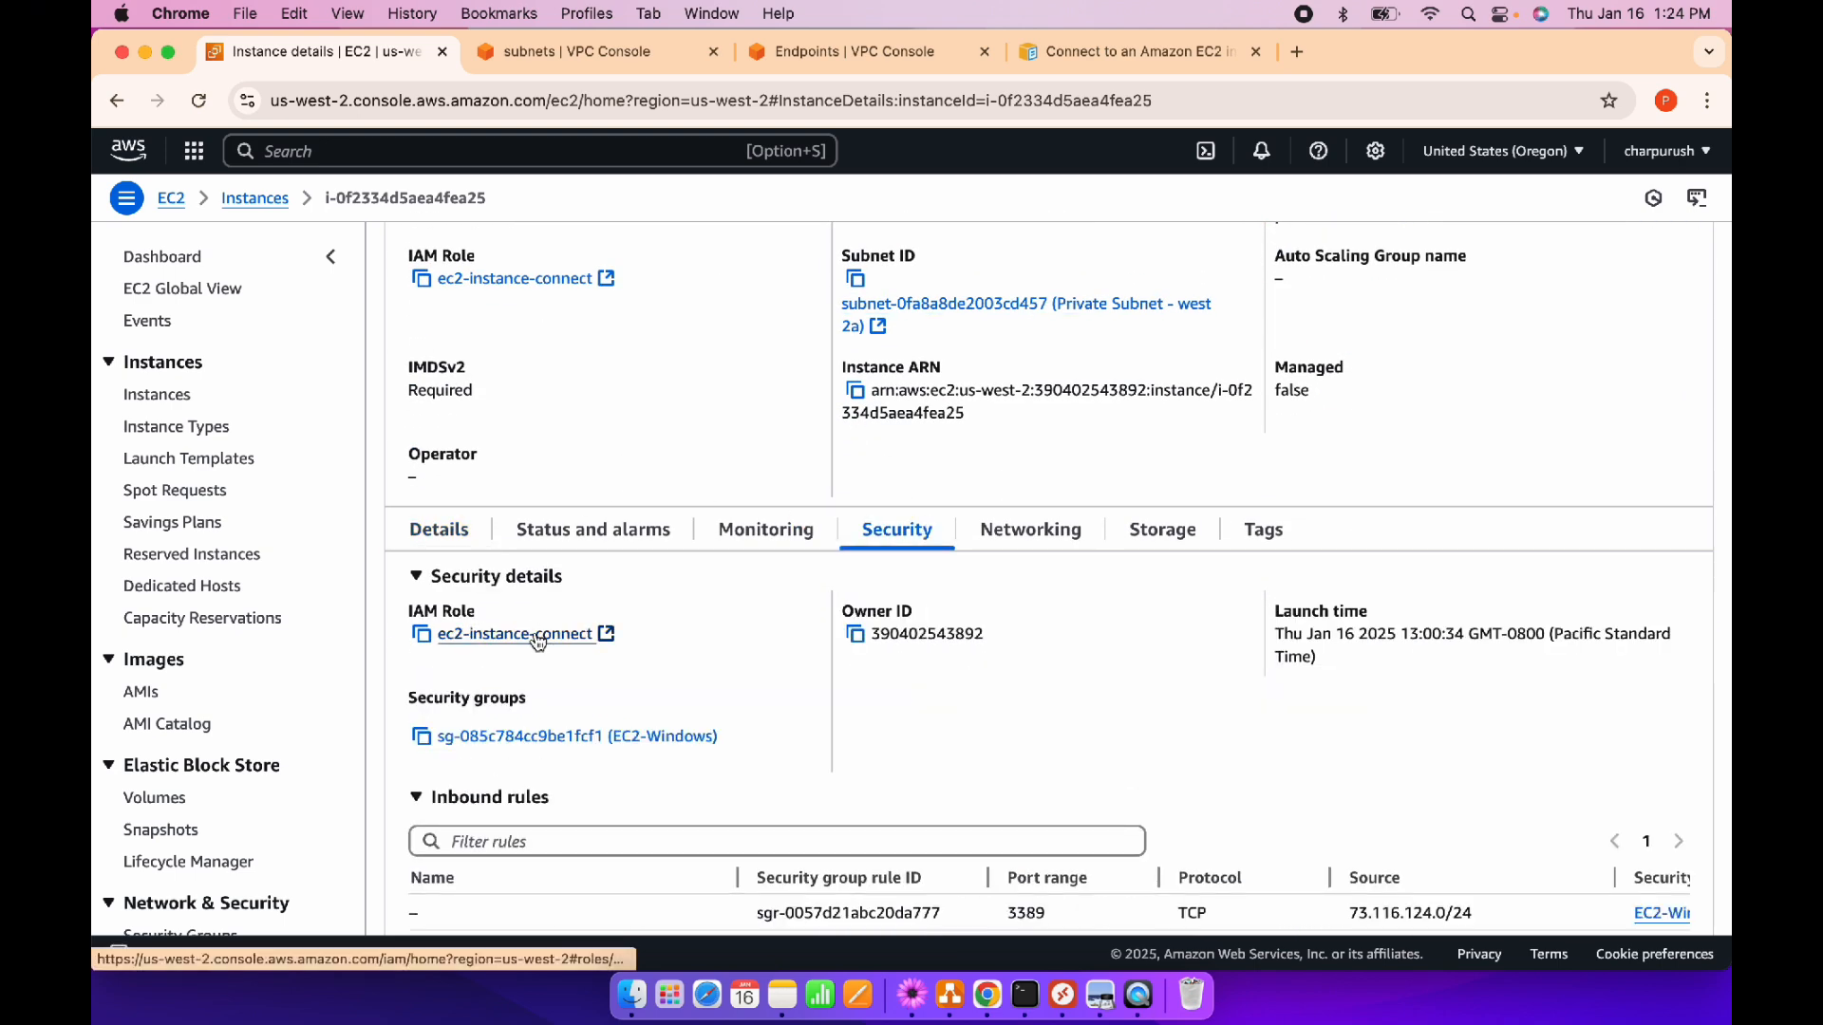
# Locate the Modify IAM role option among the temp-windows instance's security actions and close the list without choosing it
pyautogui.scroll(5, 1044, 476)
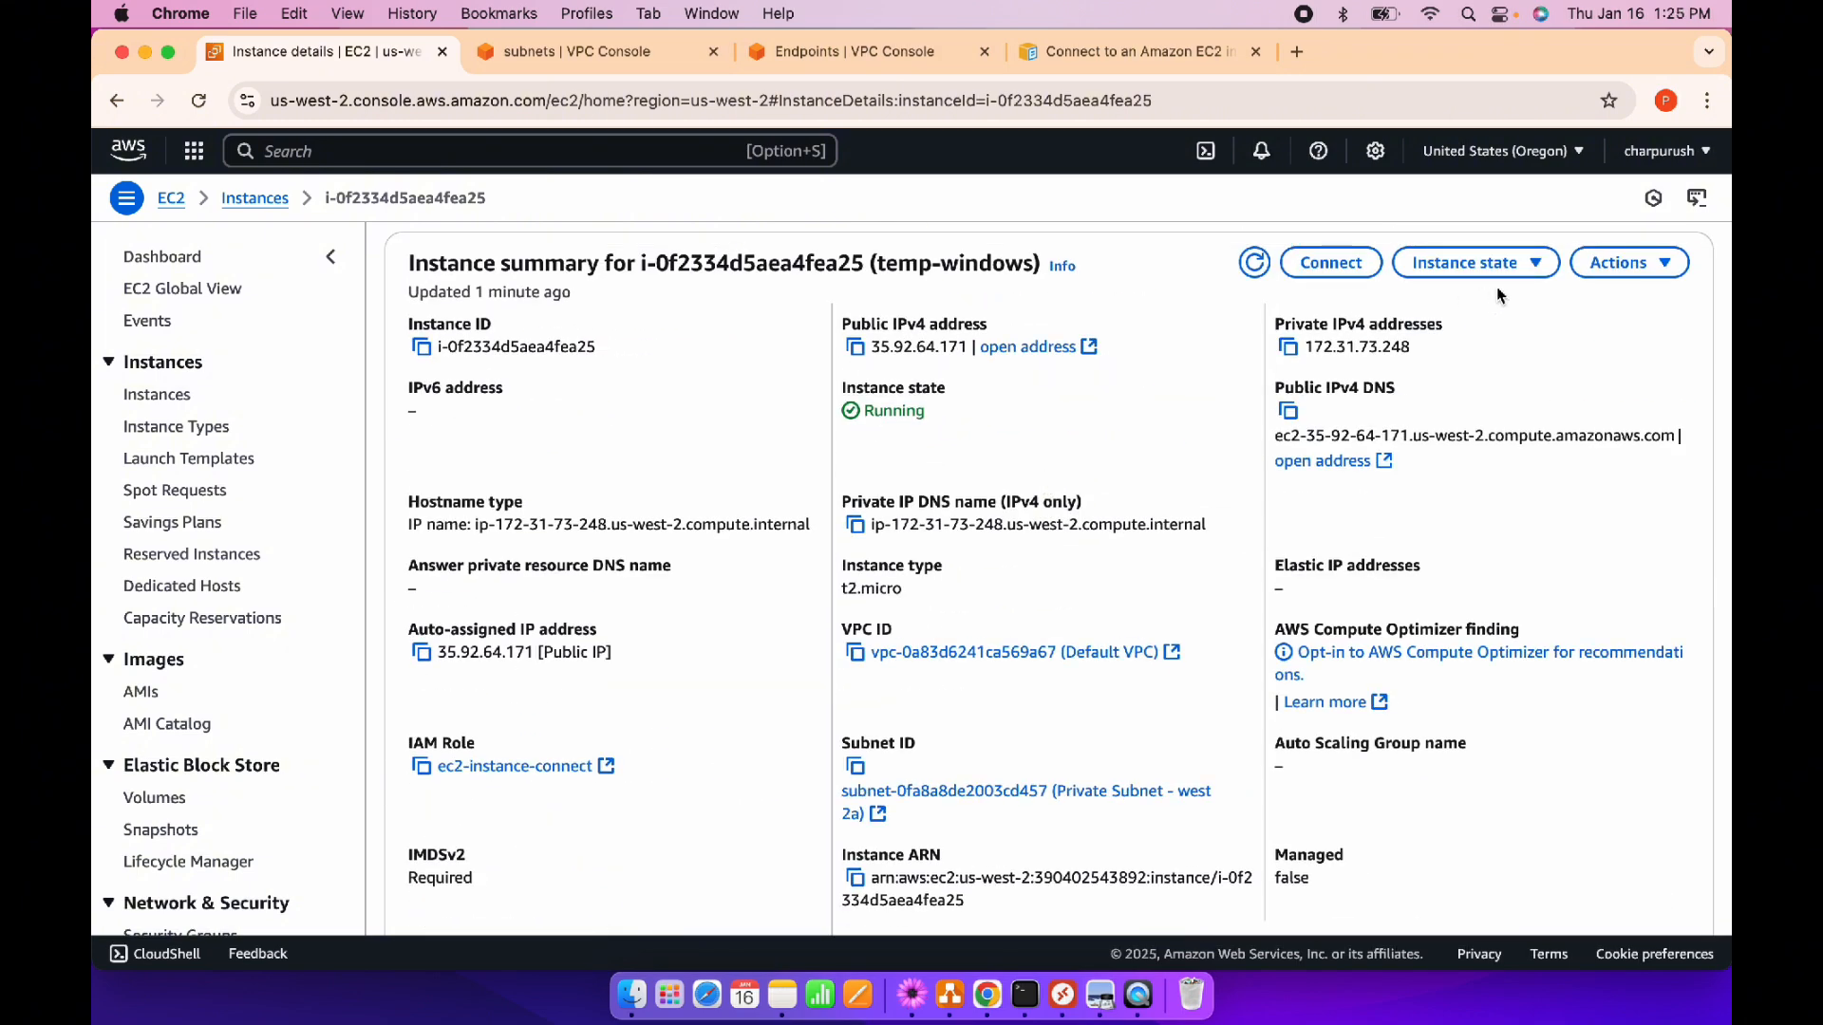
pyautogui.click(1526, 274)
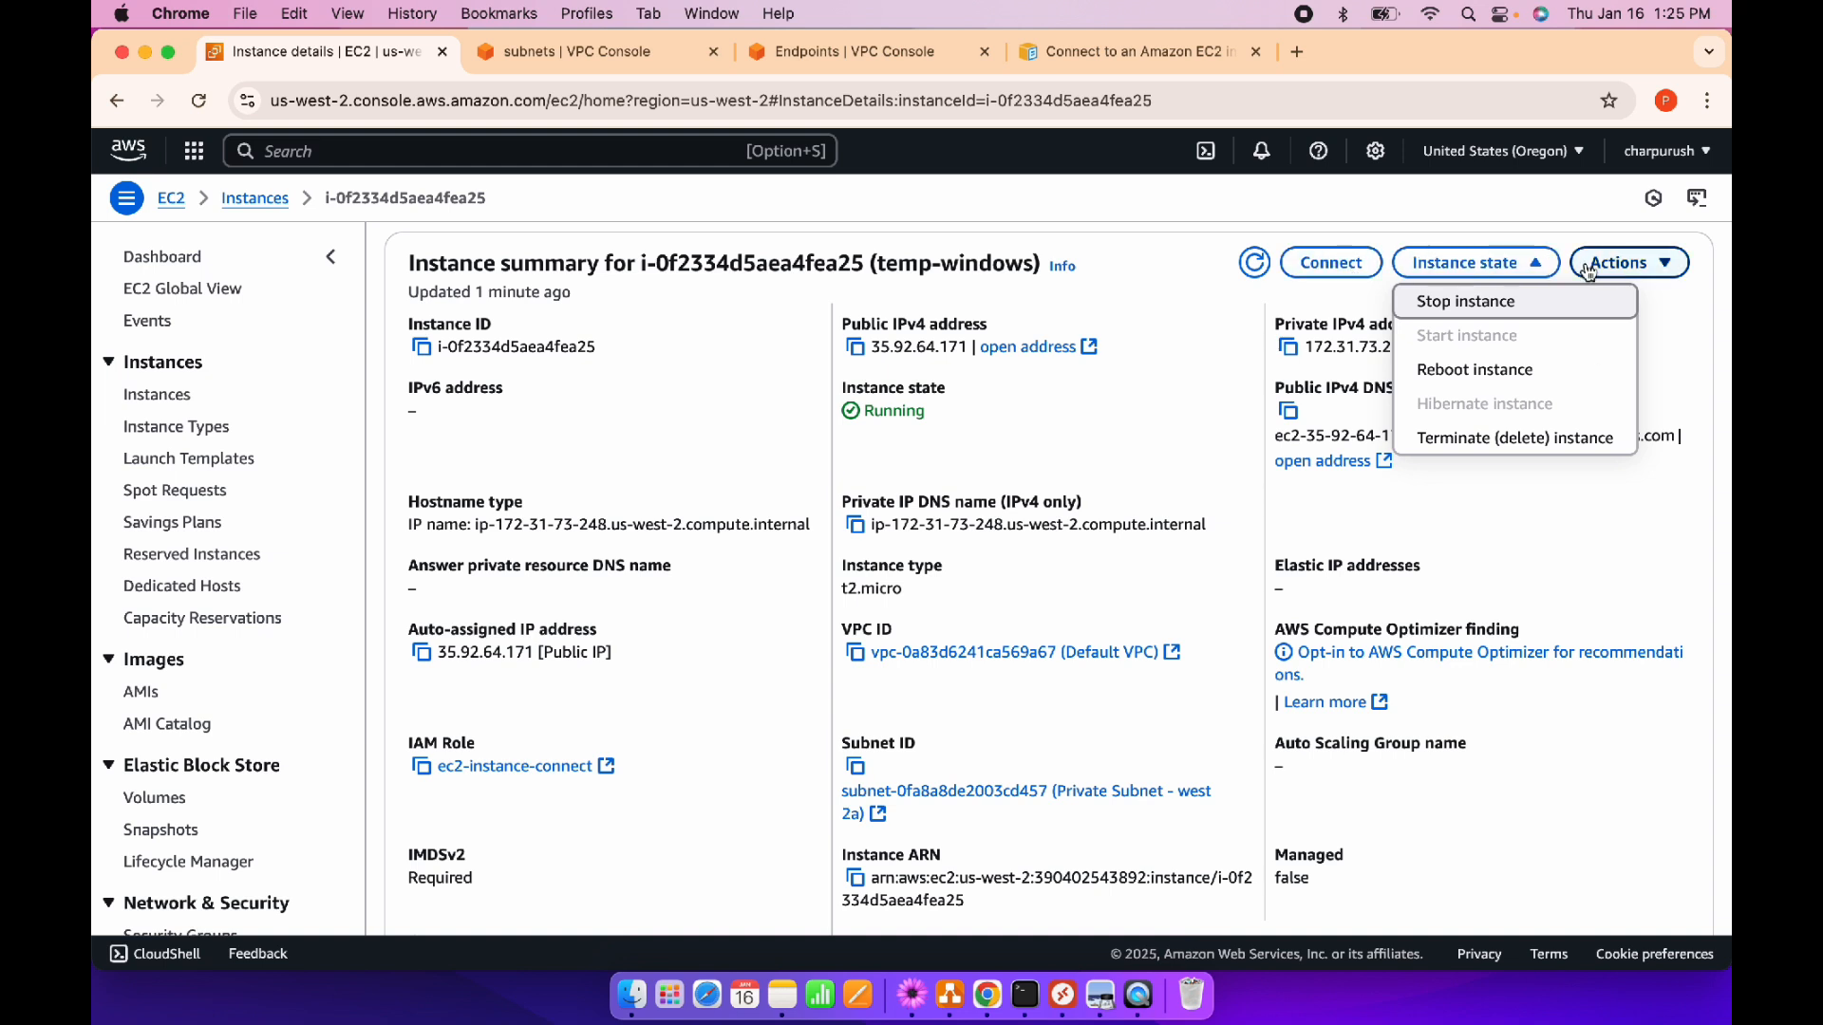
pyautogui.click(1660, 273)
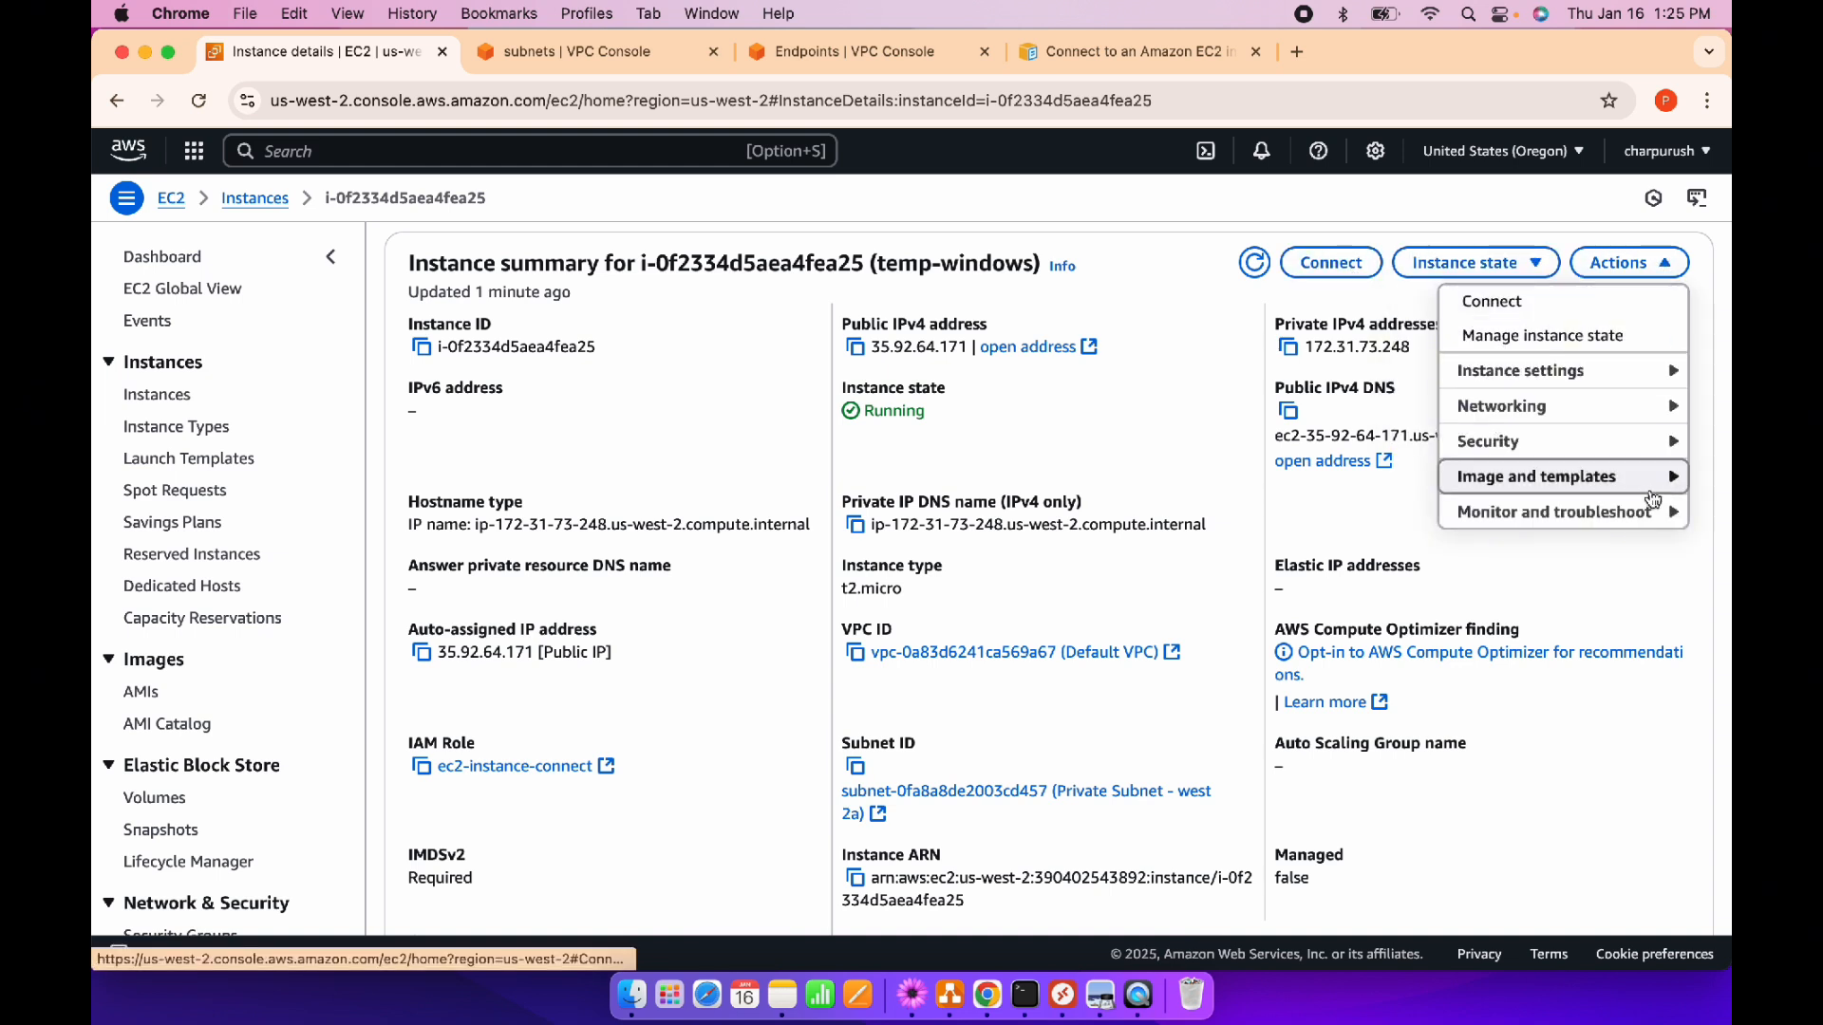
pyautogui.moveTo(1676, 449)
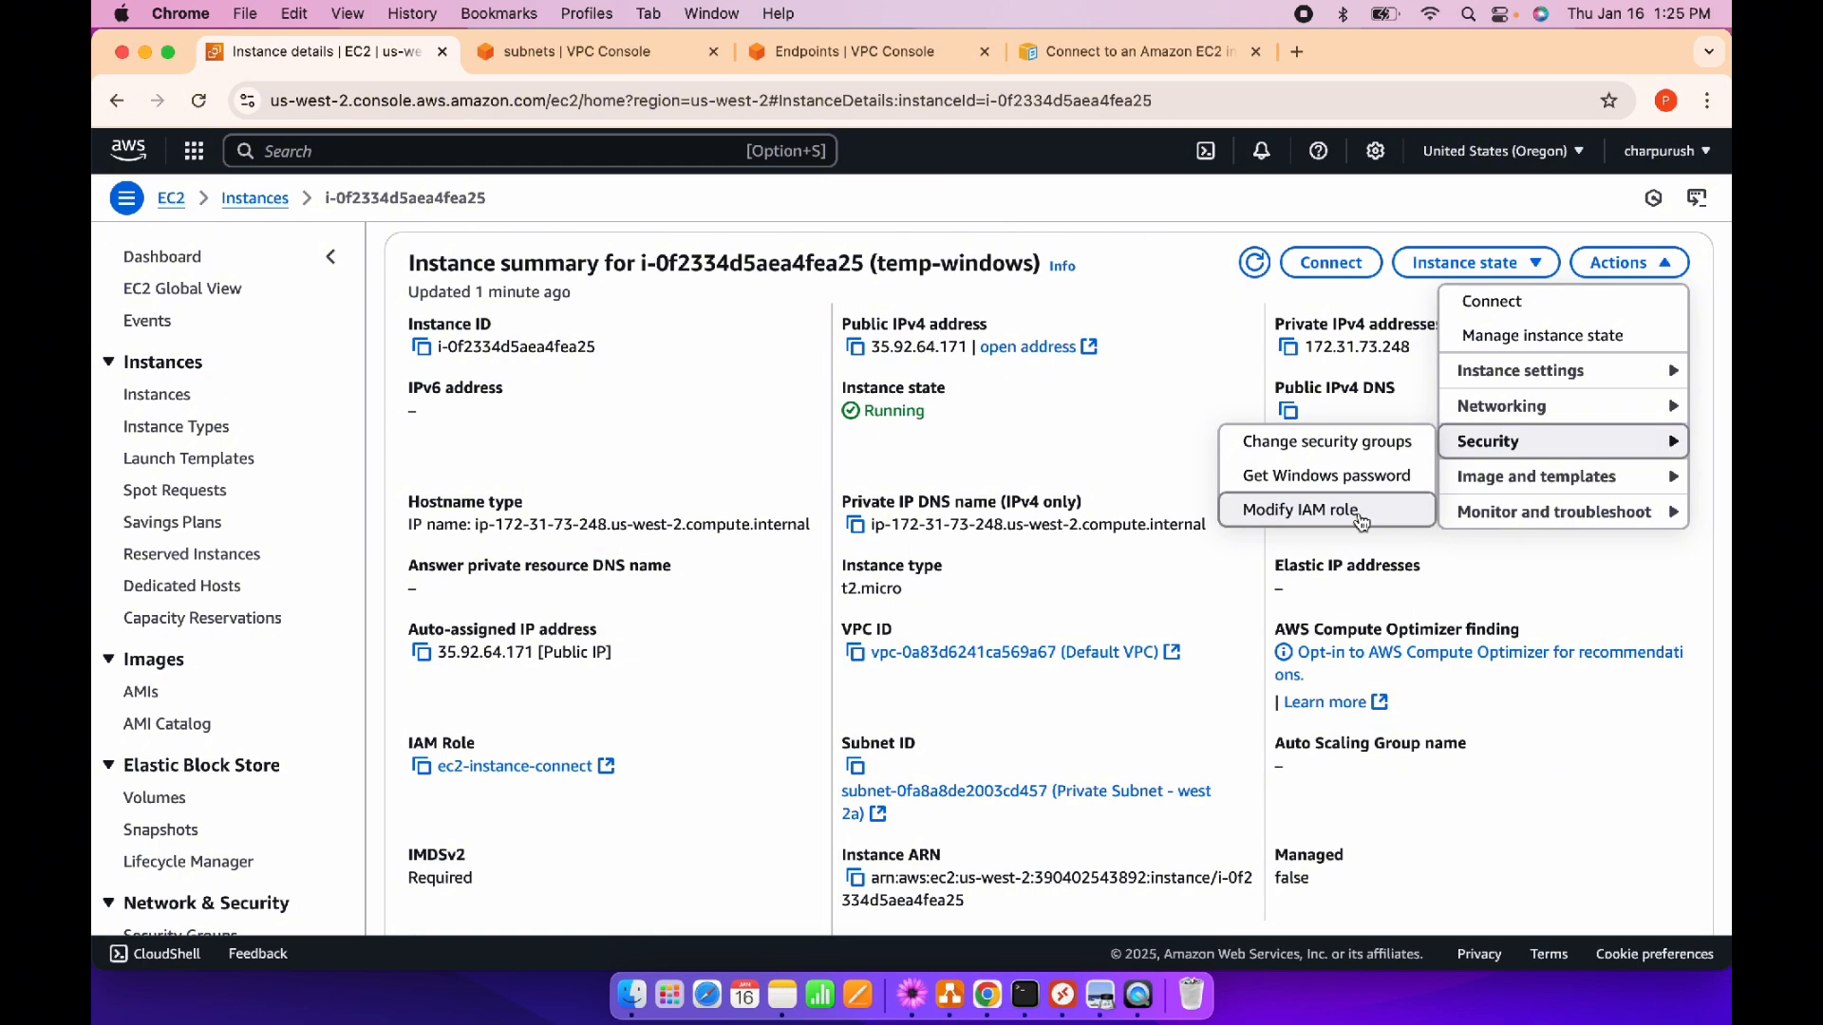
pyautogui.click(796, 427)
# Open the ec2-instance-connect role attached to the instance and examine its permissions policies
pyautogui.scroll(-10, 795, 427)
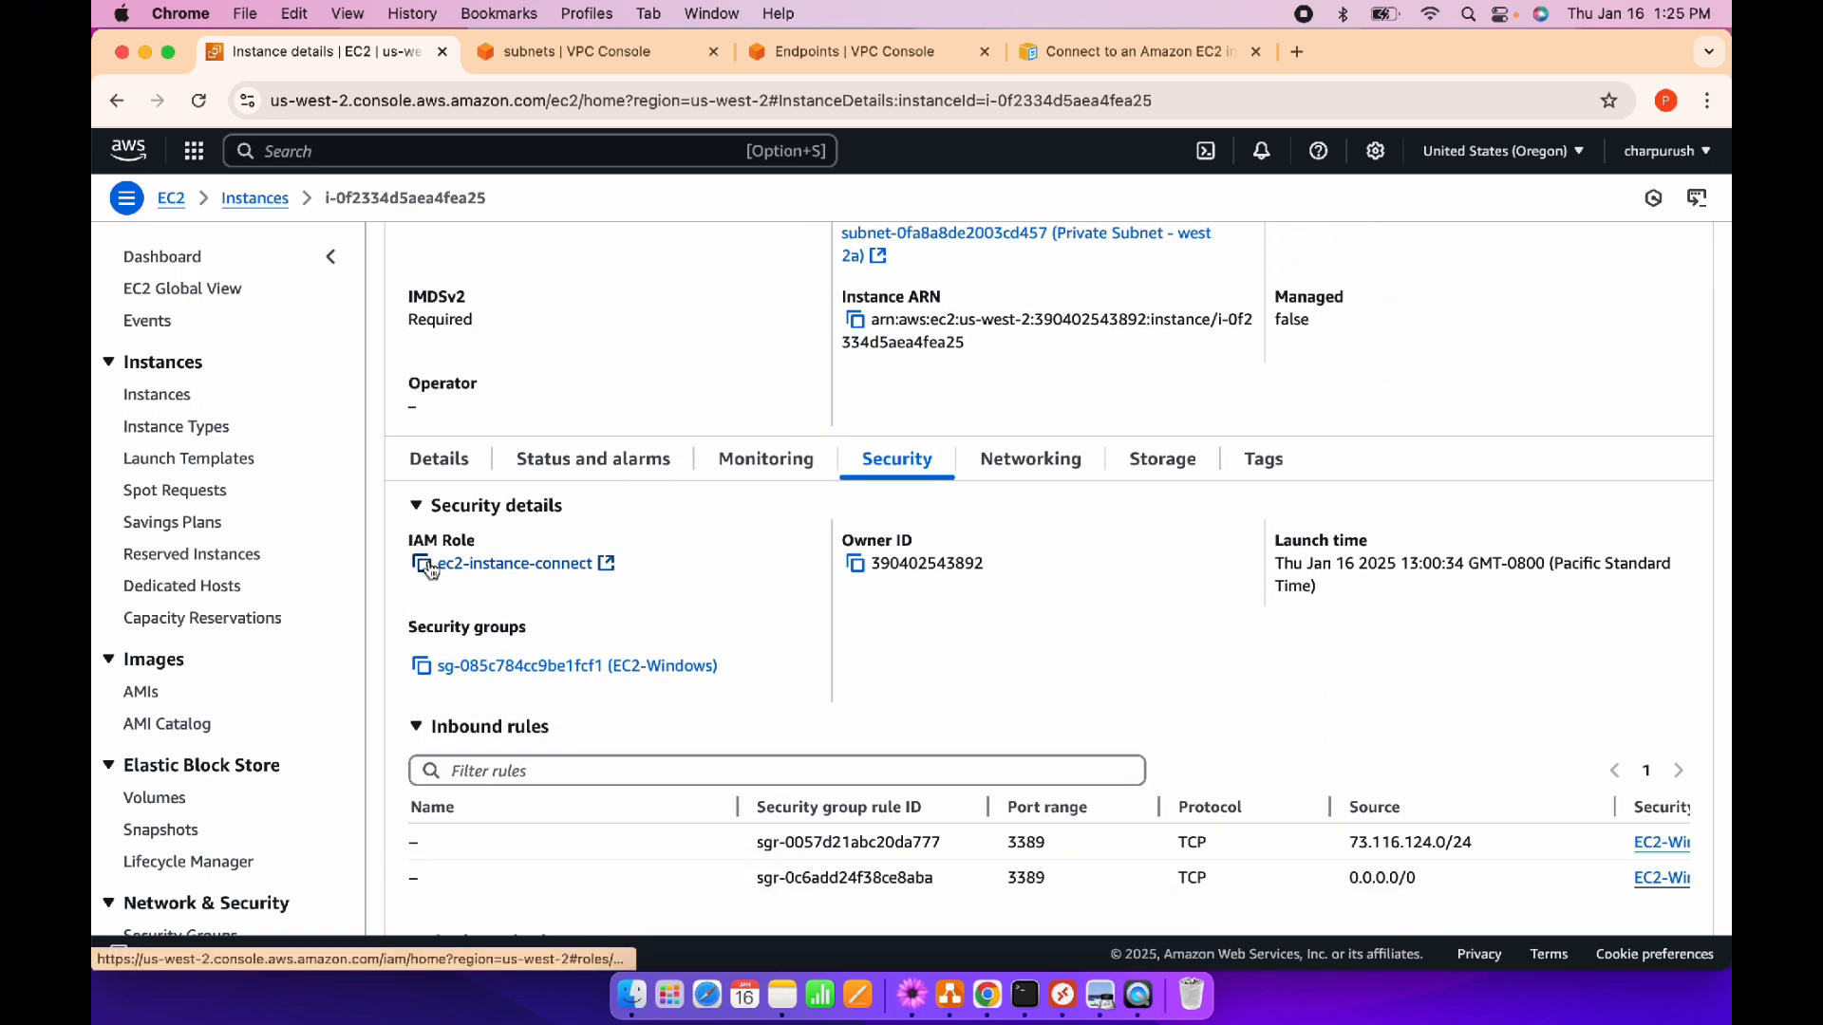
pyautogui.click(513, 566)
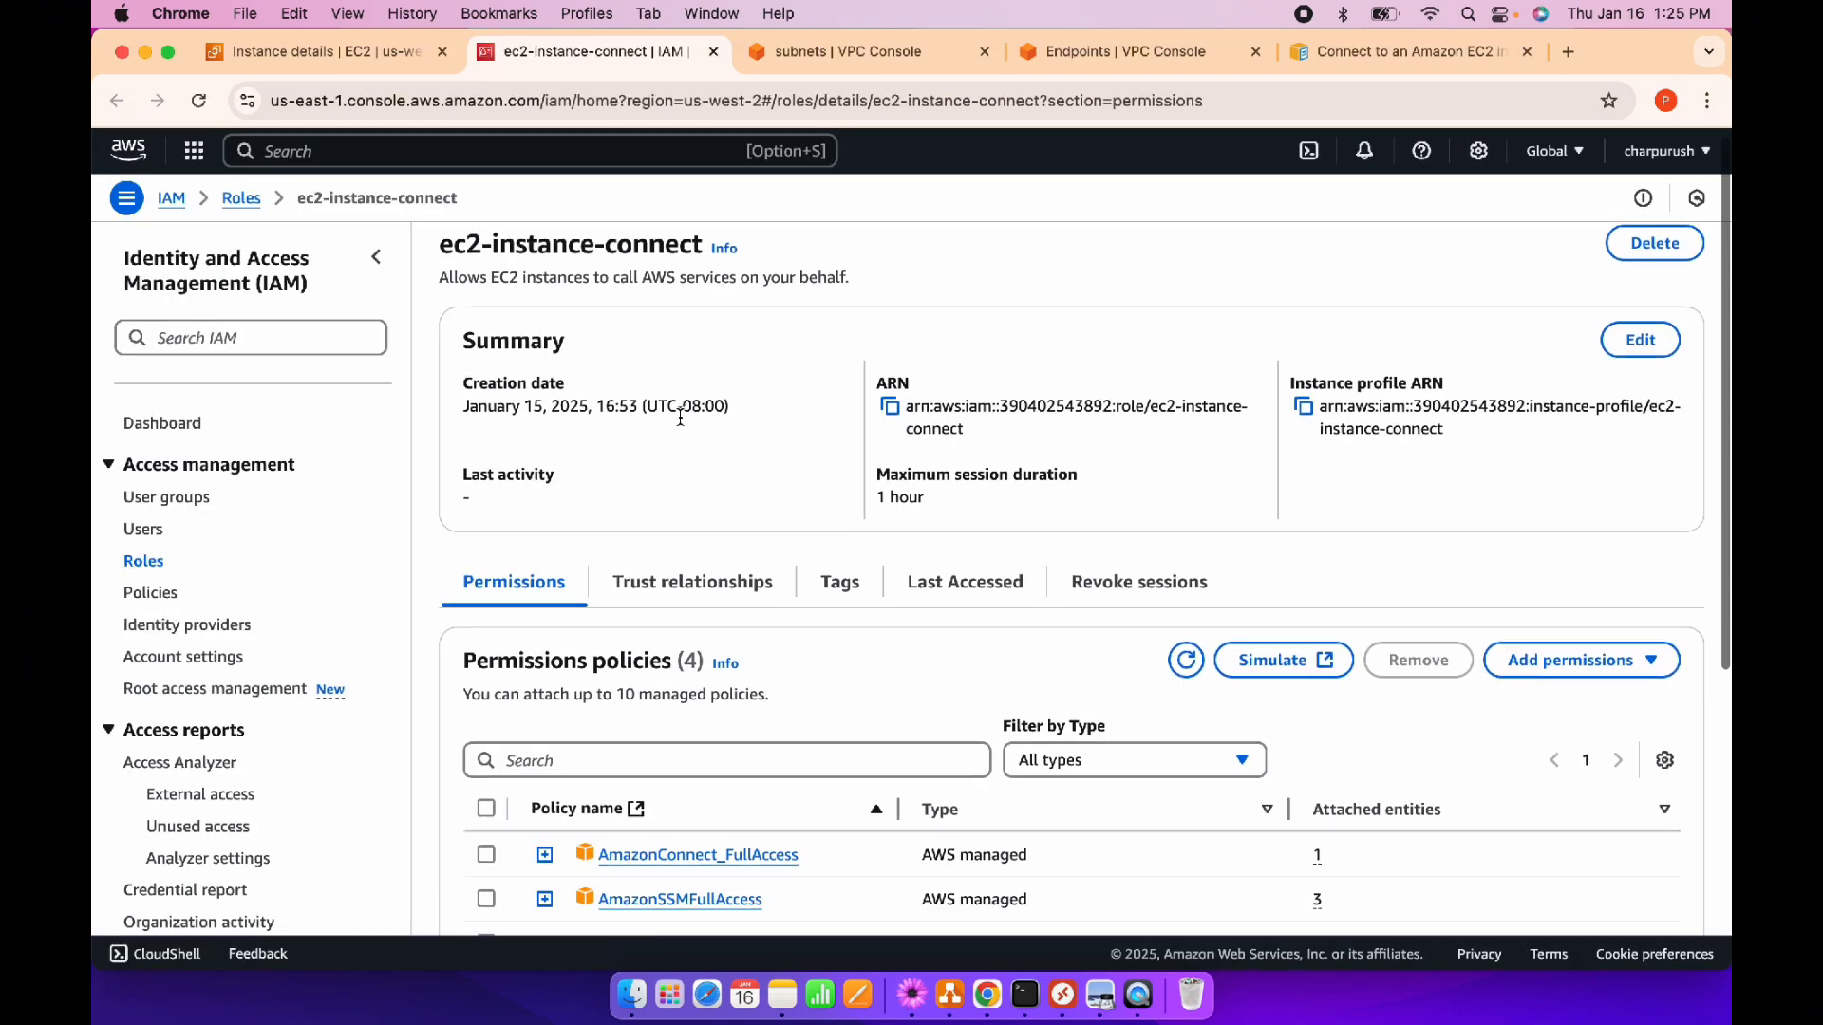
pyautogui.scroll(-4, 681, 420)
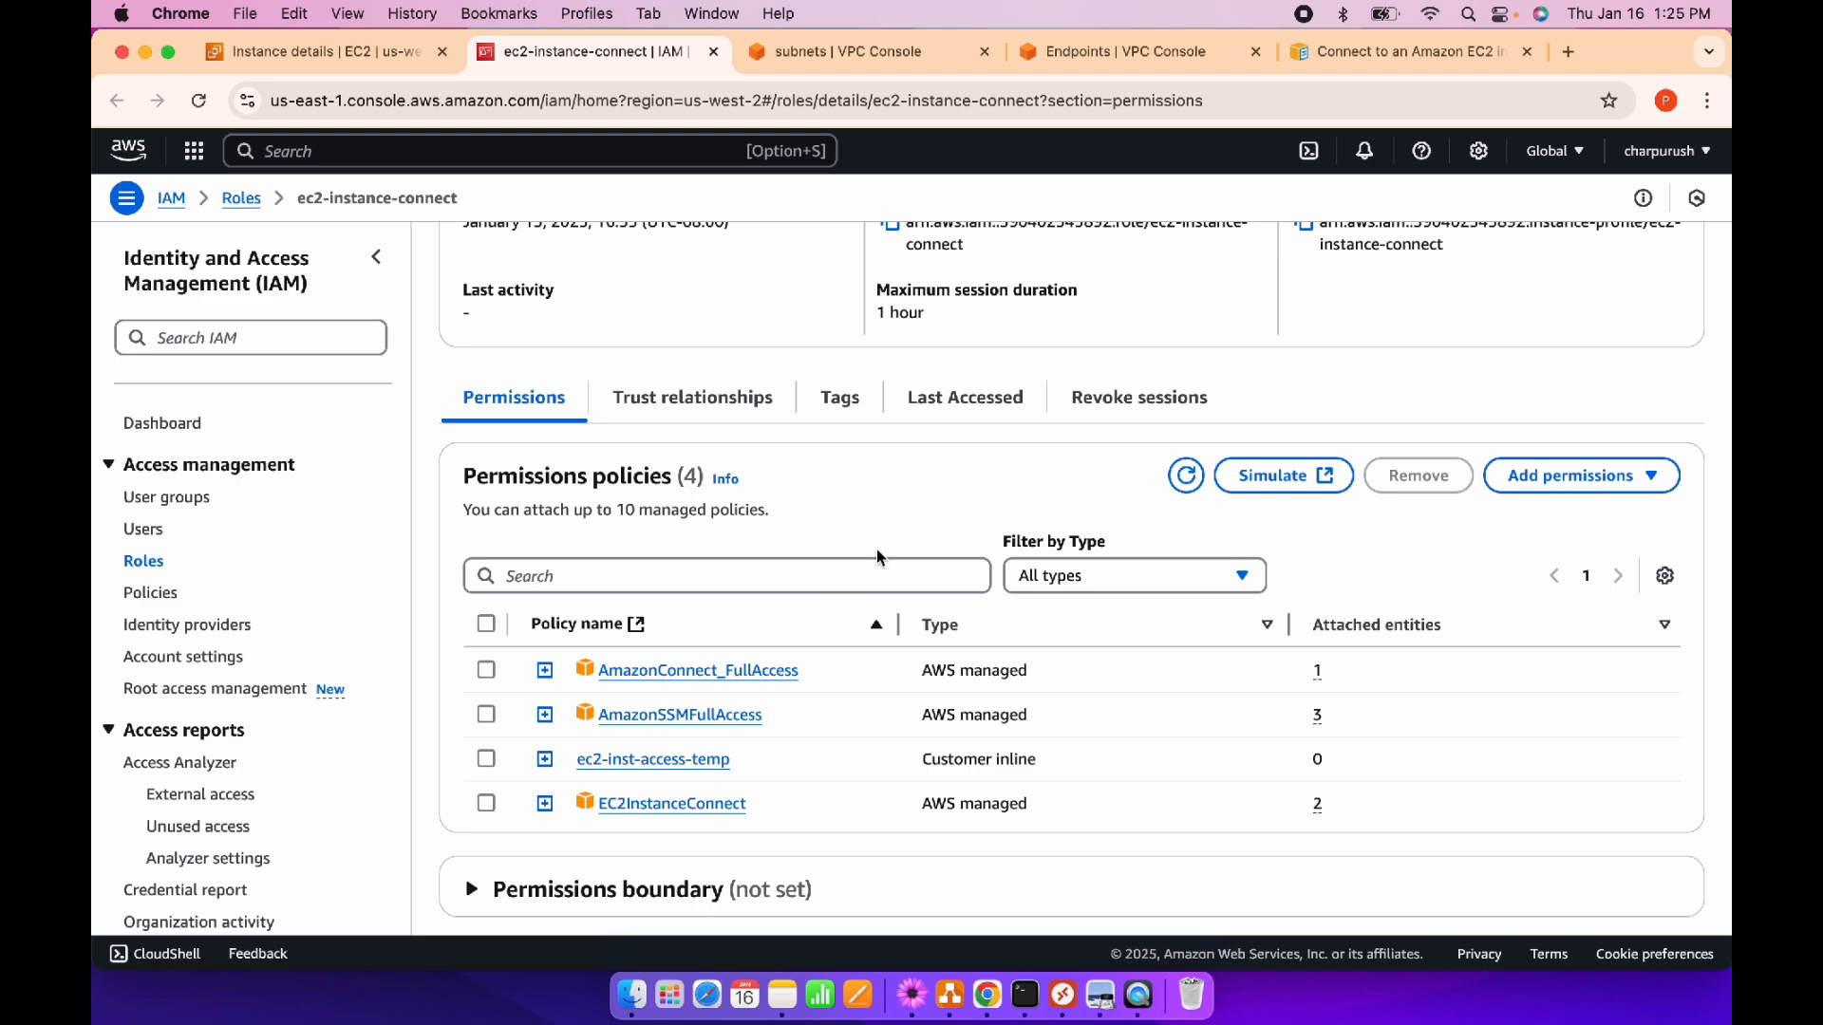
pyautogui.scroll(3, 875, 549)
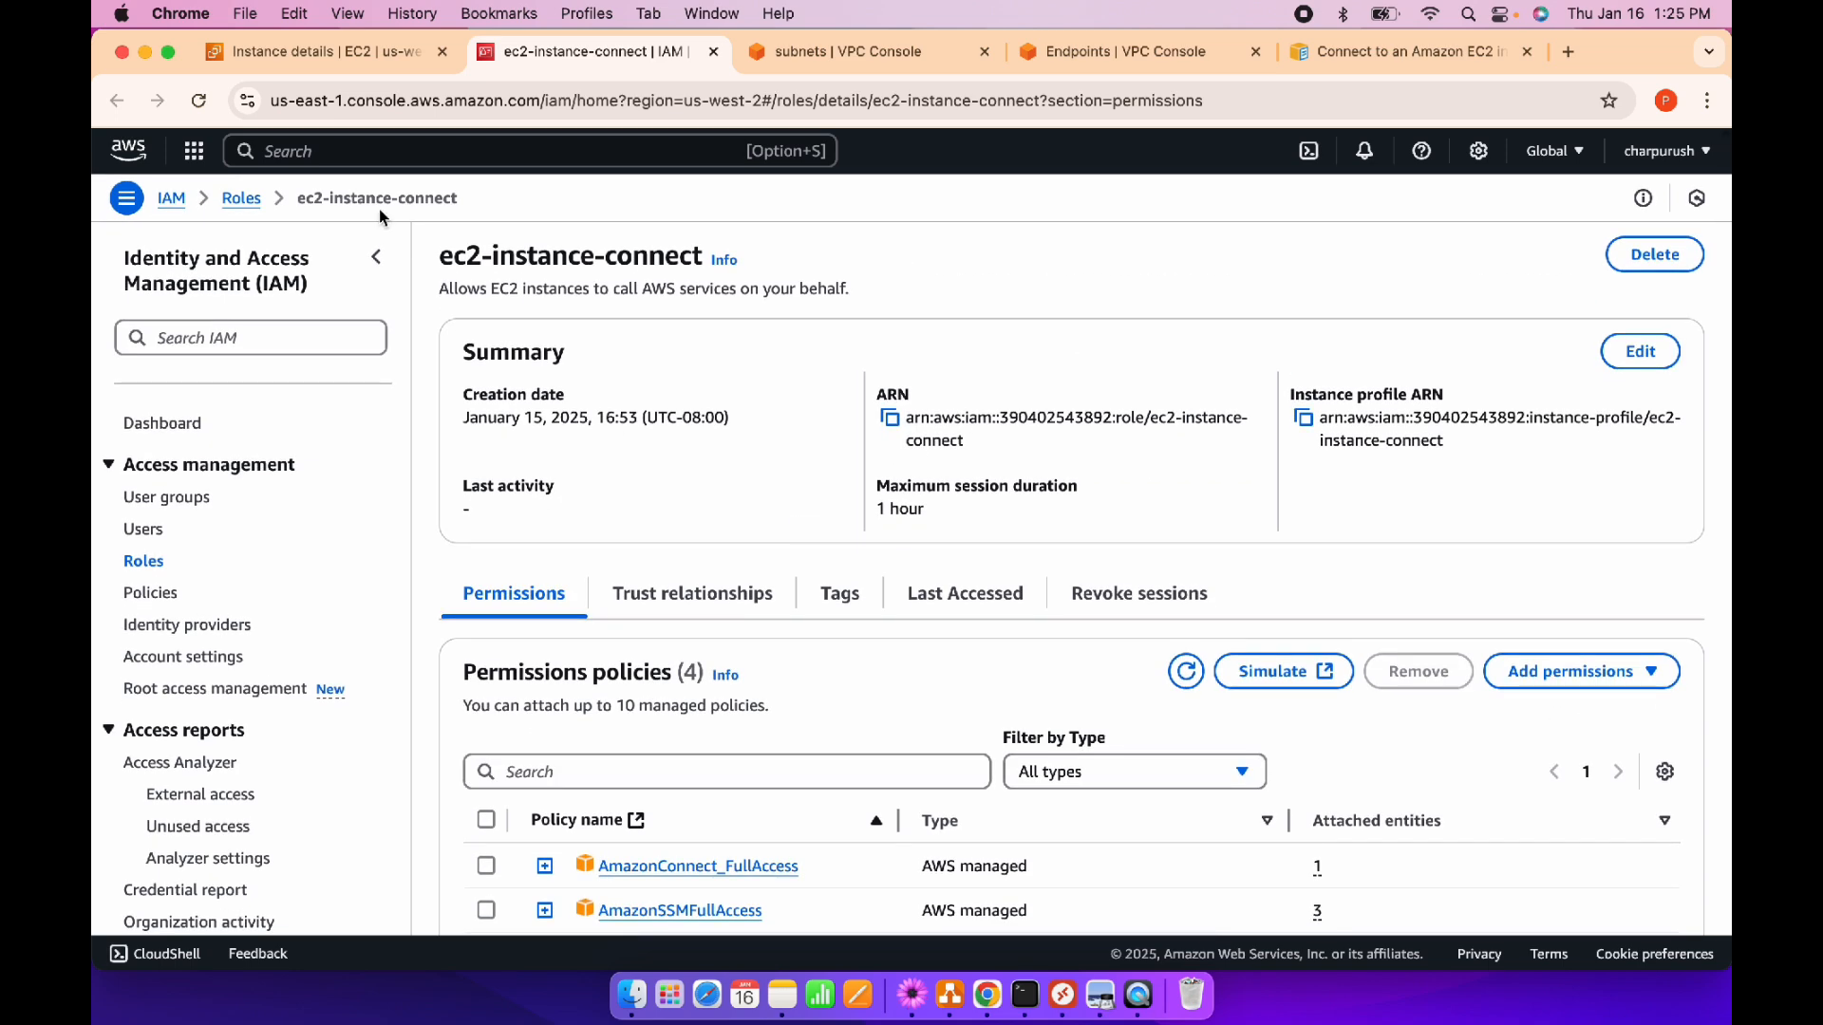
# Return to the temp-windows instance and examine the inbound and outbound rules of its security group
pyautogui.click(336, 57)
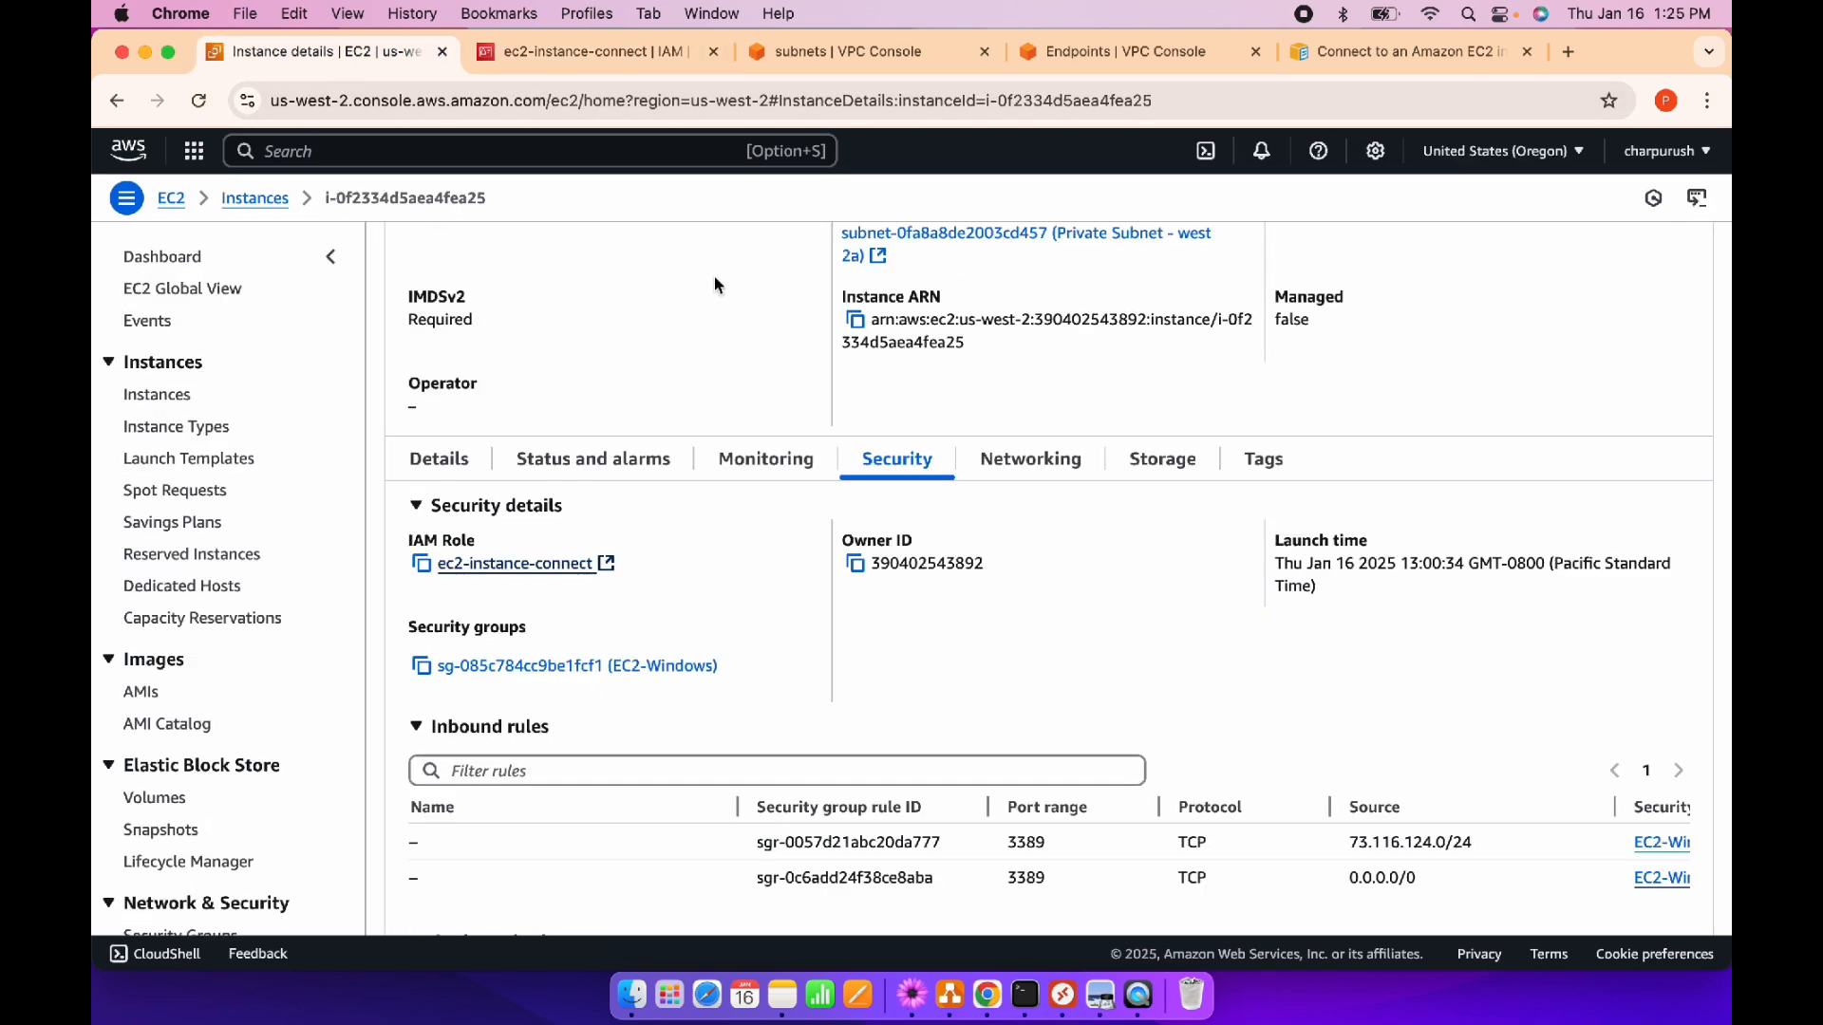
pyautogui.scroll(9, 1039, 641)
pyautogui.scroll(-11, 1038, 641)
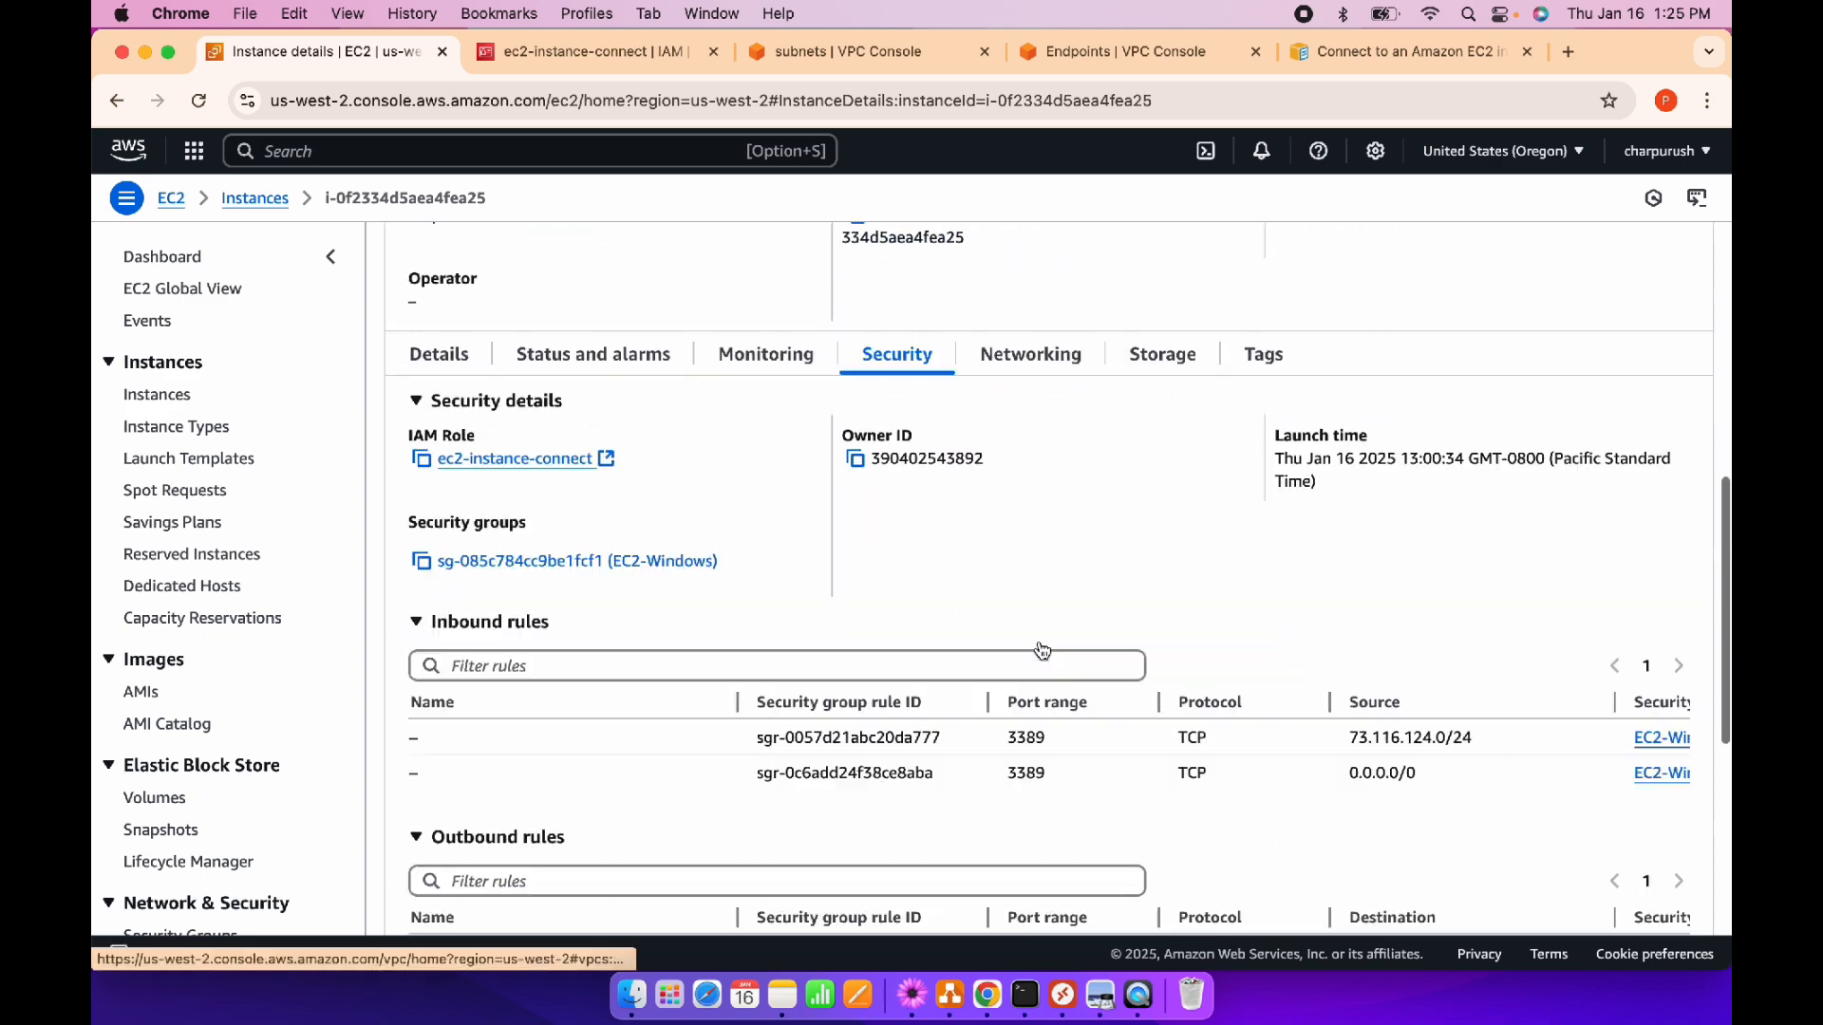
pyautogui.scroll(-5, 1041, 649)
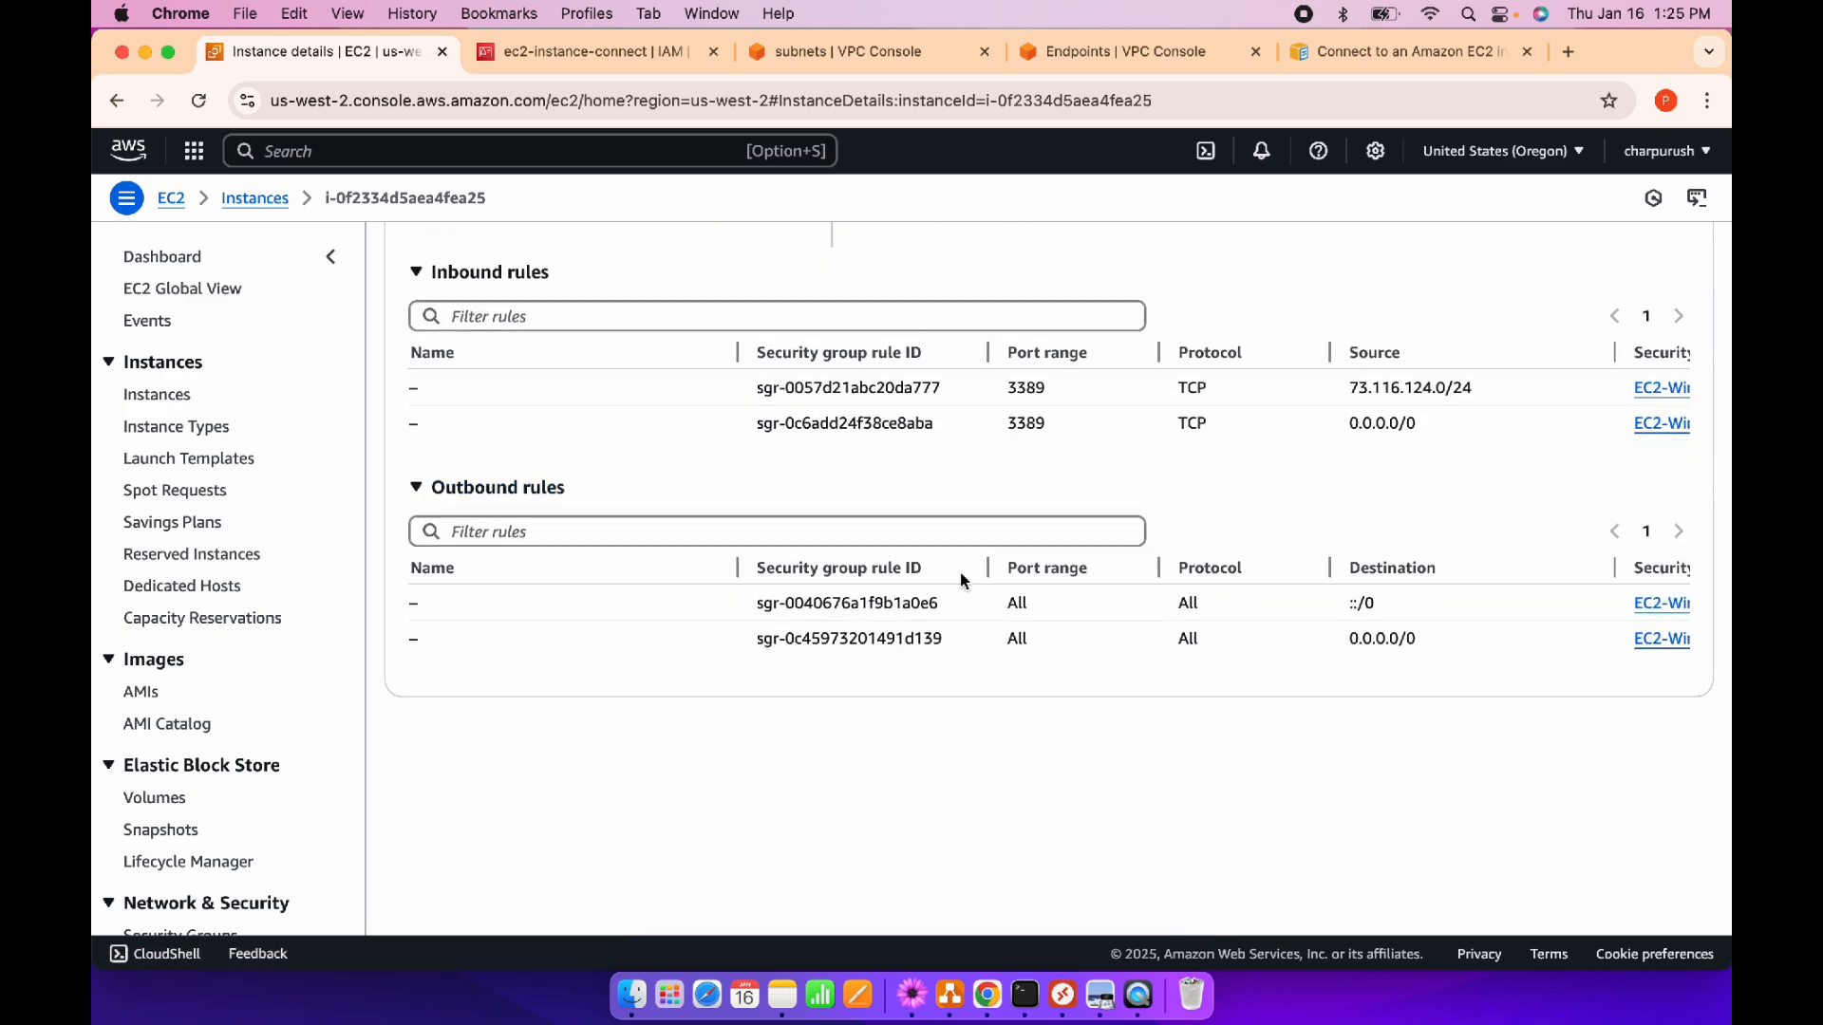
# Examine the sources and security groups of the temp-windows instance's inbound rules and return to its instance summary
pyautogui.hscroll(2, 1073, 424)
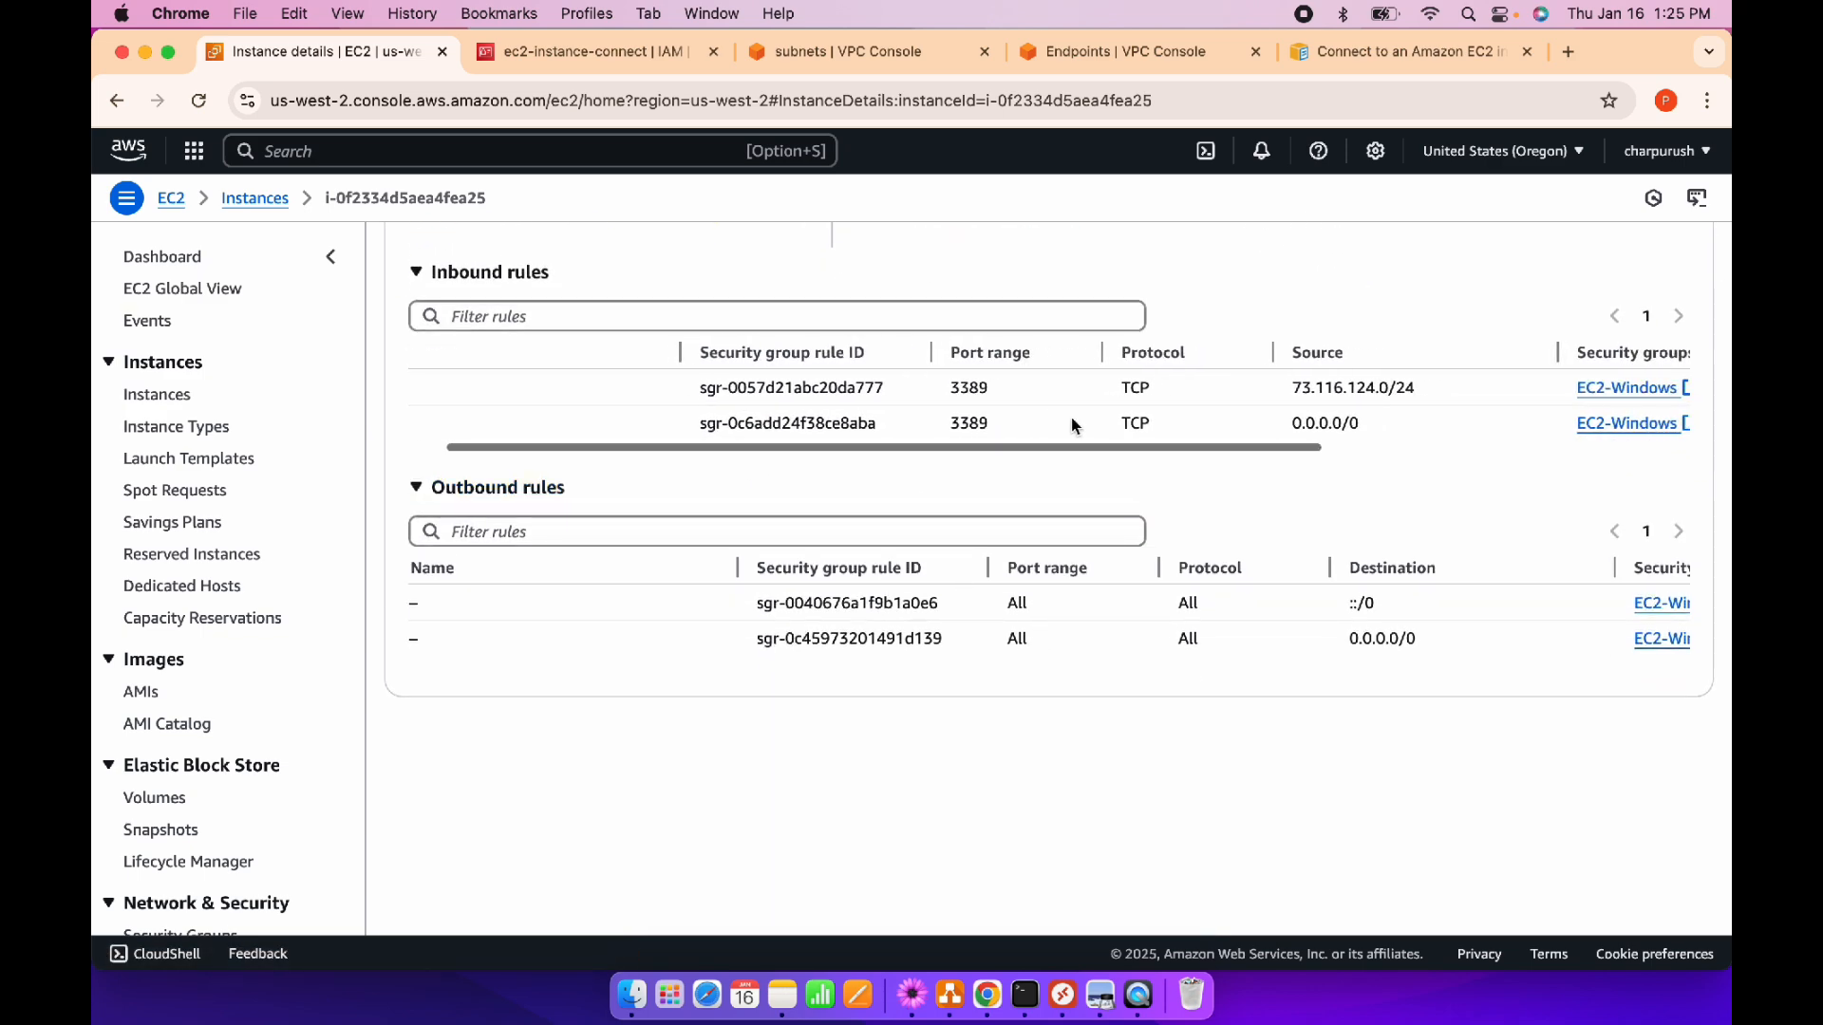
pyautogui.hscroll(2, 1072, 424)
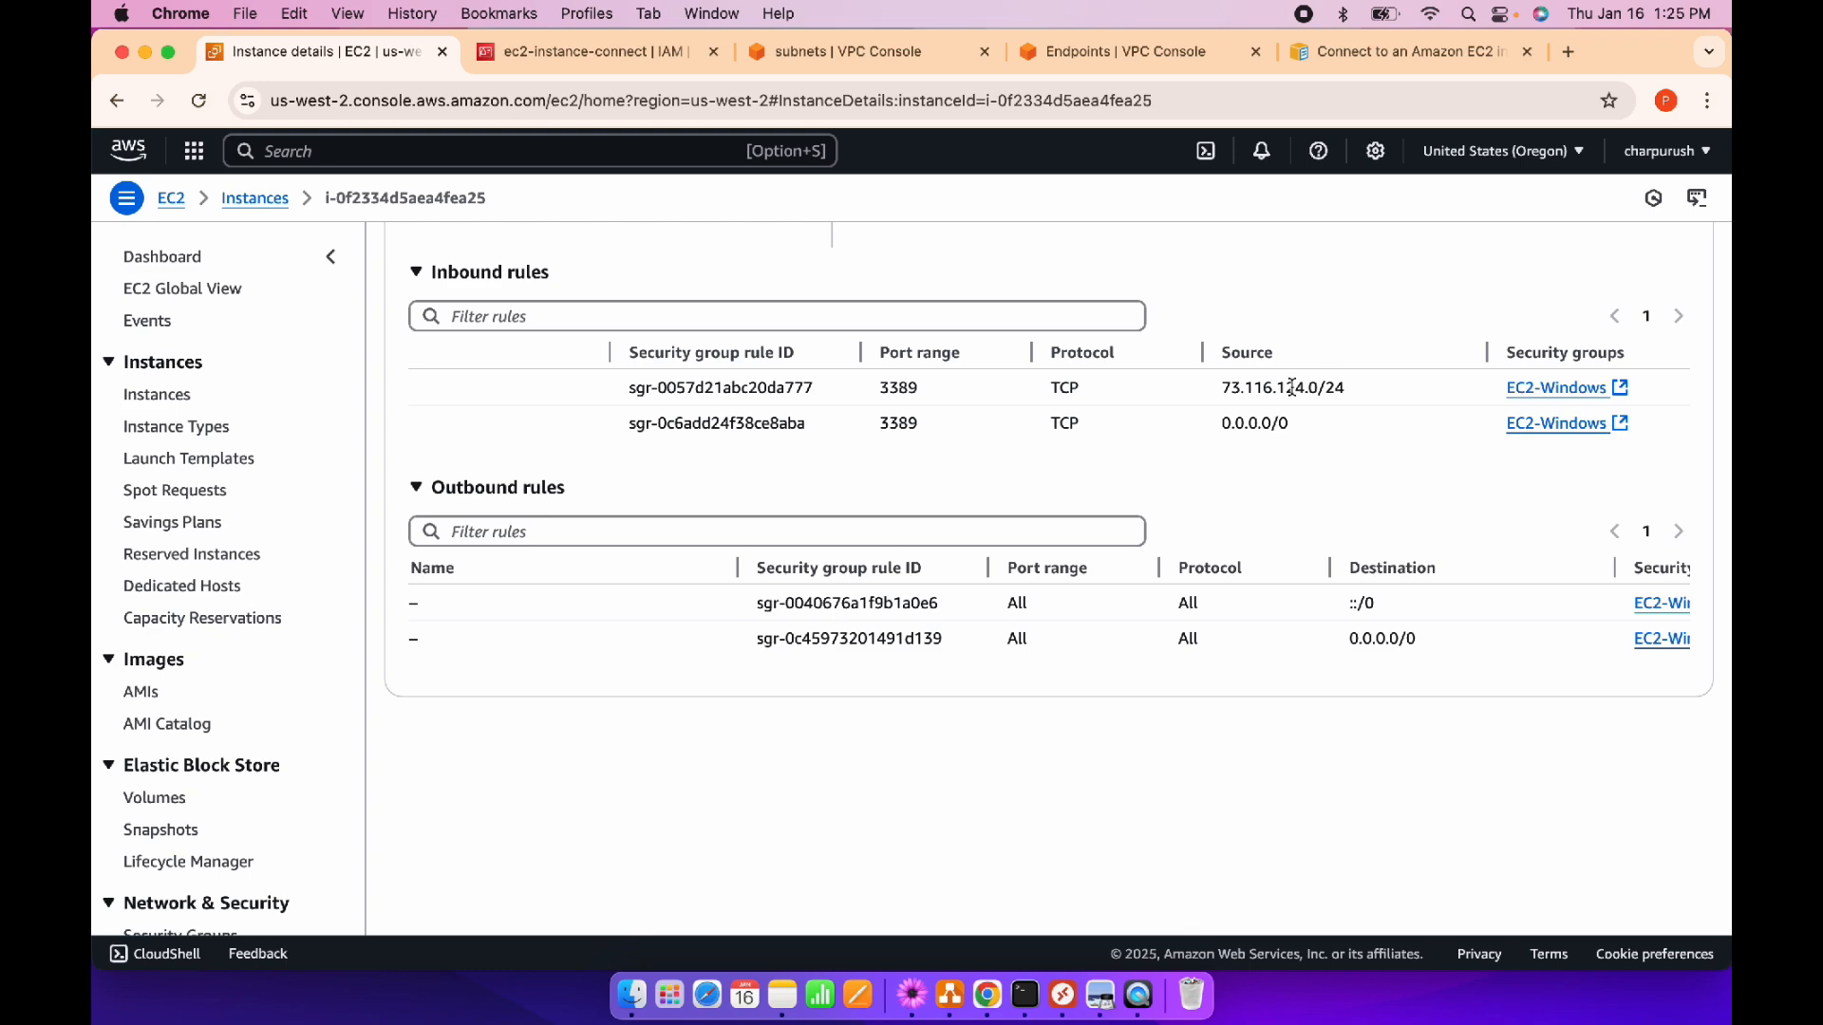
pyautogui.hscroll(-3, 1080, 427)
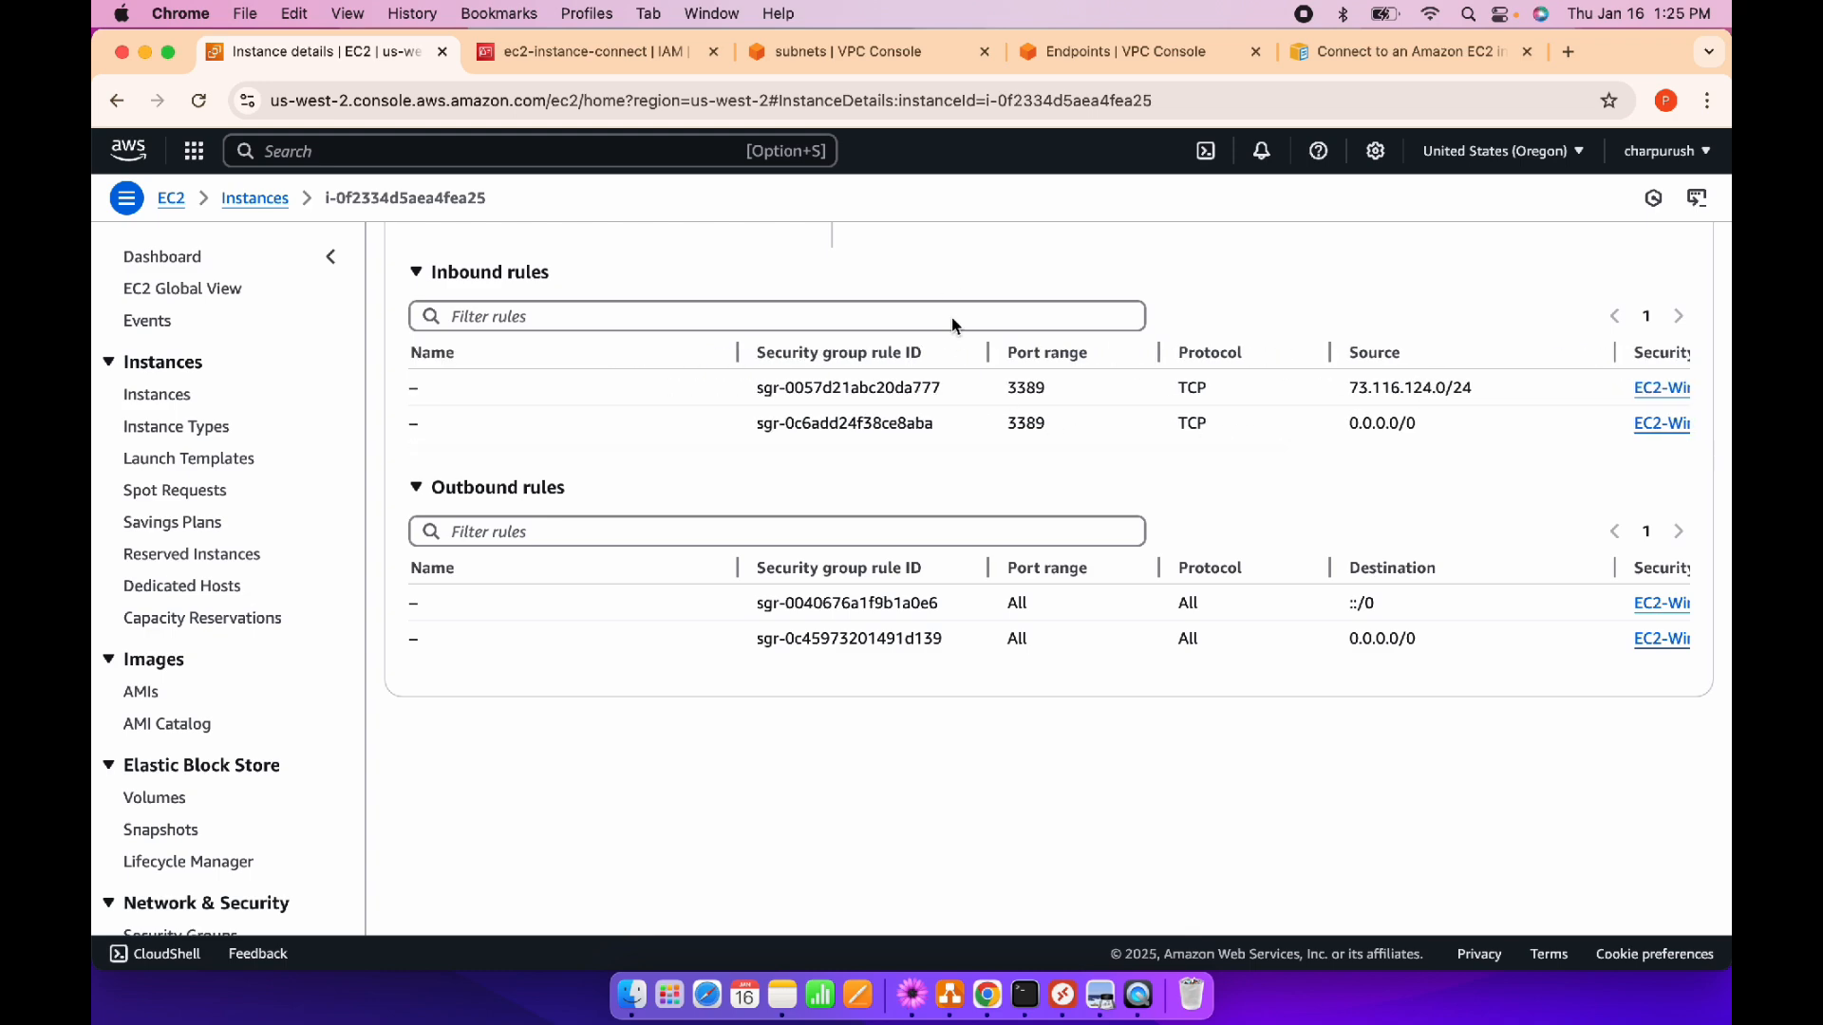
pyautogui.scroll(10, 697, 359)
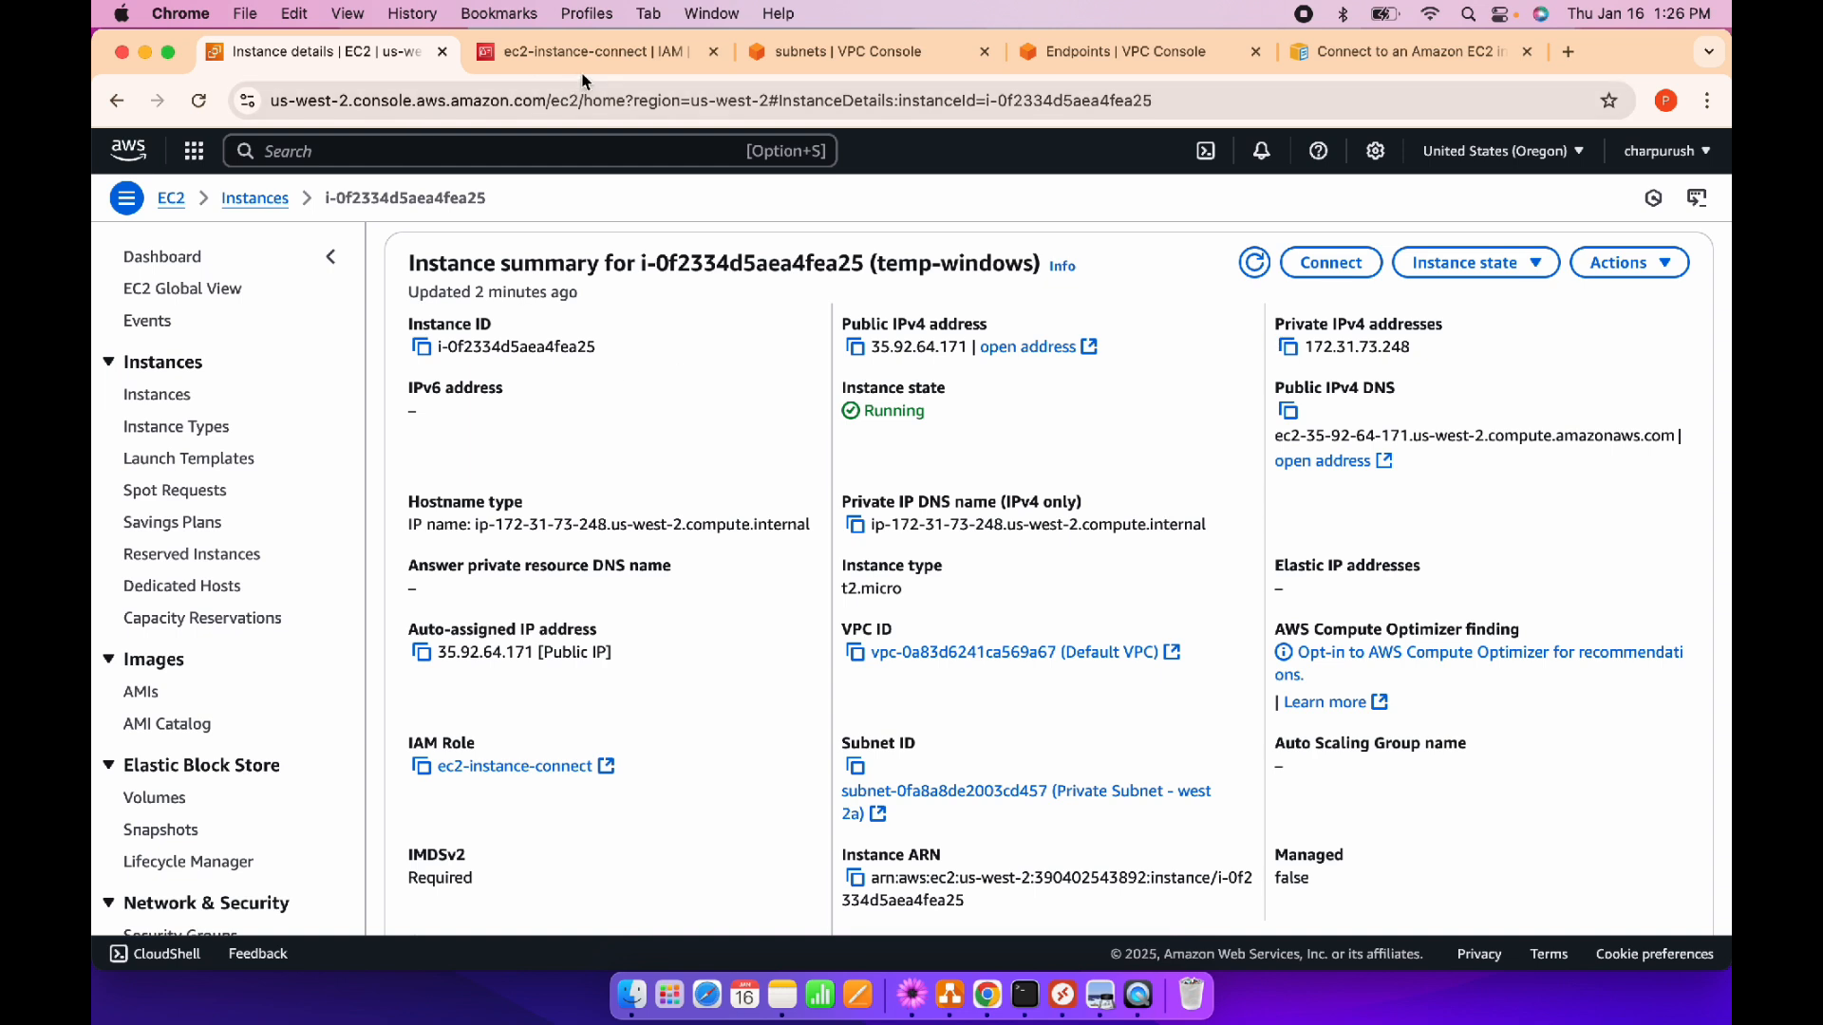
# Leave the ec2-instance-connect role page for the console home, search the services for "vpc" and open the VPC dashboard
pyautogui.rightClick(610, 66)
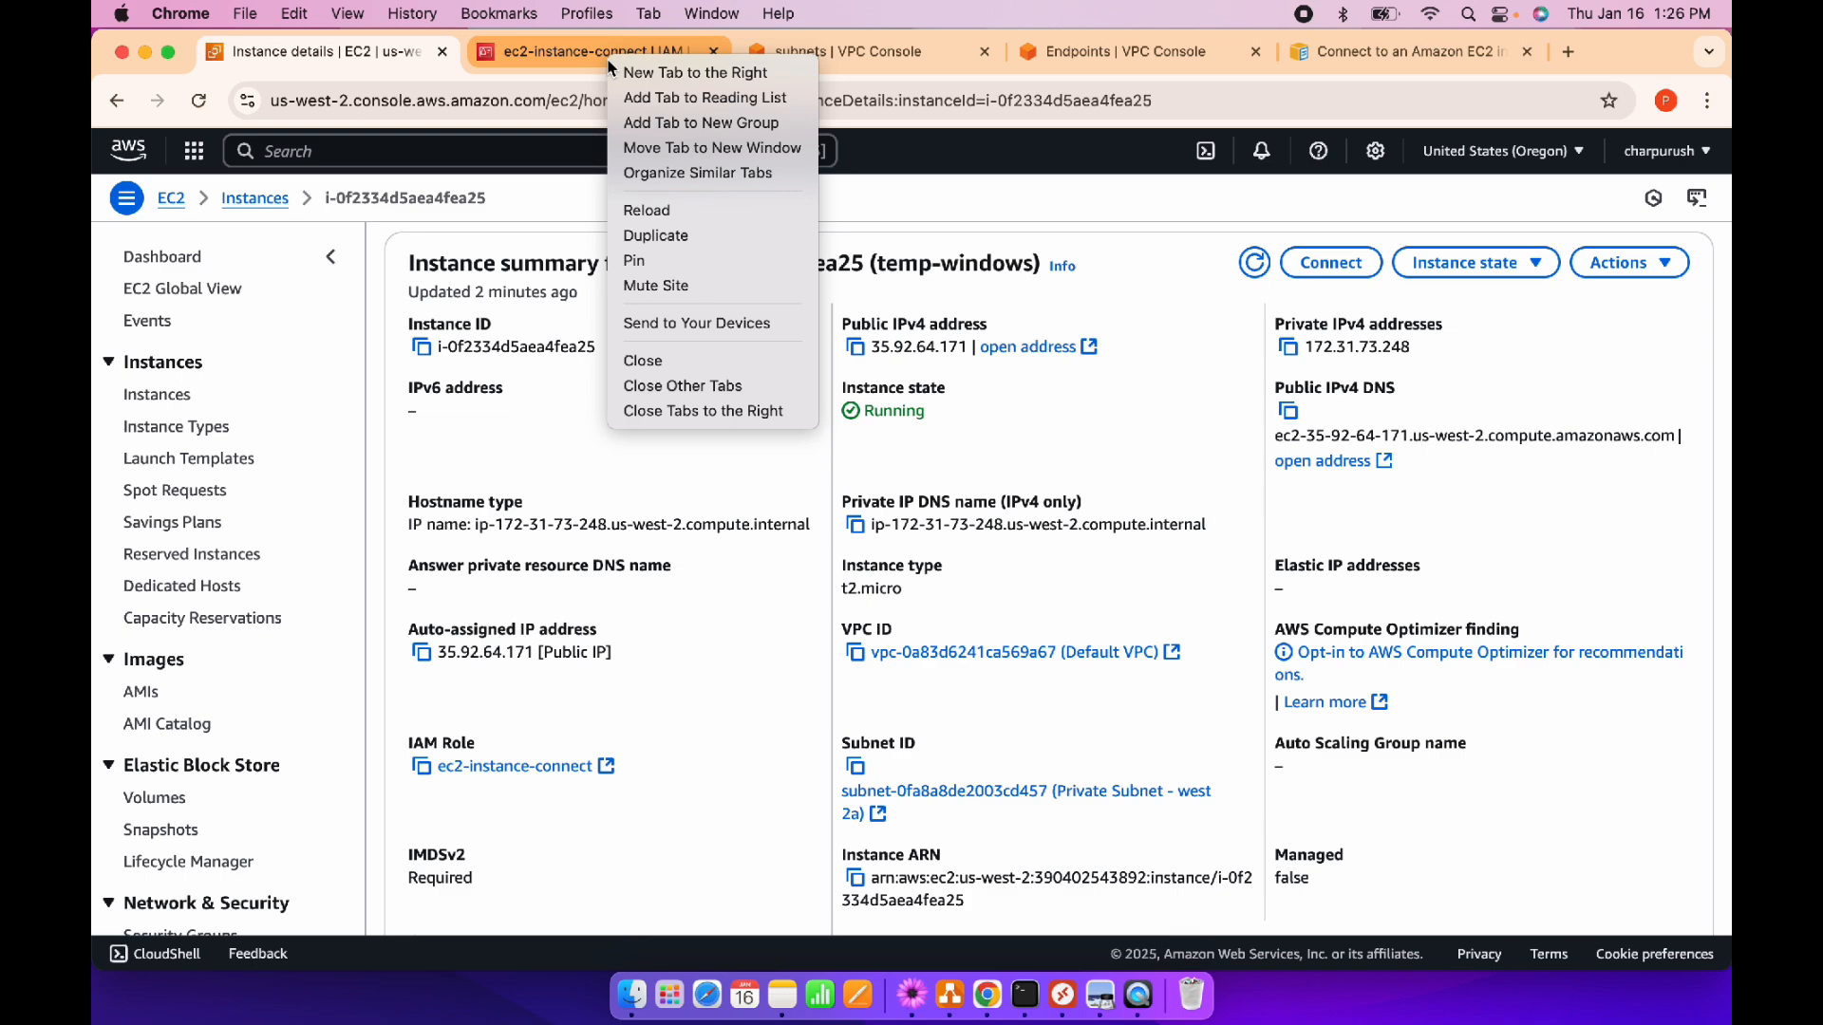
pyautogui.press('Escape')
pyautogui.click(611, 54)
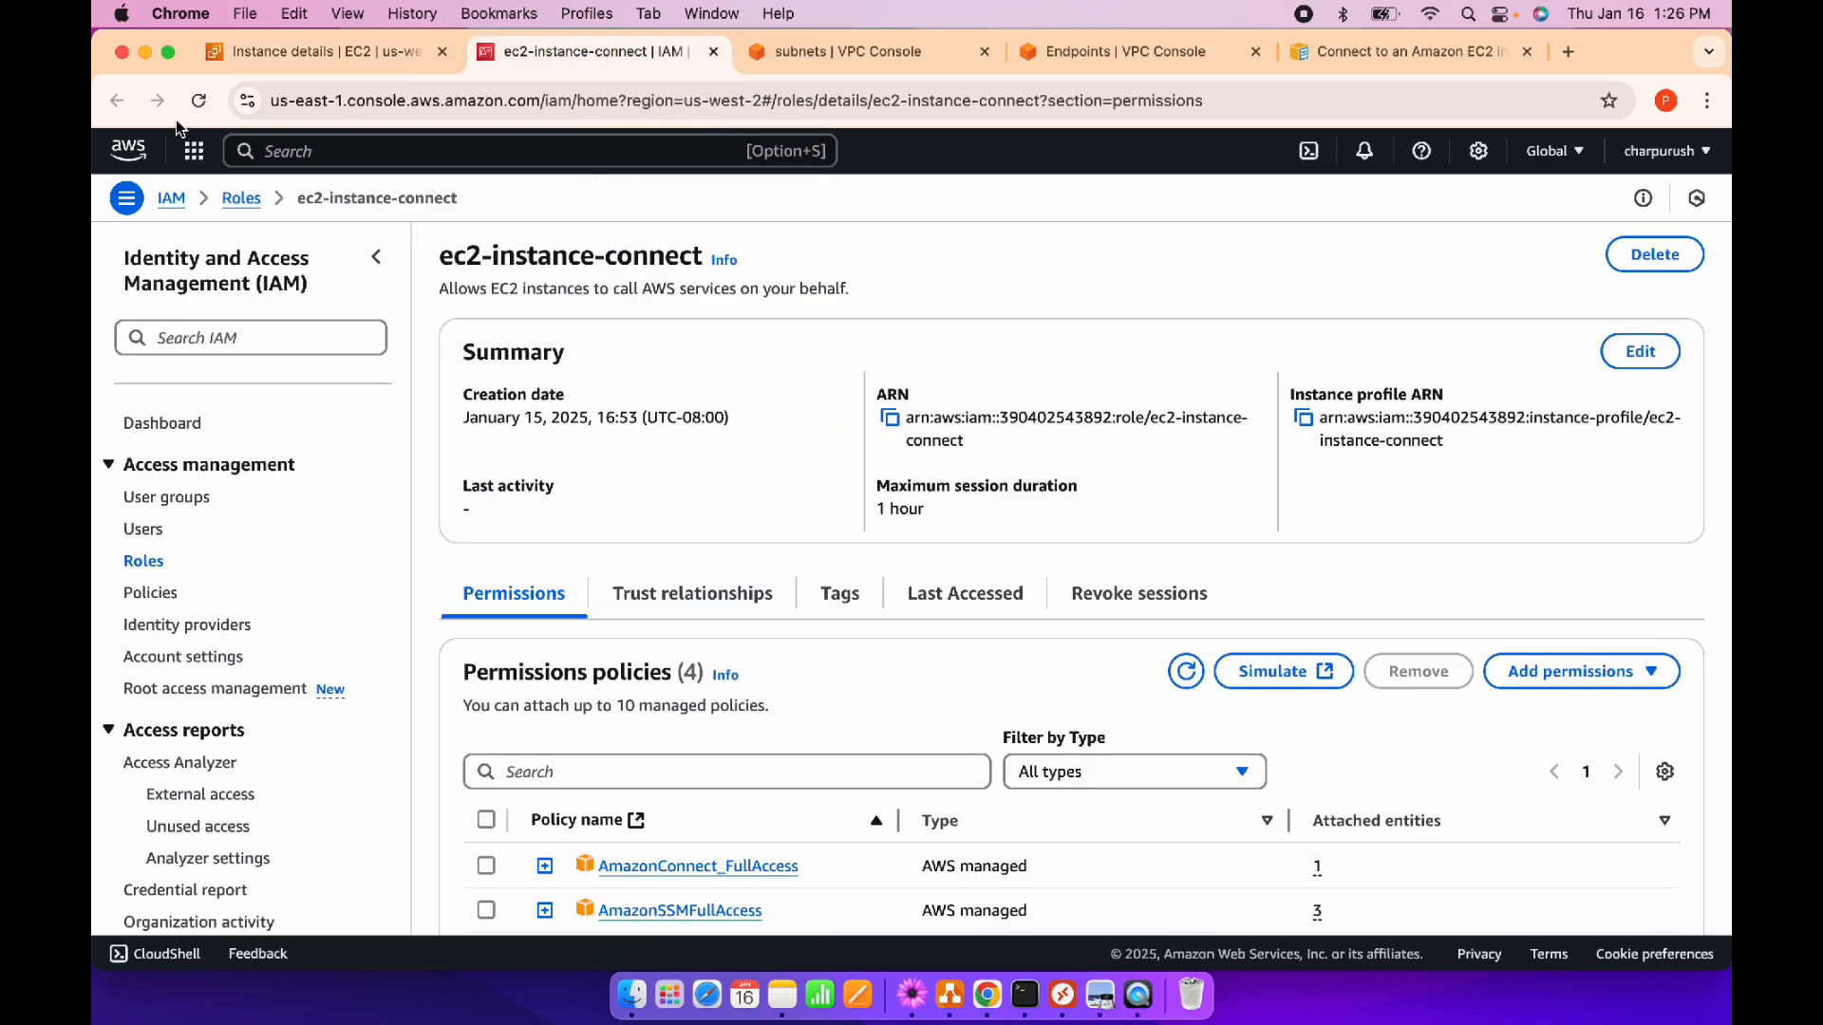
pyautogui.click(130, 149)
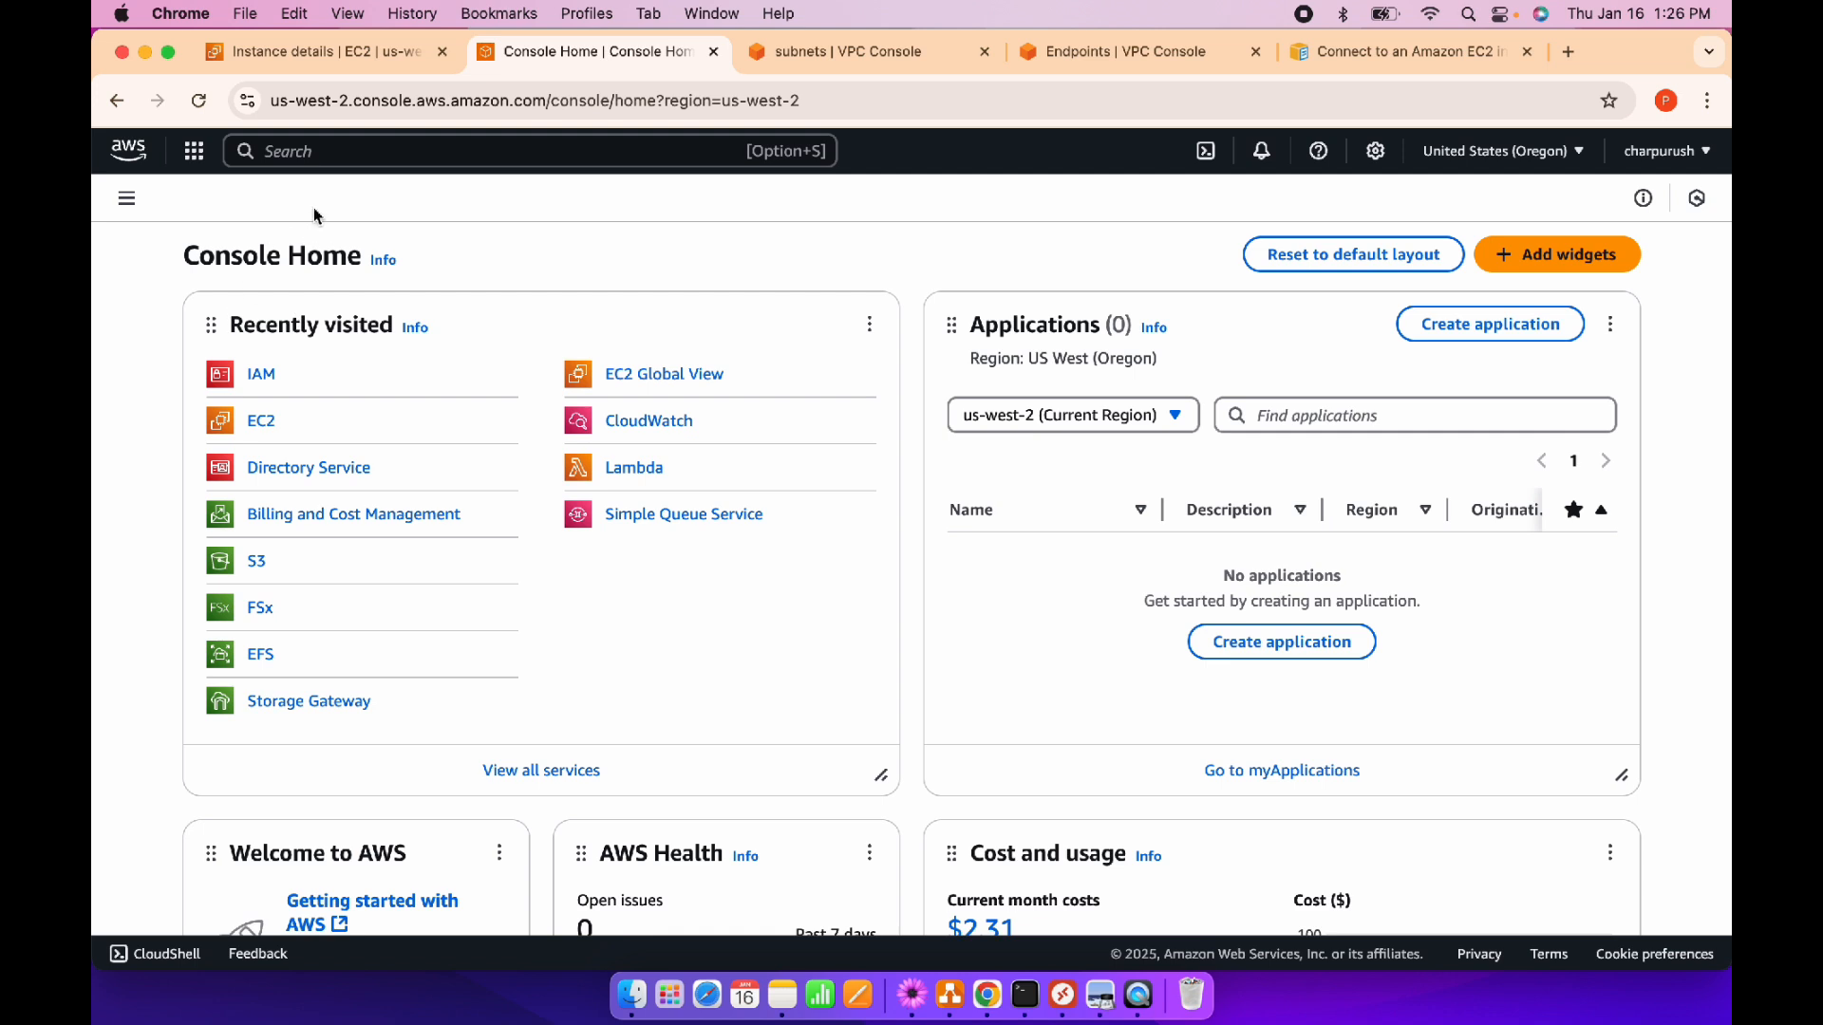
pyautogui.click(340, 152)
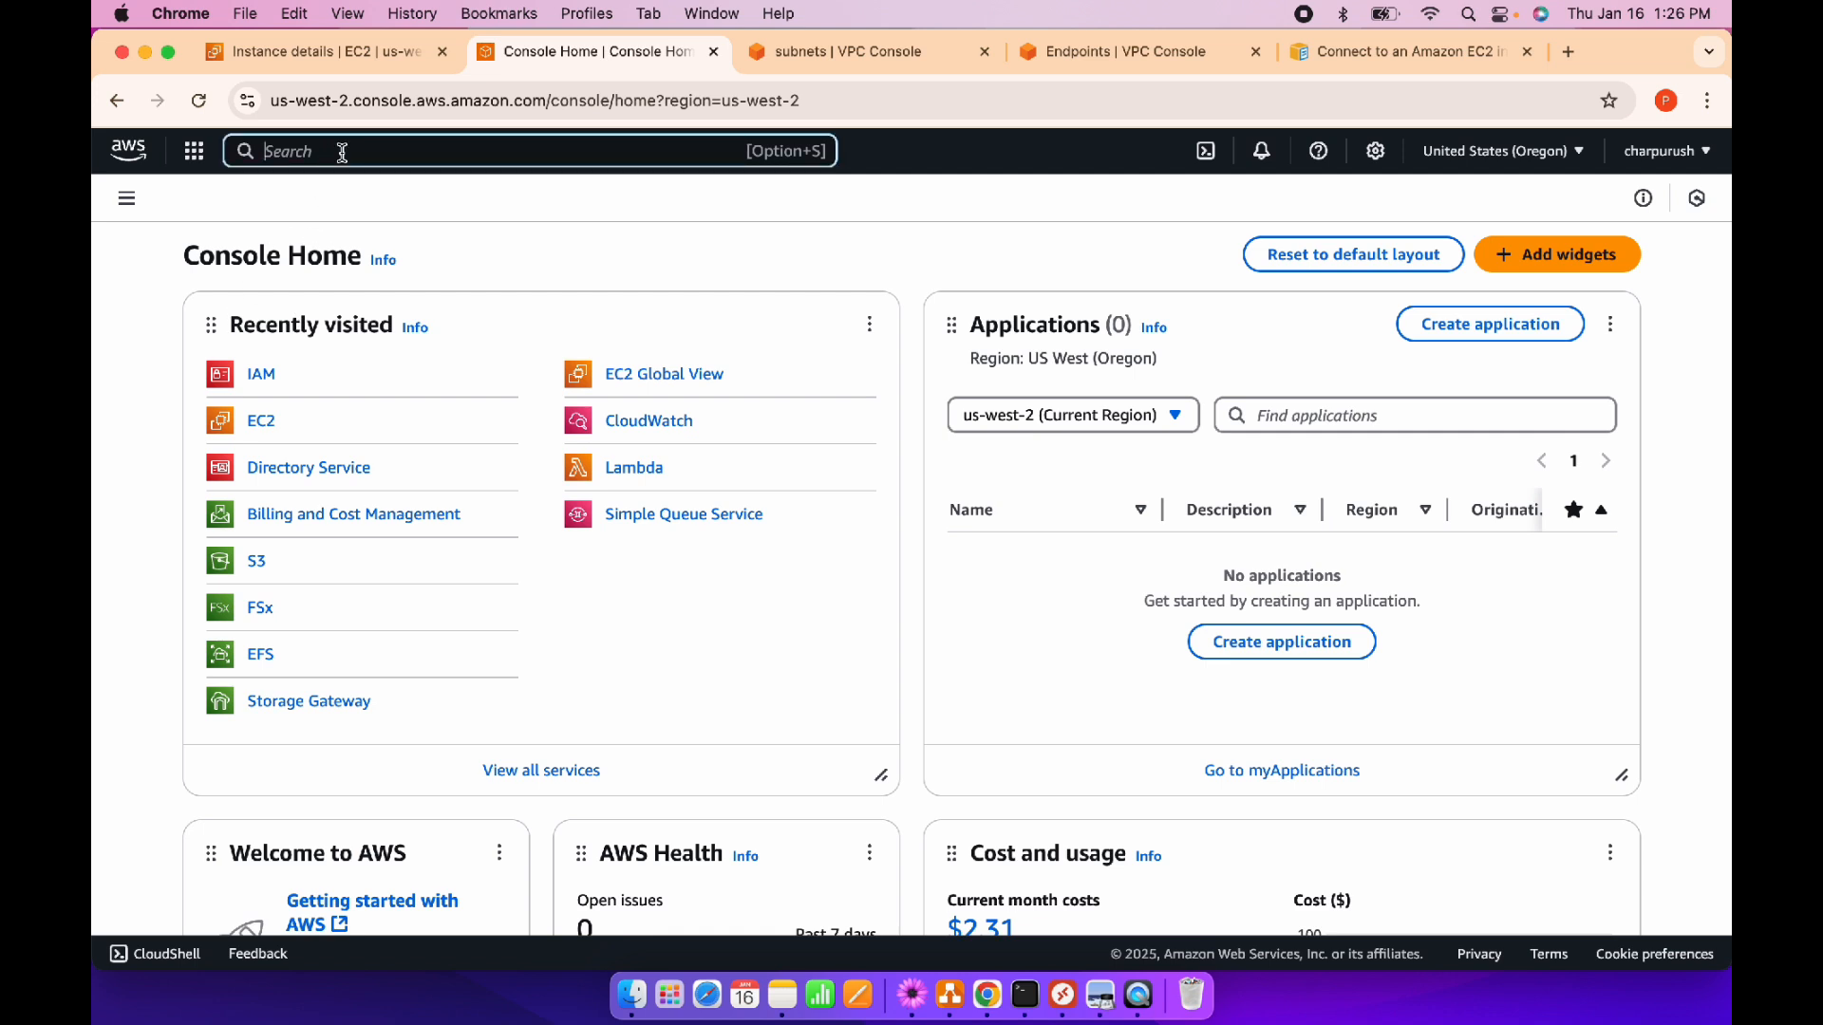
pyautogui.write('vpc')
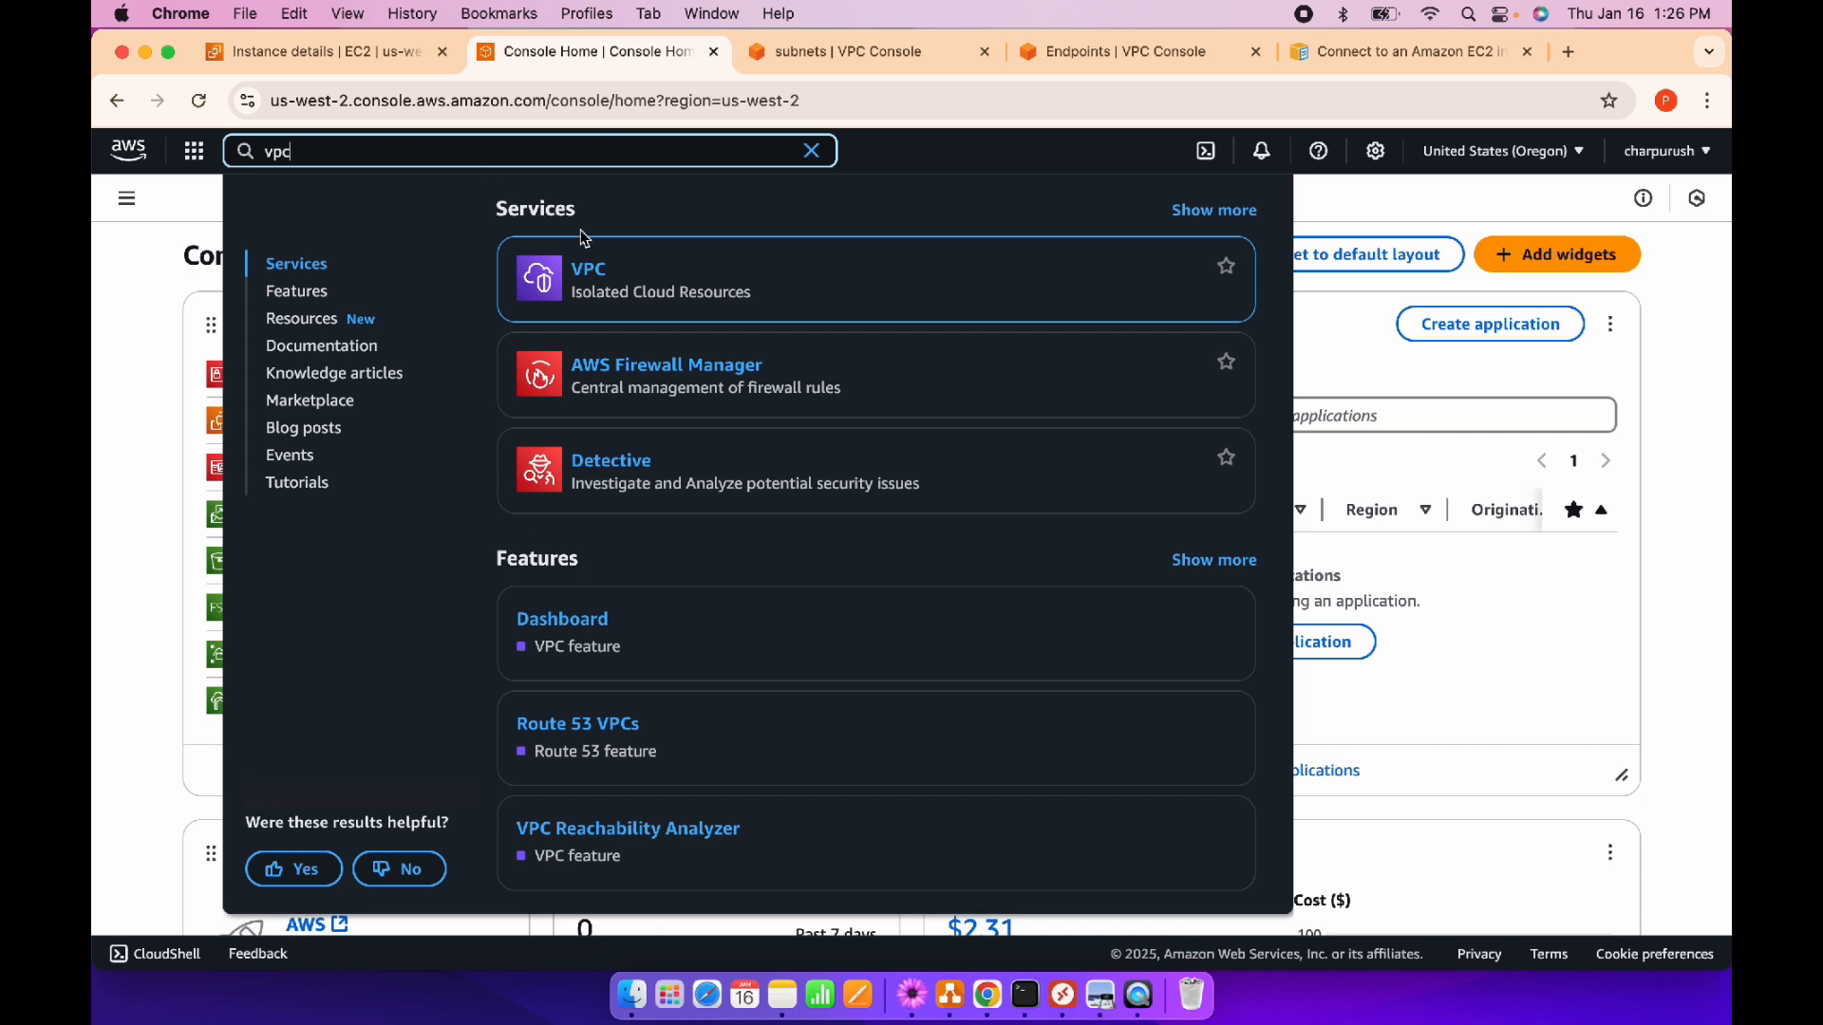
pyautogui.click(589, 271)
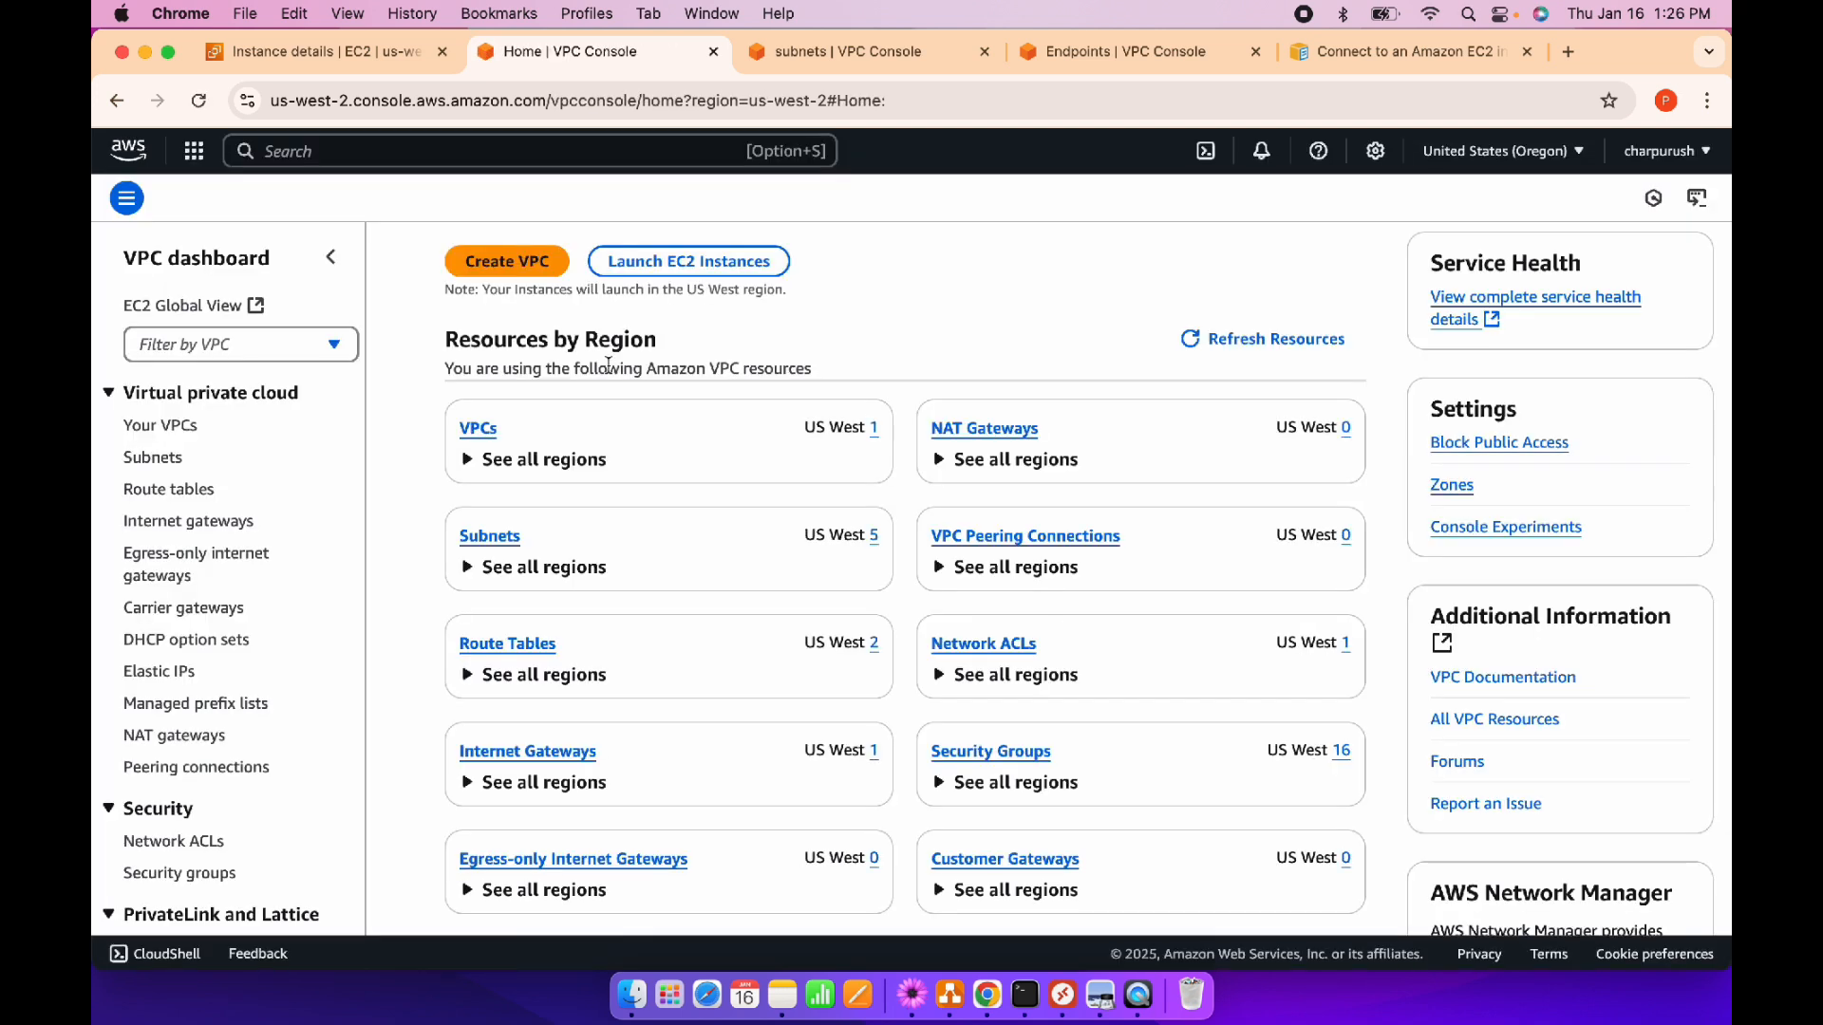
# Open the Endpoints list from the VPC resources and dismiss the banner about new endpoint types
pyautogui.scroll(-5, 294, 500)
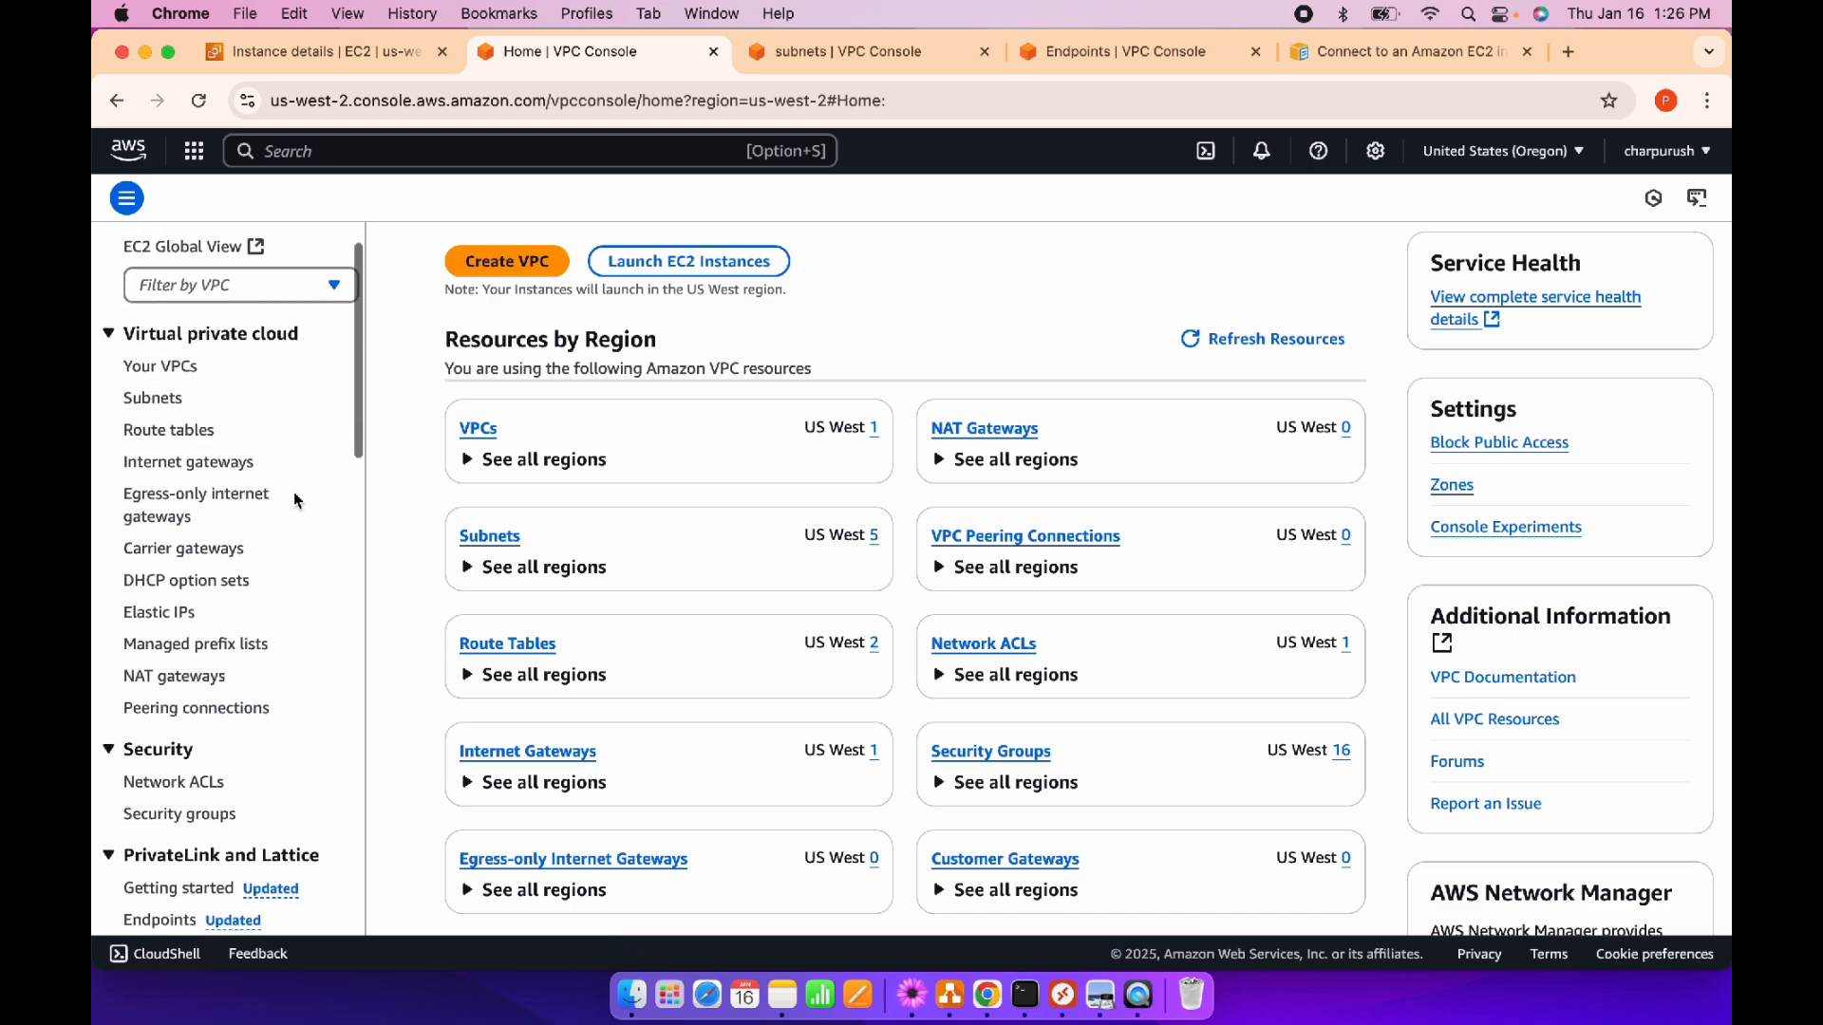
pyautogui.scroll(-3, 294, 501)
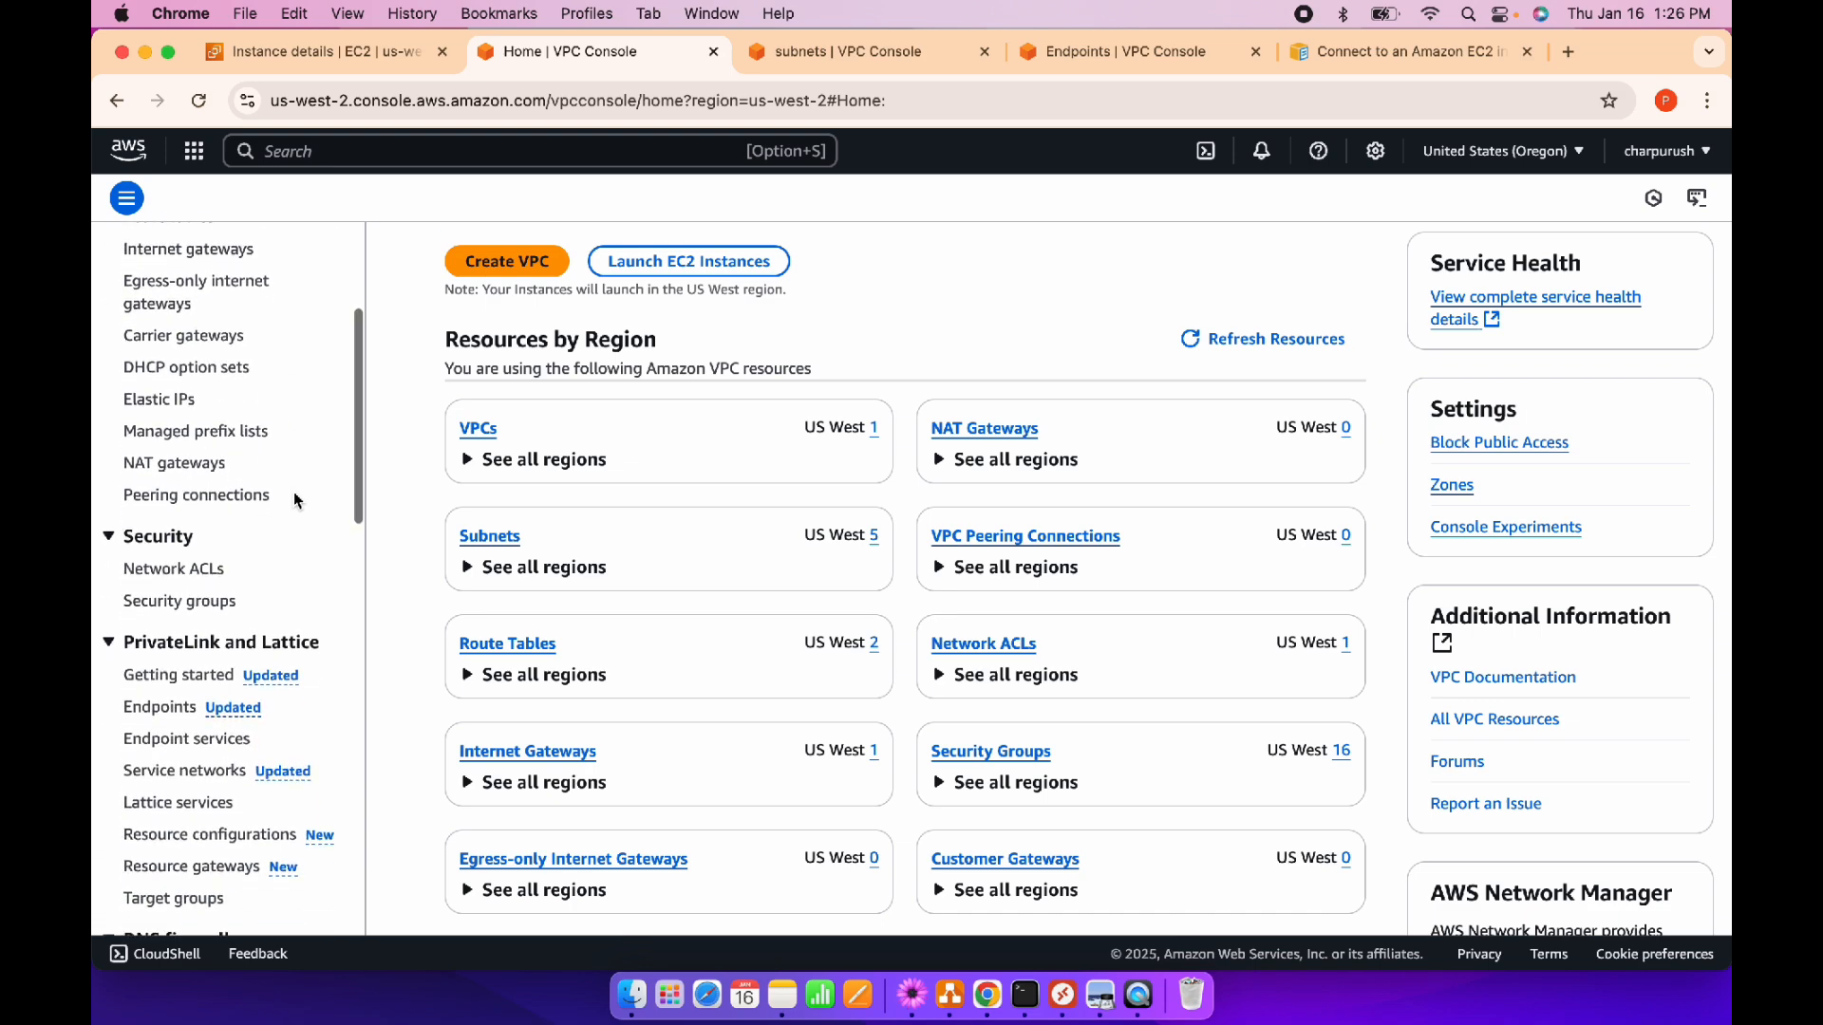
pyautogui.scroll(-2, 295, 501)
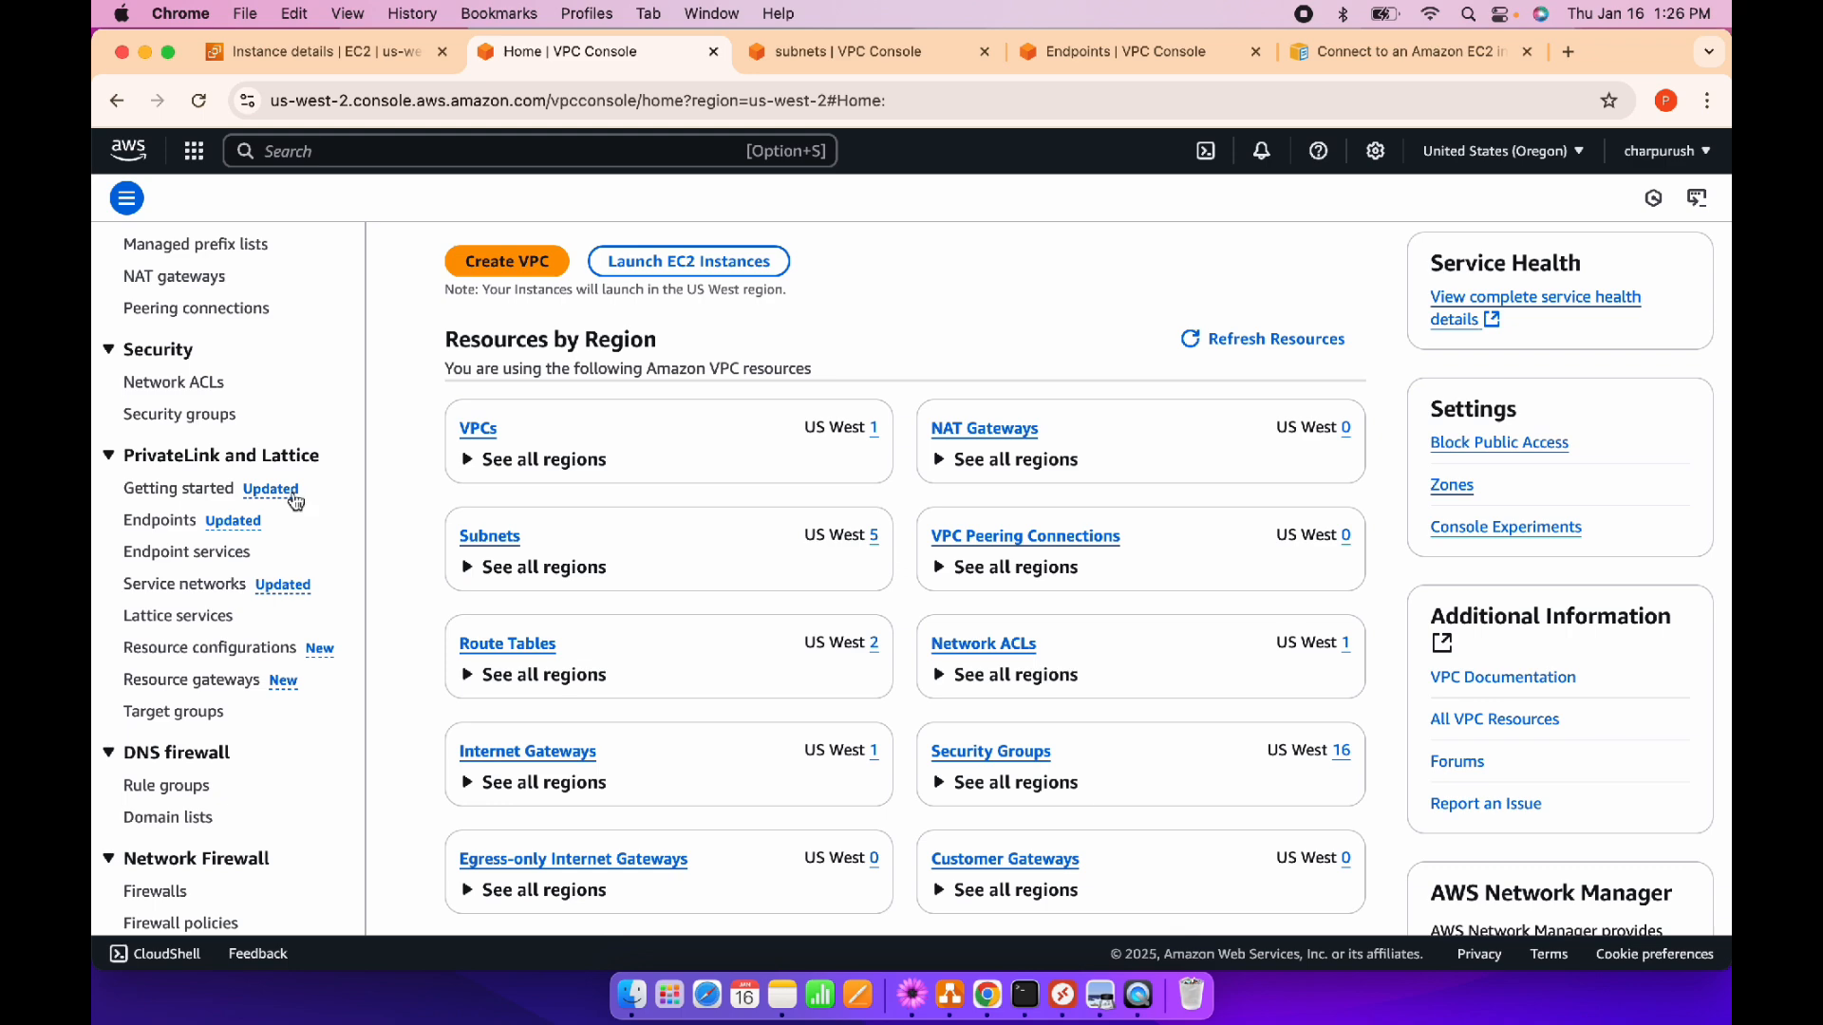
pyautogui.scroll(-1, 294, 500)
pyautogui.scroll(-2, 603, 500)
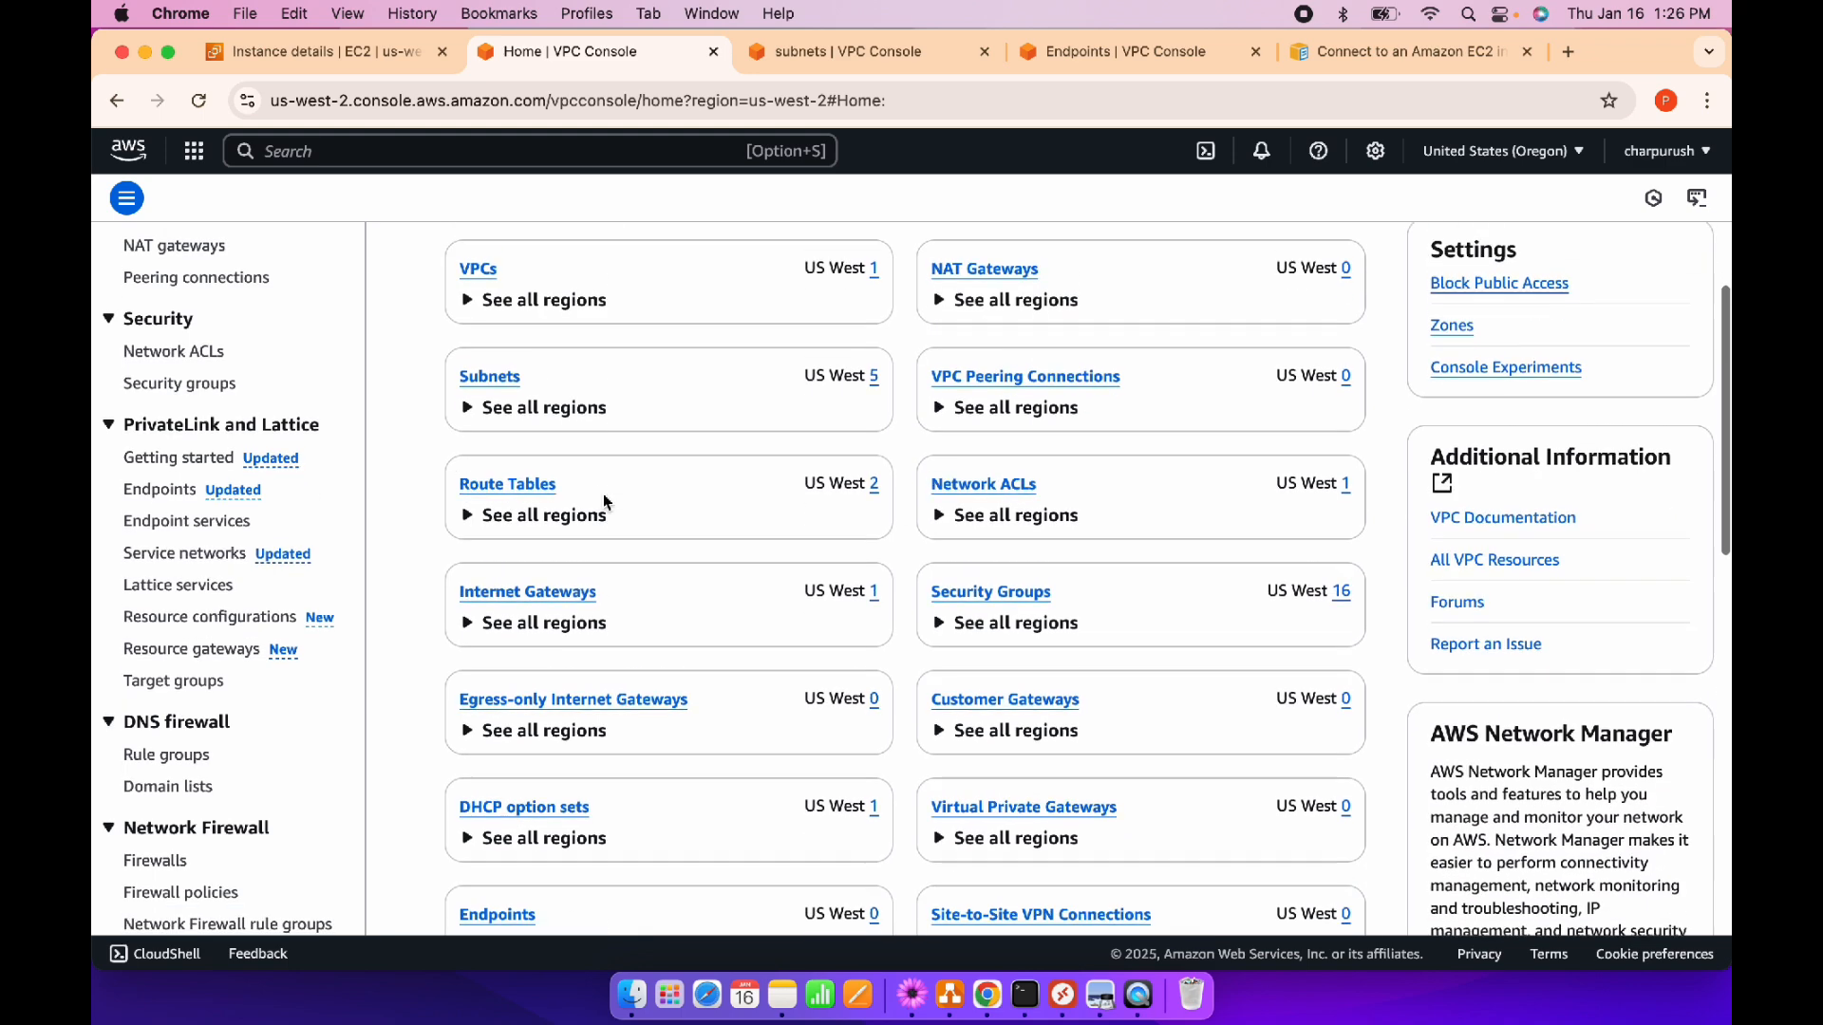
pyautogui.scroll(-2, 605, 503)
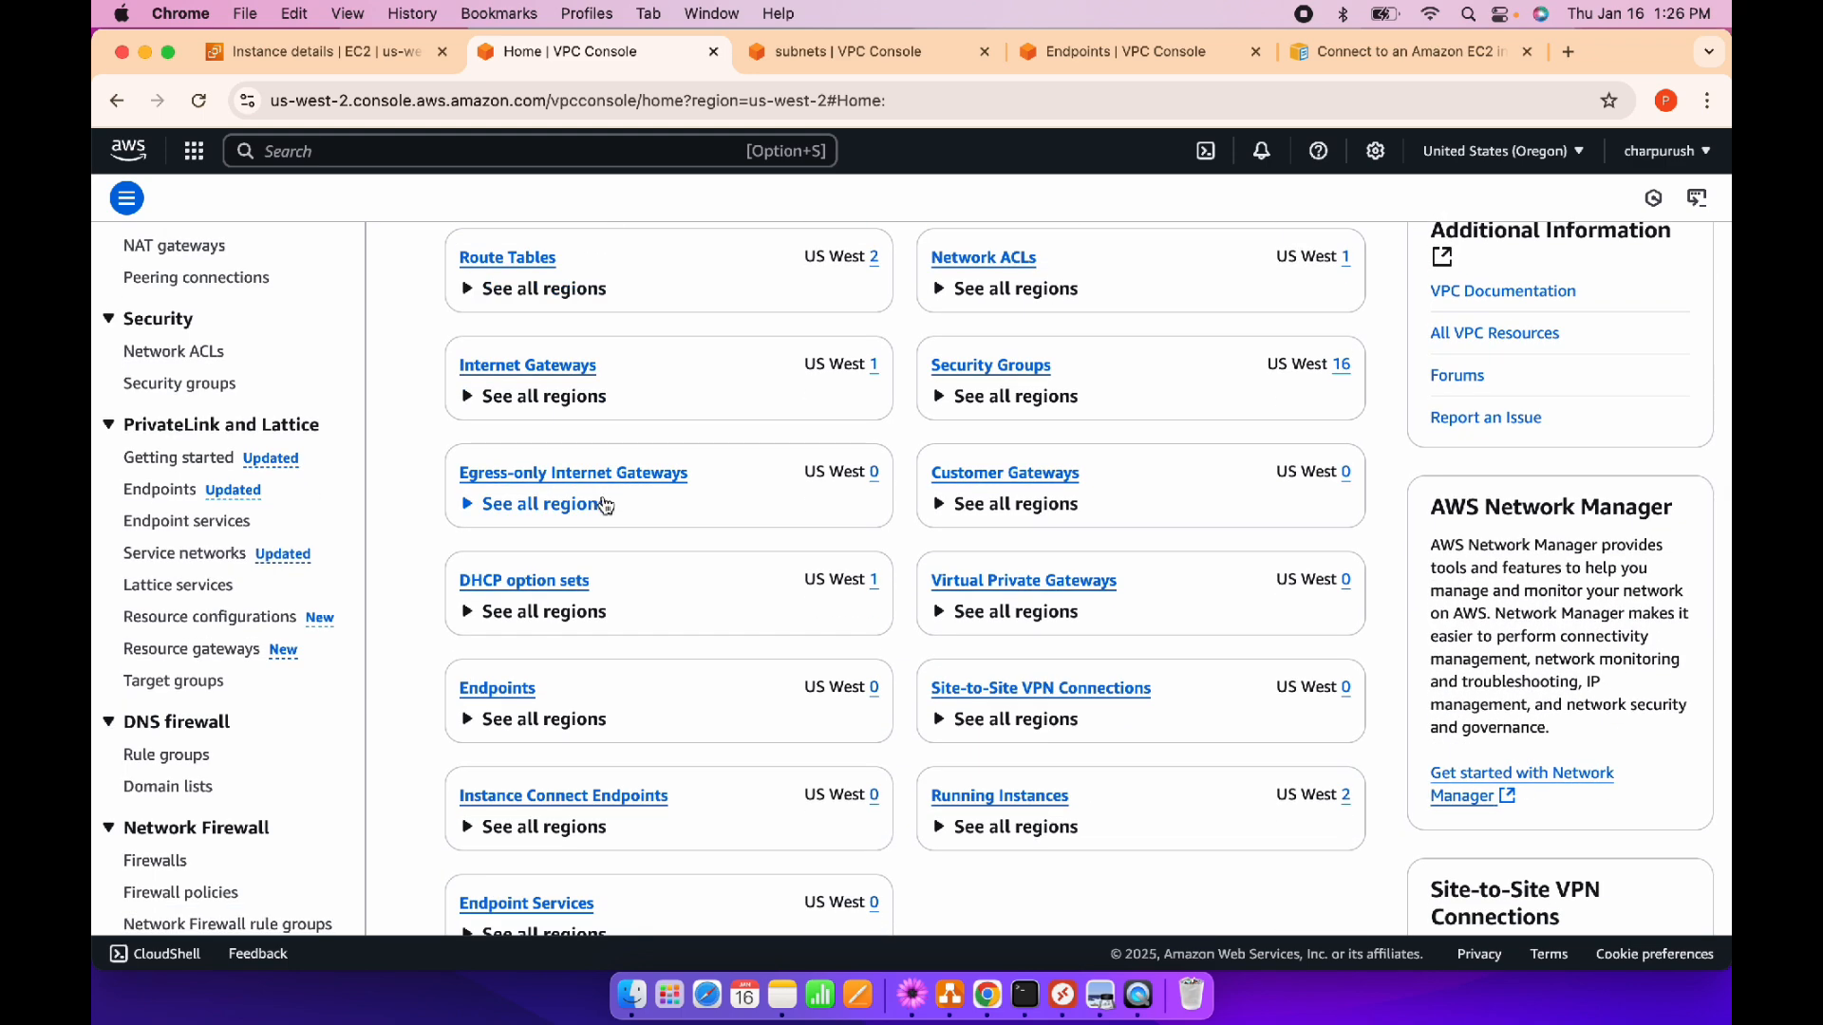
pyautogui.click(522, 681)
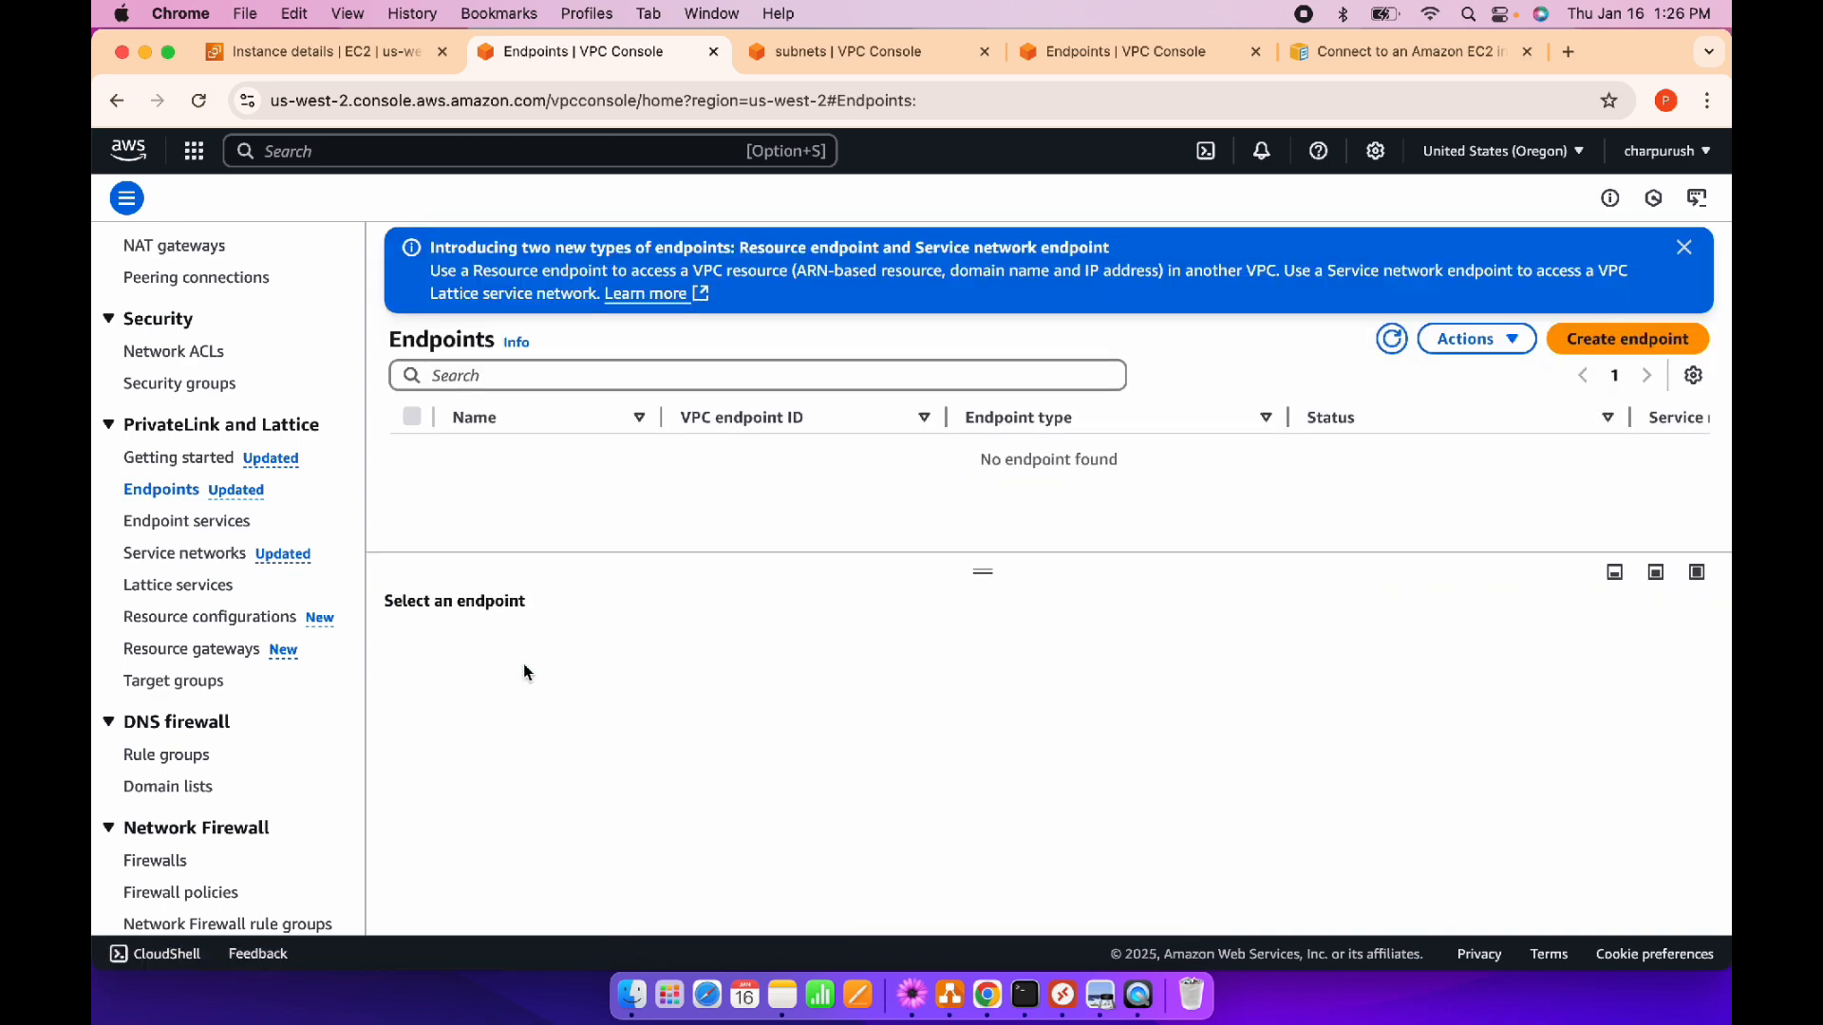
pyautogui.click(1683, 247)
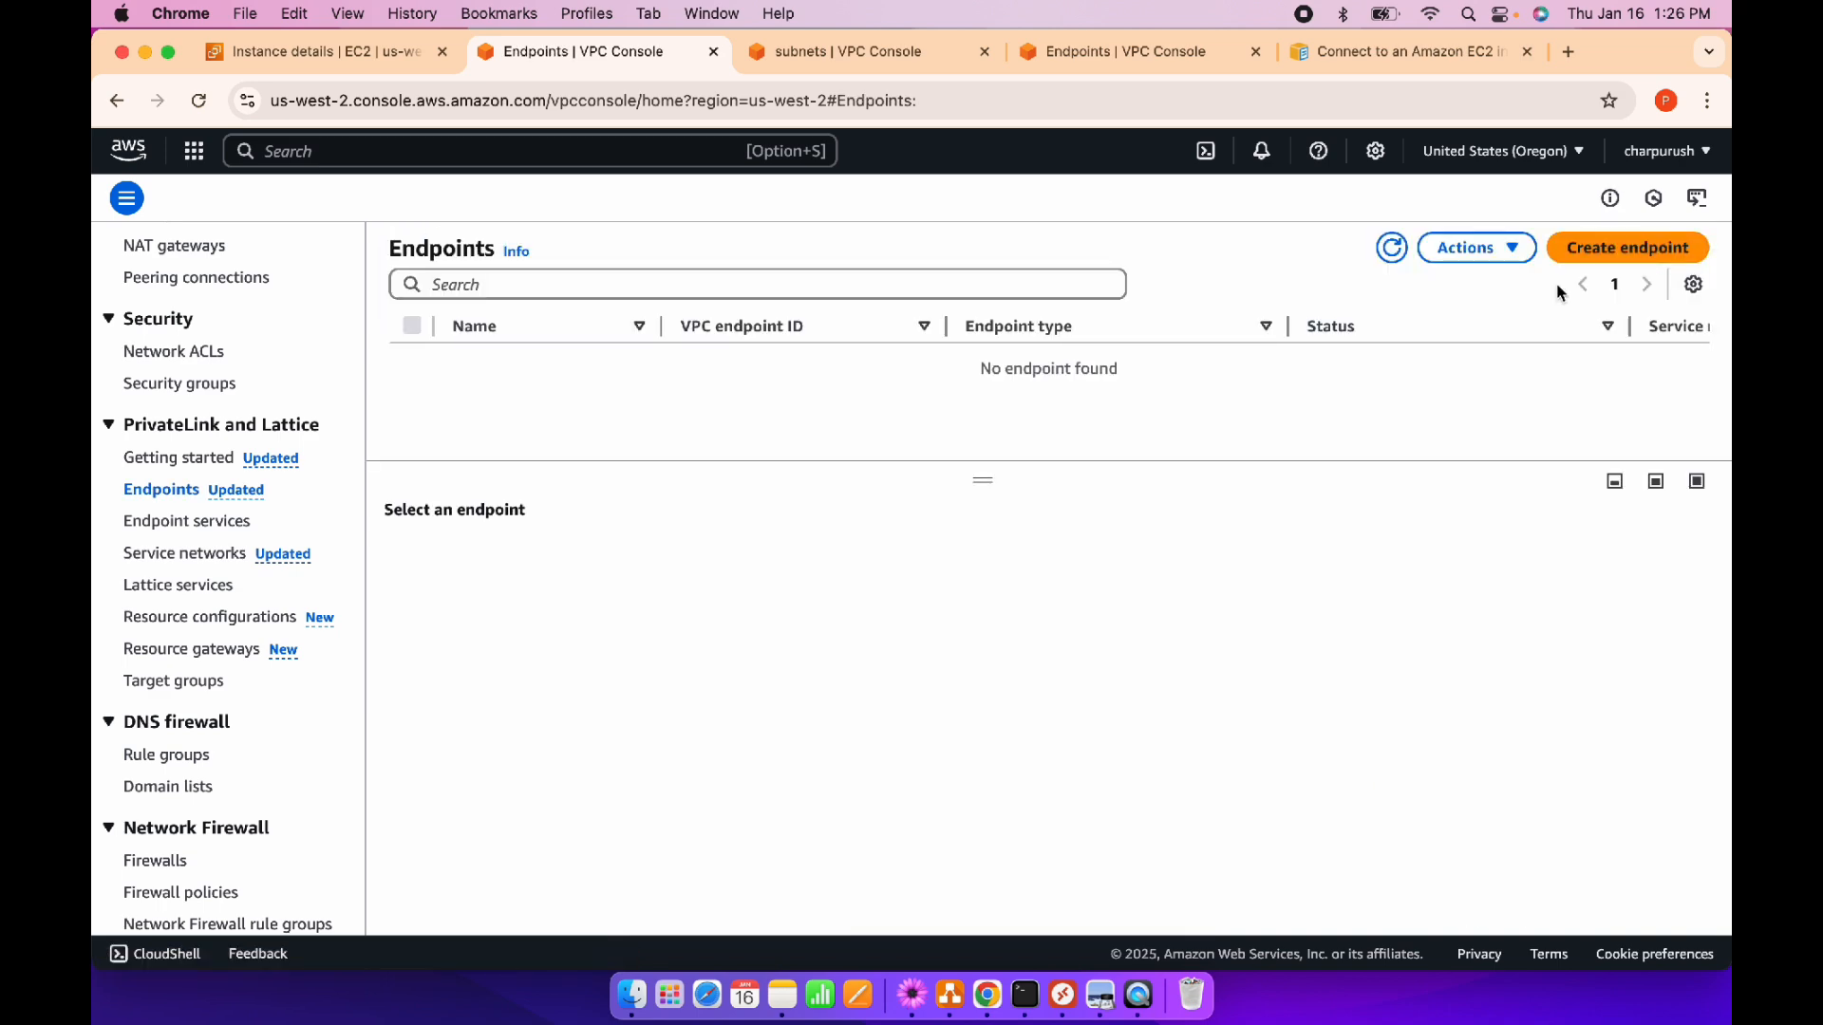
# Start a new endpoint with the name tag Instance-connect-EP and the type EC2 Instance Connect Endpoint
pyautogui.click(1637, 255)
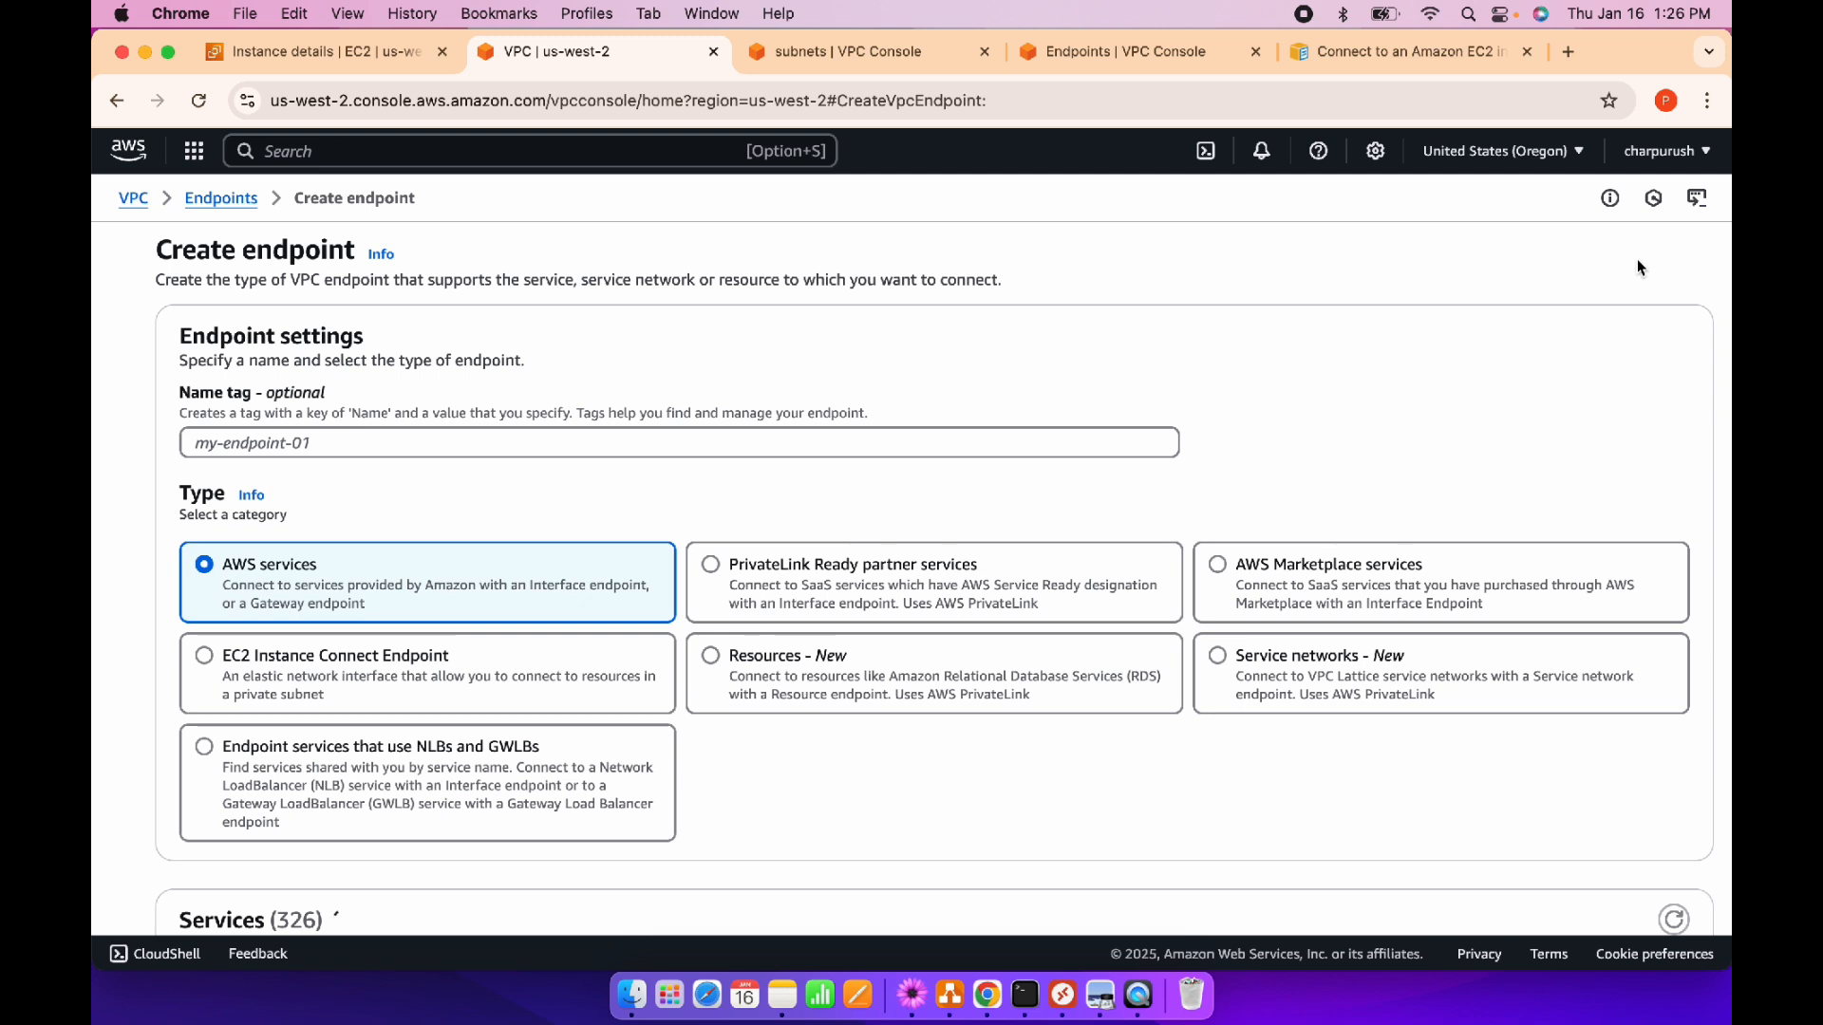
pyautogui.click(501, 441)
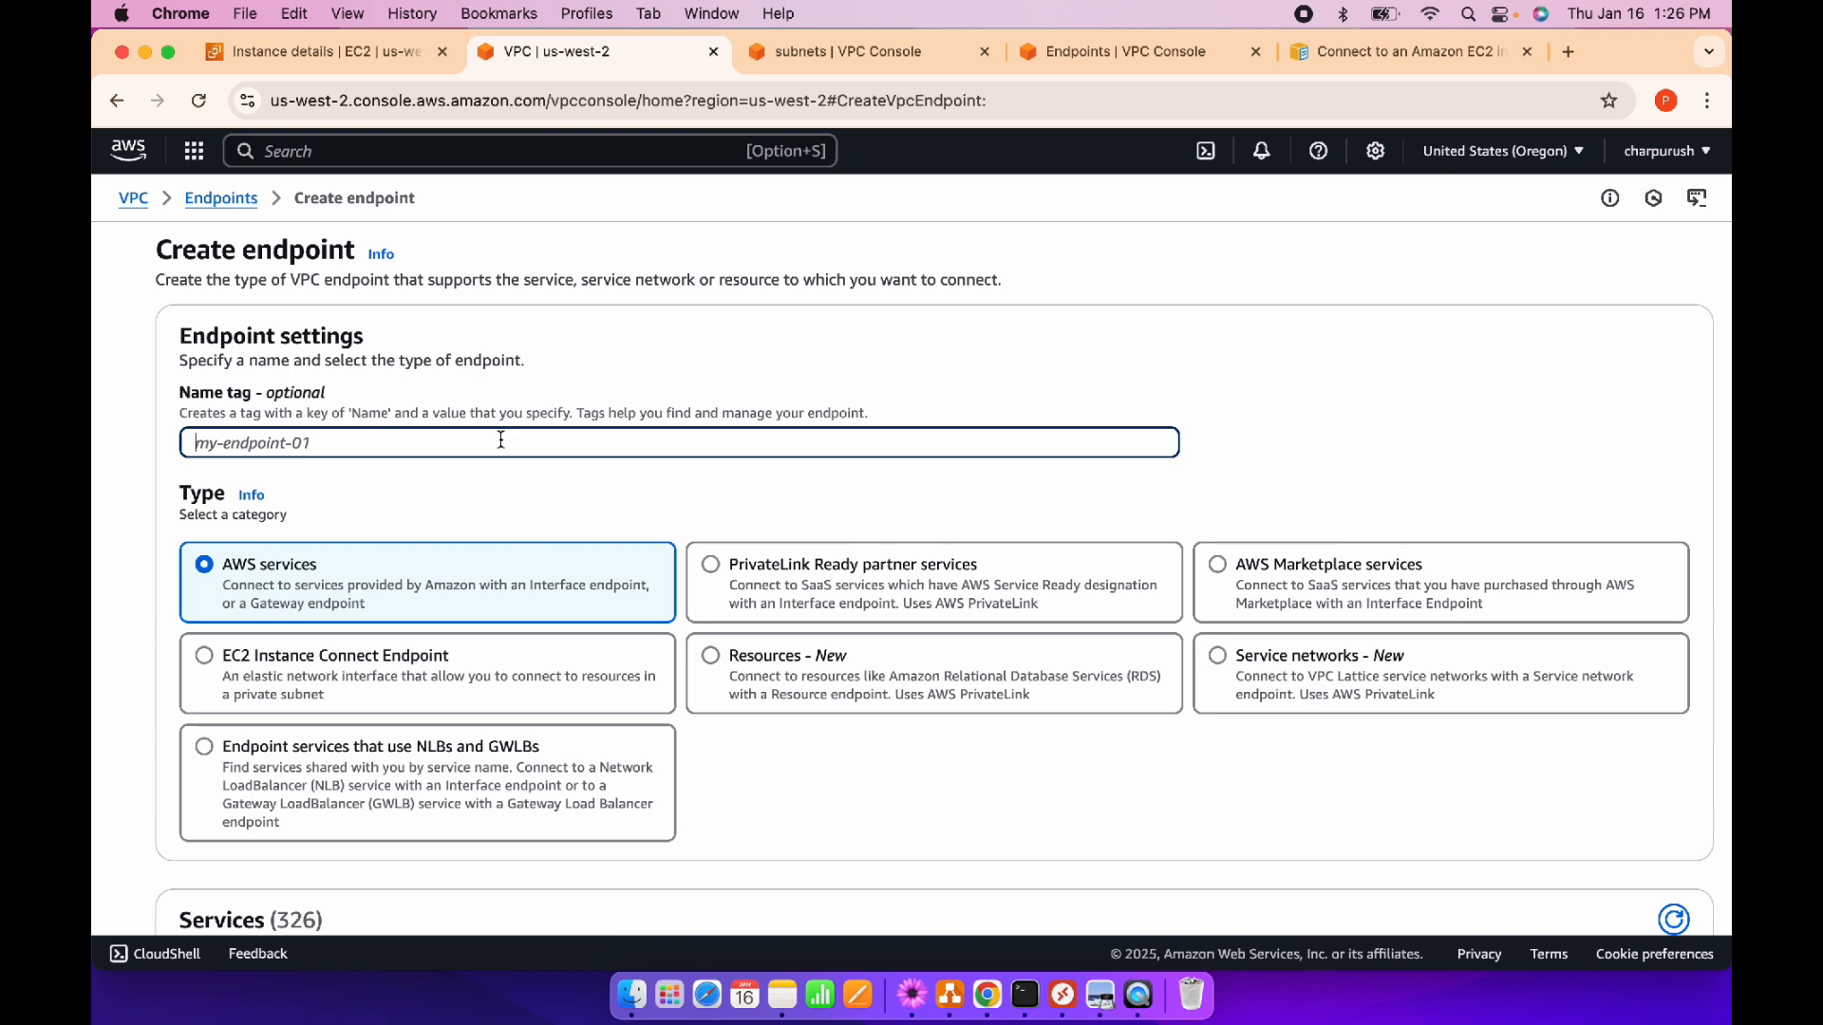
pyautogui.write('Instance-connect-EP')
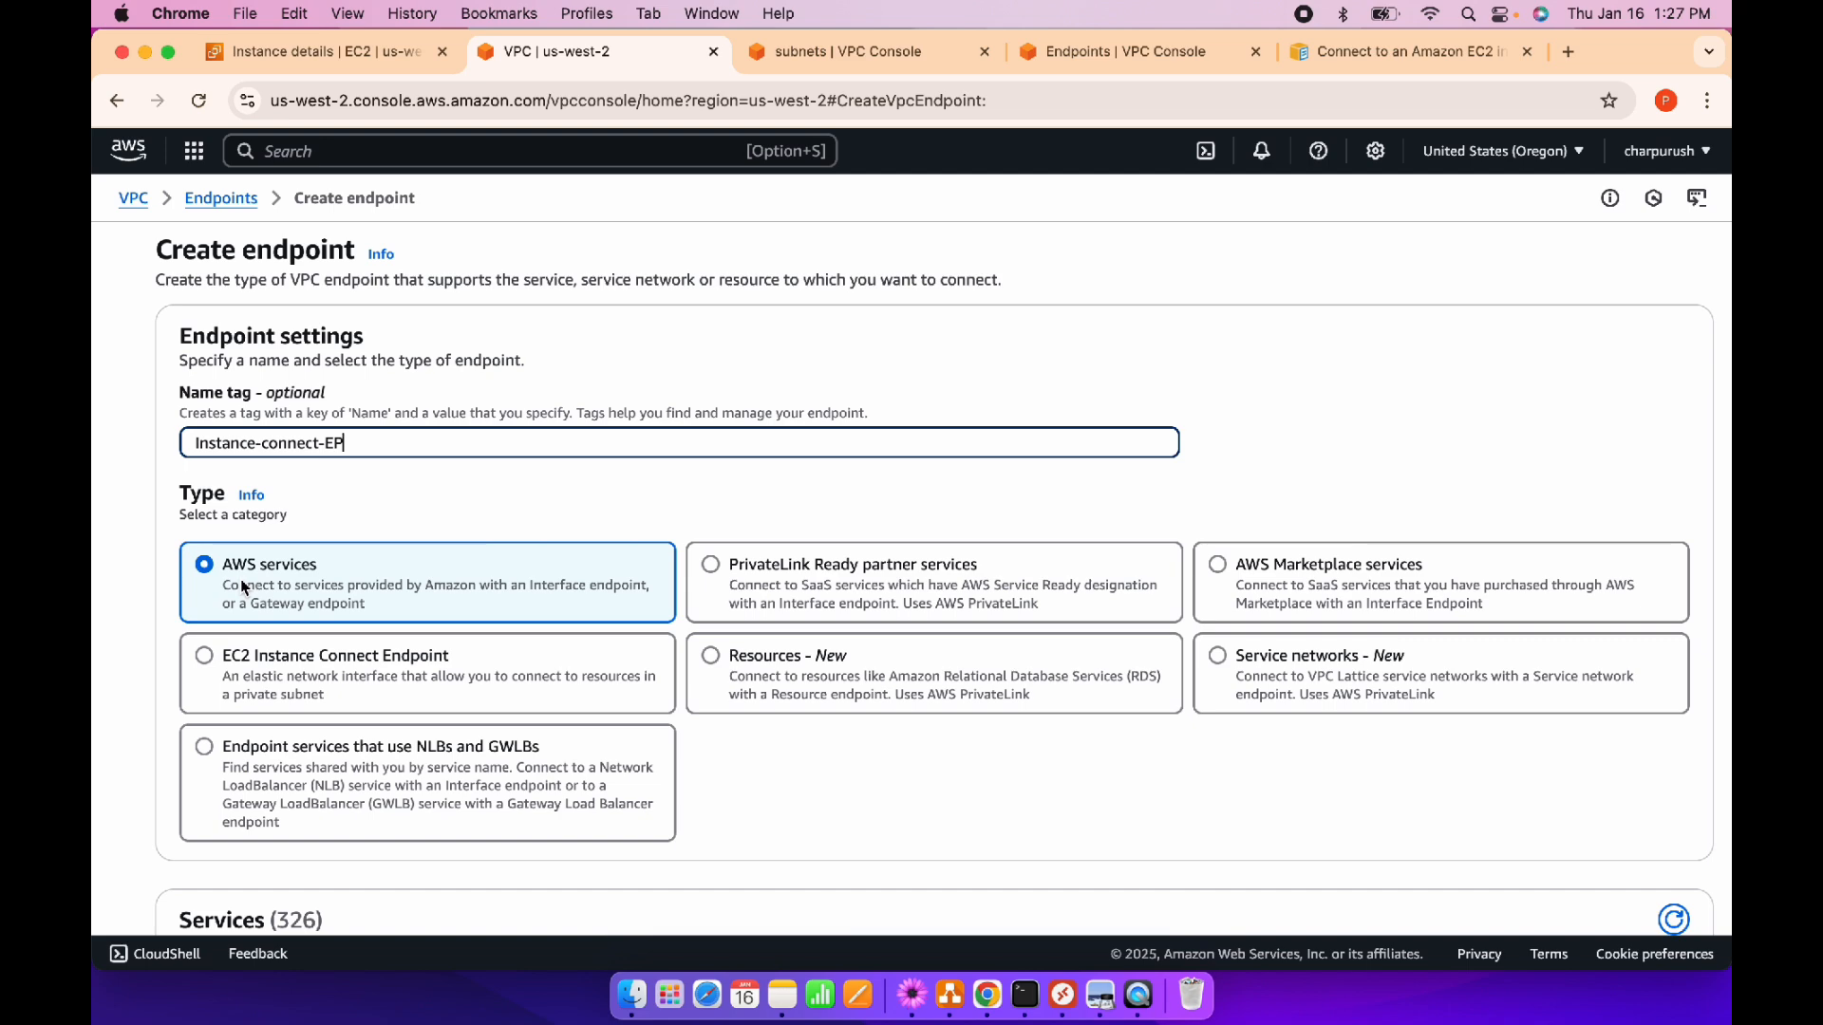
pyautogui.scroll(-1, 435, 508)
pyautogui.scroll(-5, 435, 508)
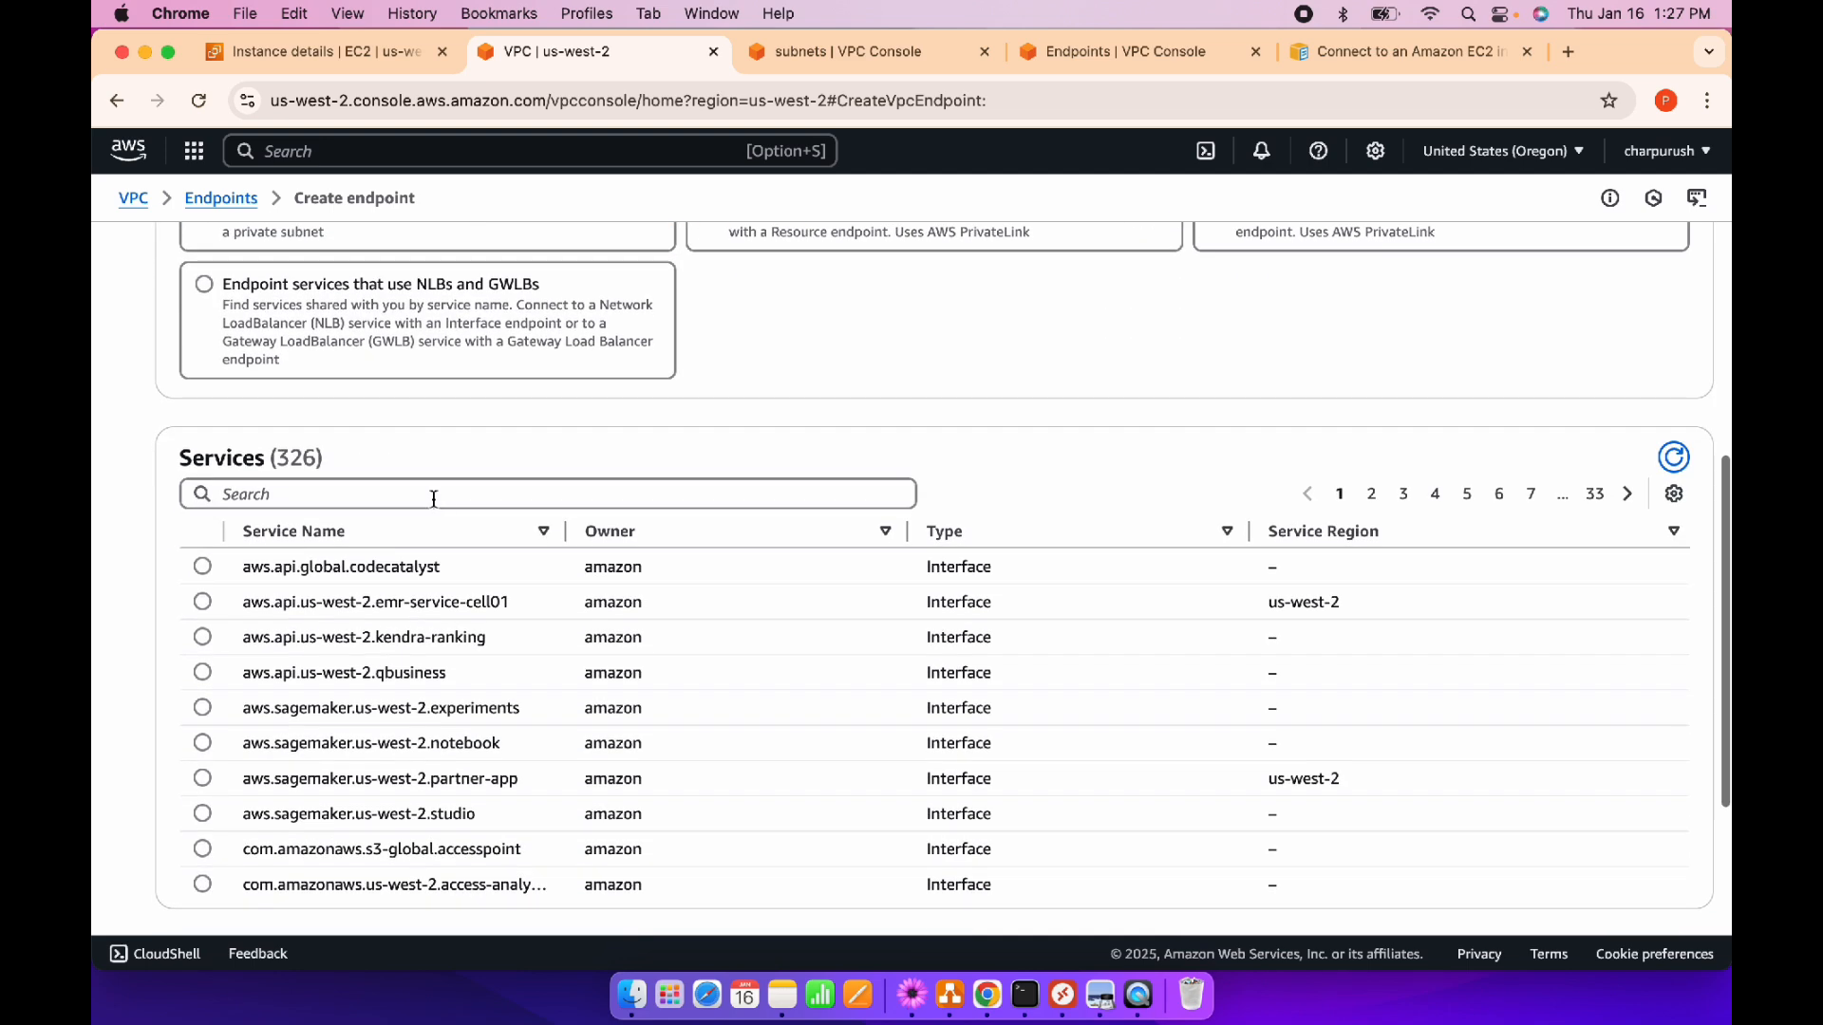
pyautogui.scroll(3, 490, 378)
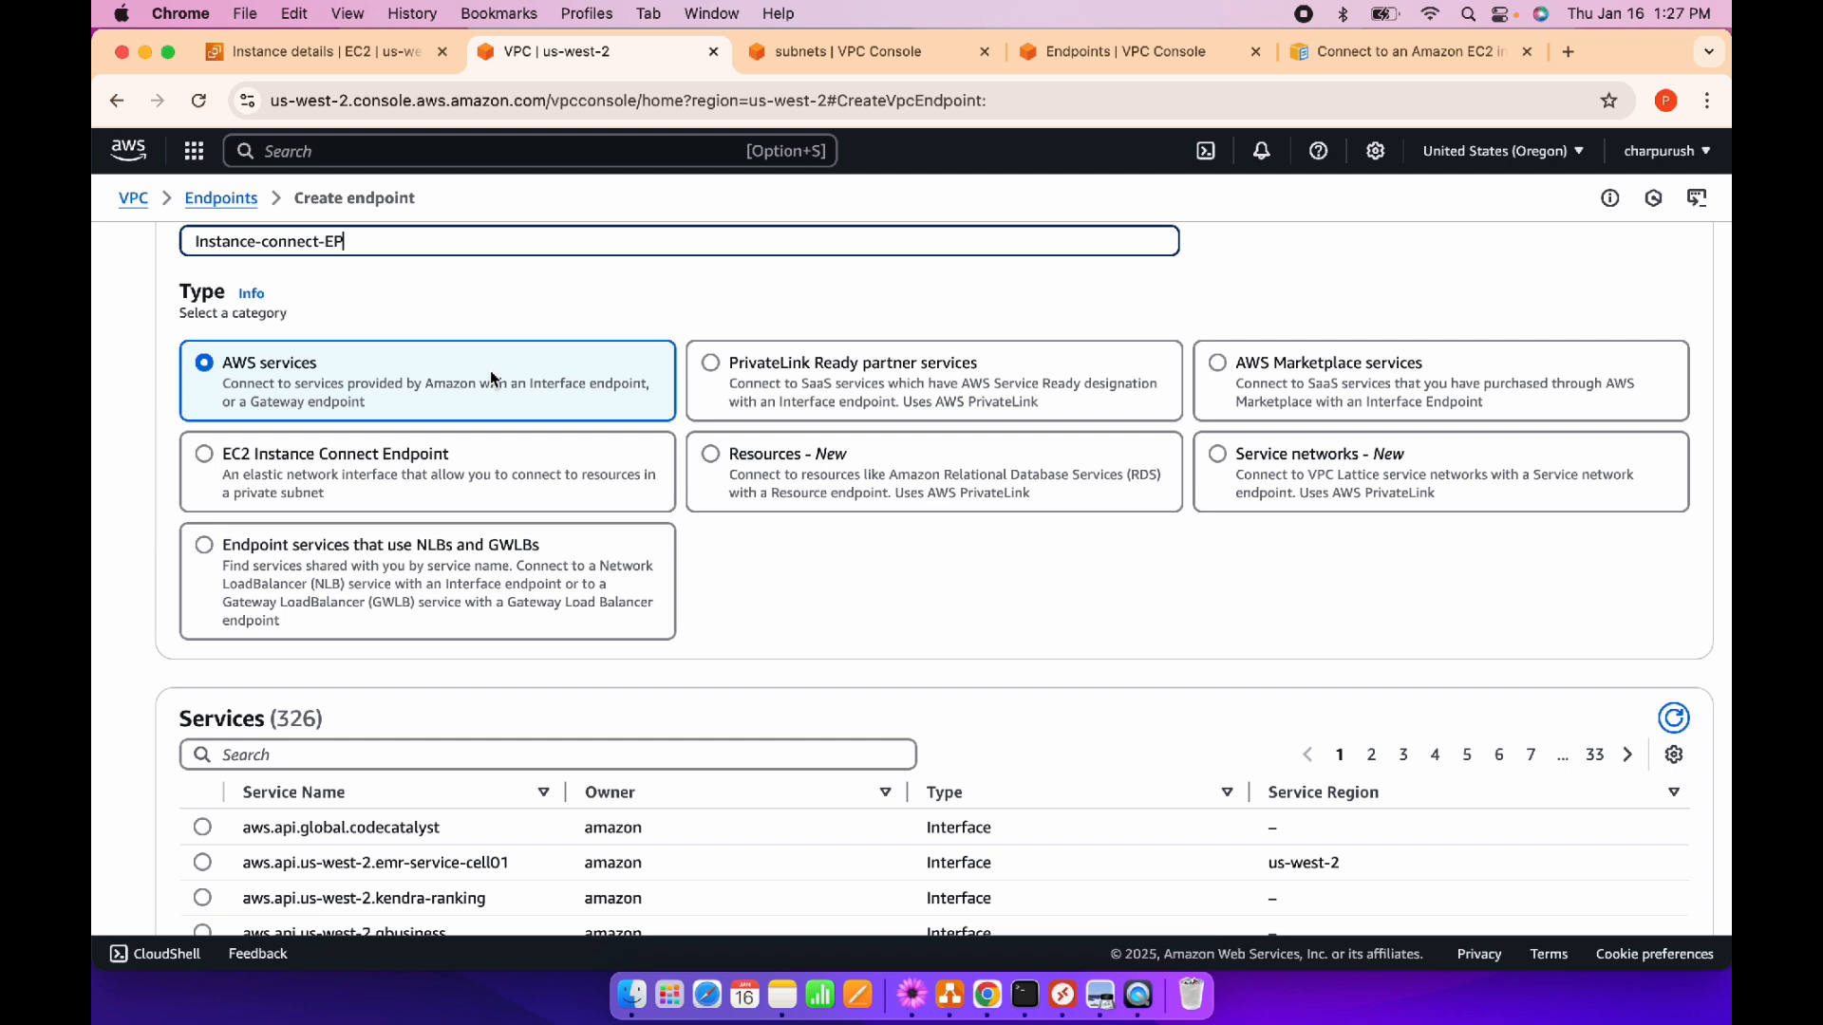
pyautogui.click(205, 454)
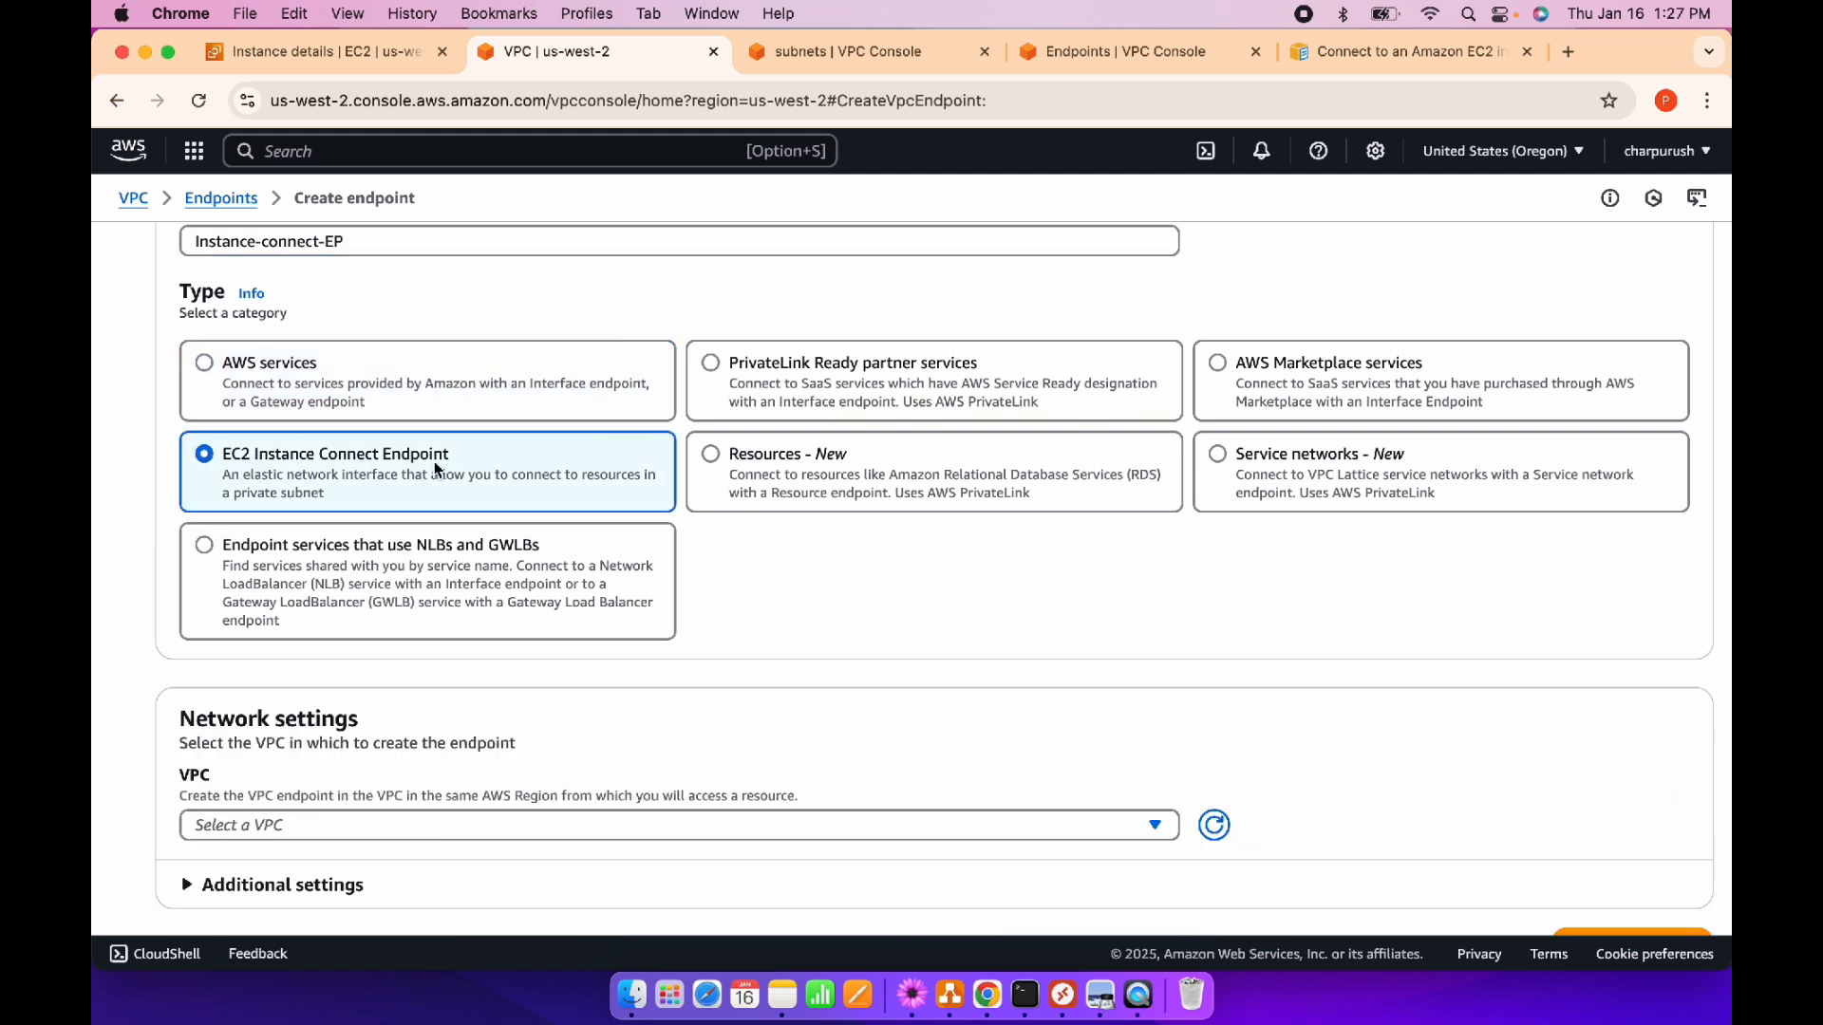
# Choose the Default VPC as the network in which to create the endpoint
pyautogui.scroll(-1, 438, 469)
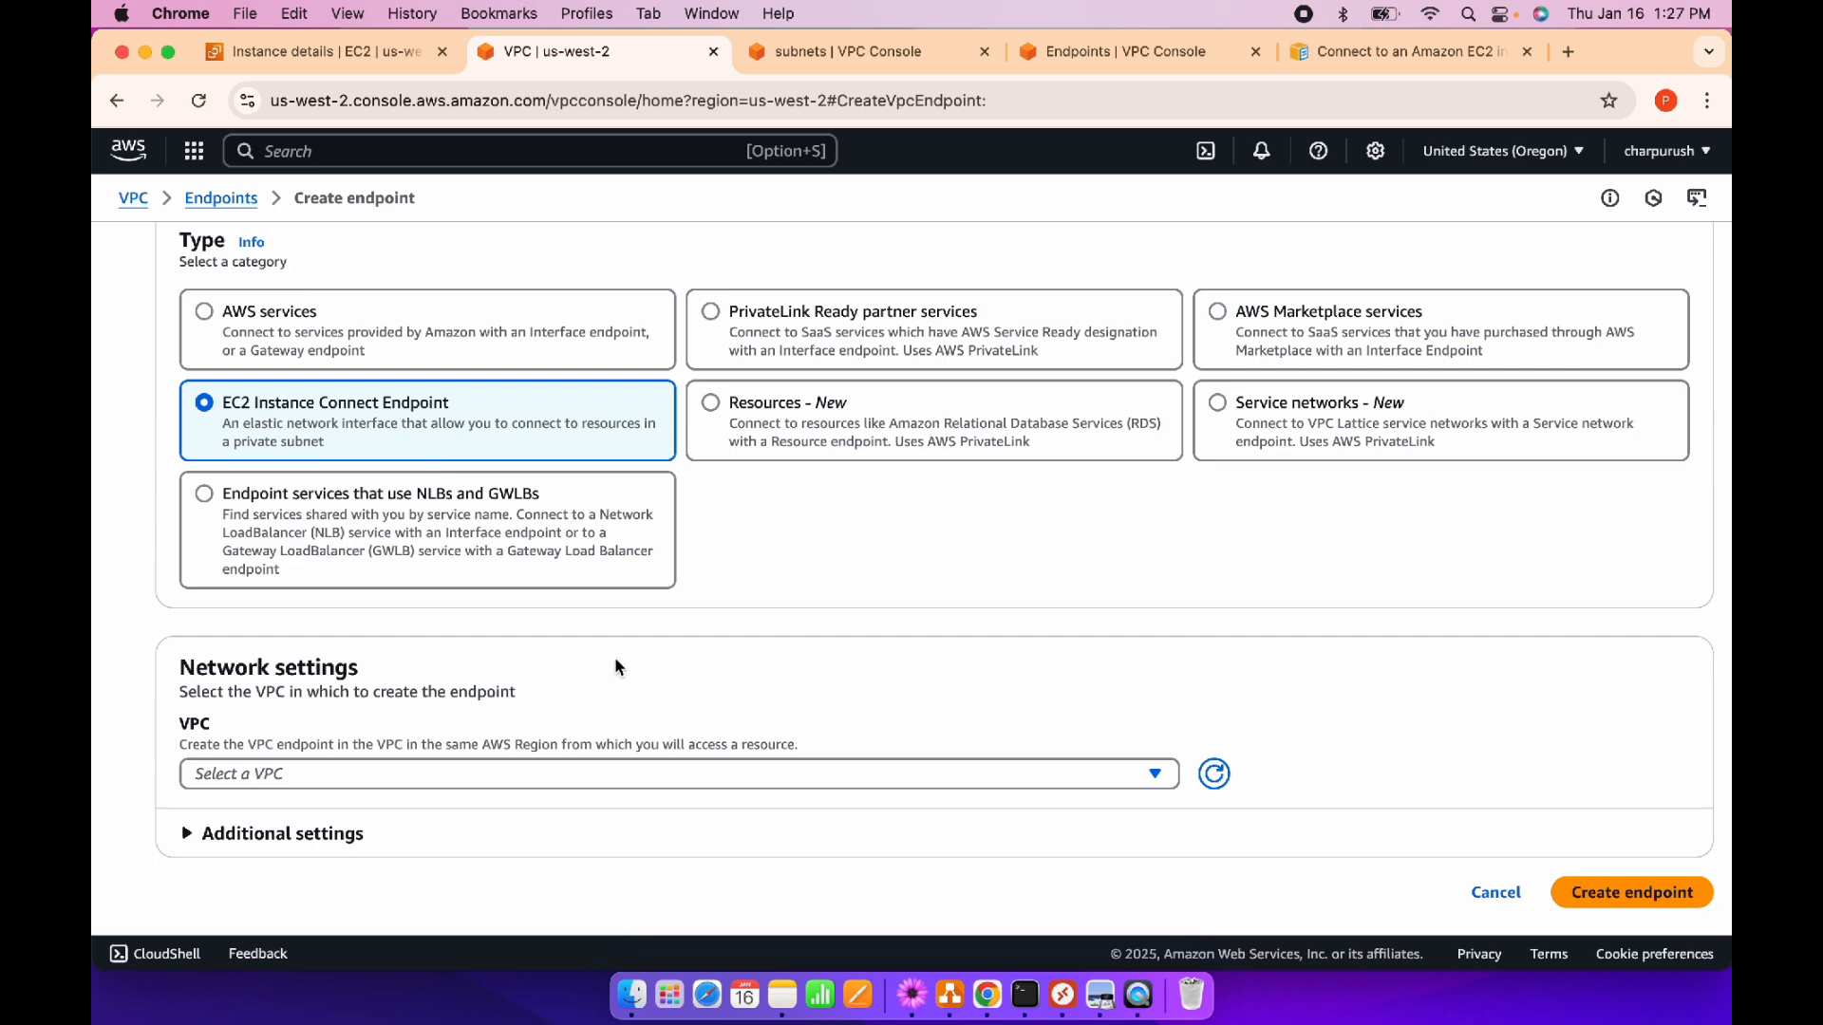
pyautogui.click(1149, 784)
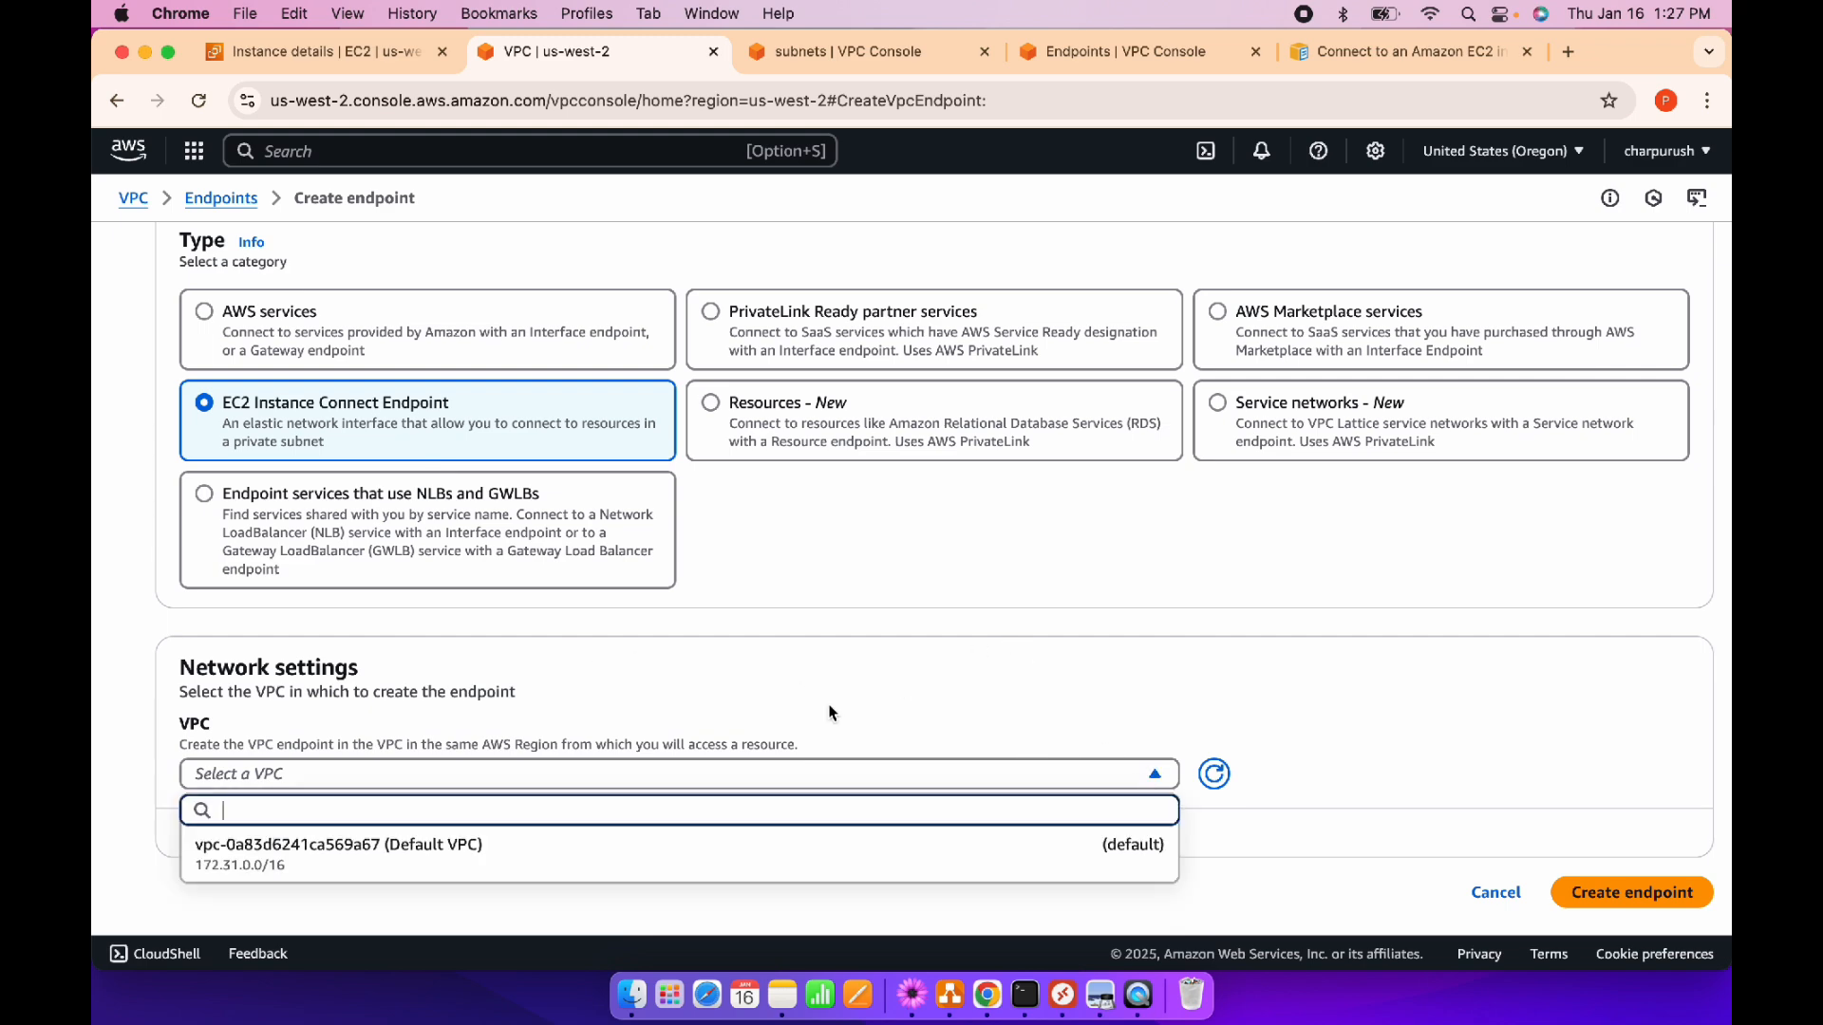
pyautogui.click(585, 864)
# Filter the endpoint's security groups by the group name Instance connect SG
pyautogui.scroll(-5, 782, 566)
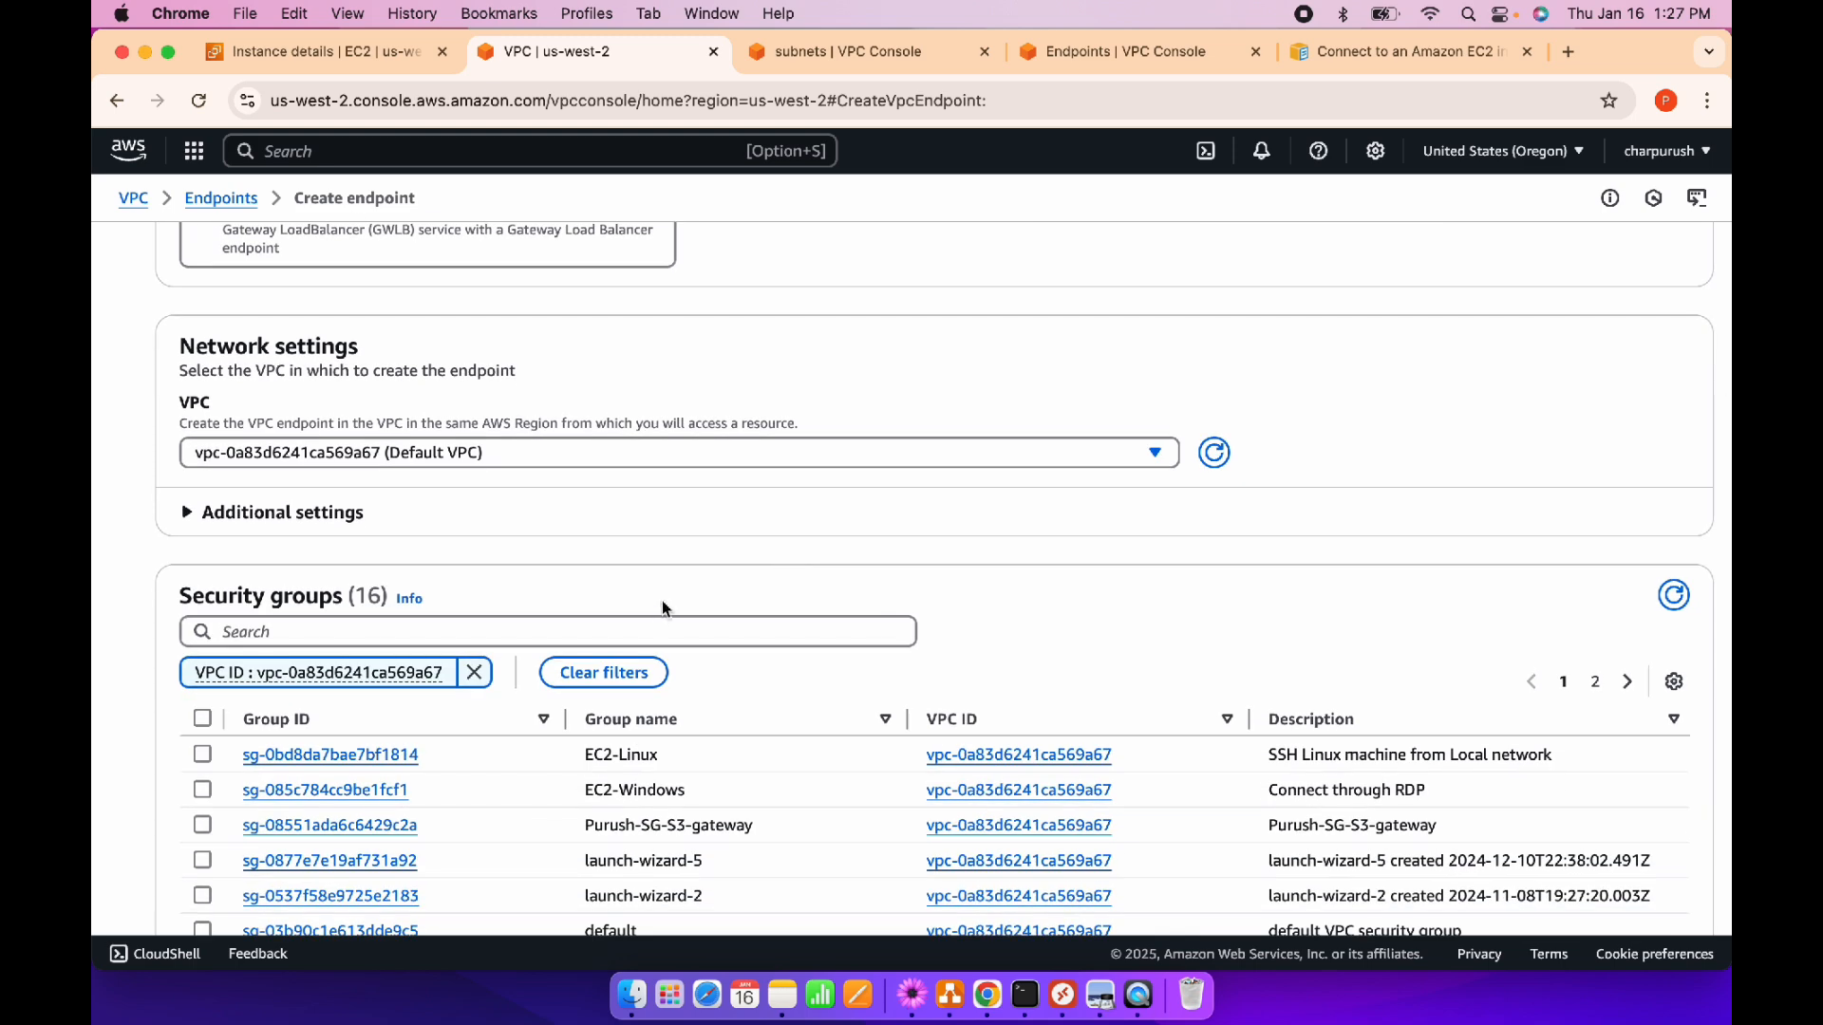
pyautogui.click(656, 628)
pyautogui.write('In')
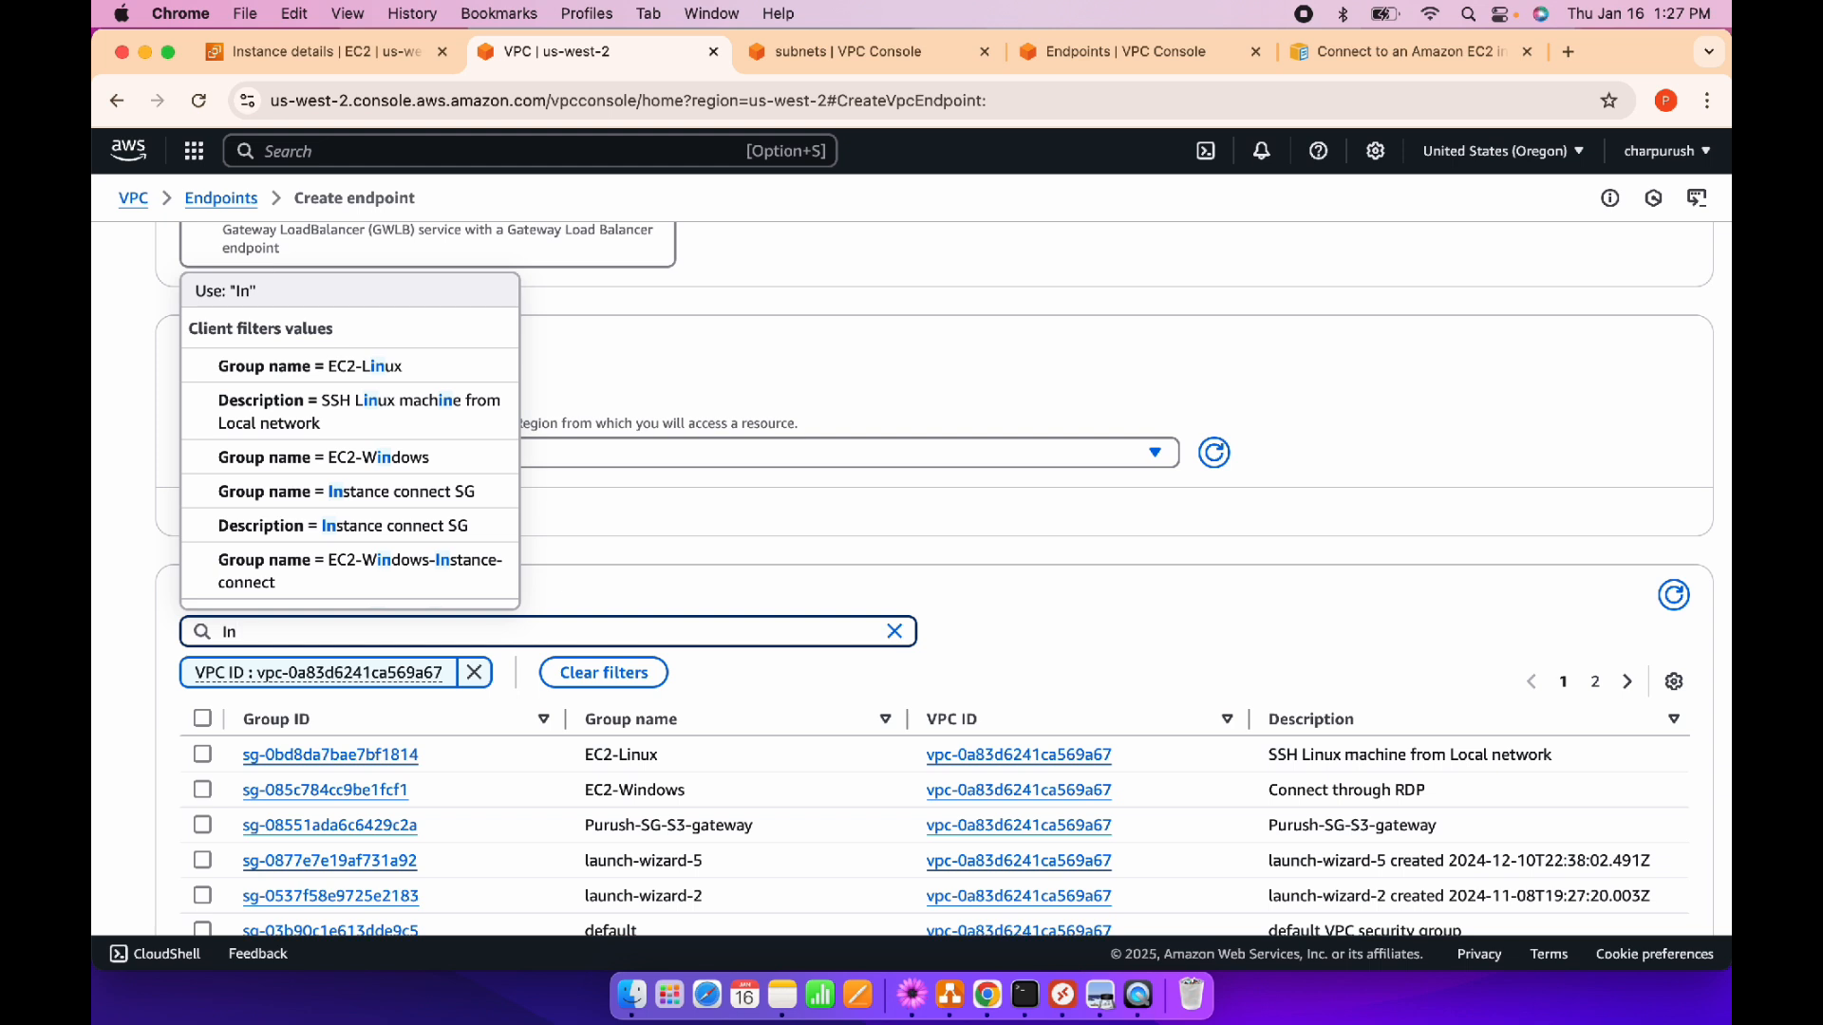
pyautogui.write('stan')
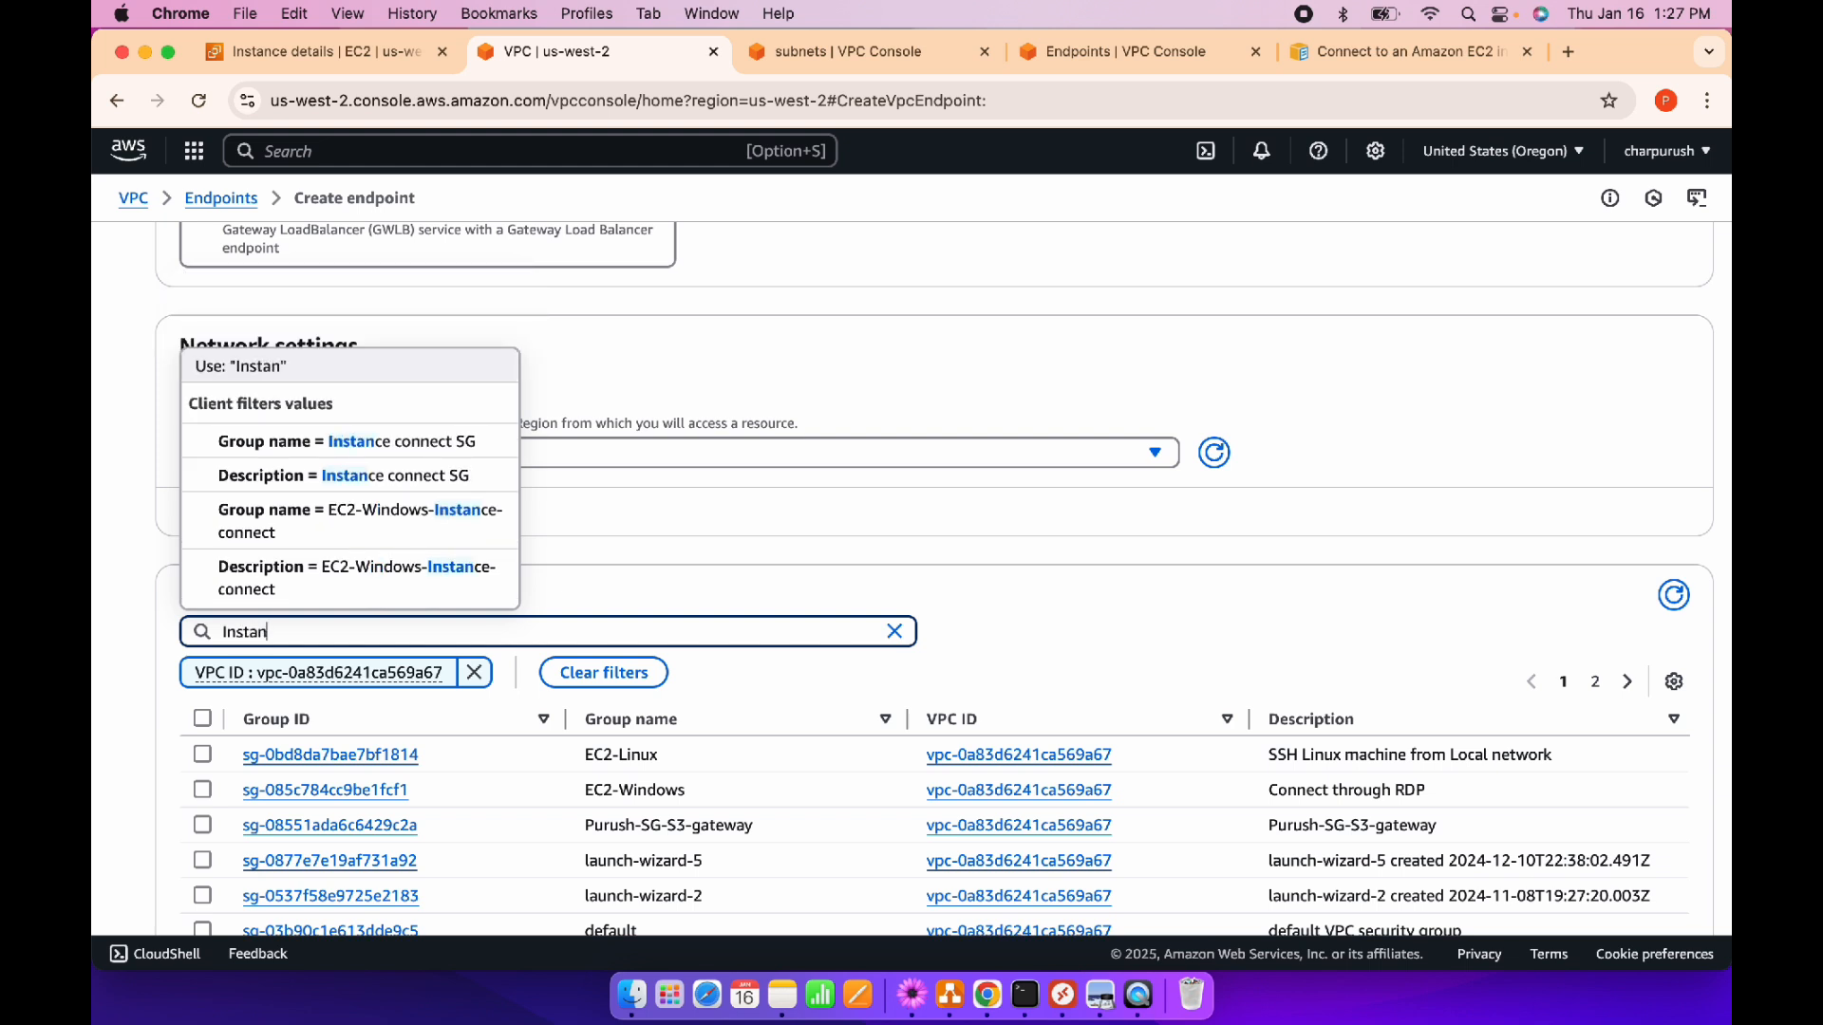
pyautogui.click(433, 450)
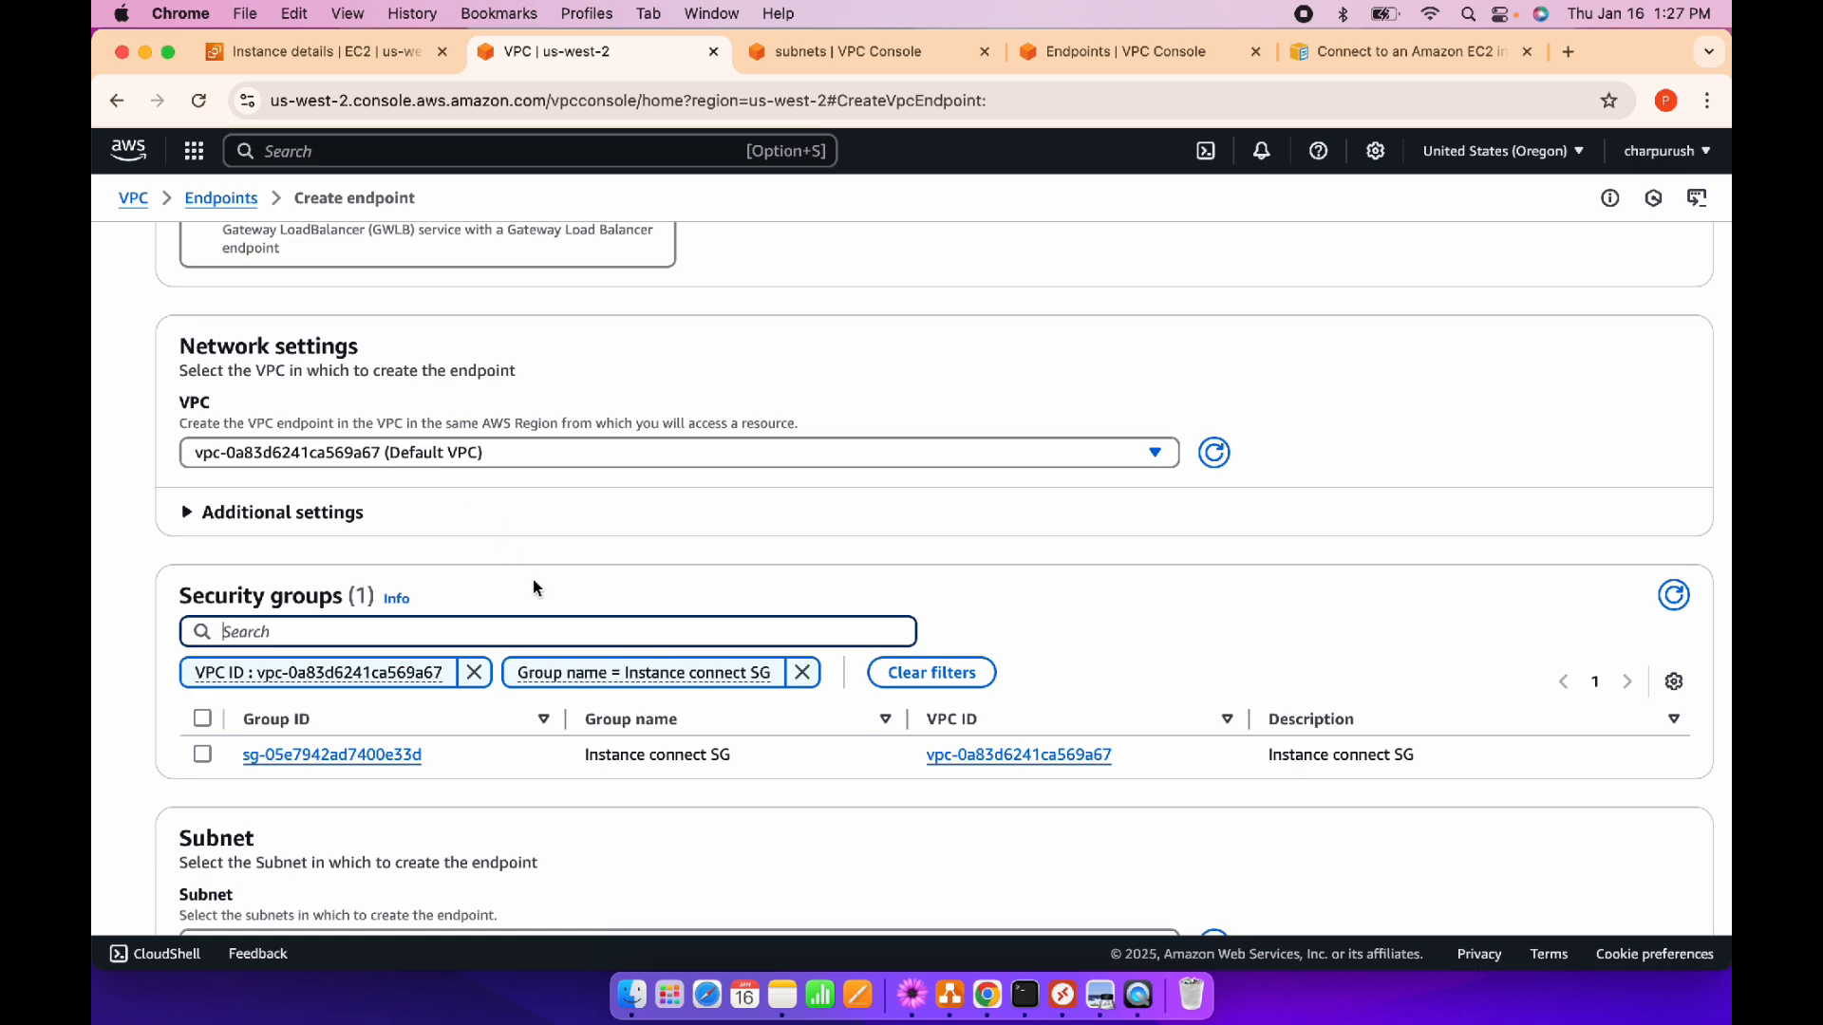
# Review the endpoint's network and security group settings and set its subnet to Private Subnet - west 2a
pyautogui.scroll(-5, 533, 579)
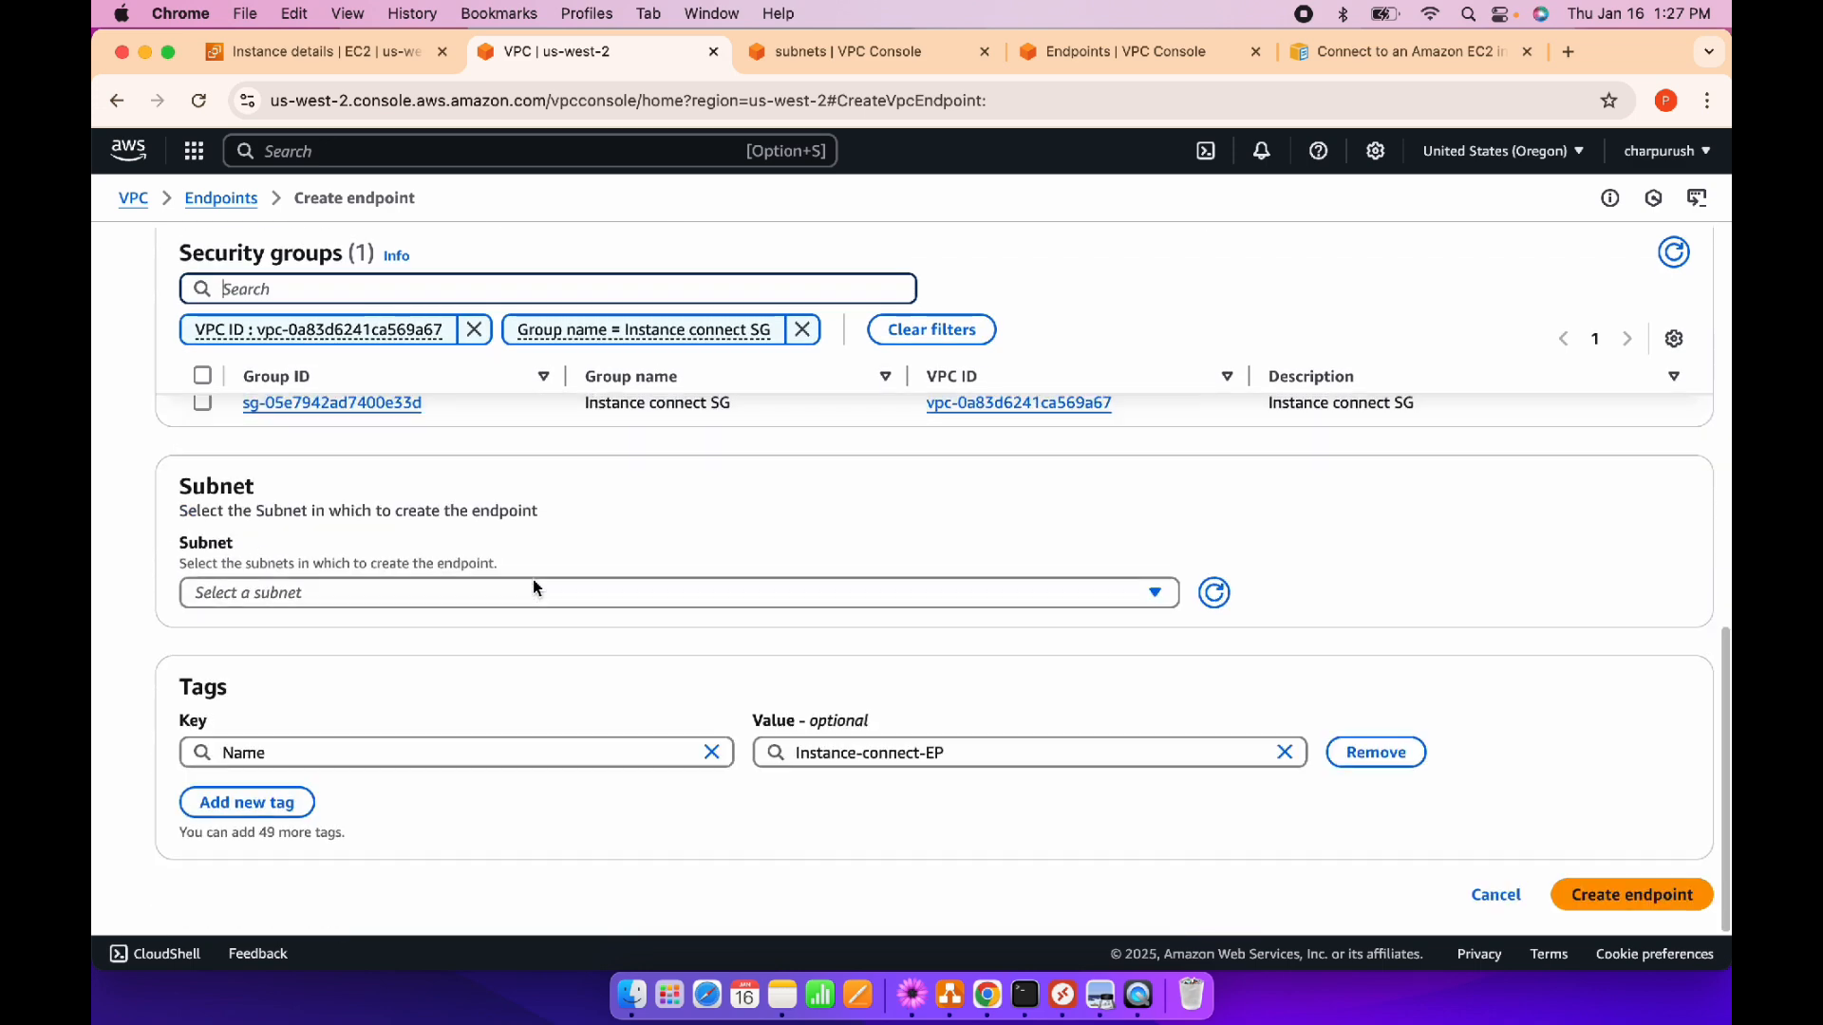
pyautogui.scroll(3, 533, 583)
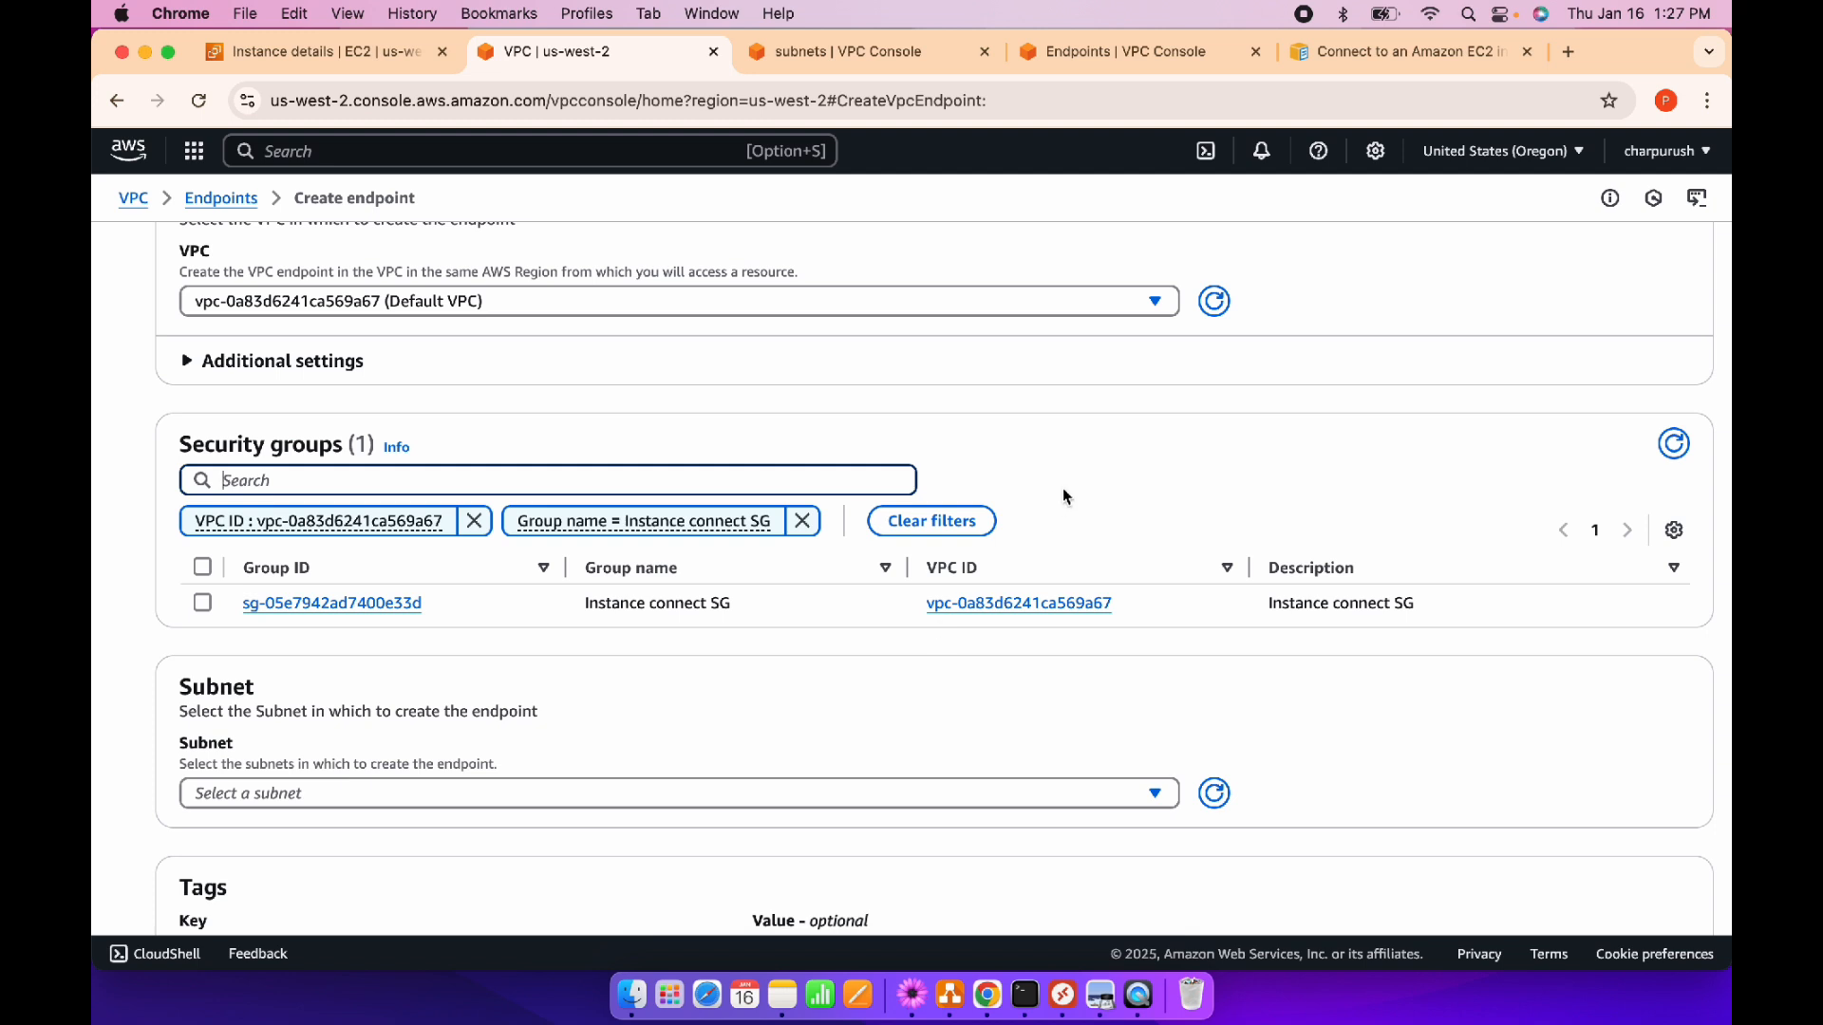
pyautogui.scroll(3, 1064, 489)
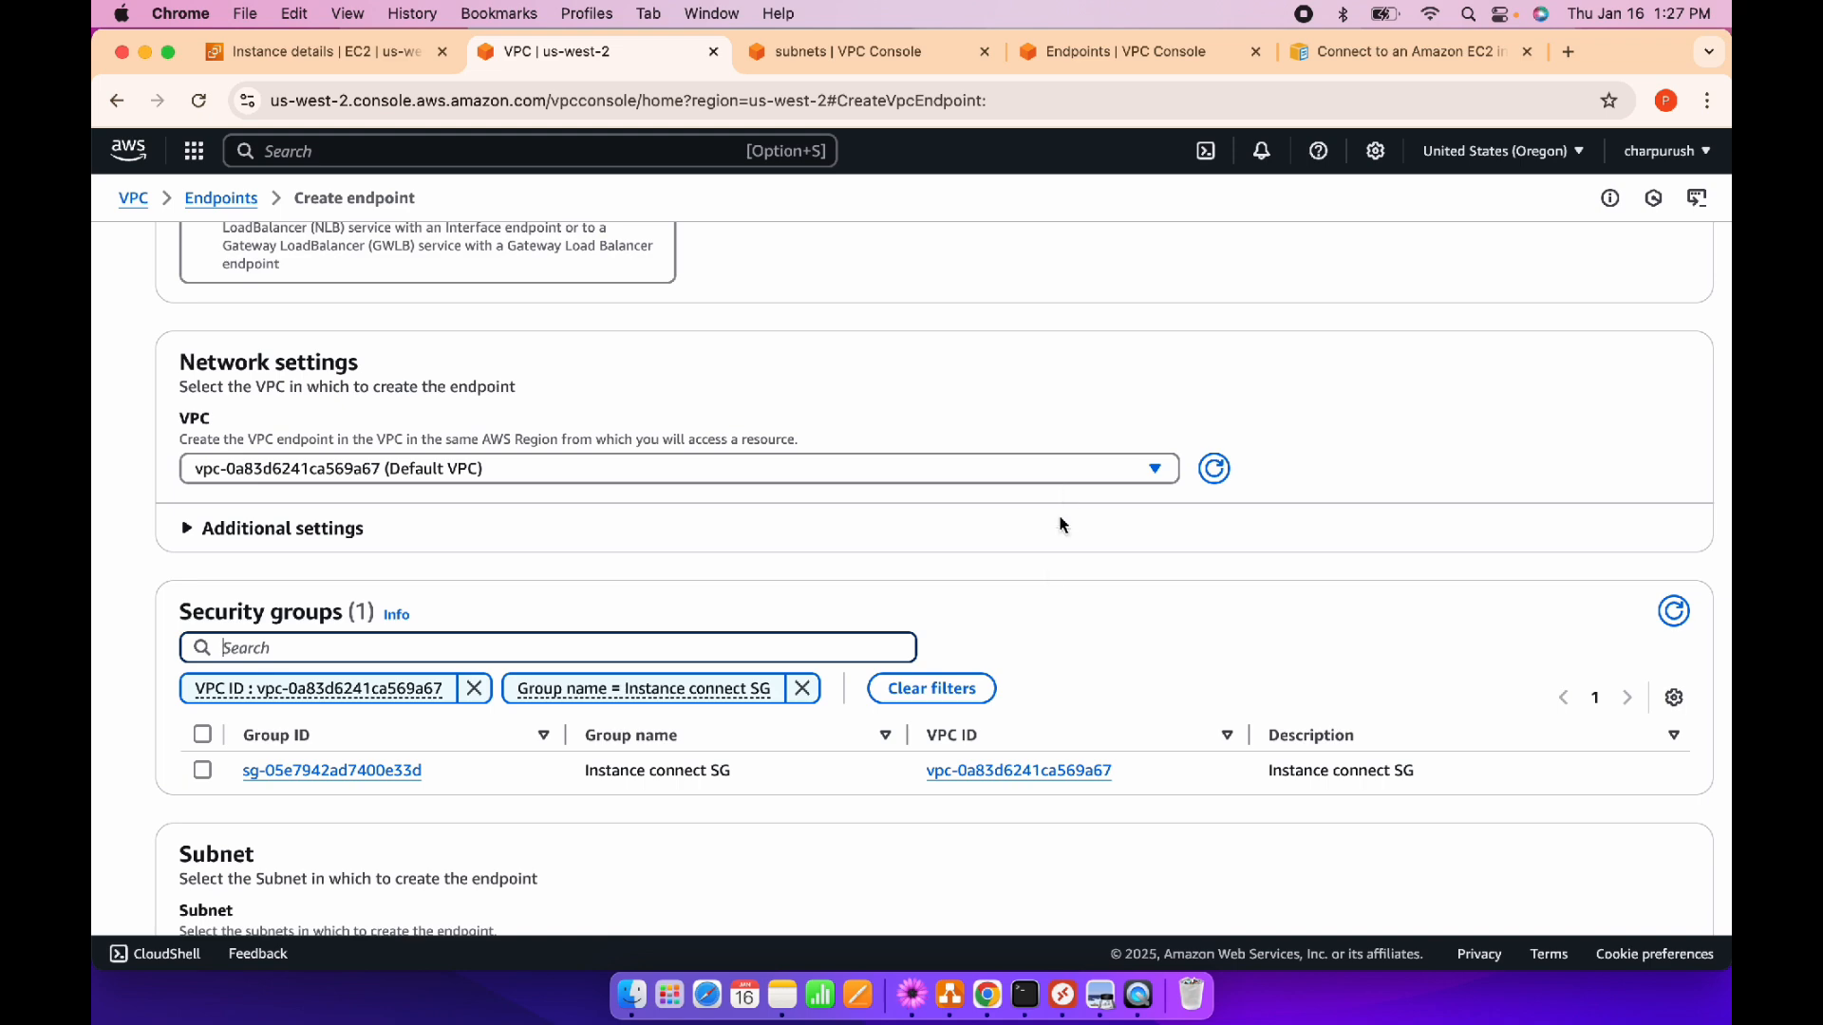
pyautogui.scroll(-6, 1049, 589)
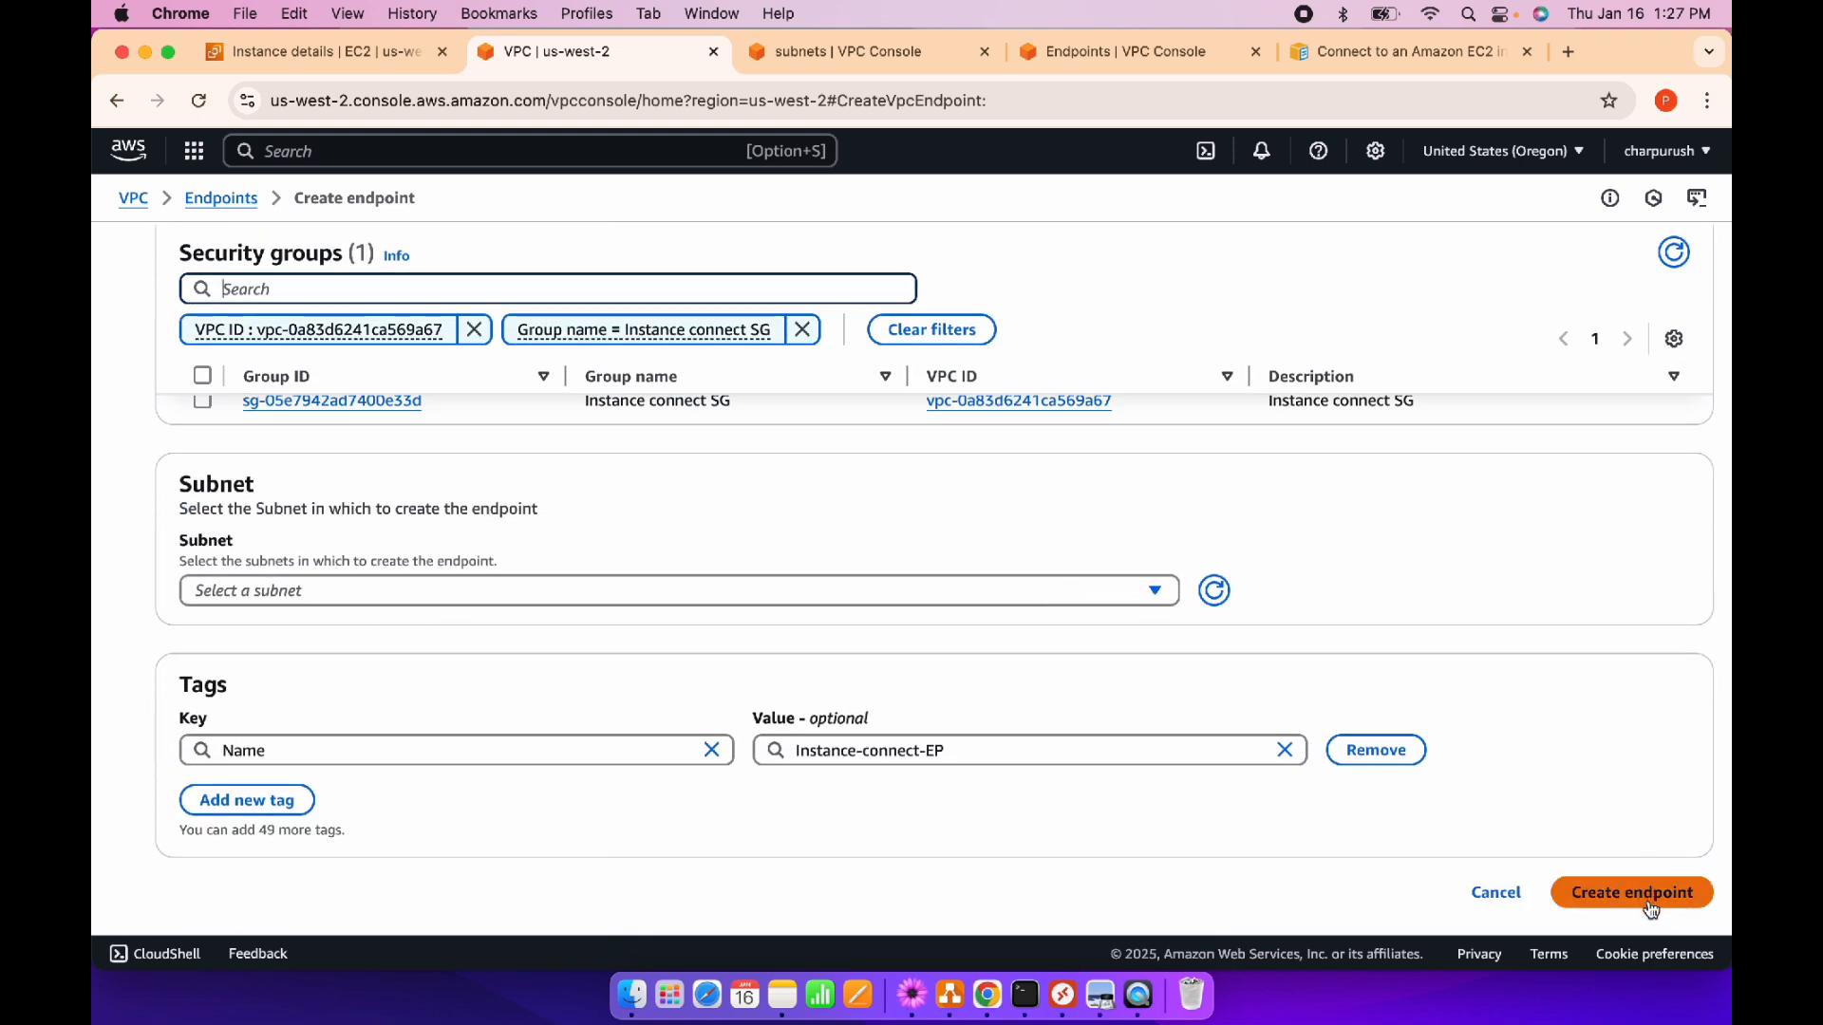
pyautogui.click(1156, 593)
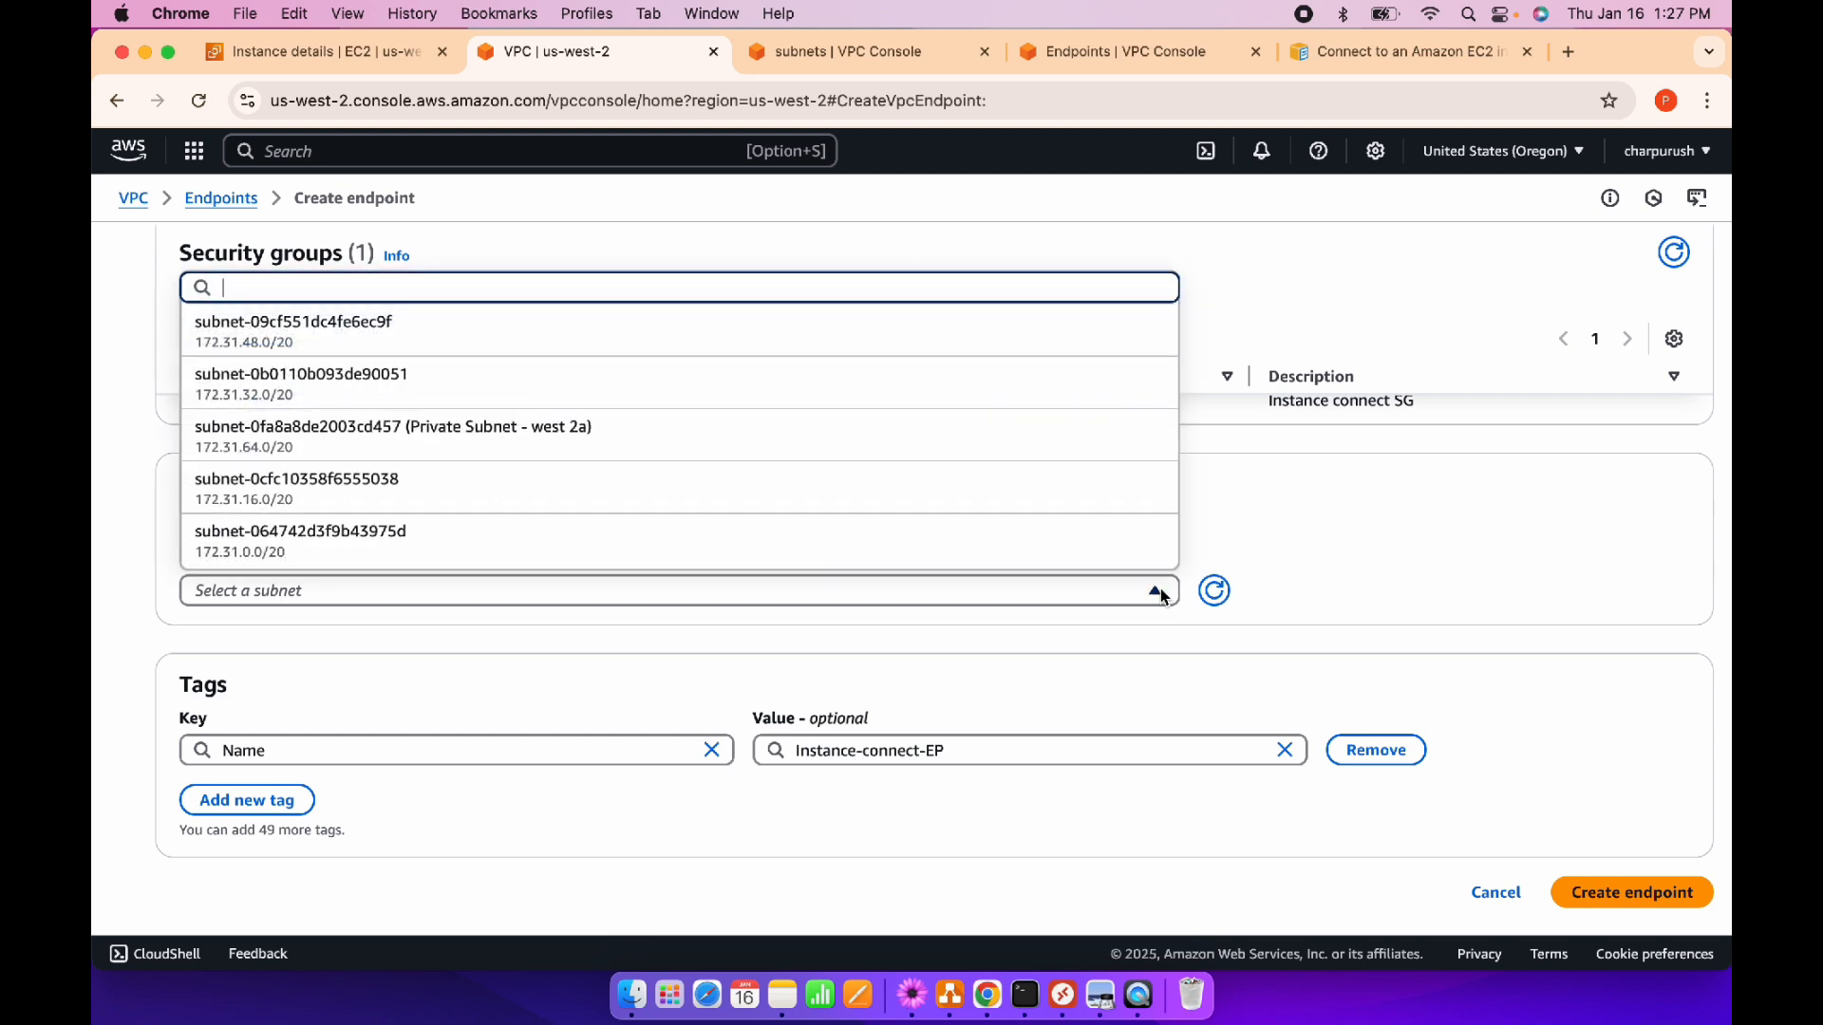
pyautogui.click(886, 460)
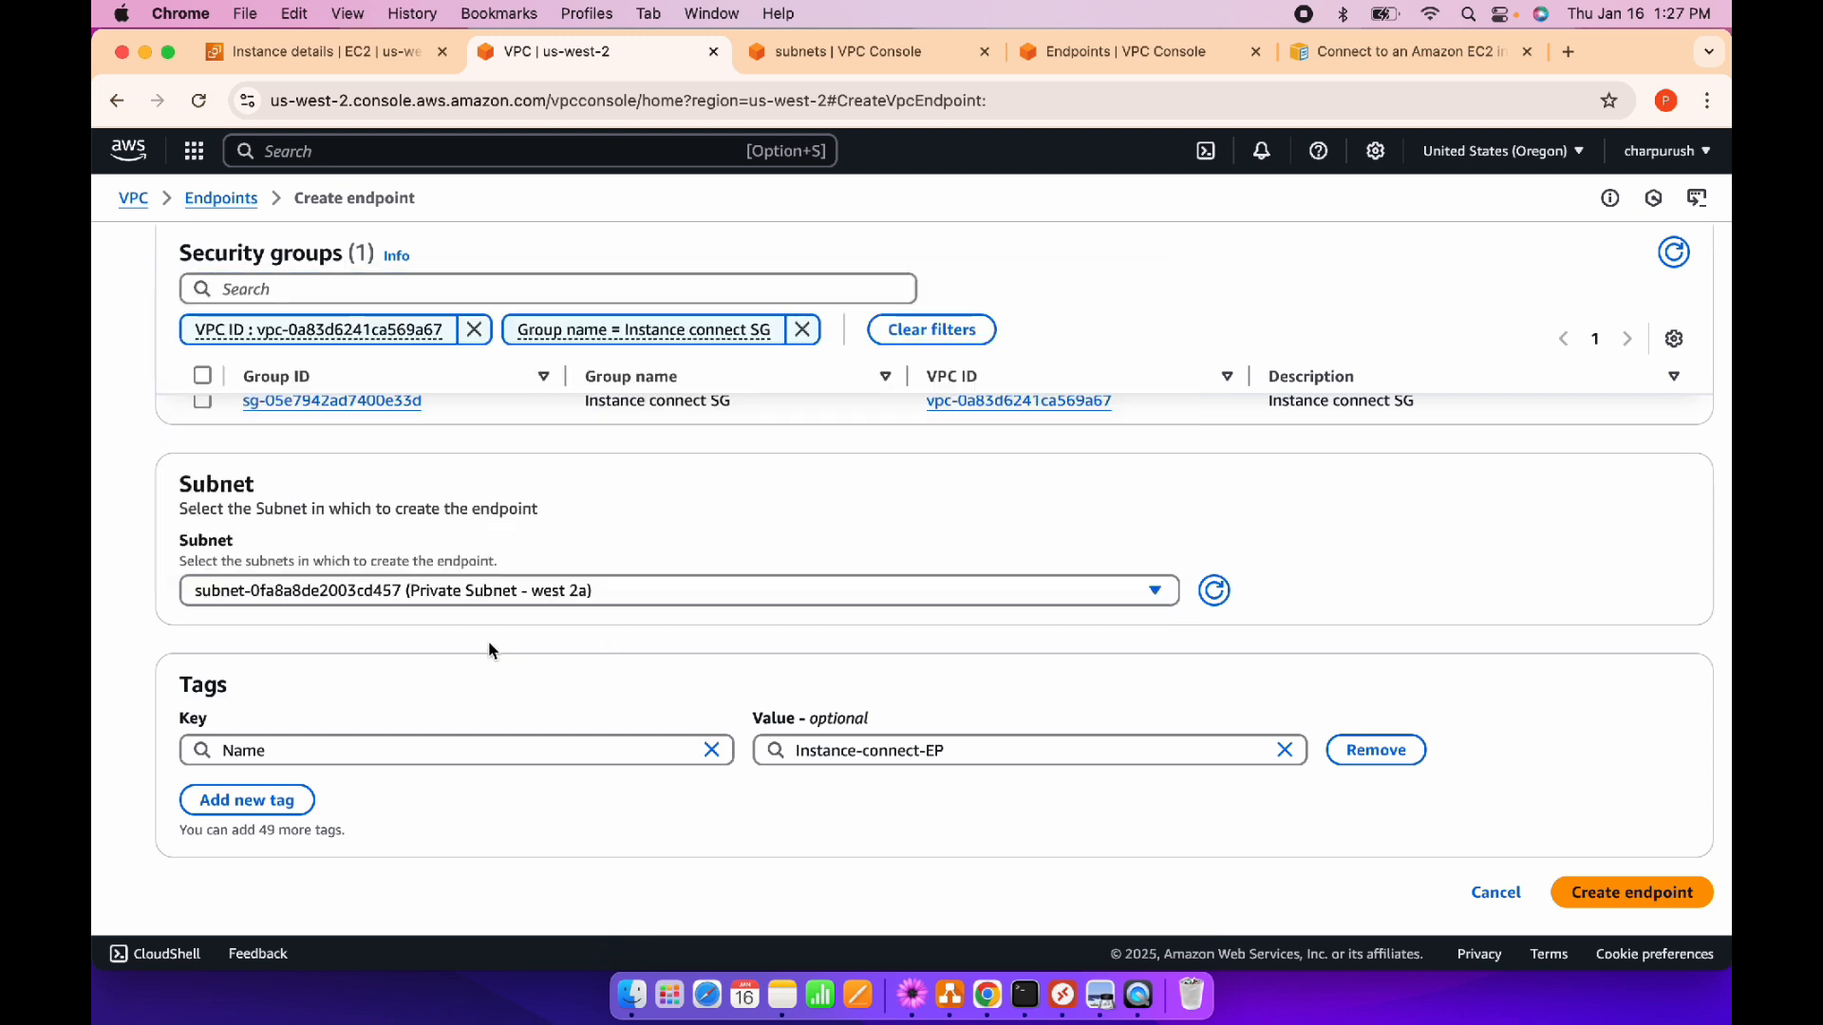
# Look at the endpoint's place in the private subnet architecture diagram in Preview and return to the endpoint form in Chrome
pyautogui.hotkey('ctrl', 'Up')
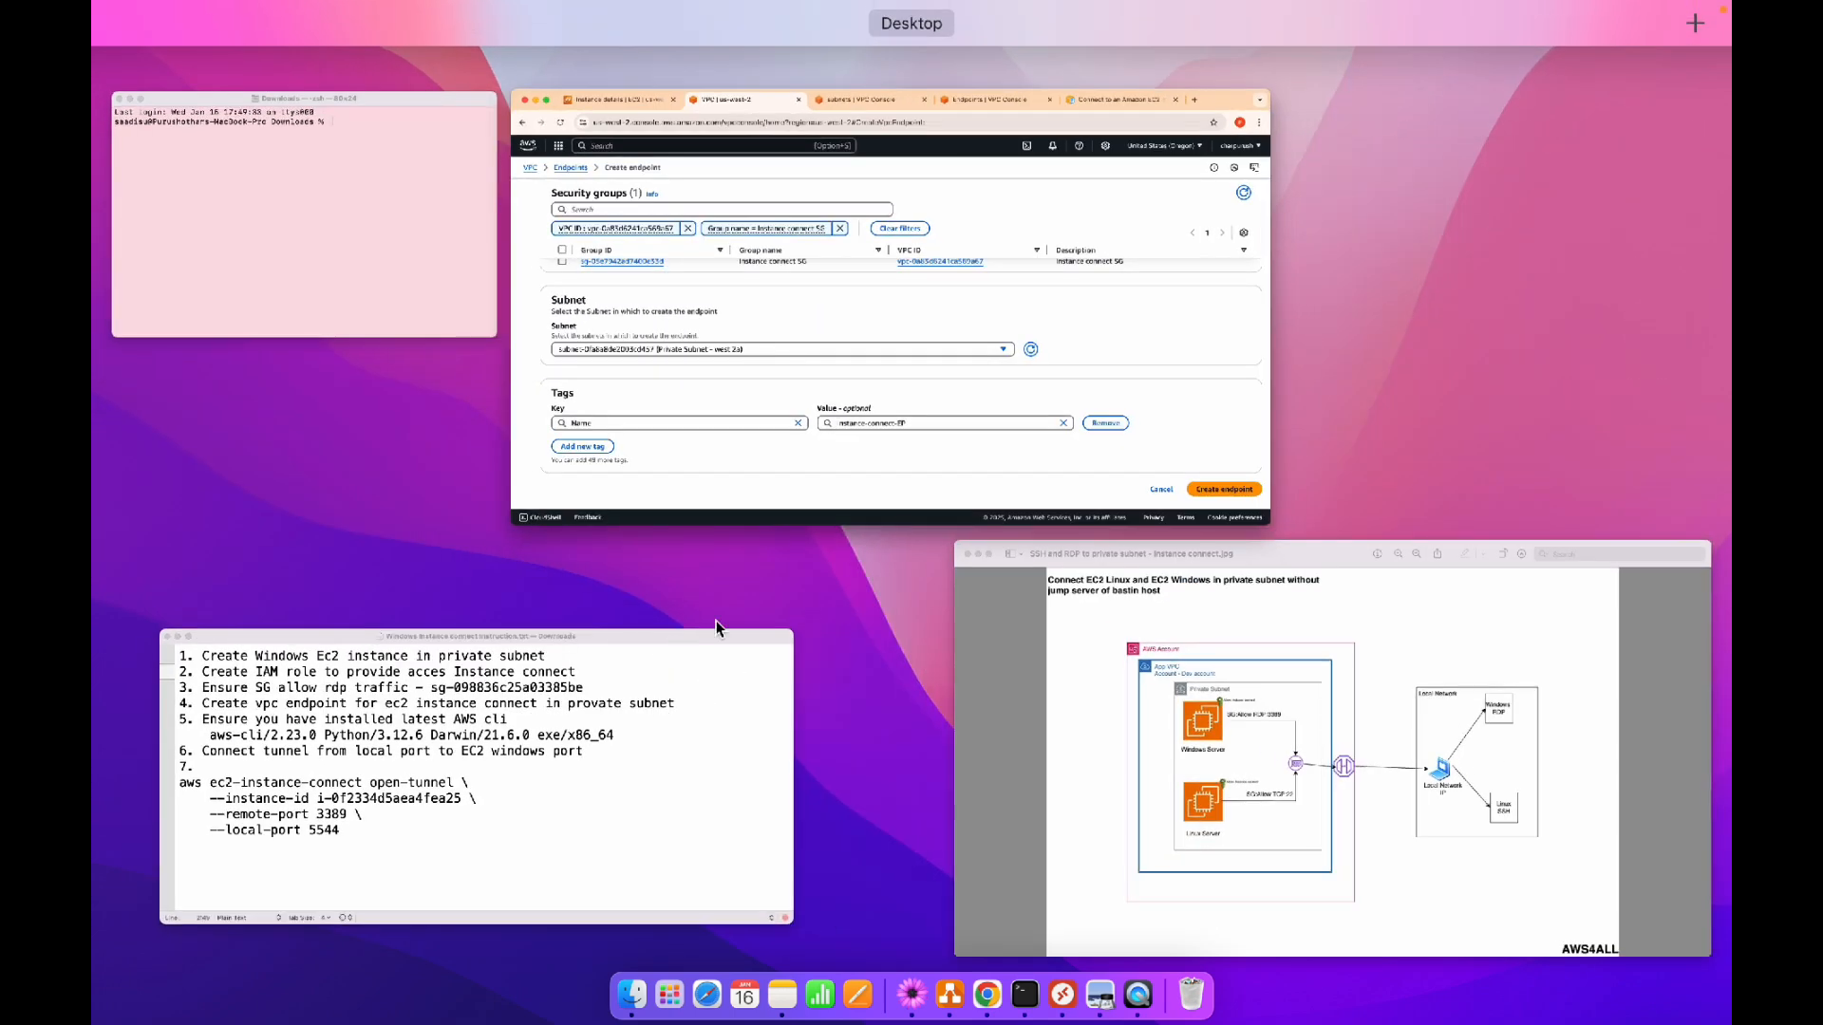
pyautogui.click(1199, 800)
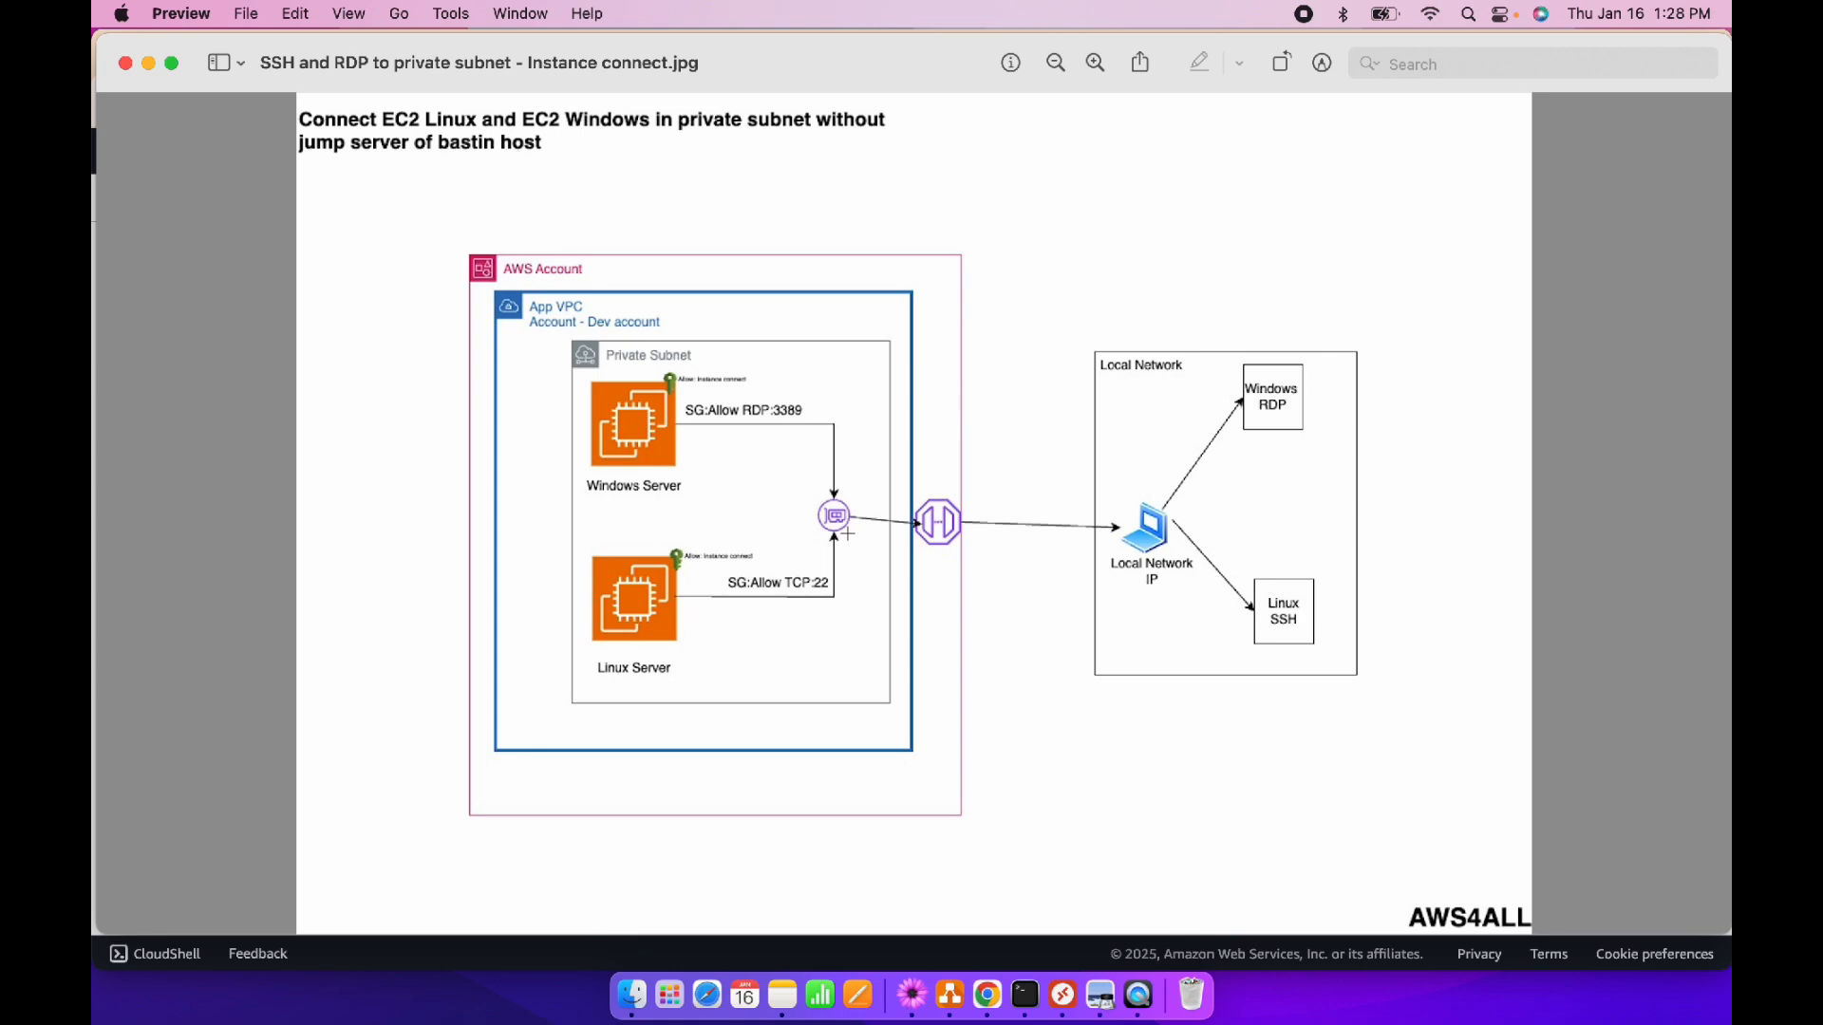
pyautogui.hotkey('ctrl', 'Up')
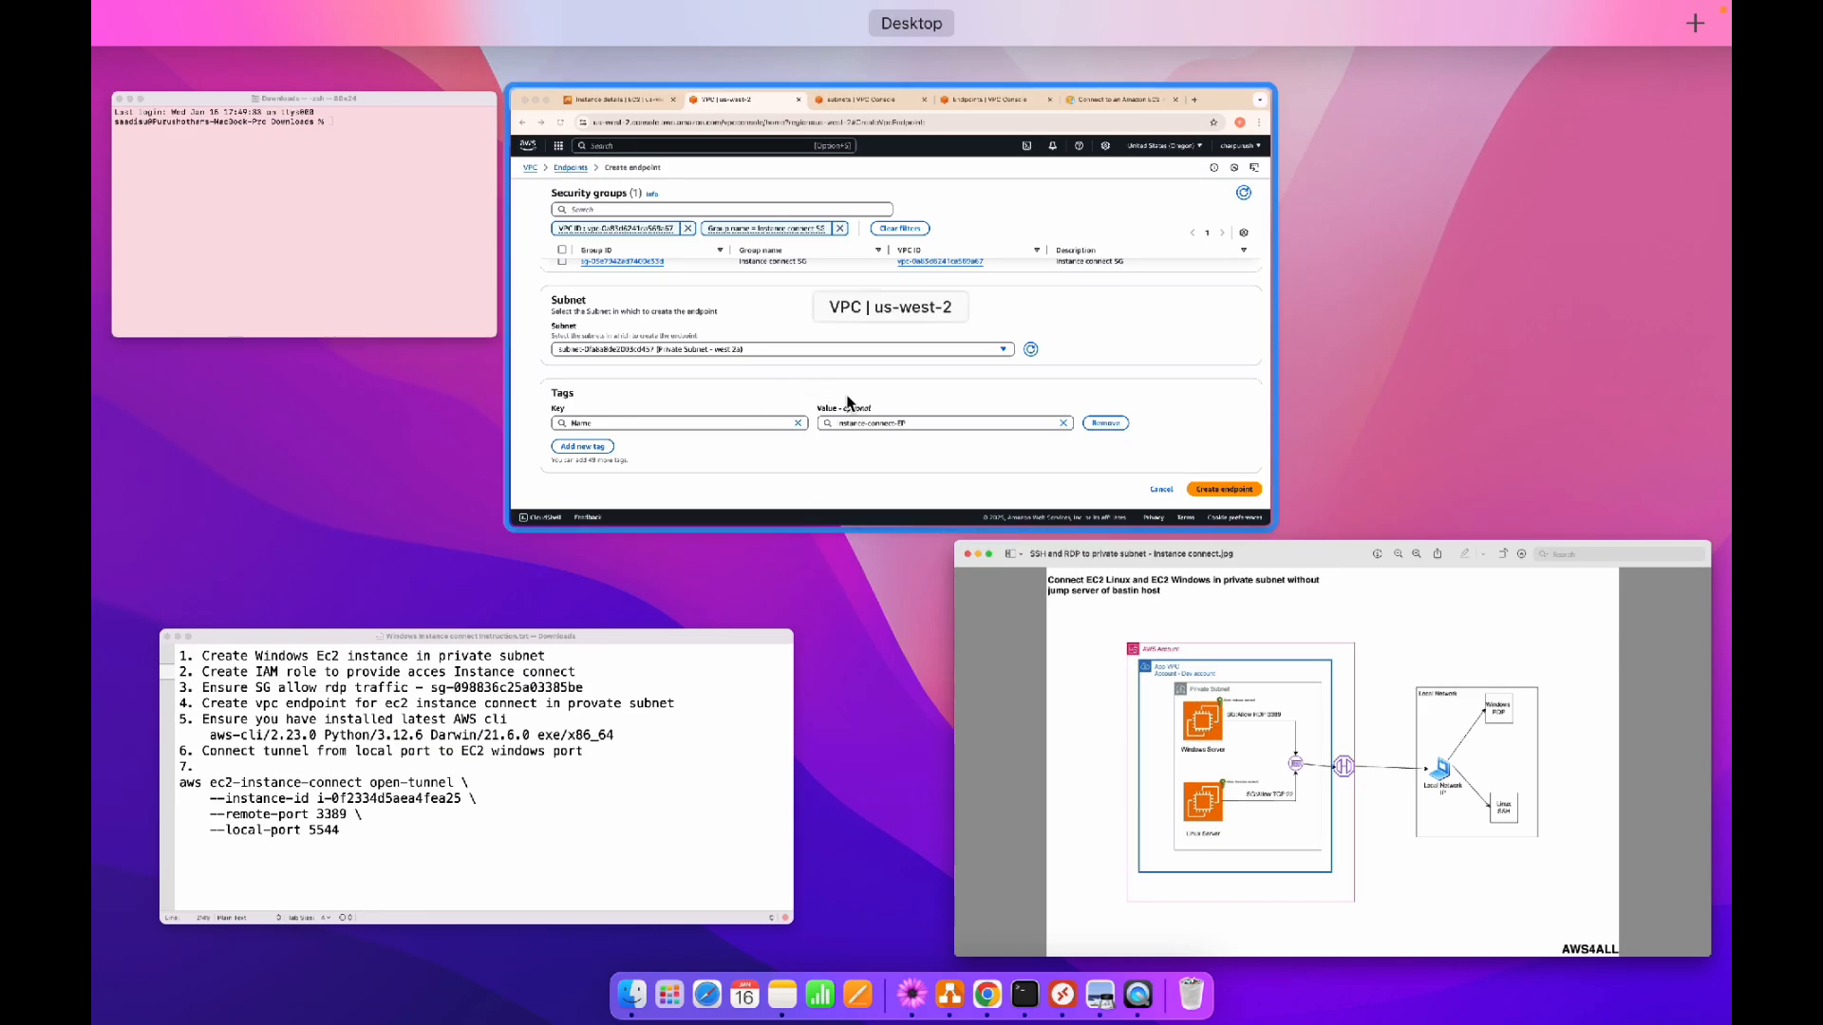
pyautogui.click(845, 401)
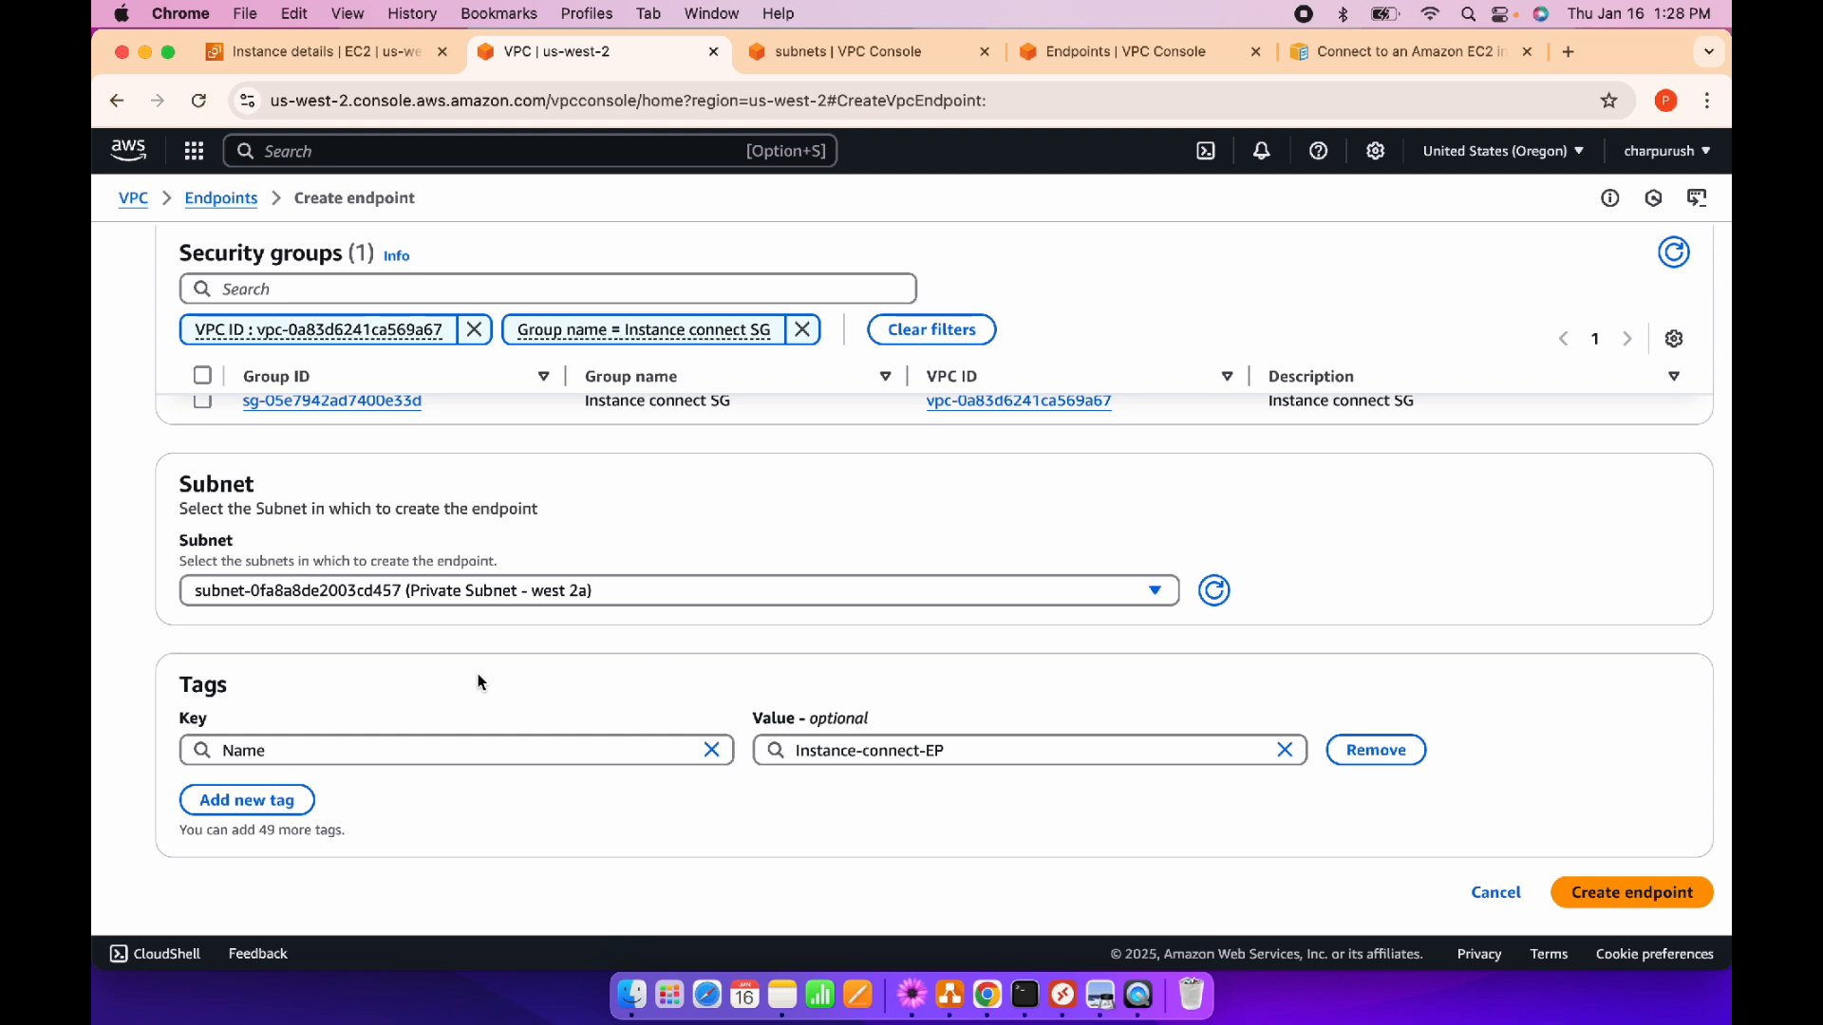
# Review the security group, subnet and tag settings, create the Instance-connect-EP endpoint and dismiss the creation notification
pyautogui.scroll(2, 477, 681)
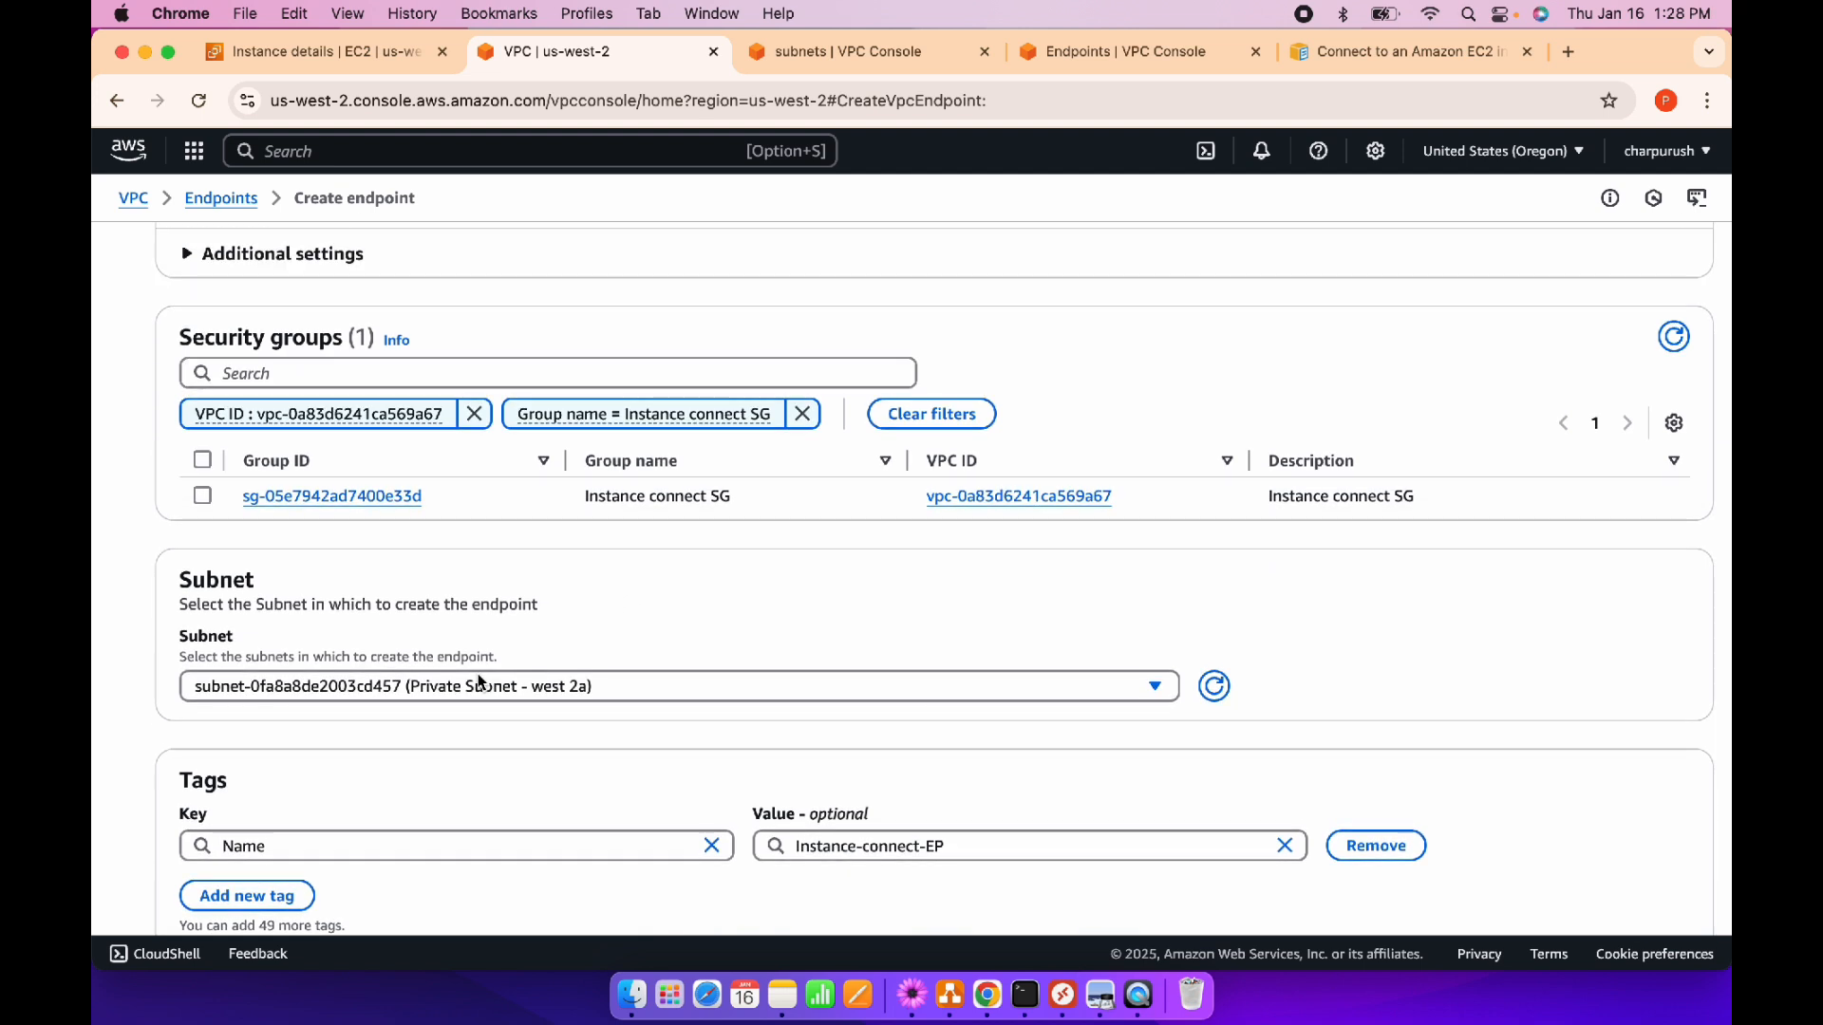
pyautogui.scroll(-1, 479, 680)
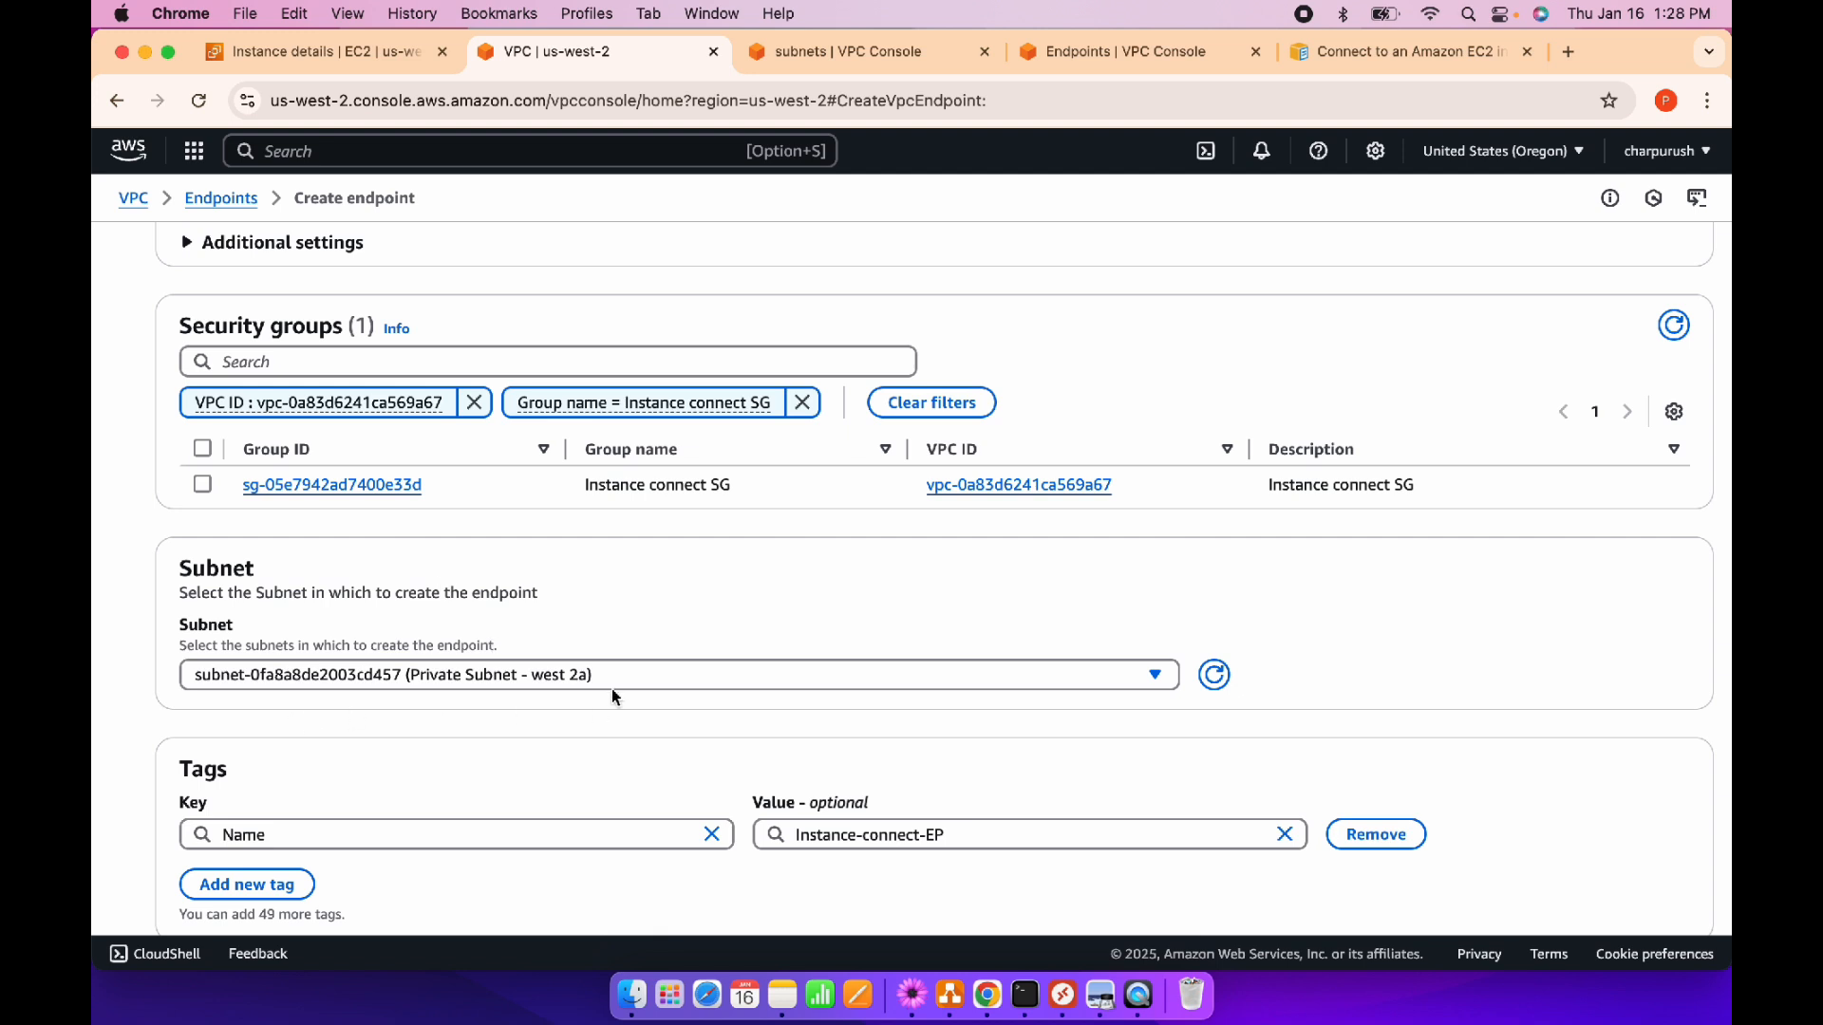
pyautogui.scroll(-2, 1290, 658)
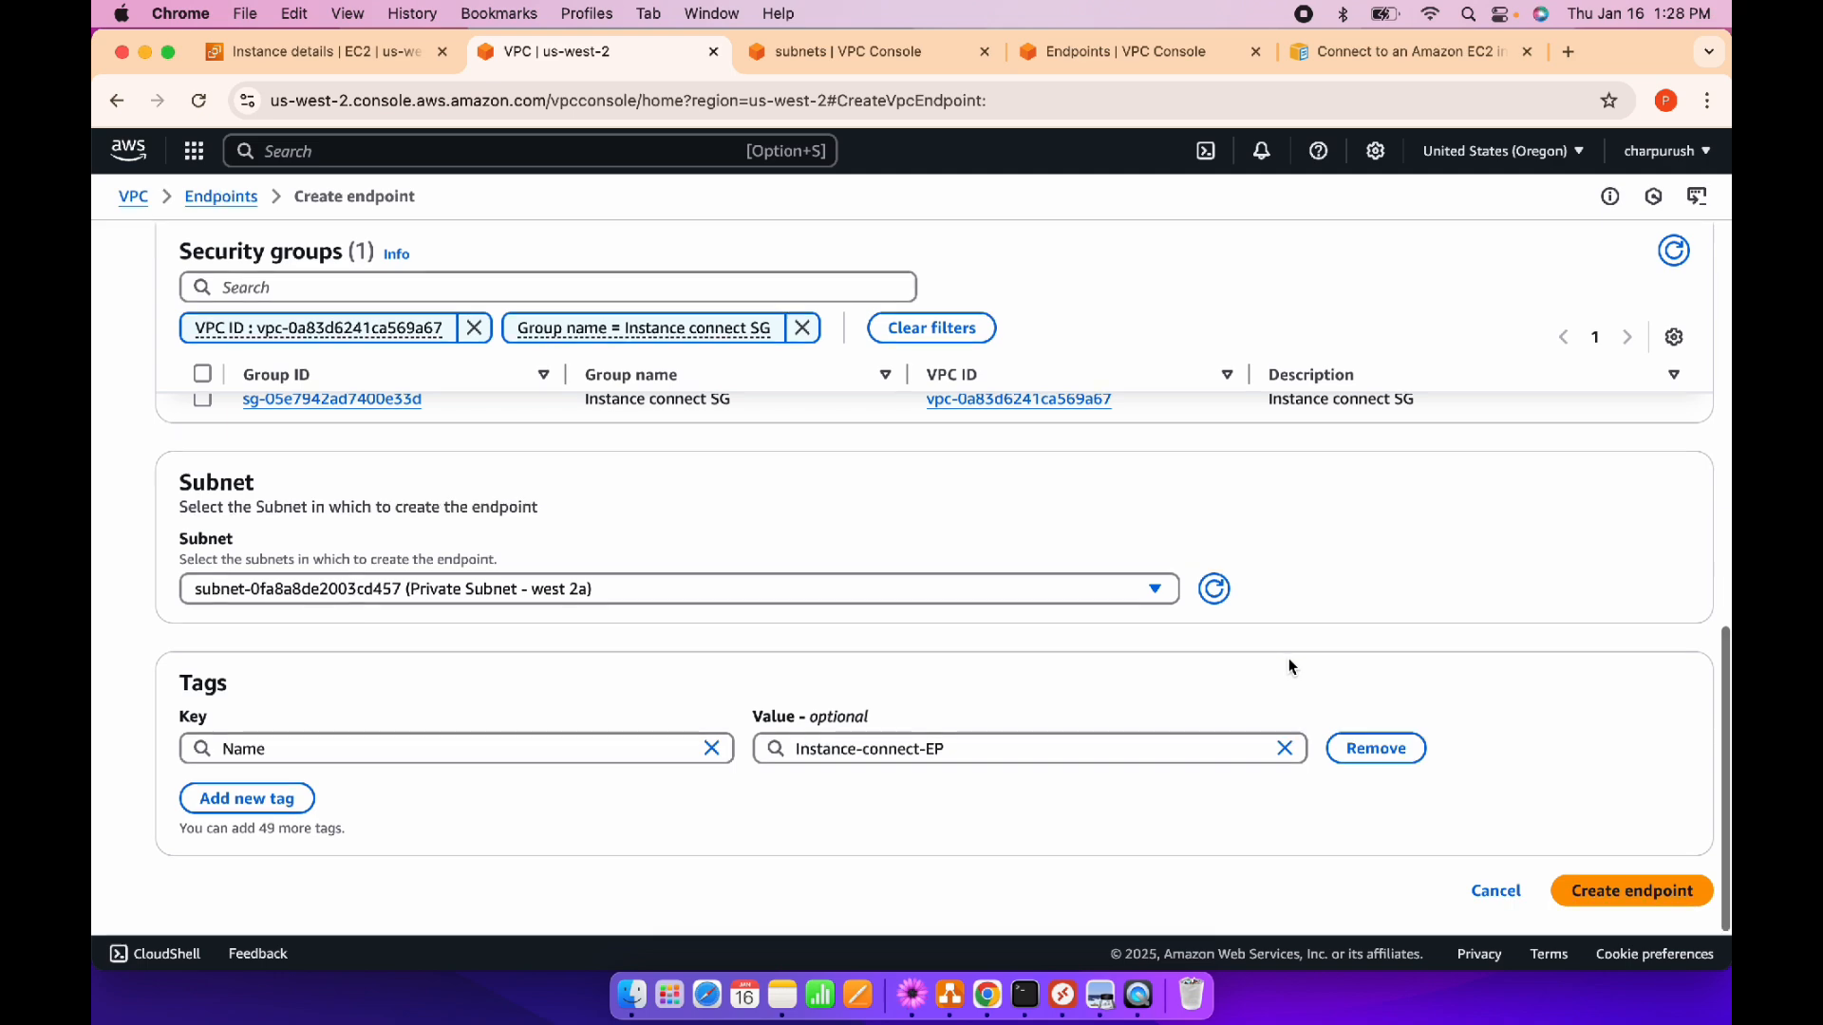
pyautogui.click(1620, 891)
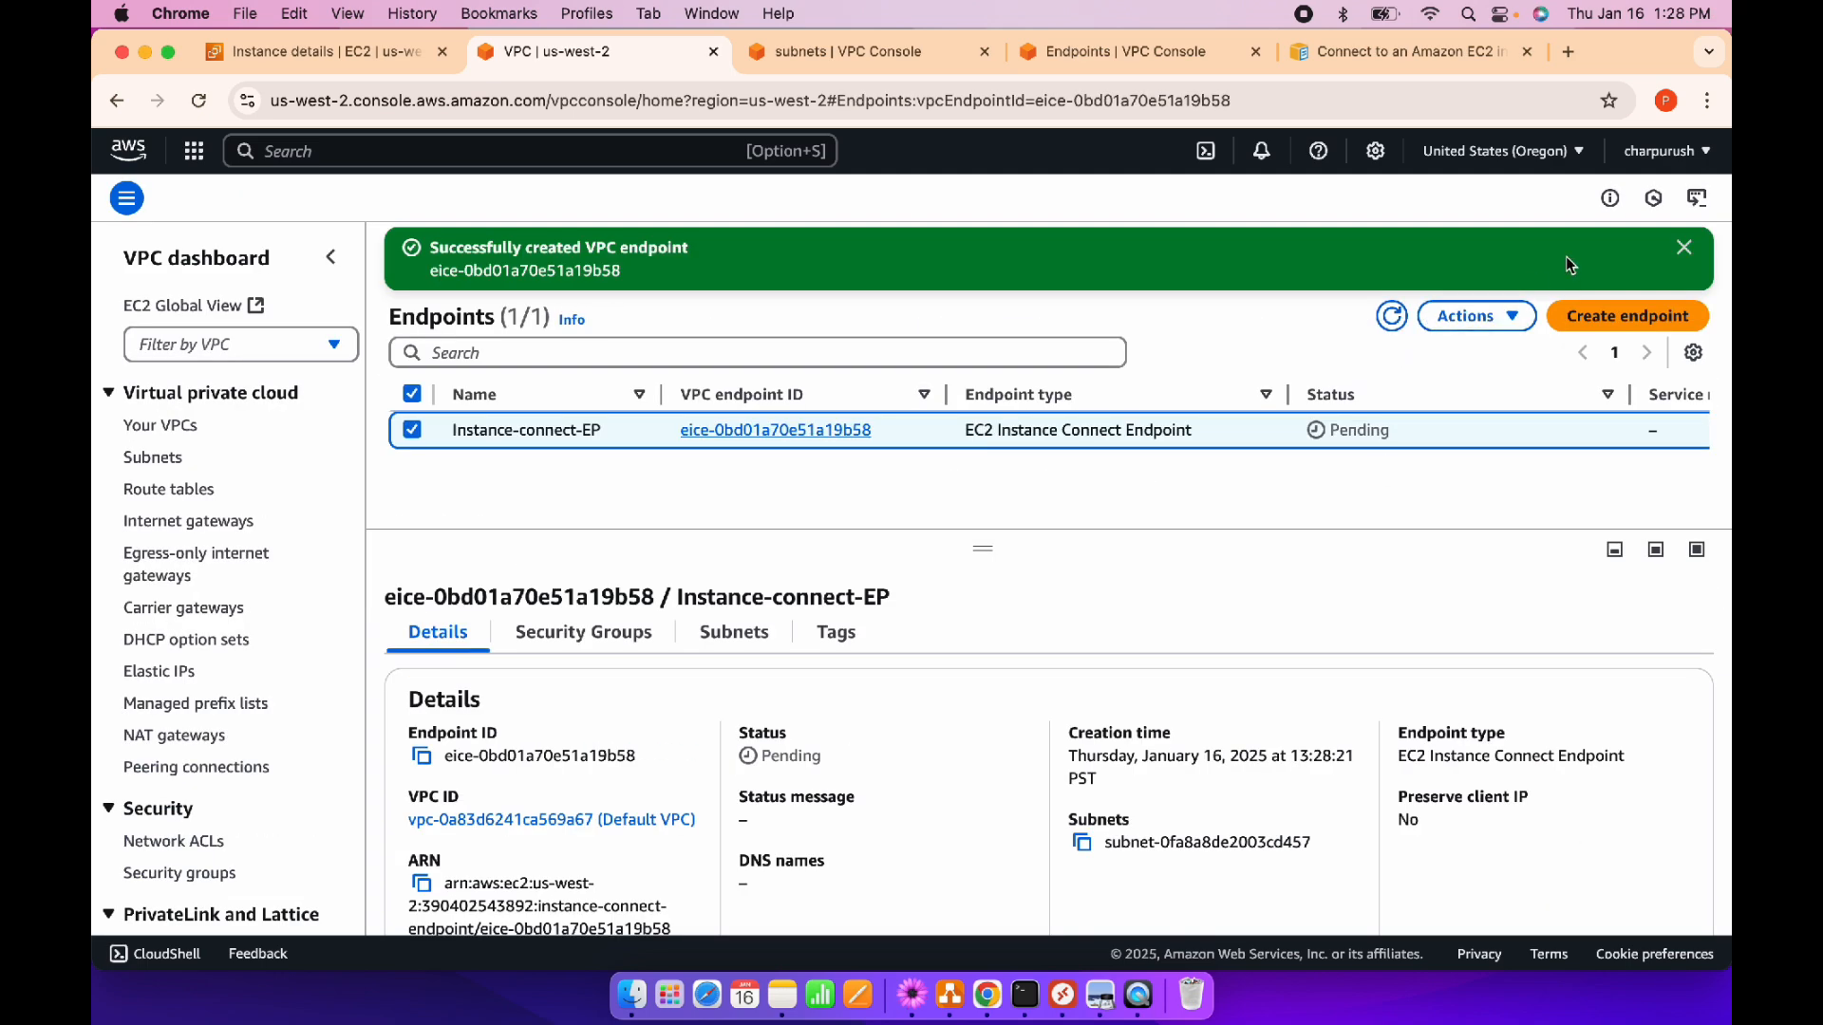
pyautogui.click(1684, 251)
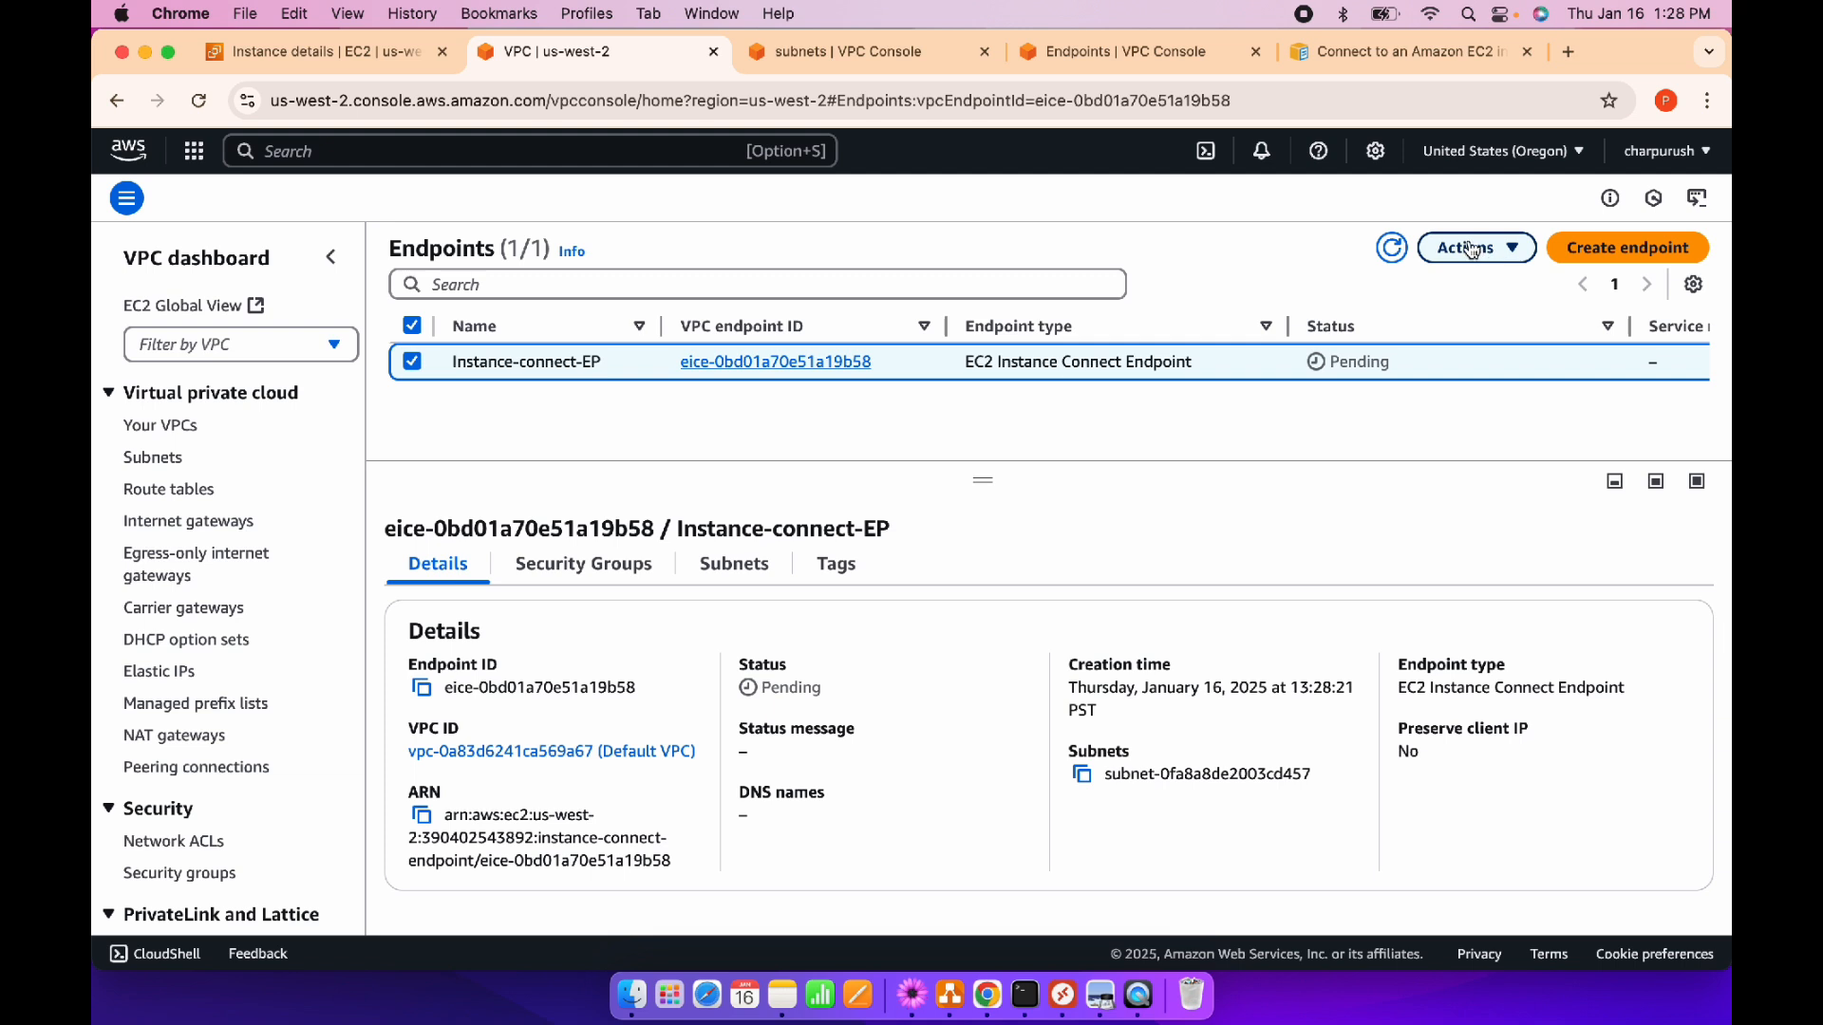
# Refresh the endpoints list repeatedly to check the status of the Instance-connect-EP endpoint
pyautogui.click(1392, 248)
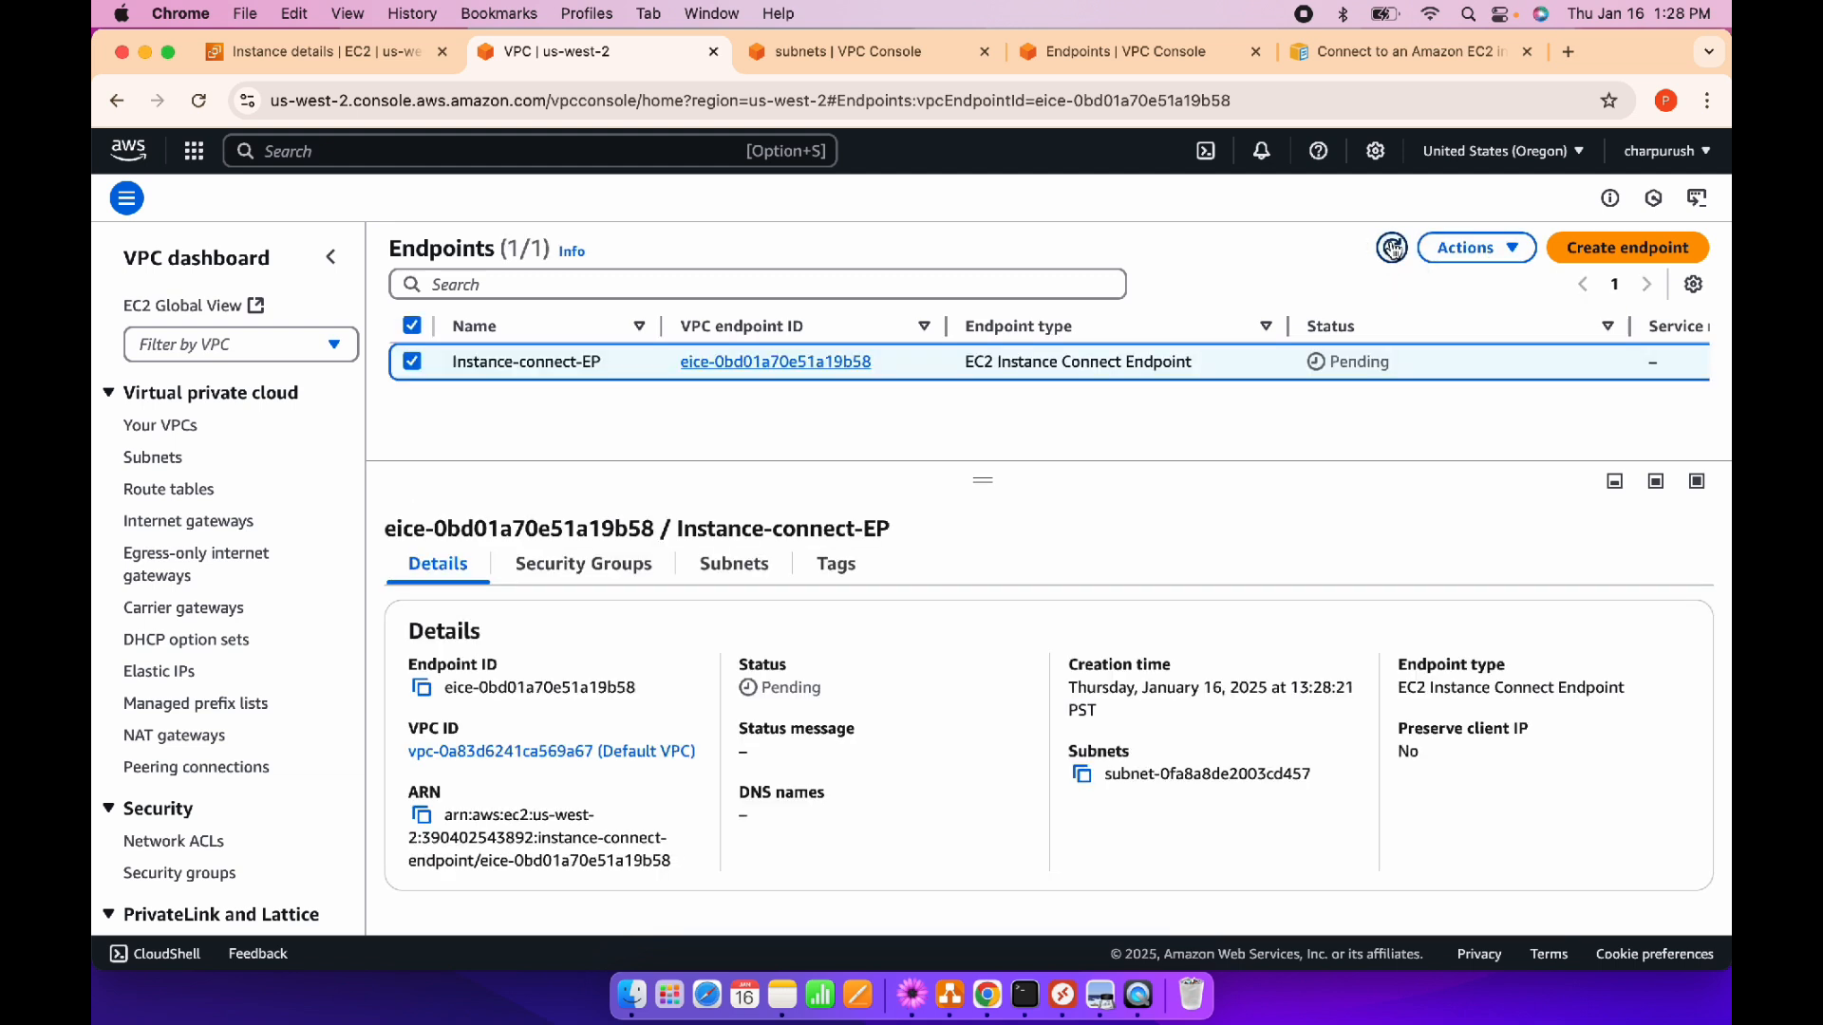
pyautogui.click(1392, 248)
pyautogui.click(1392, 249)
pyautogui.click(1393, 251)
pyautogui.click(1392, 249)
pyautogui.click(1392, 250)
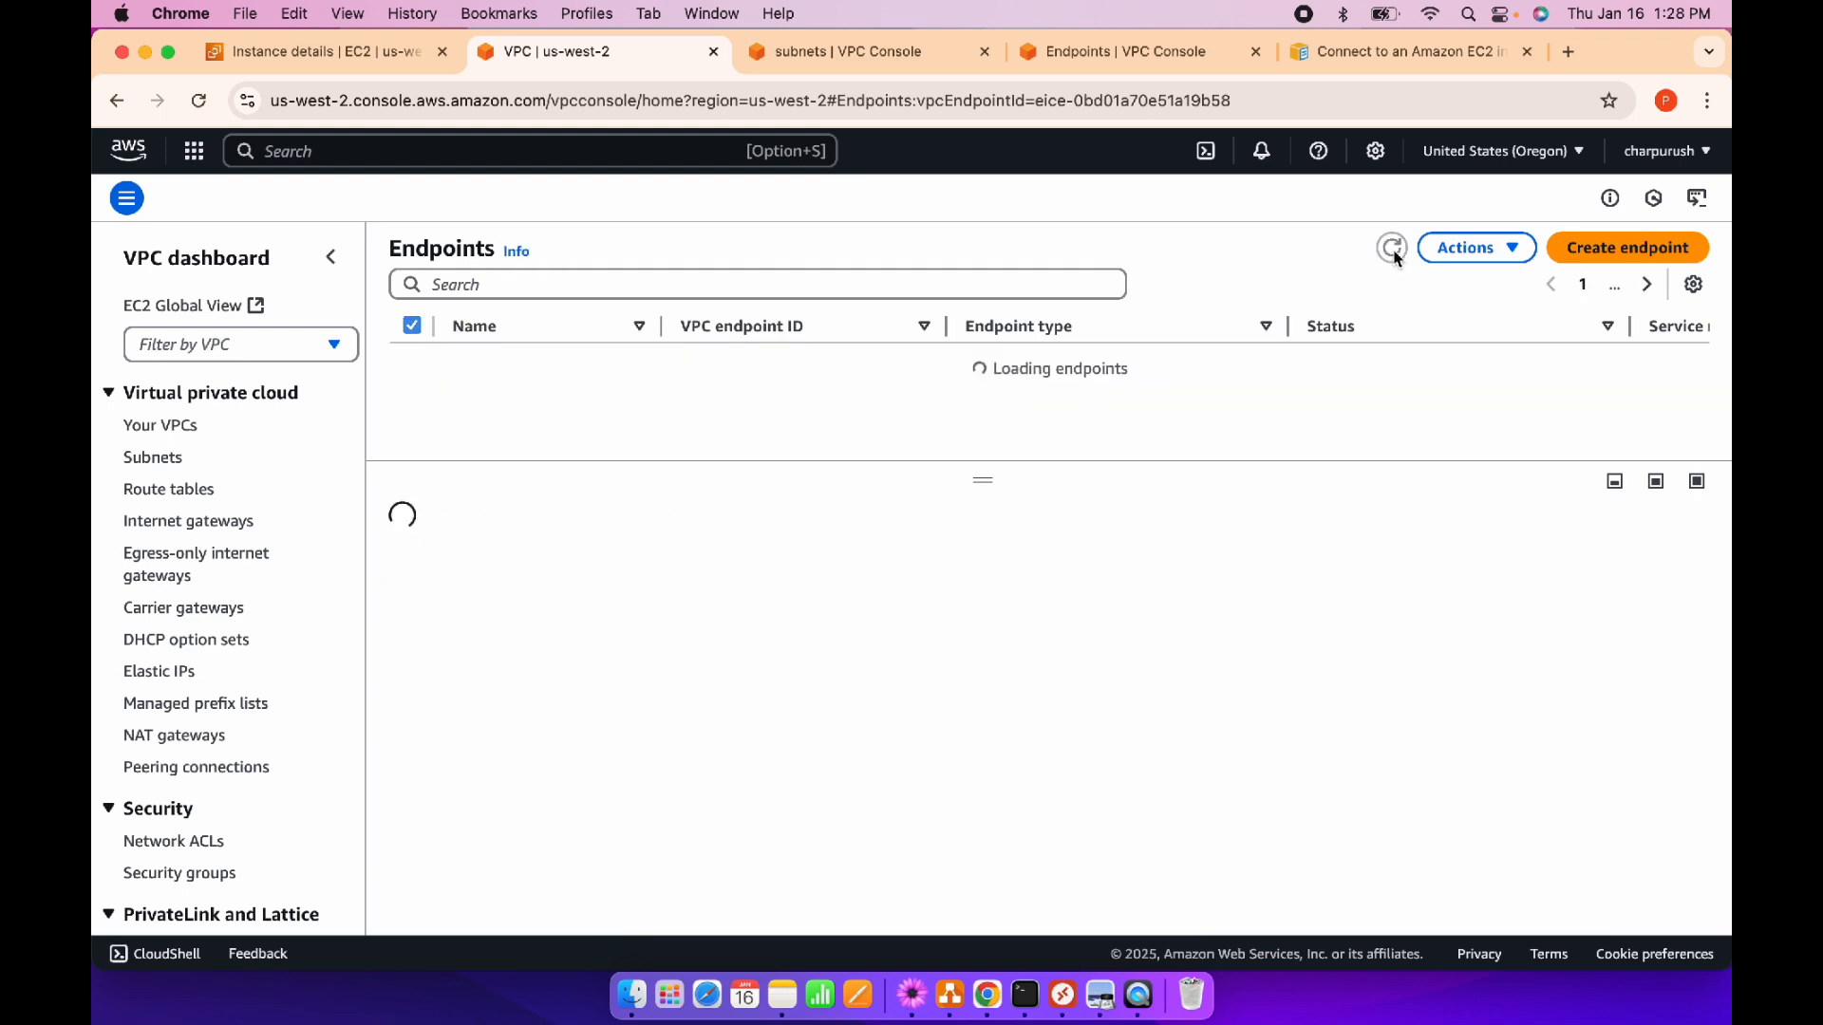
pyautogui.click(1392, 249)
pyautogui.click(1392, 250)
pyautogui.click(1392, 249)
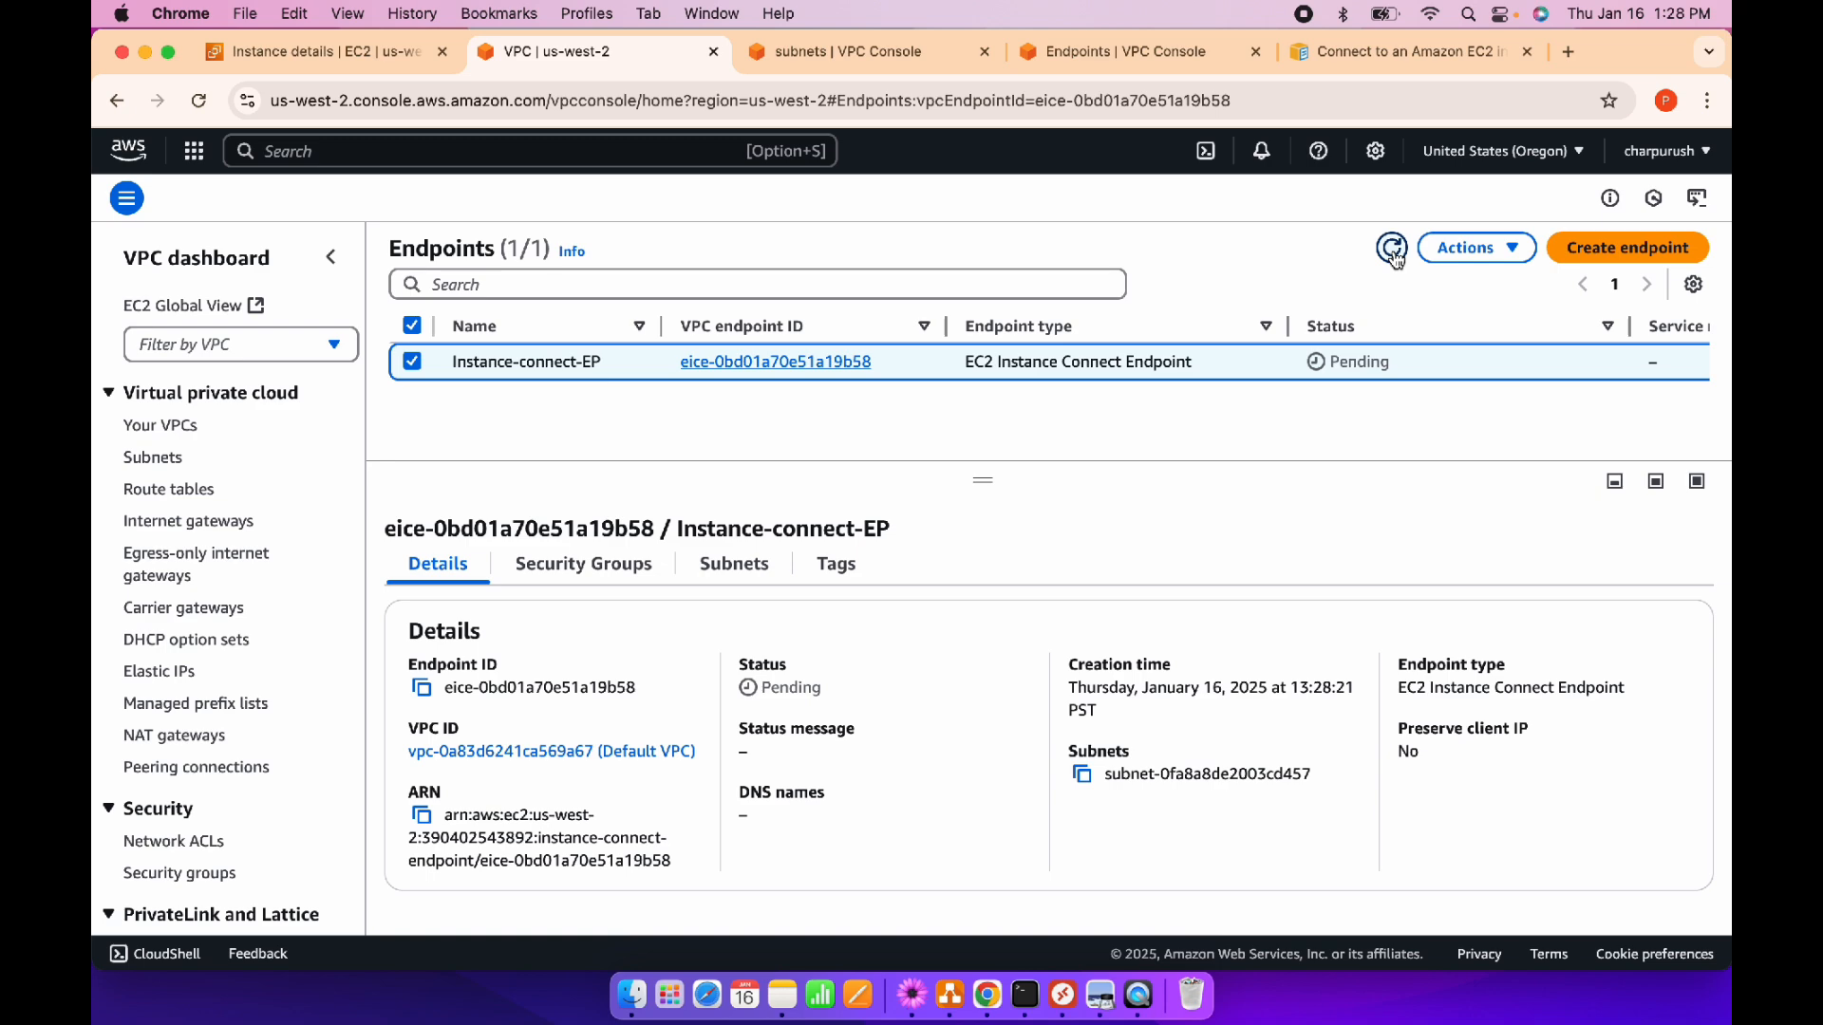
pyautogui.click(1392, 249)
pyautogui.click(1392, 250)
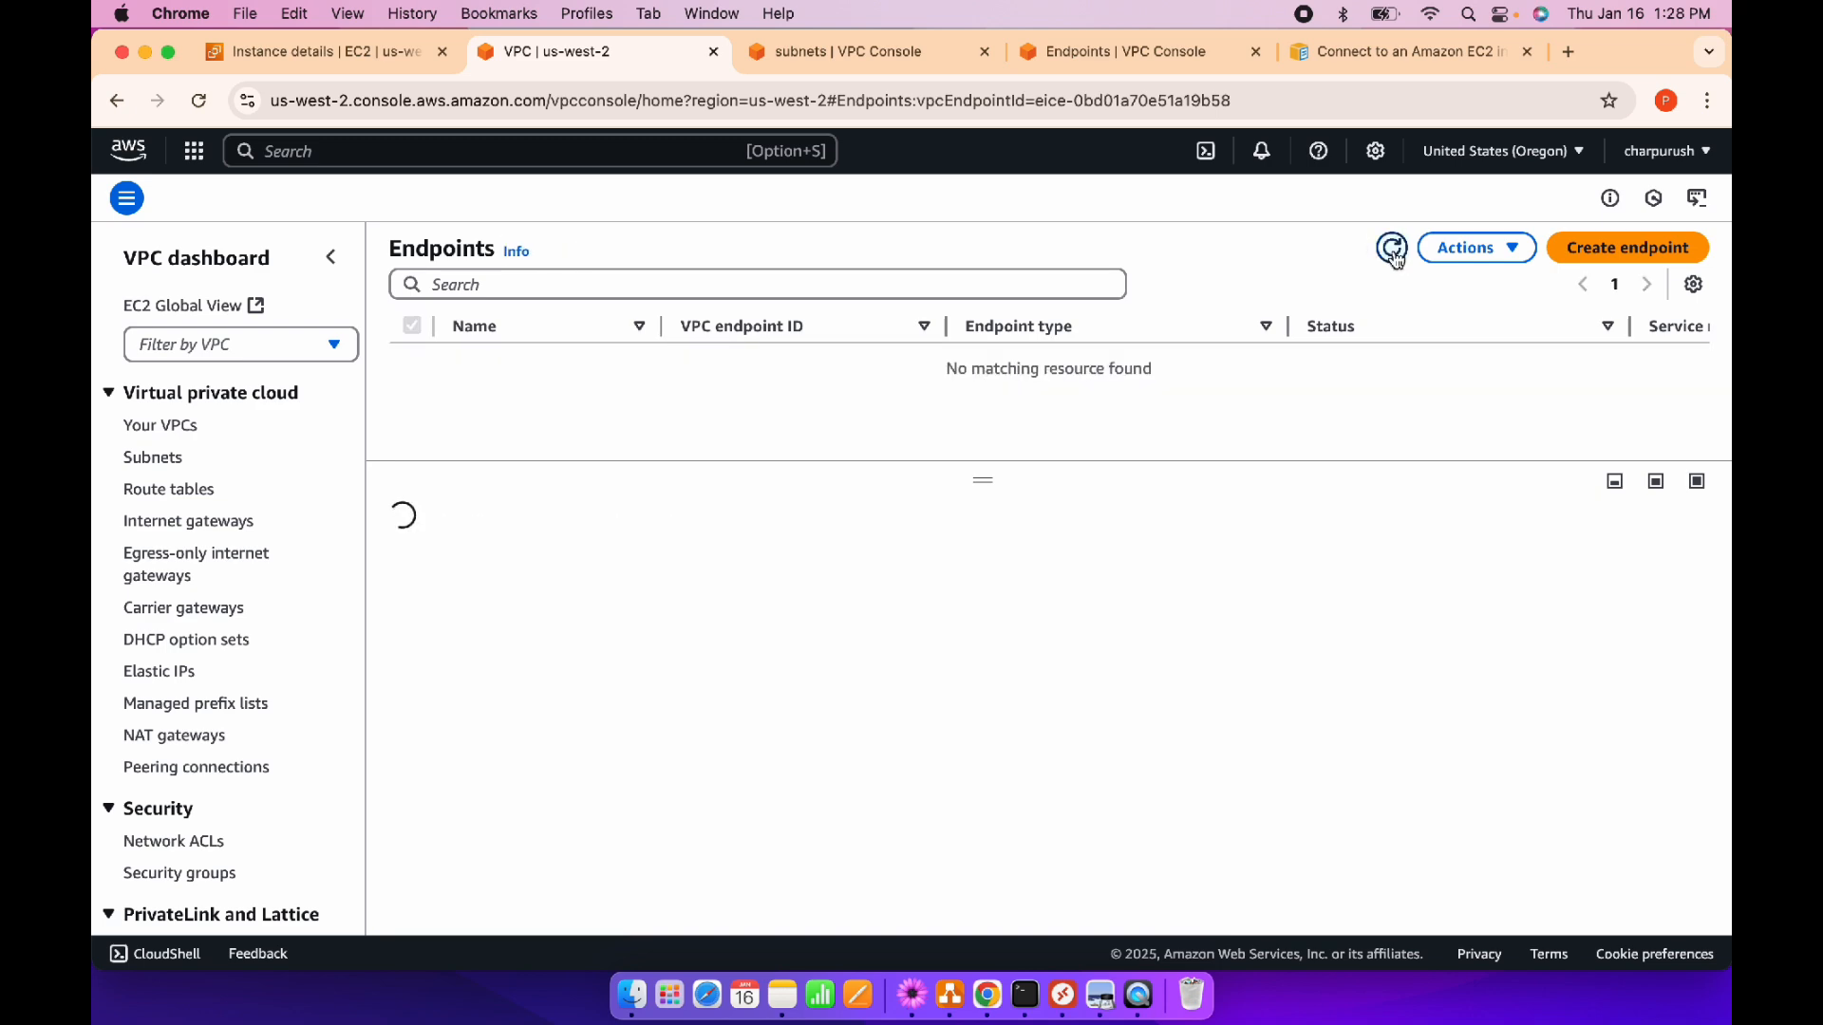
pyautogui.click(1392, 249)
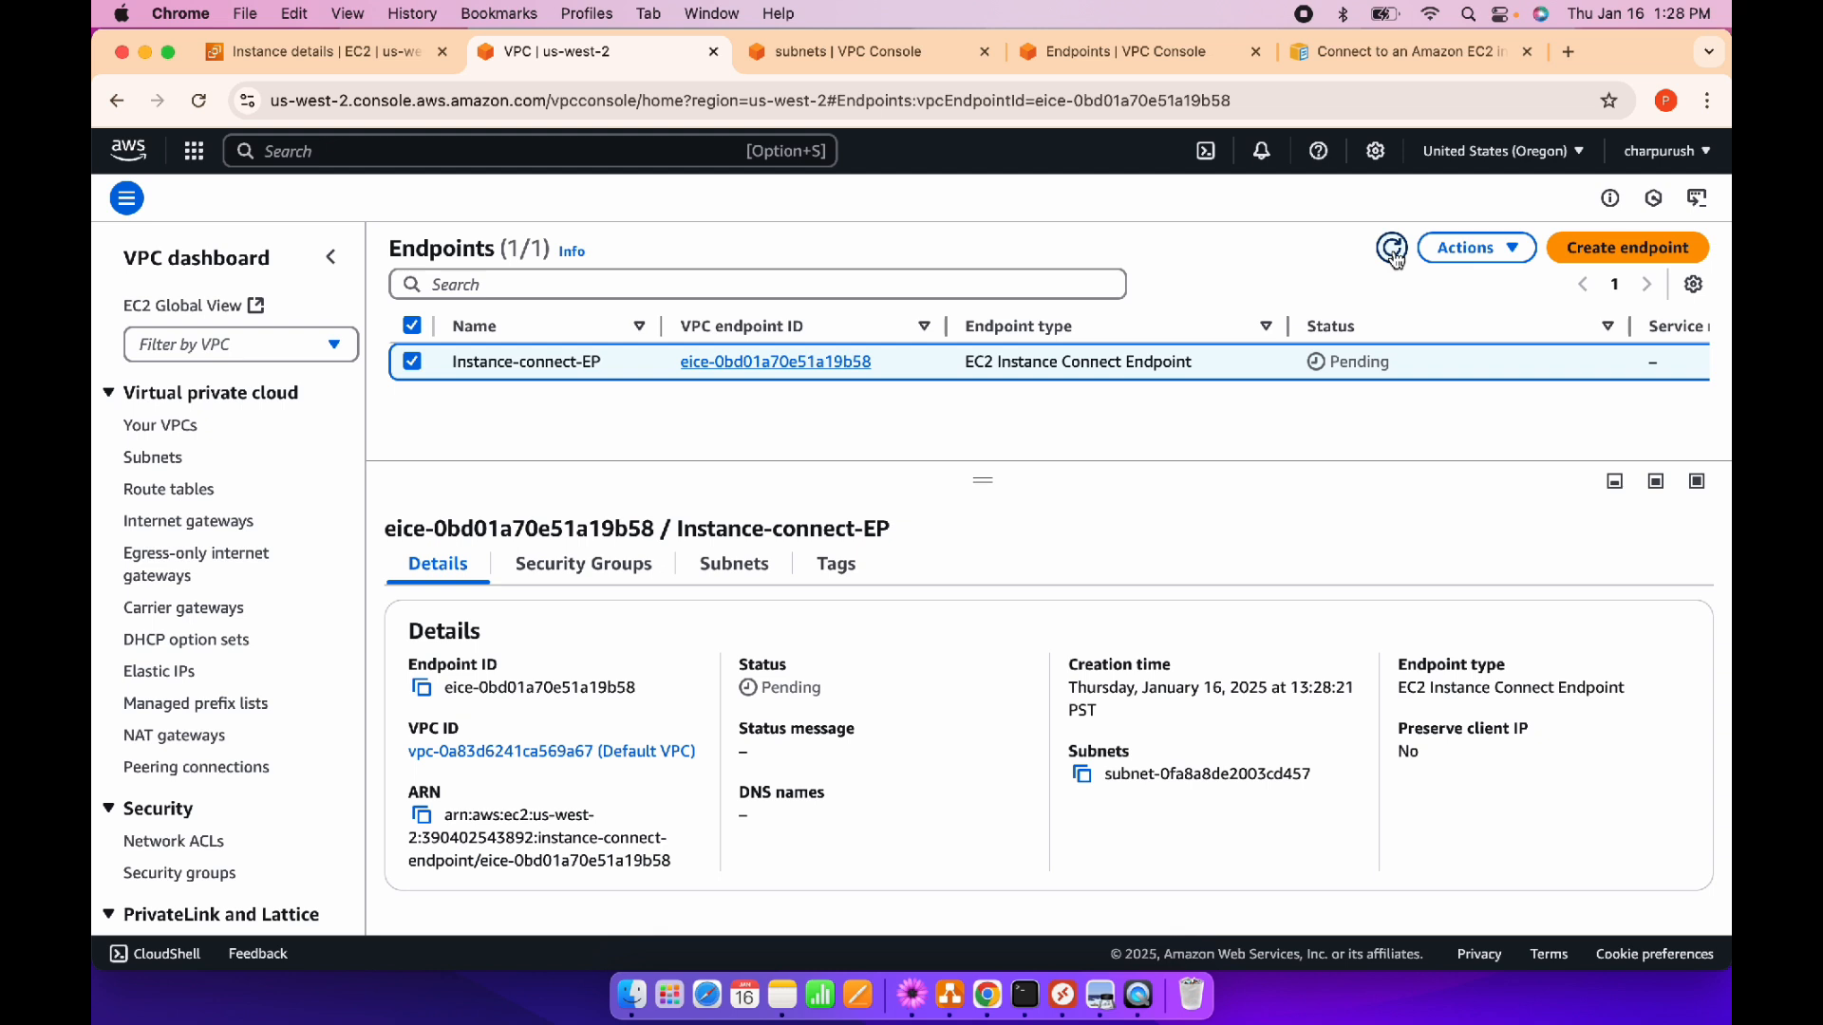
pyautogui.click(1392, 250)
pyautogui.click(1392, 250)
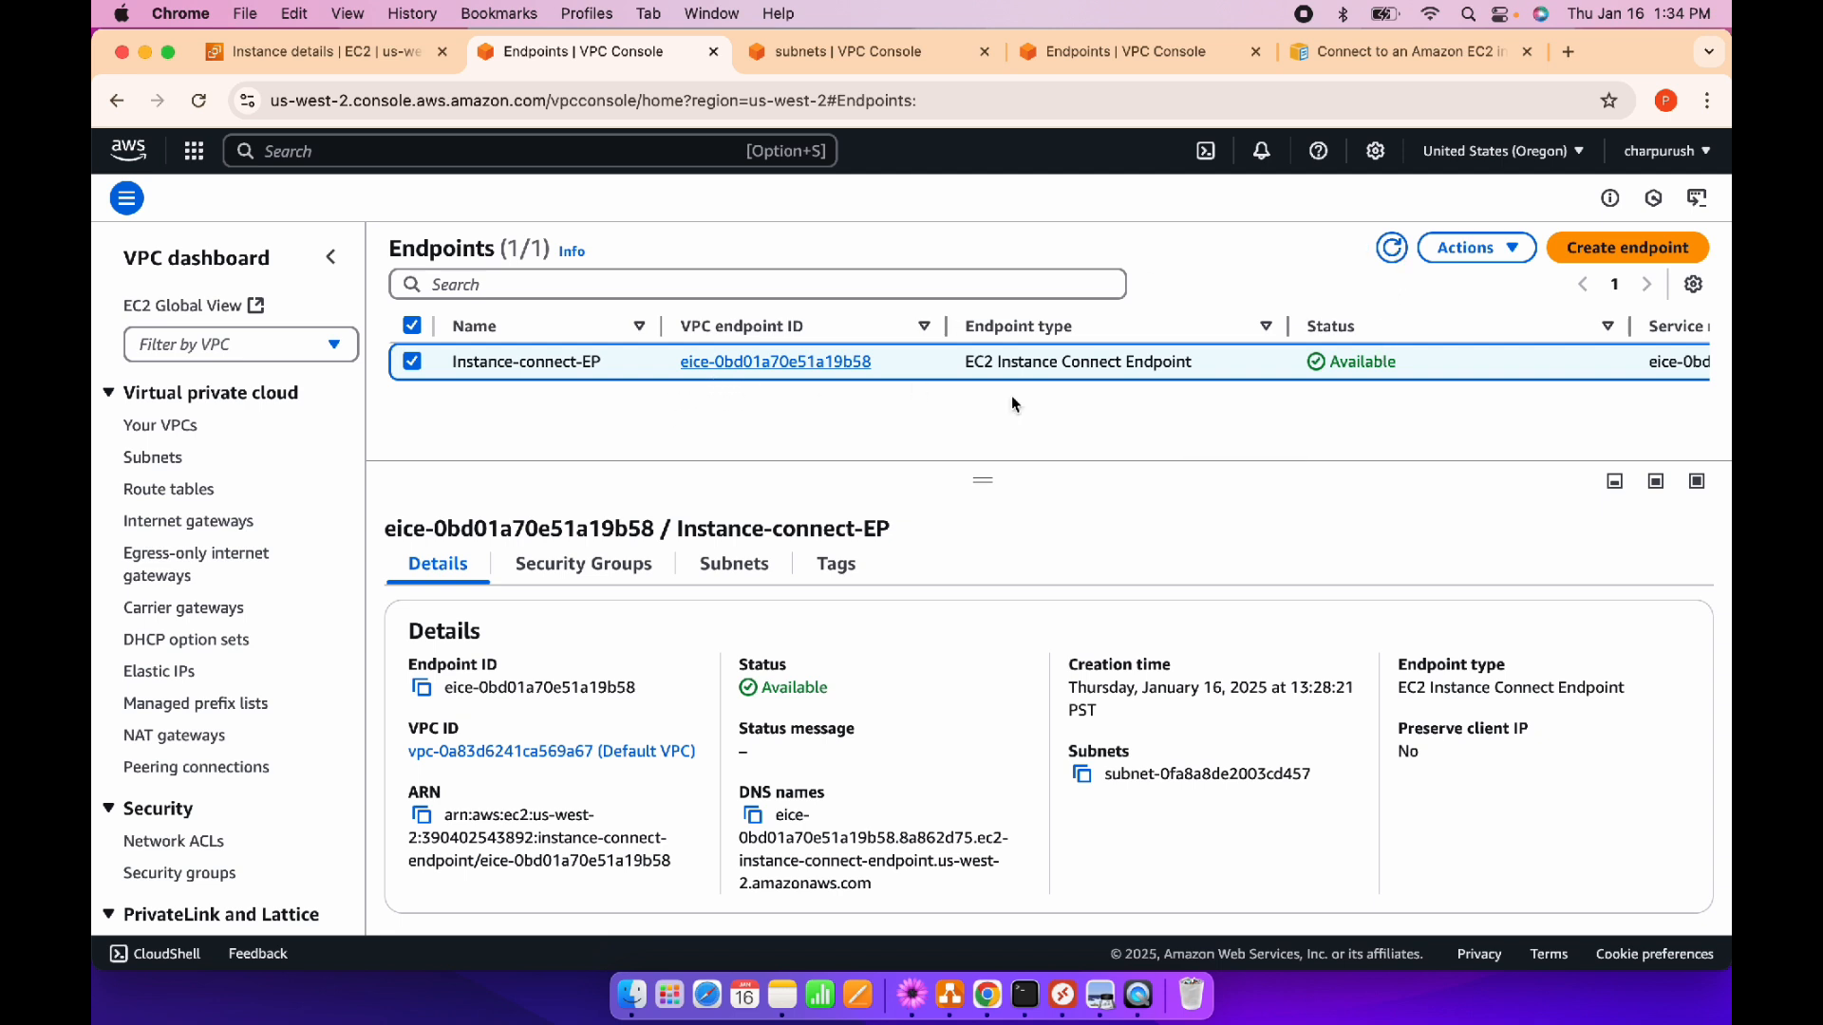
pyautogui.click(1391, 249)
pyautogui.moveTo(994, 484); pyautogui.dragTo(994, 475)
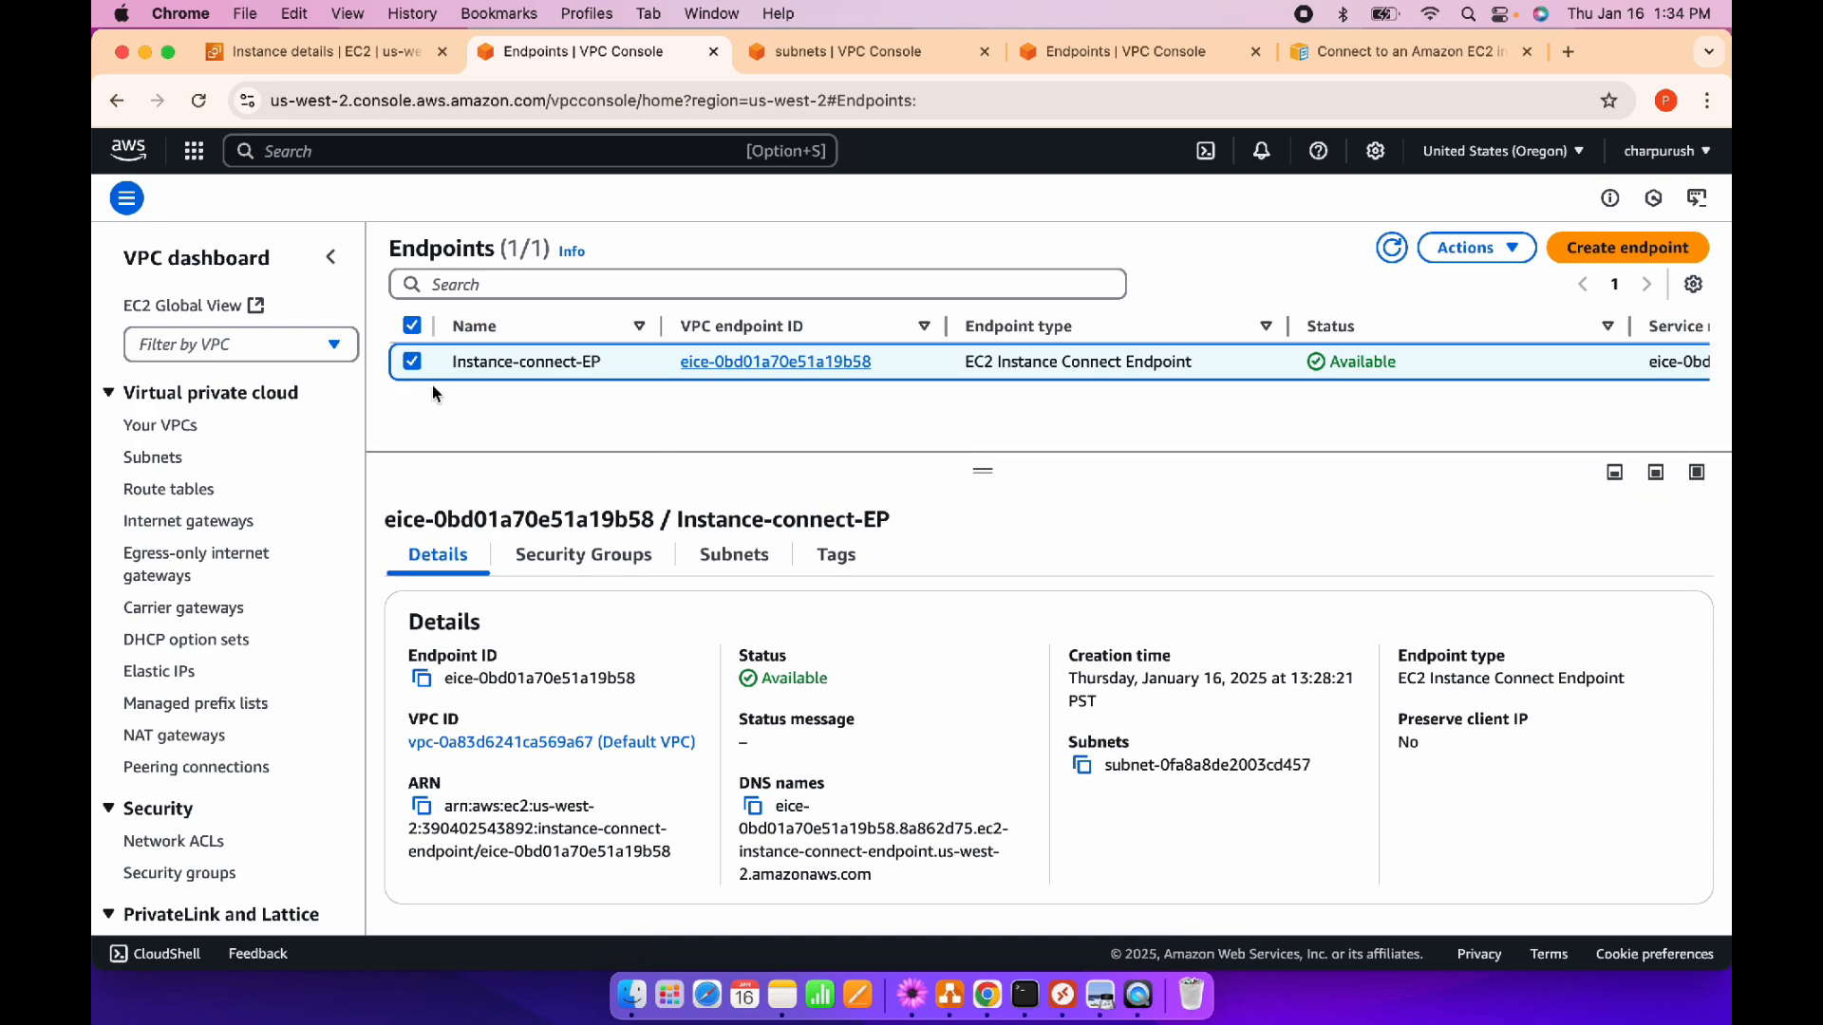
# Consult the instruction notes in TextMate, check the AWS CLI version in Terminal with aws --version and widen the terminal window
pyautogui.hotkey('ctrl', 'Up')
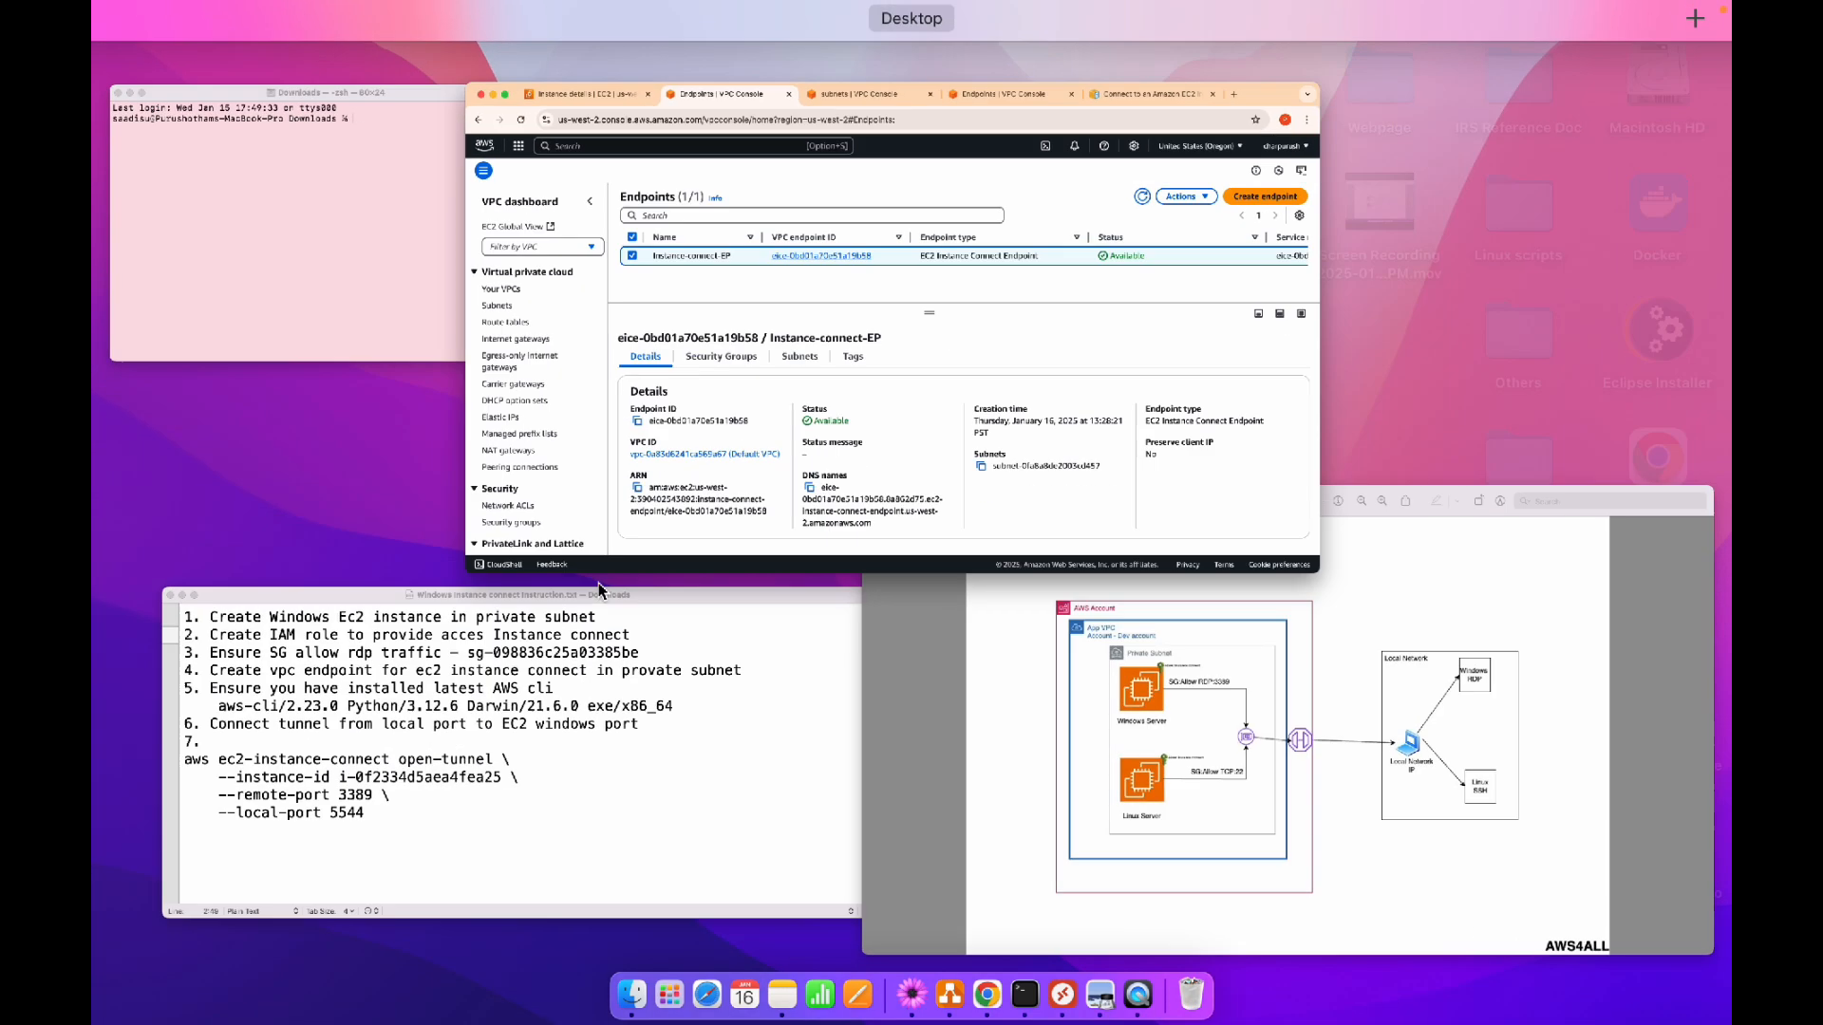
pyautogui.click(536, 771)
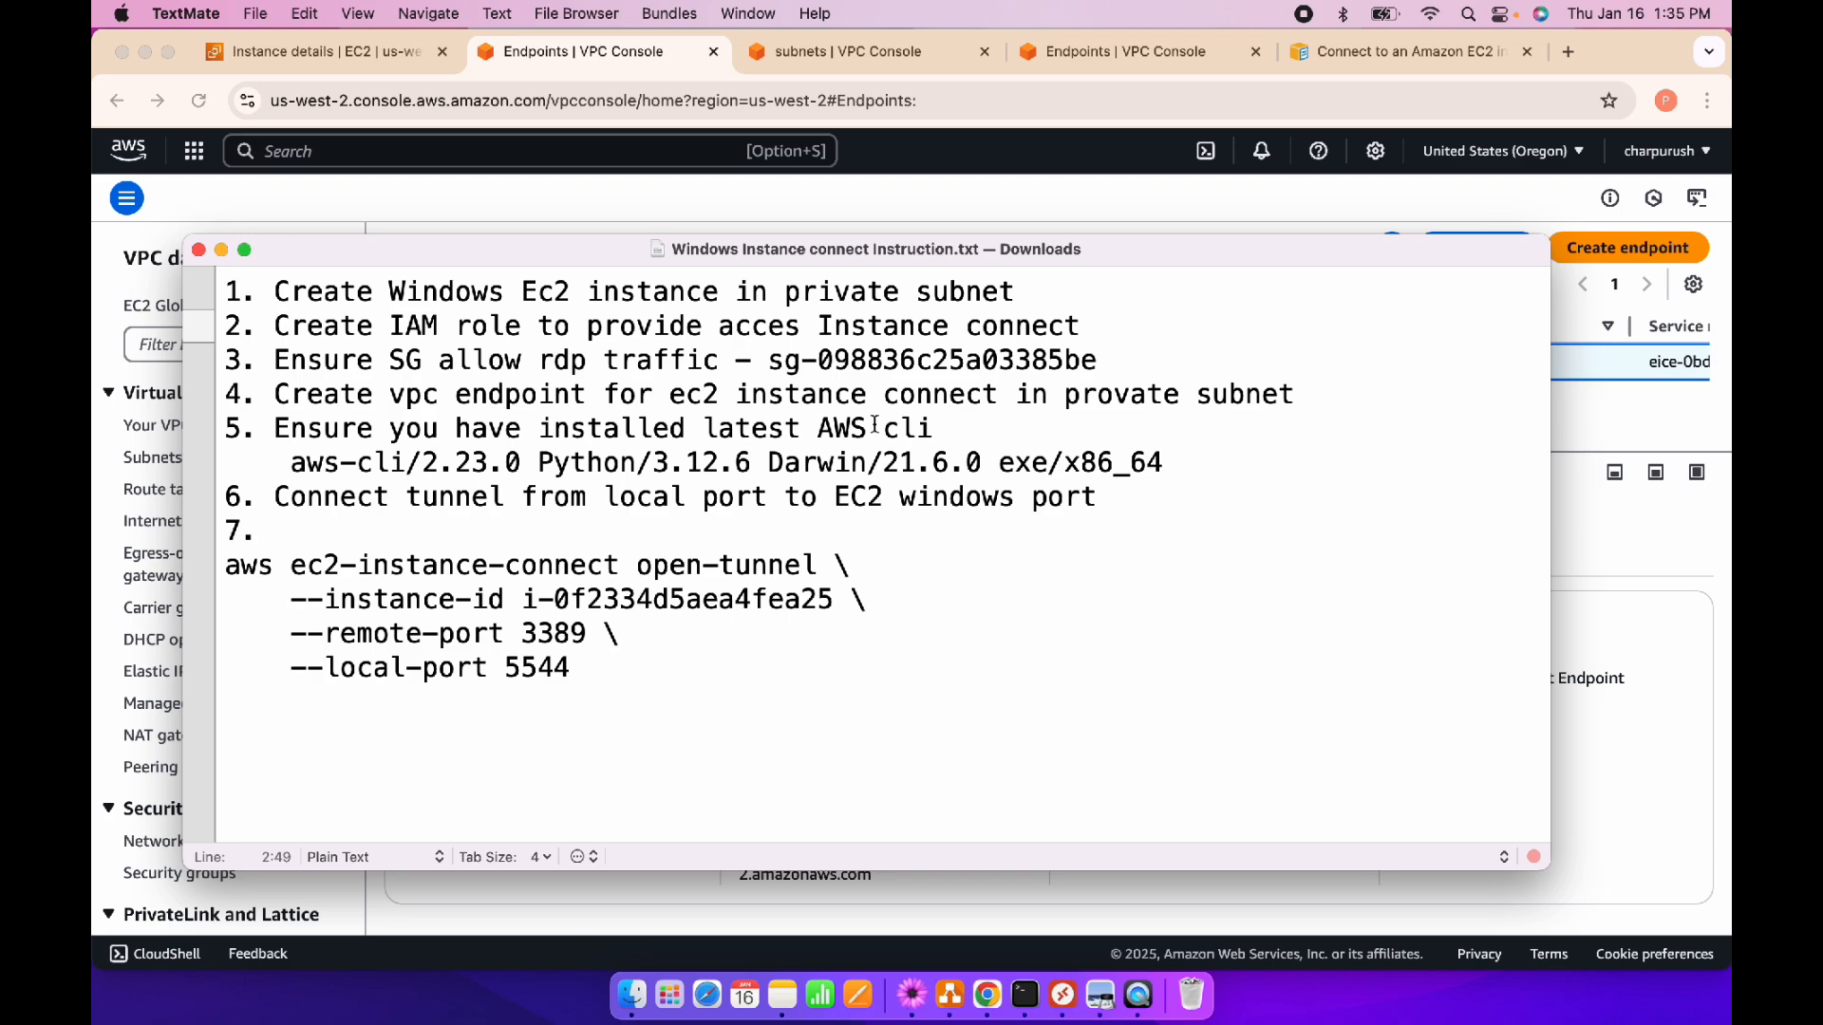
pyautogui.hotkey('ctrl', 'Up')
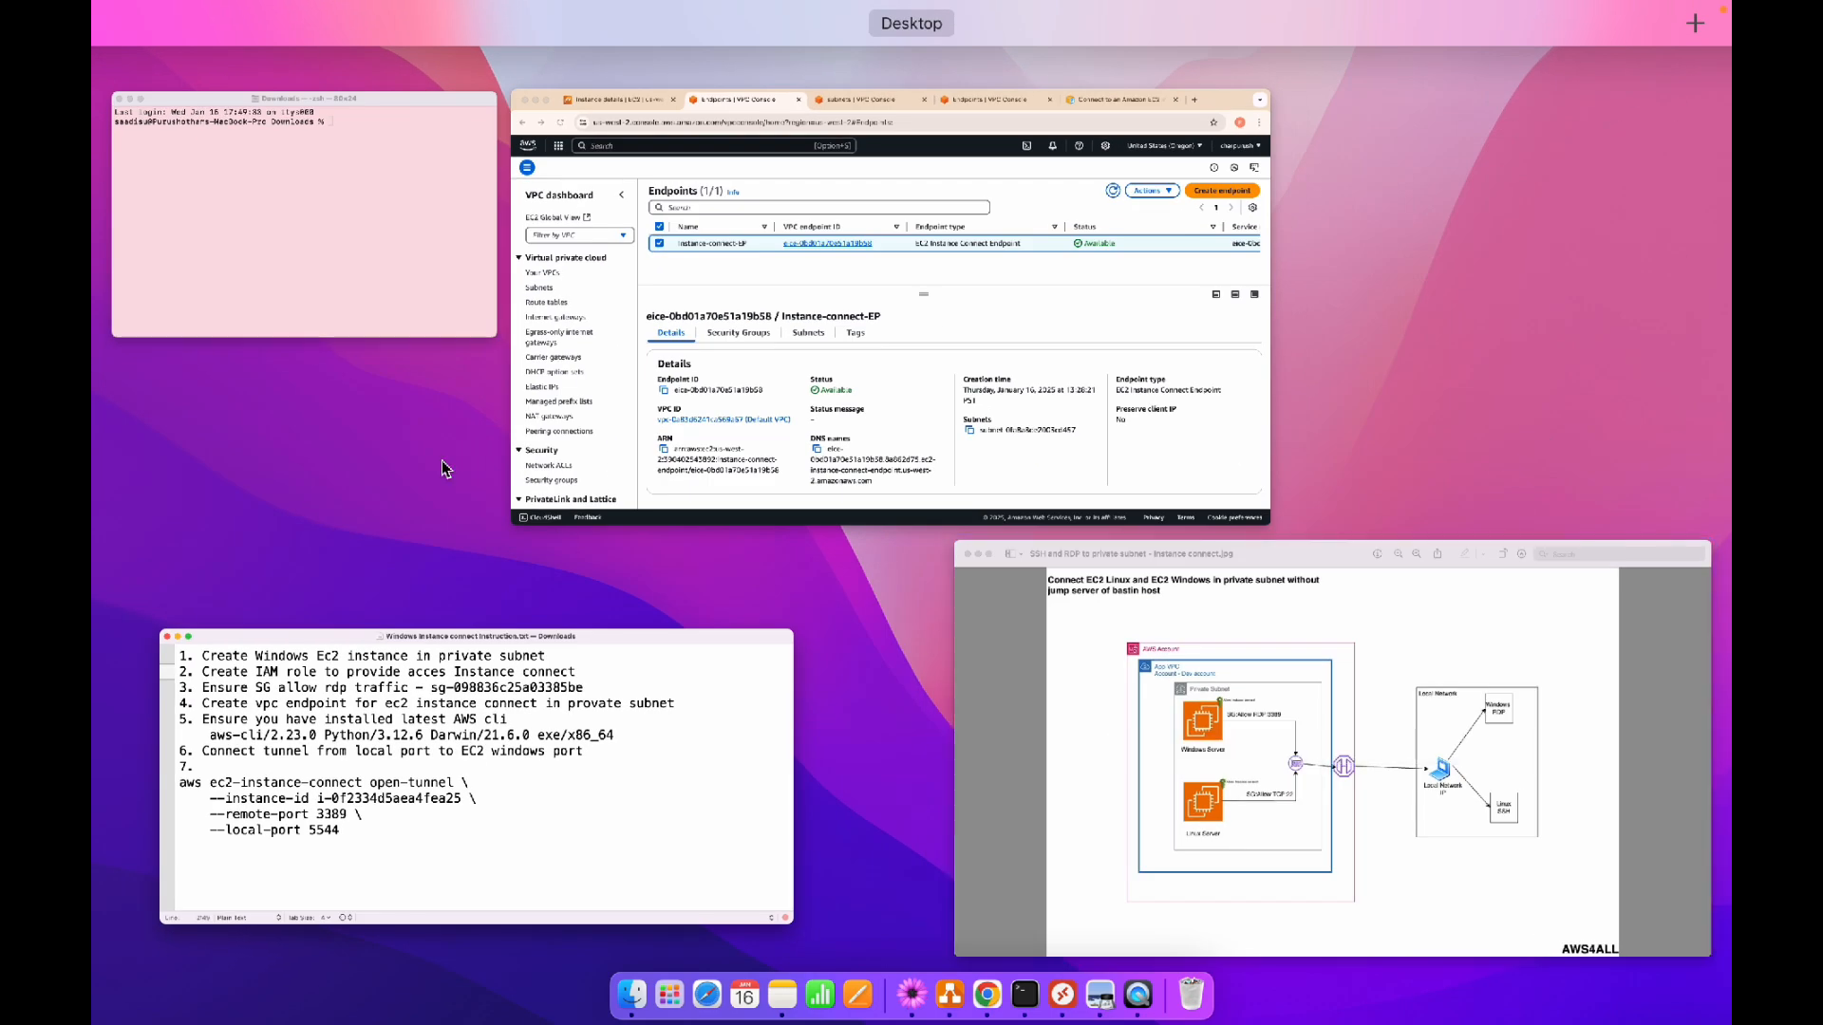
pyautogui.click(389, 225)
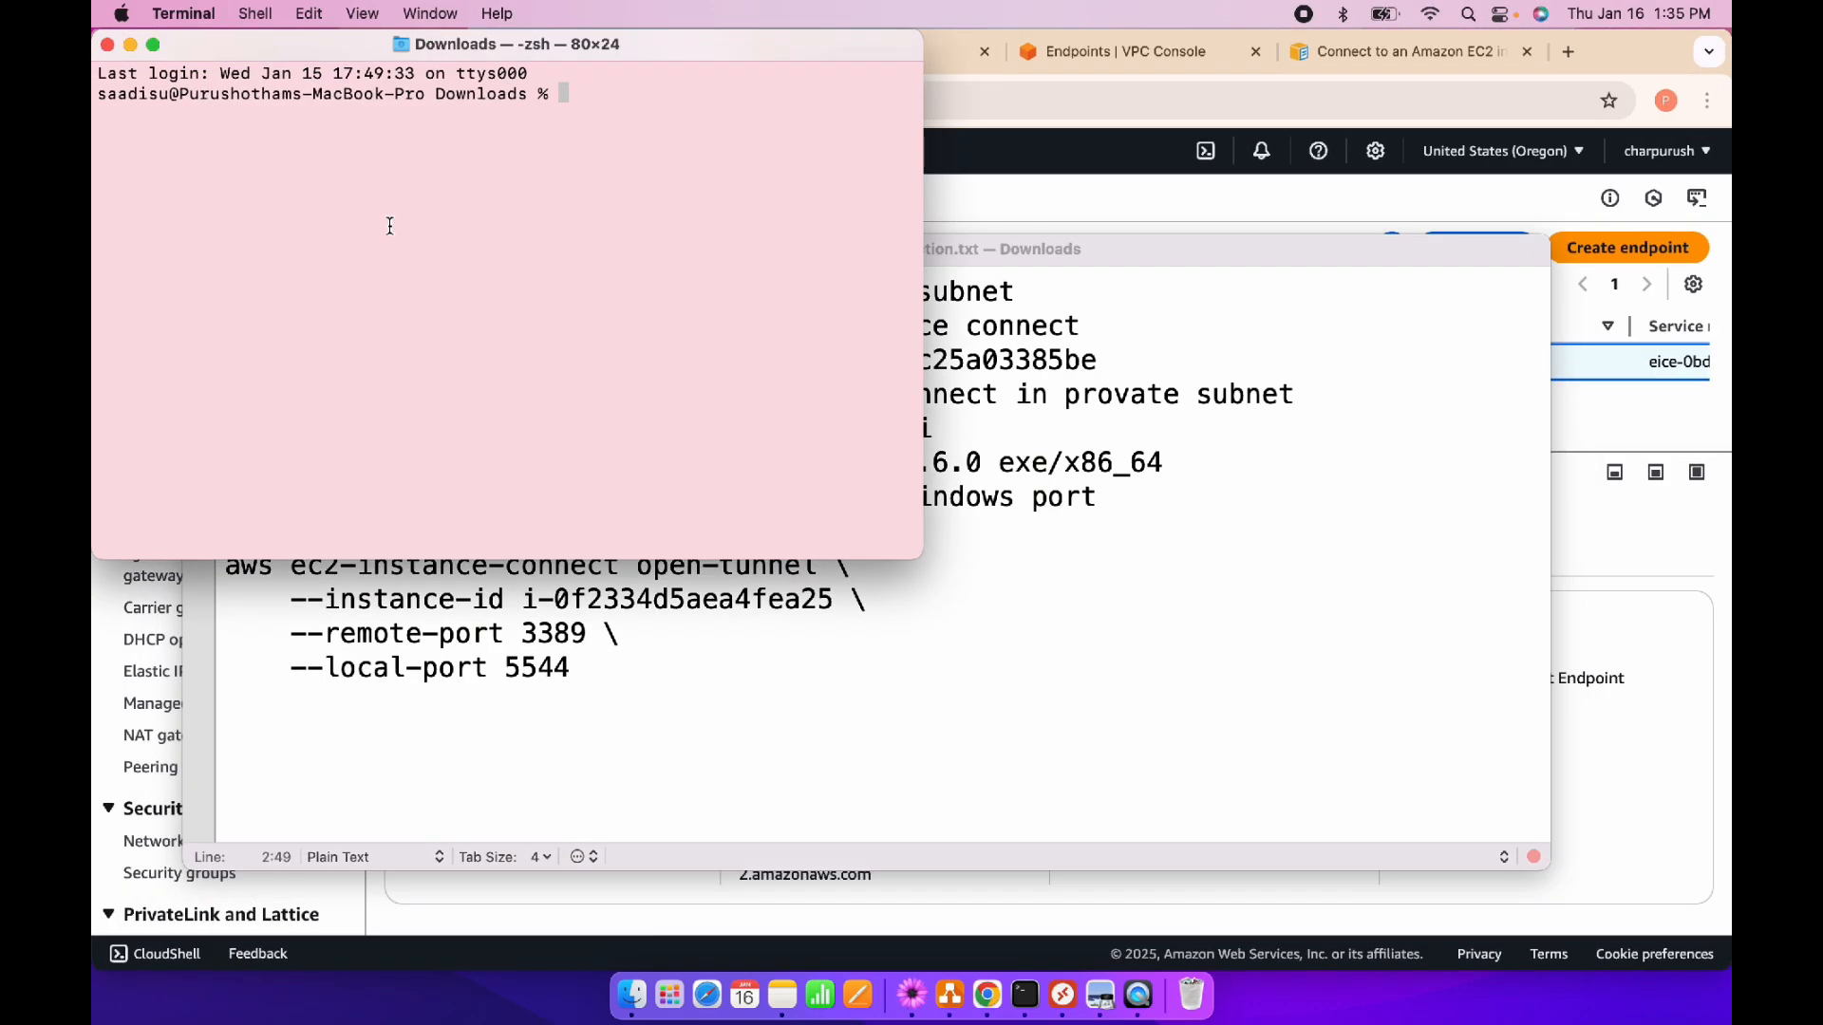
pyautogui.write('aws --version')
pyautogui.press('Return')
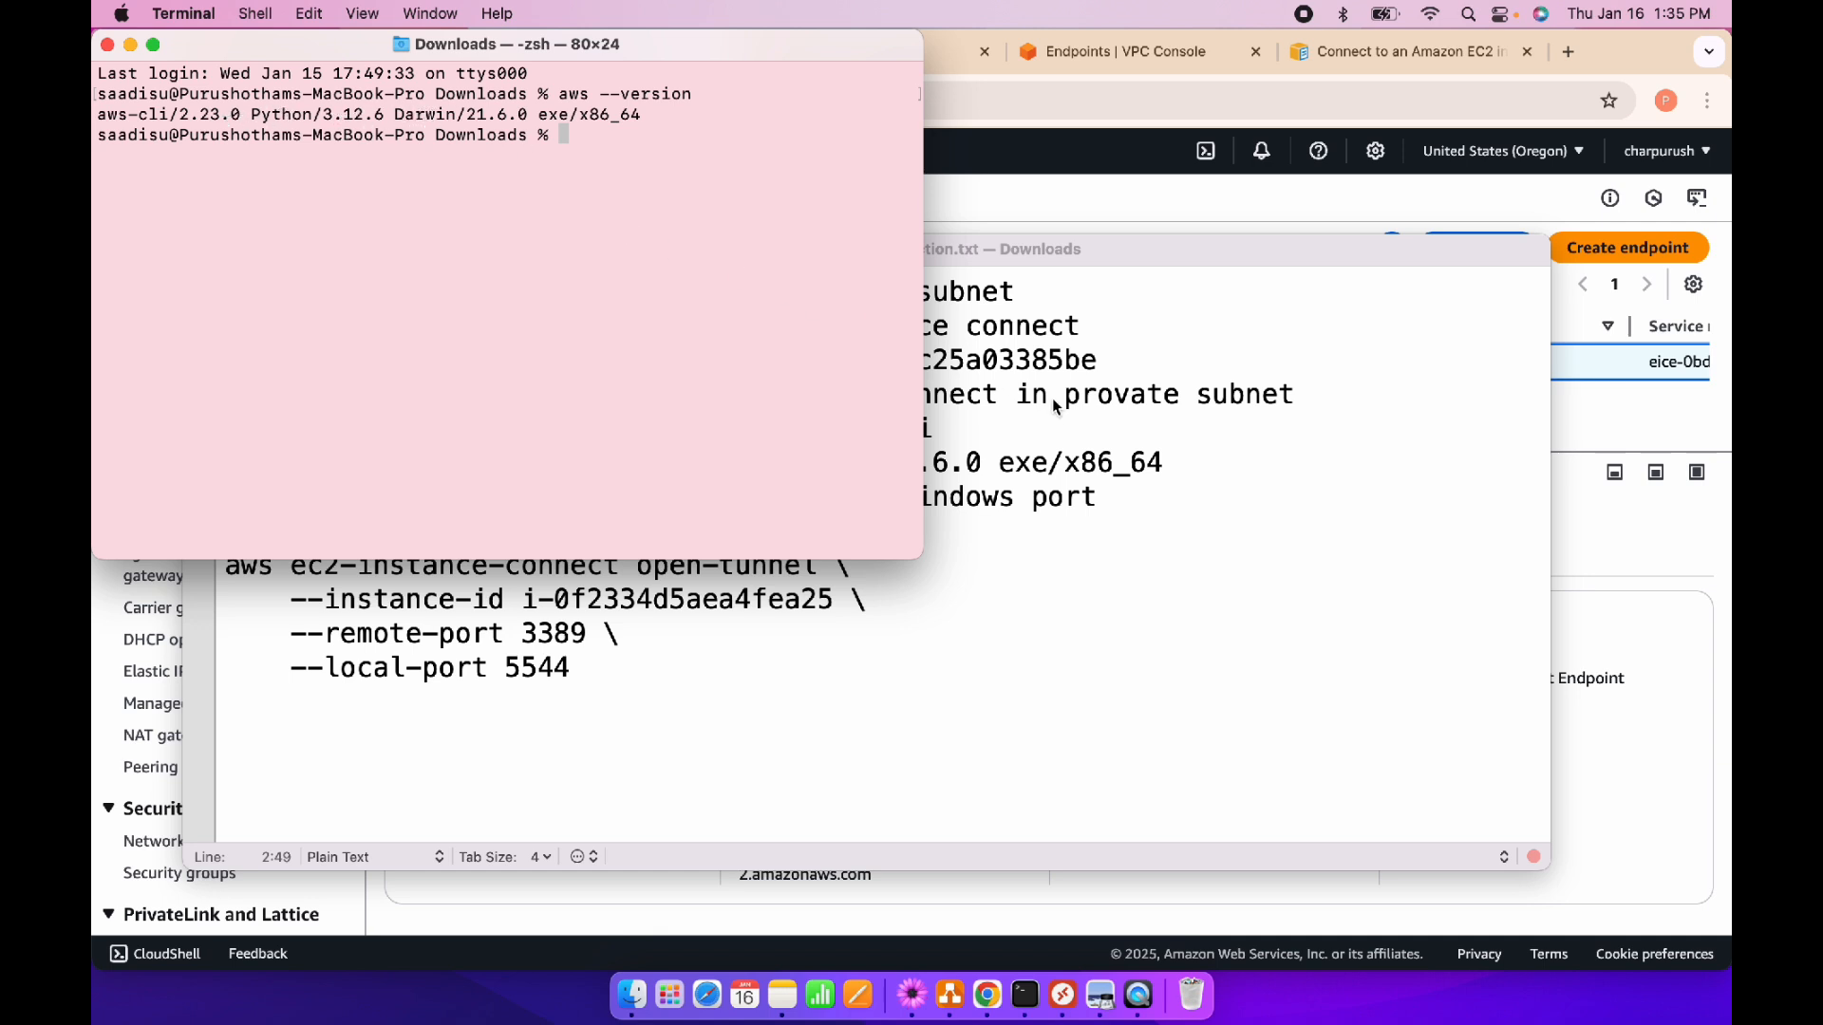
pyautogui.moveTo(924, 327); pyautogui.dragTo(1476, 334)
# Compare the instance ID in the notes' open-tunnel command with the ID on the temp-windows instance details page in Chrome
pyautogui.click(1282, 665)
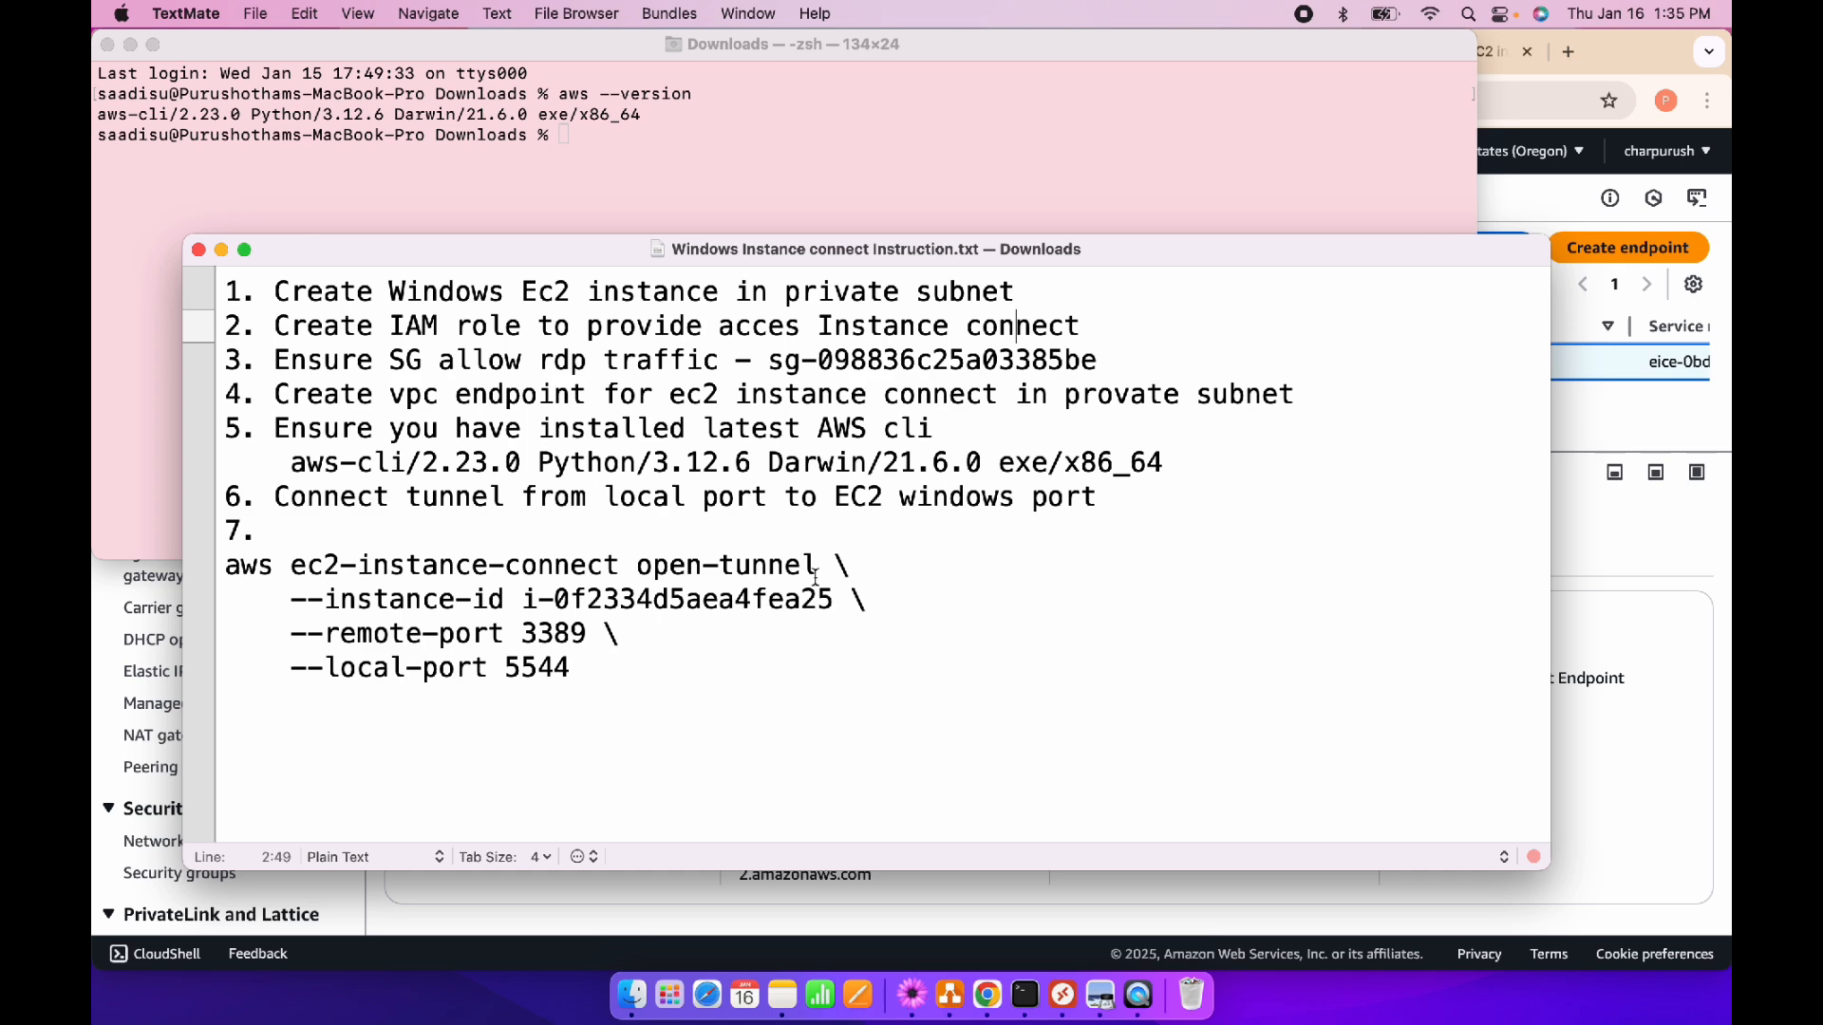
pyautogui.click(528, 599)
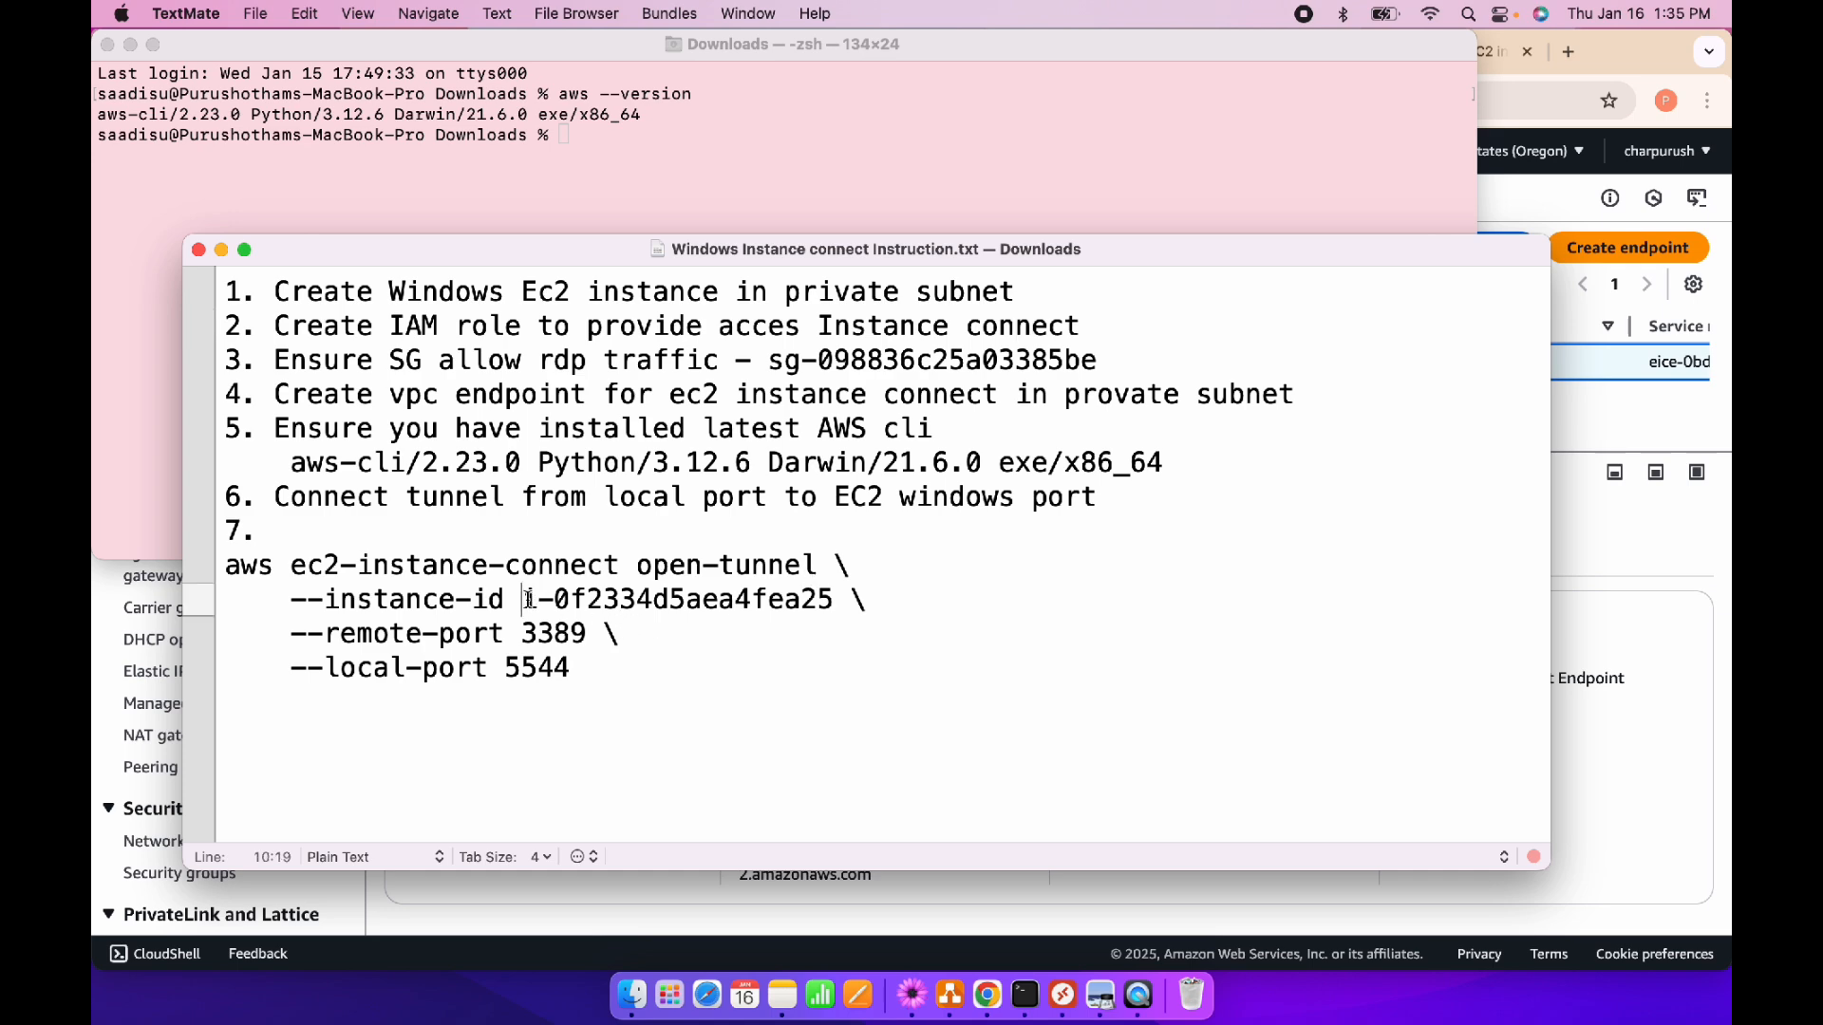
pyautogui.moveTo(528, 599); pyautogui.dragTo(829, 601)
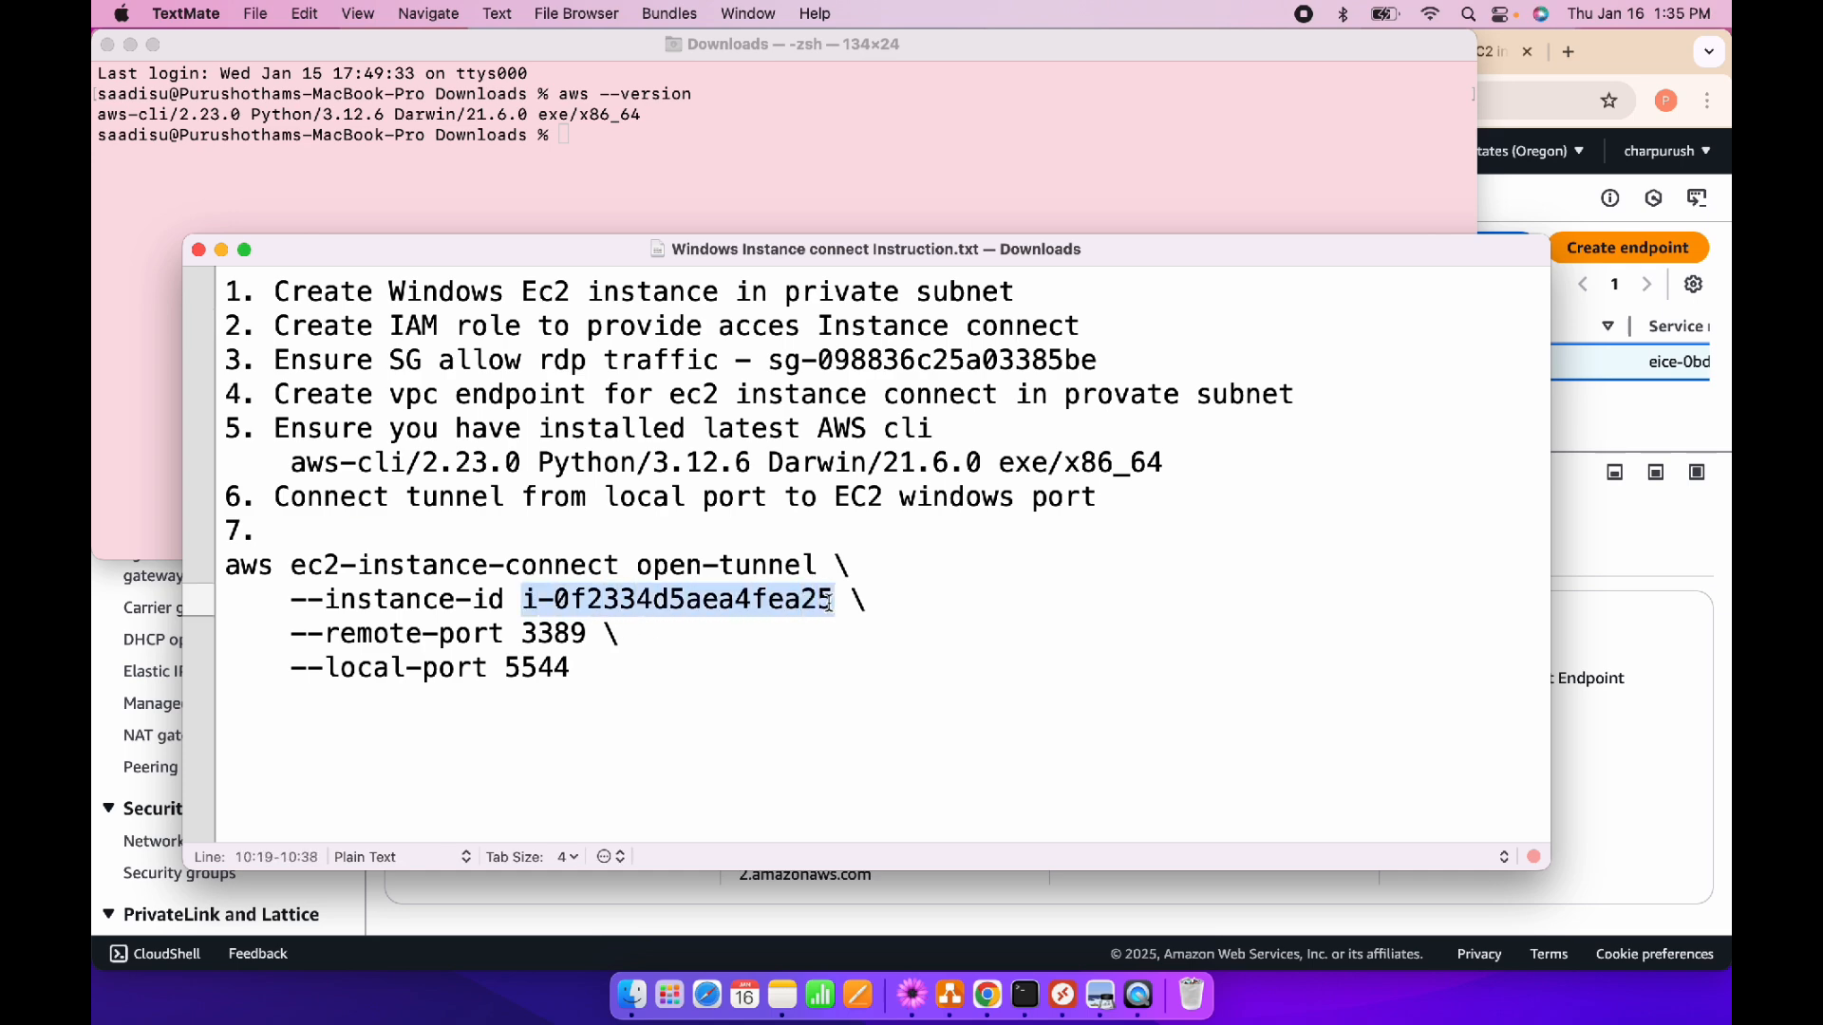
pyautogui.click(1696, 570)
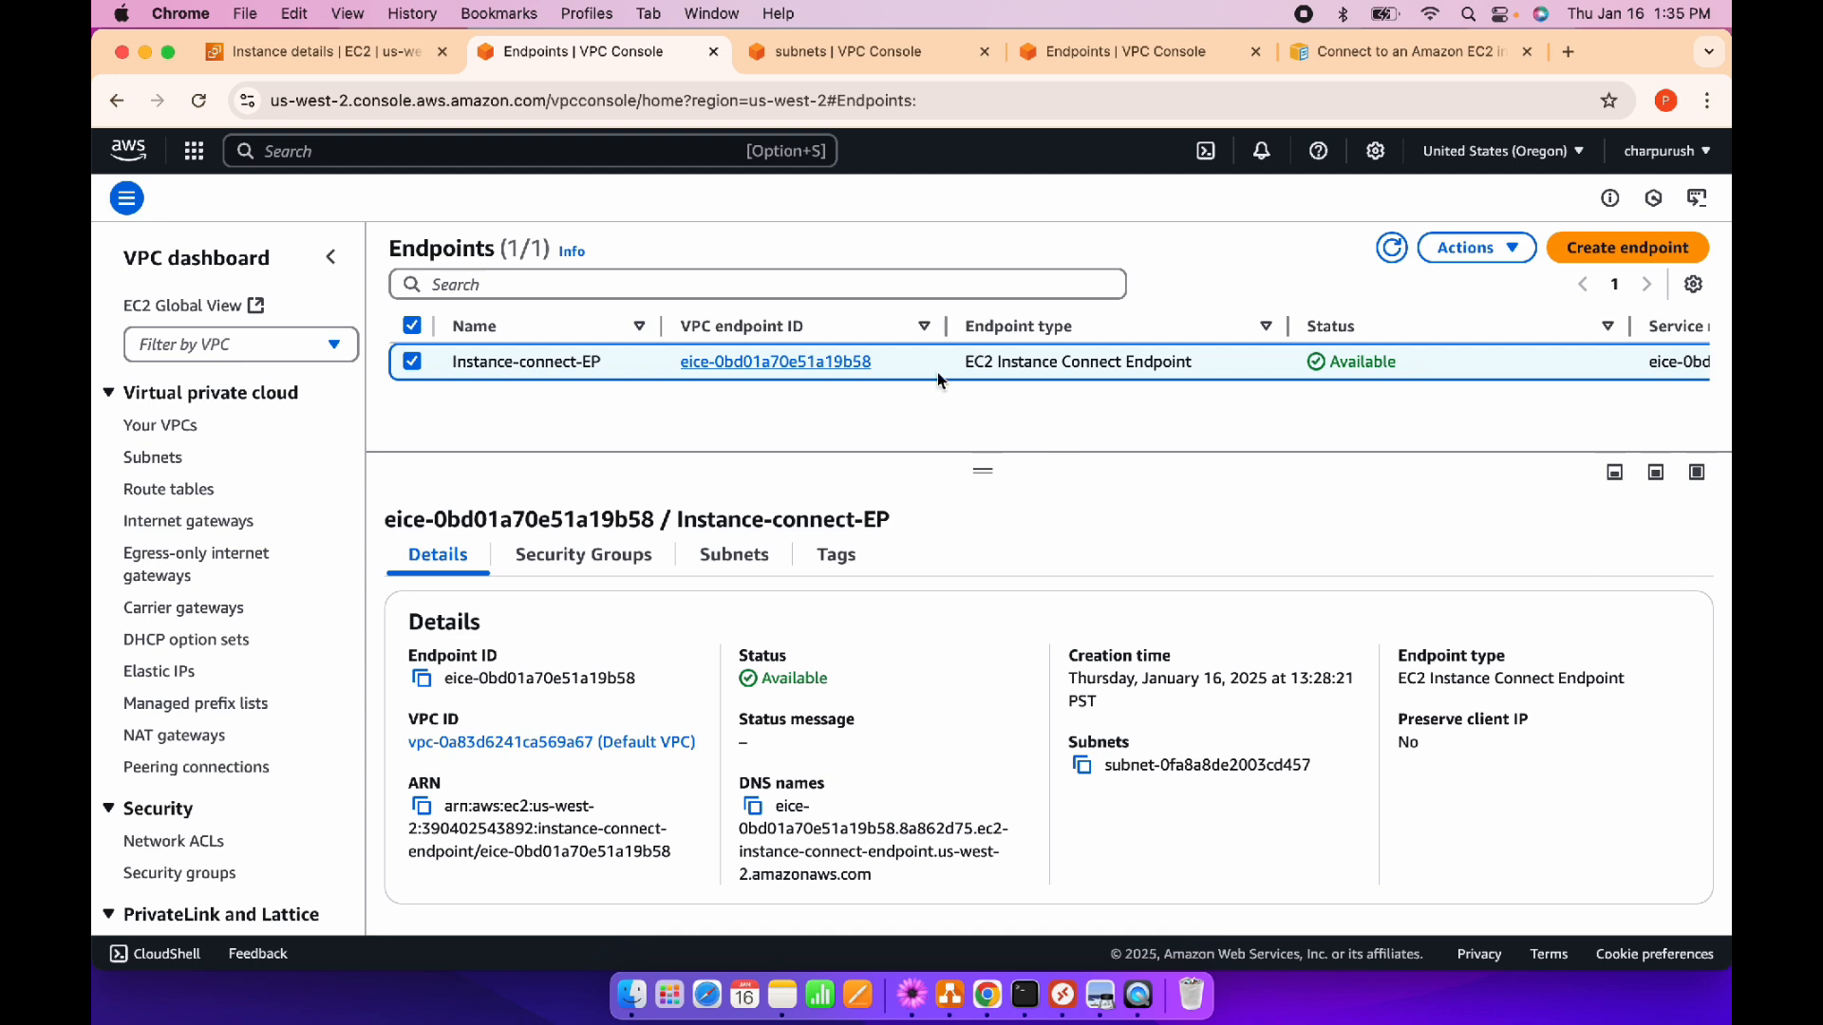
pyautogui.click(271, 55)
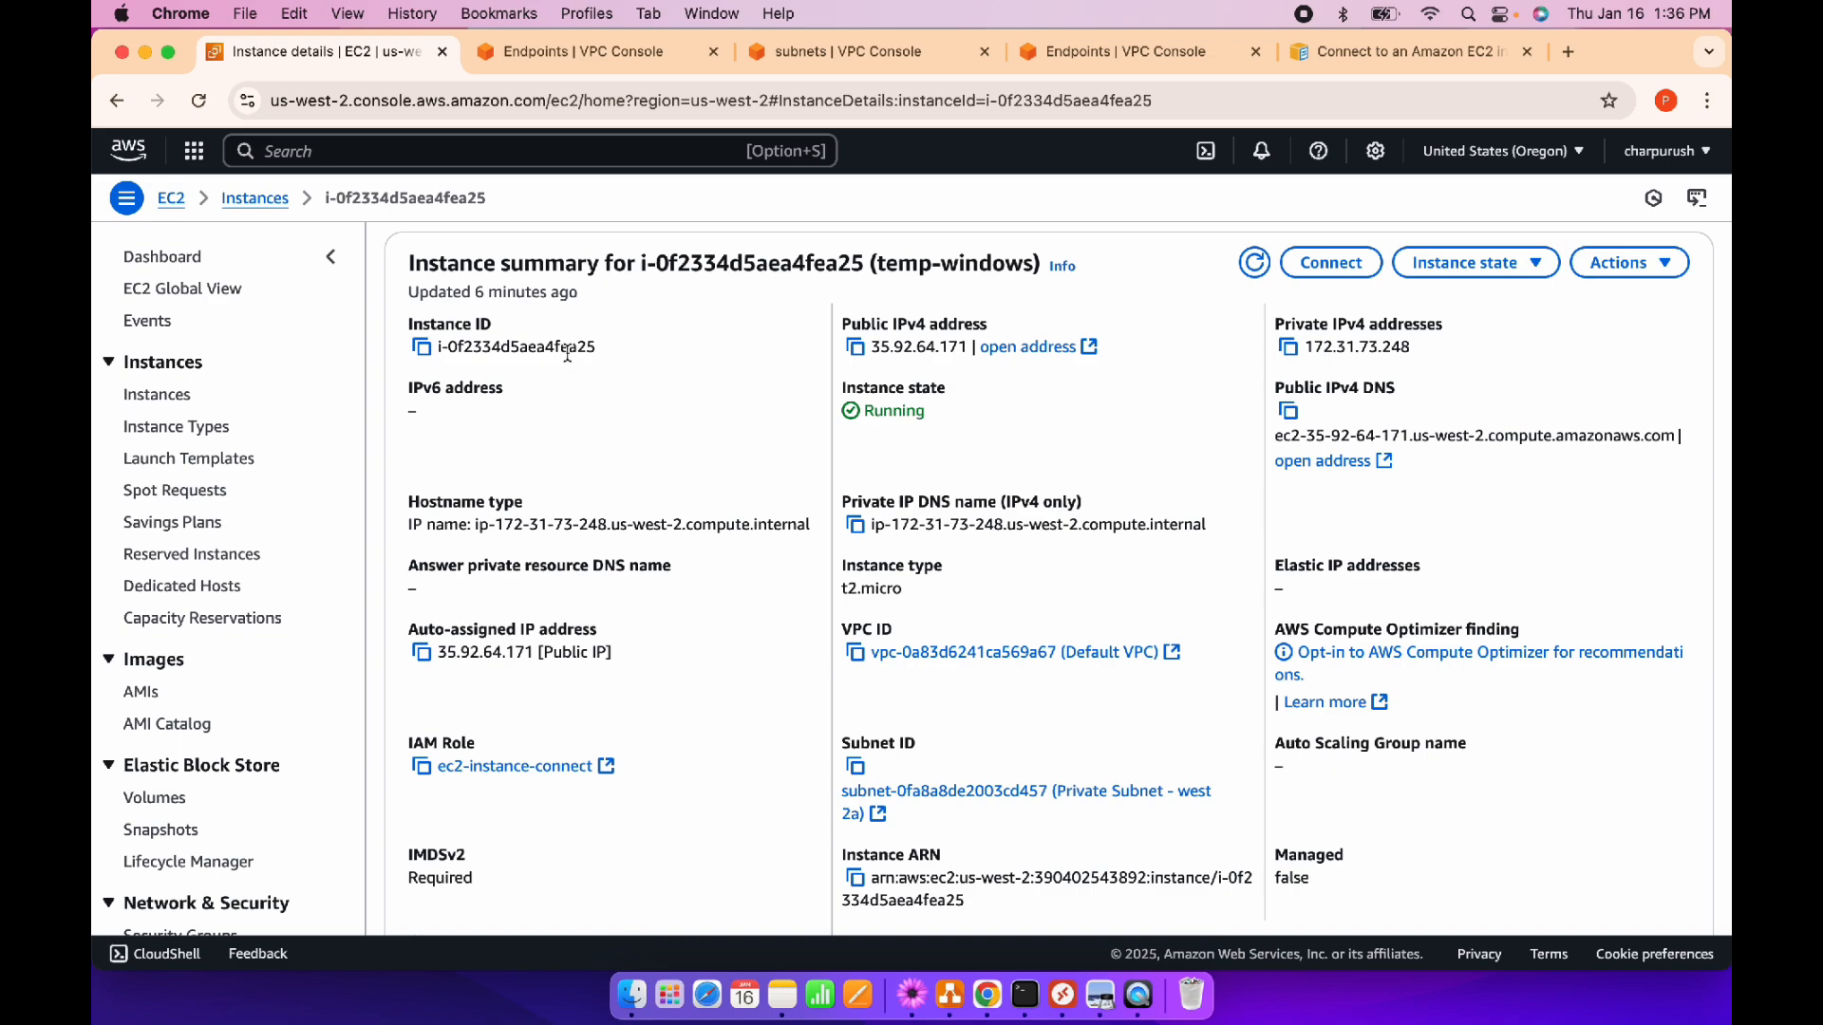
pyautogui.hotkey('ctrl', 'Up')
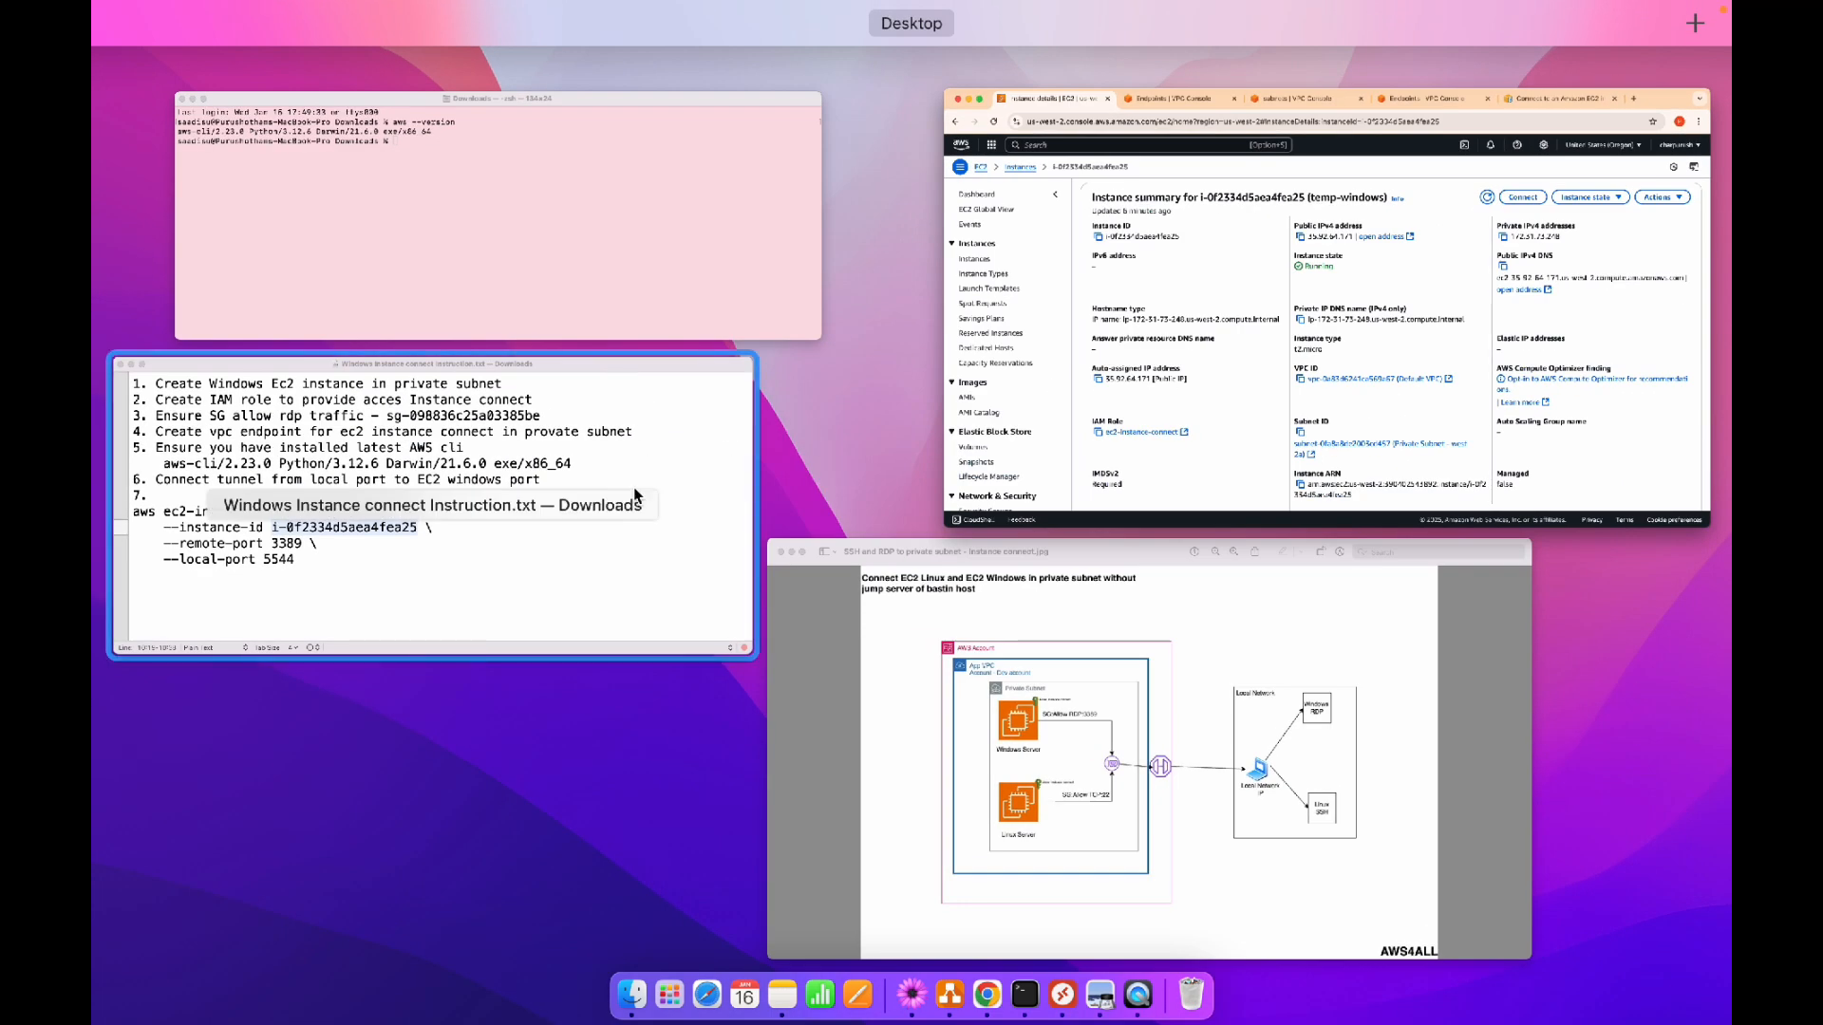
pyautogui.click(613, 587)
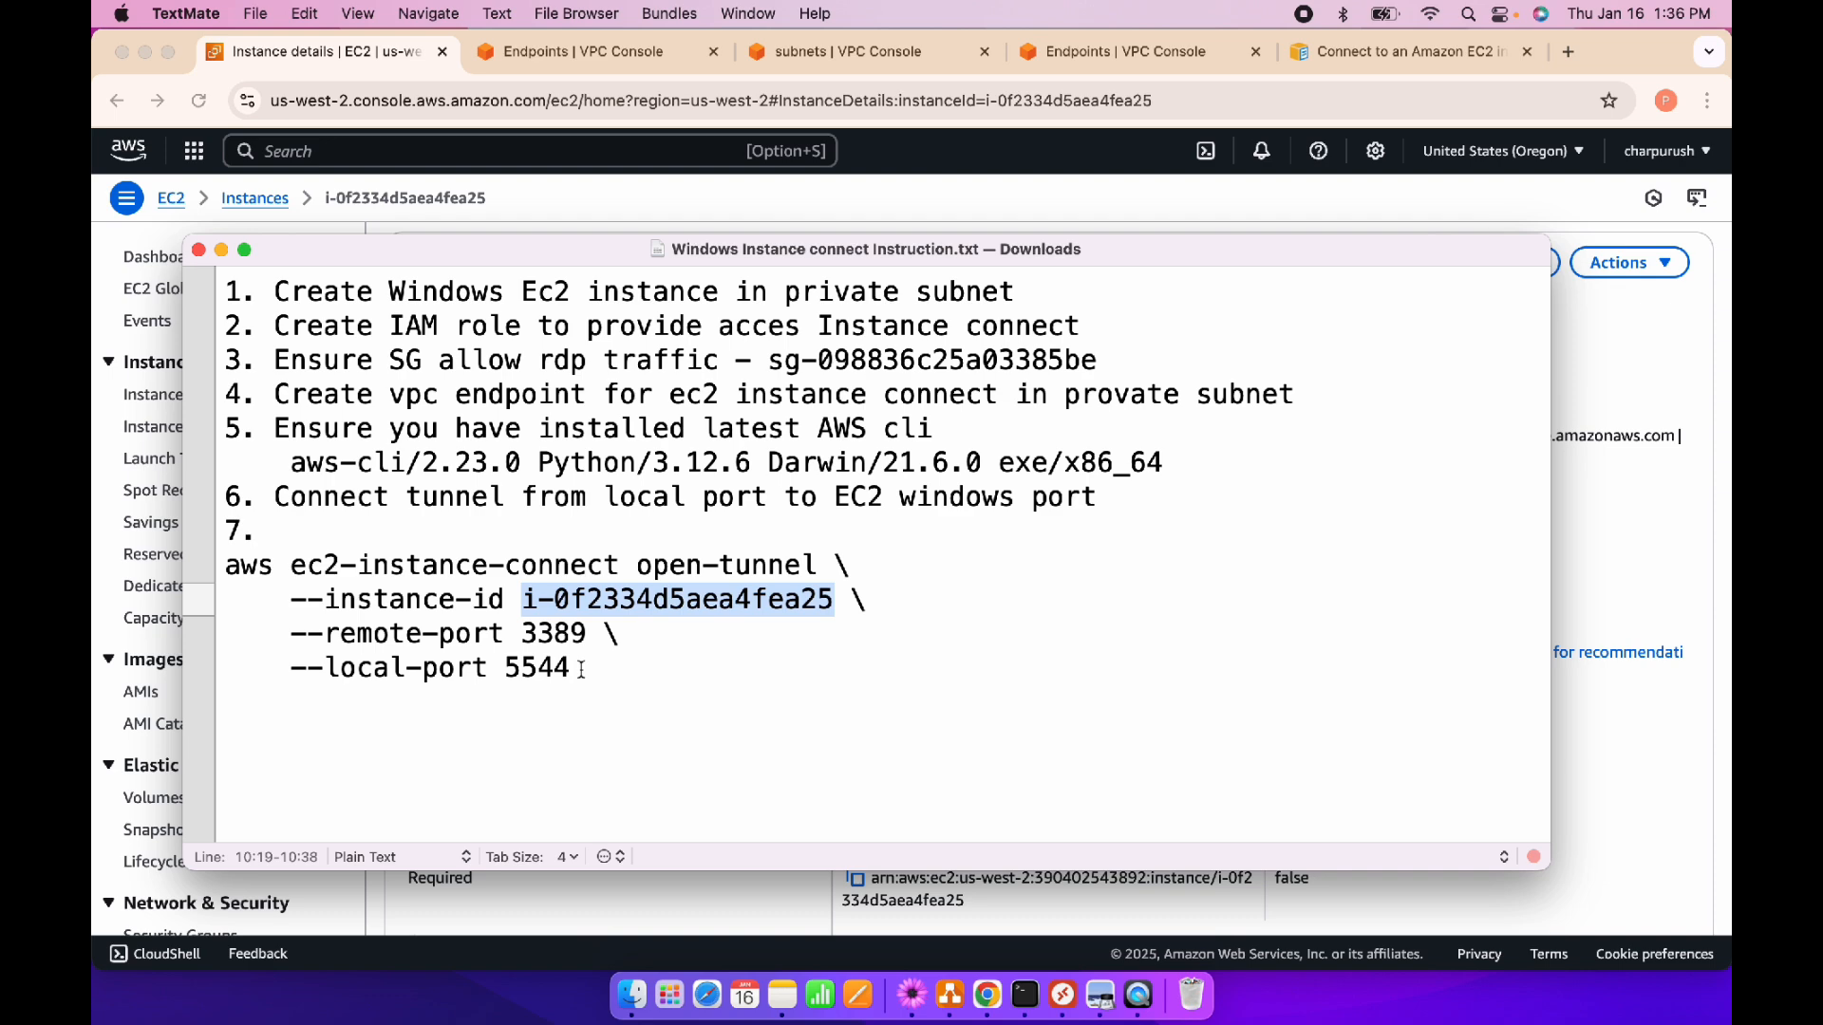
# Copy the aws ec2-instance-connect open-tunnel command from the notes and run it in Terminal with instance i-0f2334d5aea4fea25, remote port 3389 and local port 5544
pyautogui.hotkey('ctrl', 'Up')
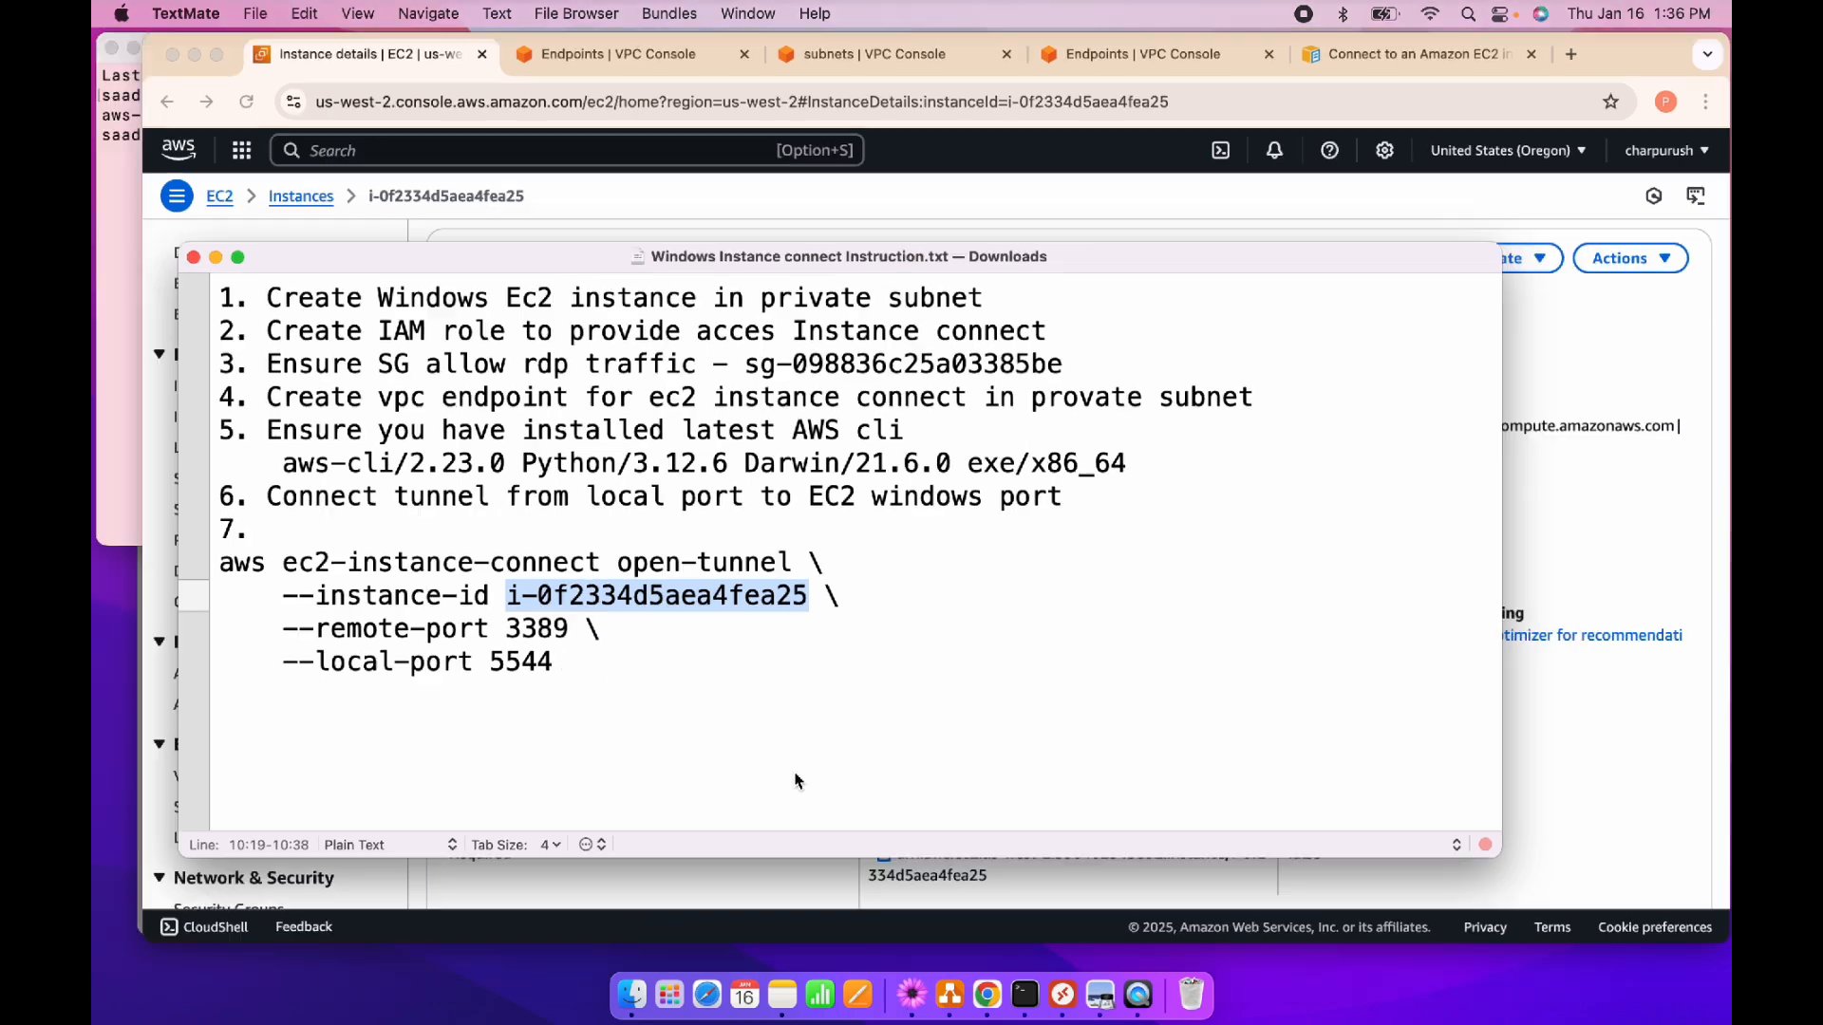
pyautogui.click(663, 262)
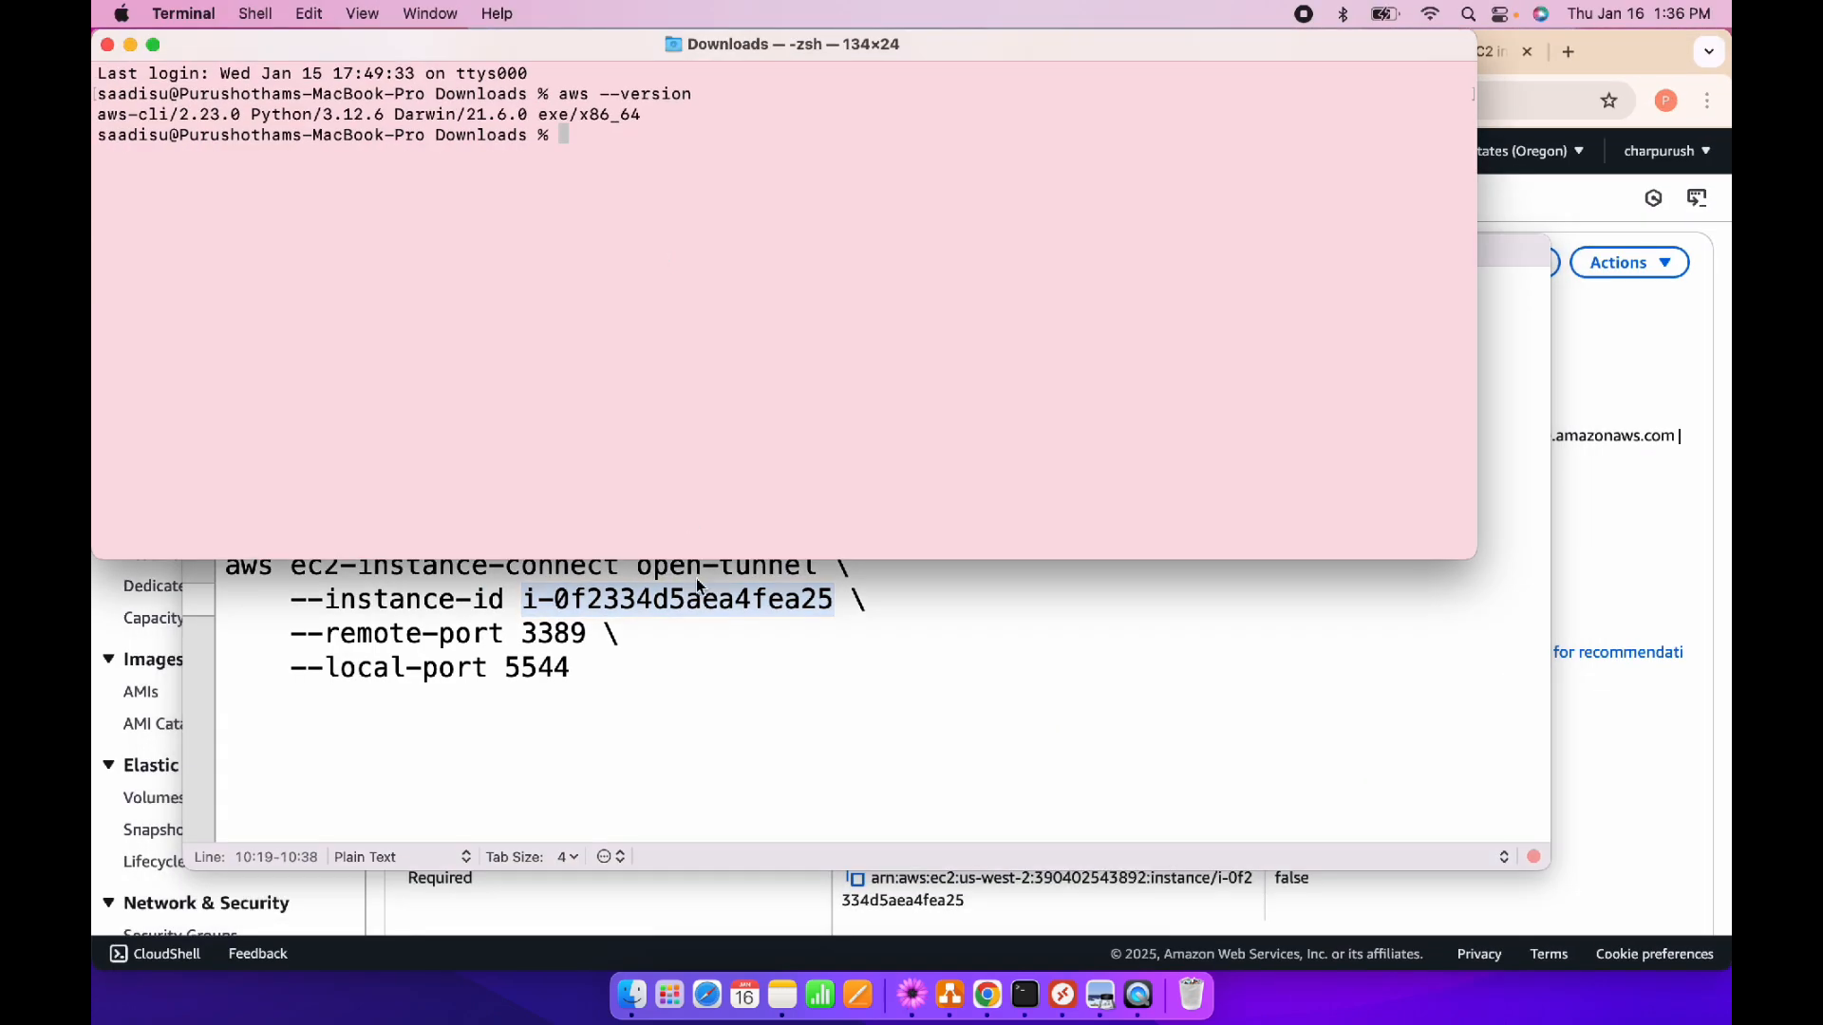
pyautogui.click(696, 682)
pyautogui.click(584, 675)
pyautogui.moveTo(584, 675); pyautogui.dragTo(213, 583)
pyautogui.press('super+c')
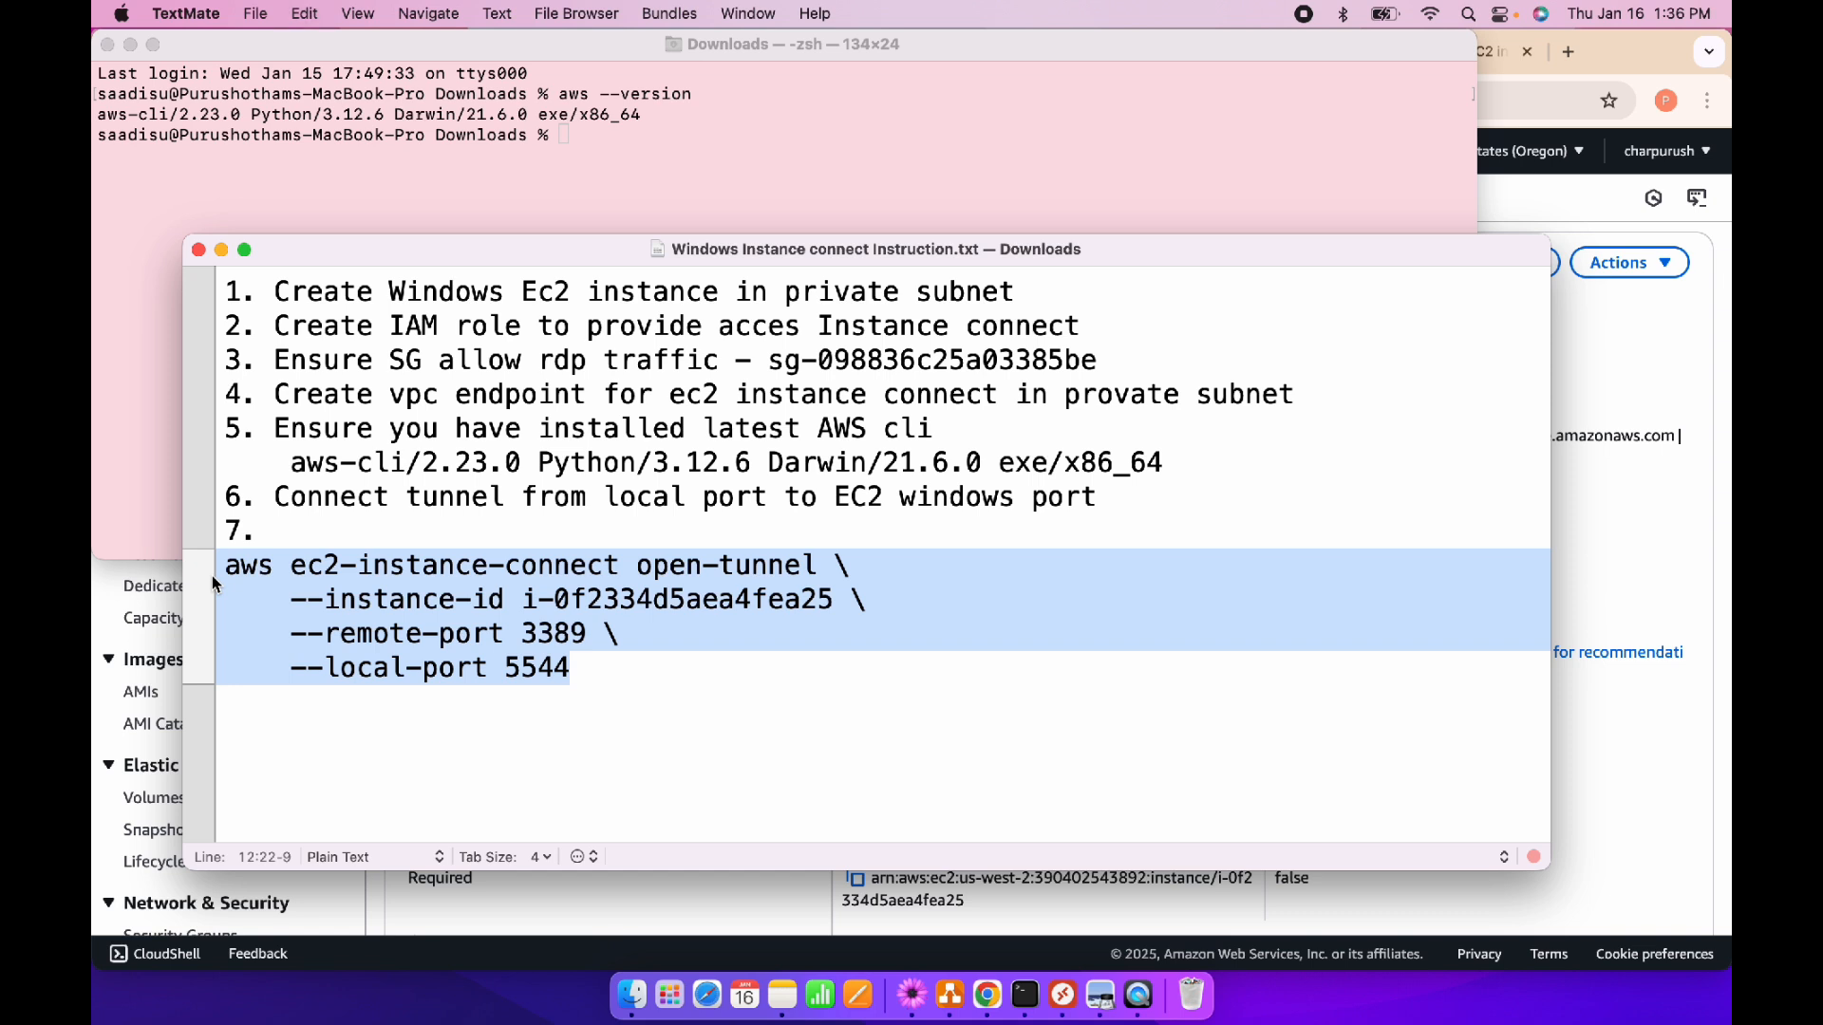
pyautogui.click(565, 137)
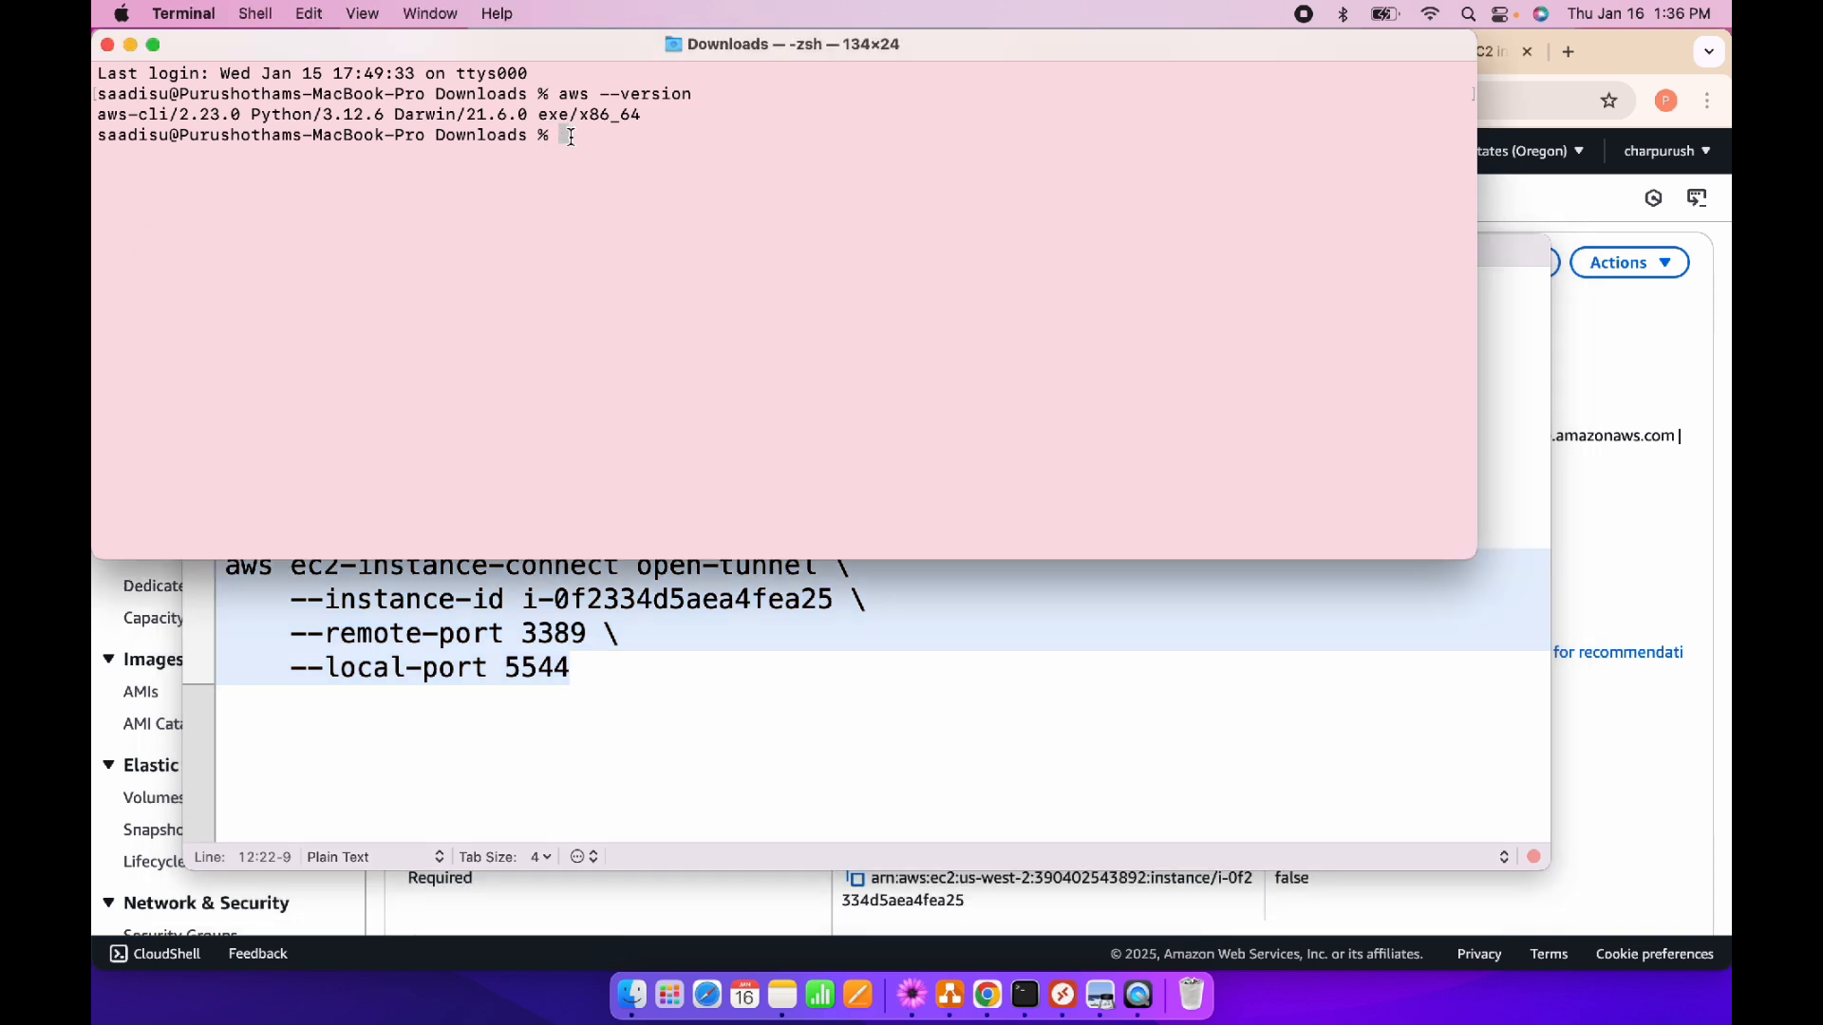
pyautogui.rightClick(568, 136)
pyautogui.click(606, 175)
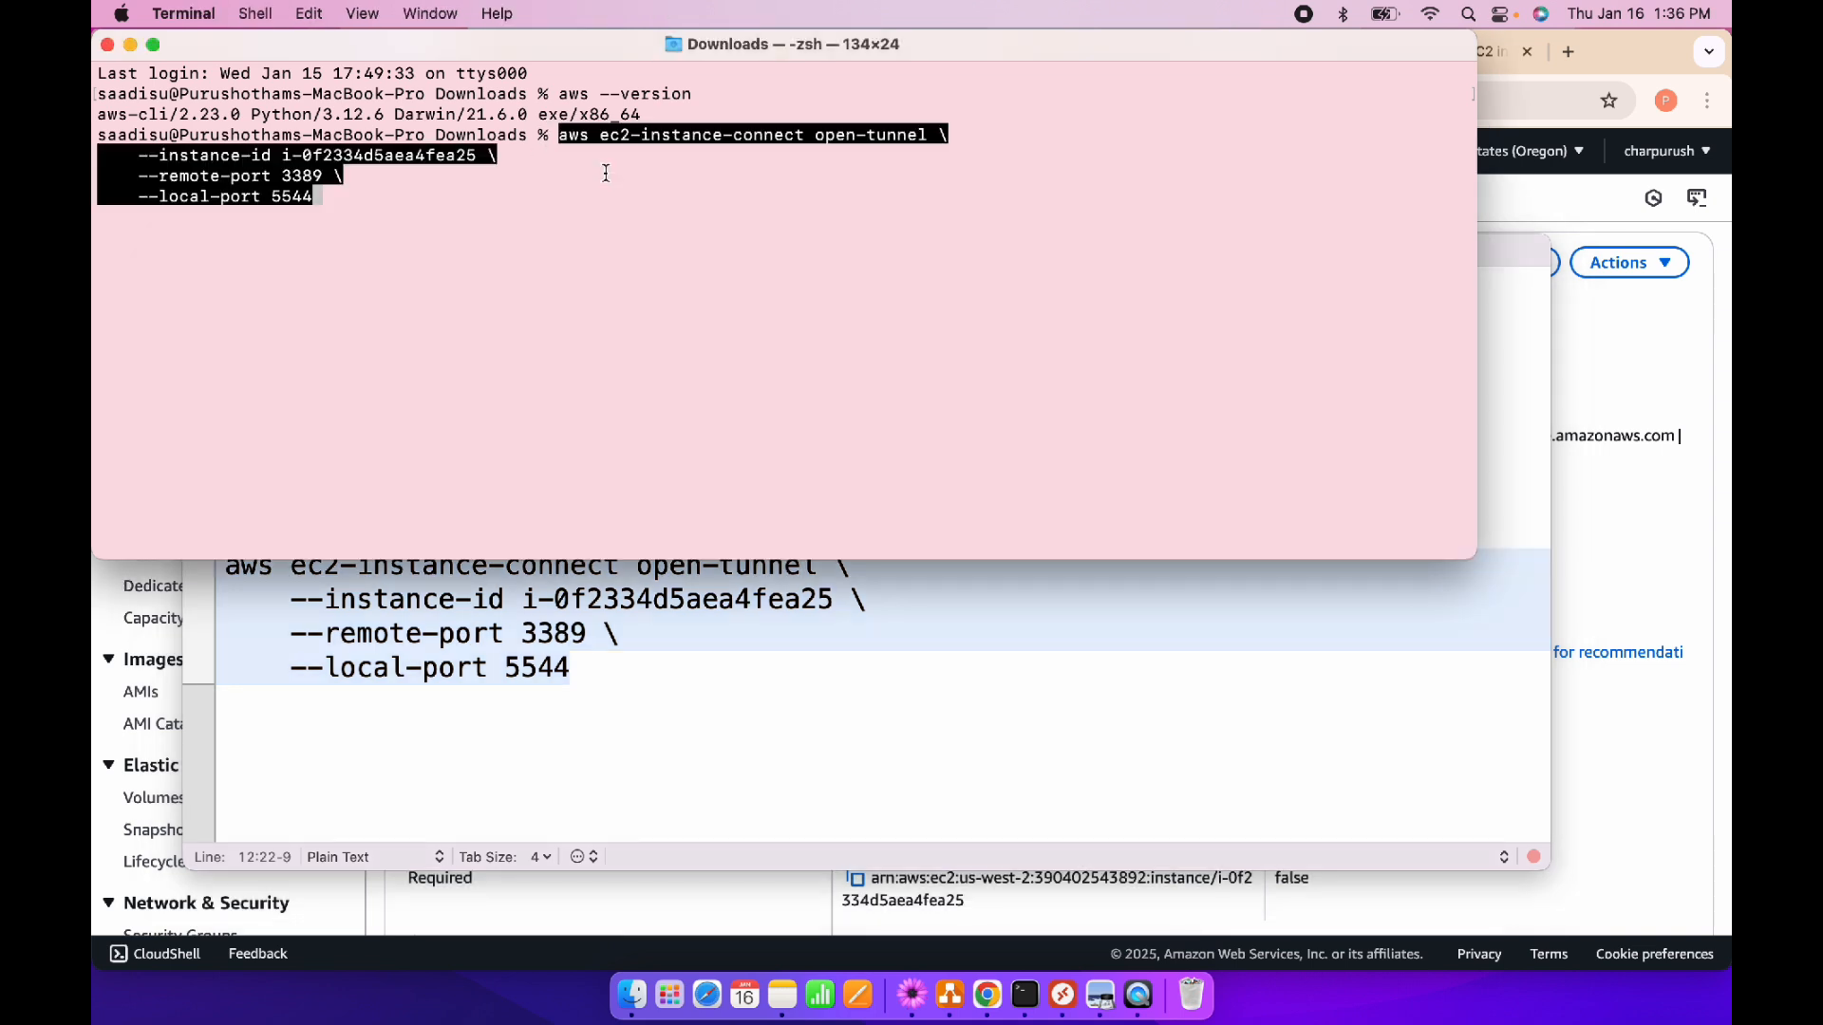
pyautogui.press('Return')
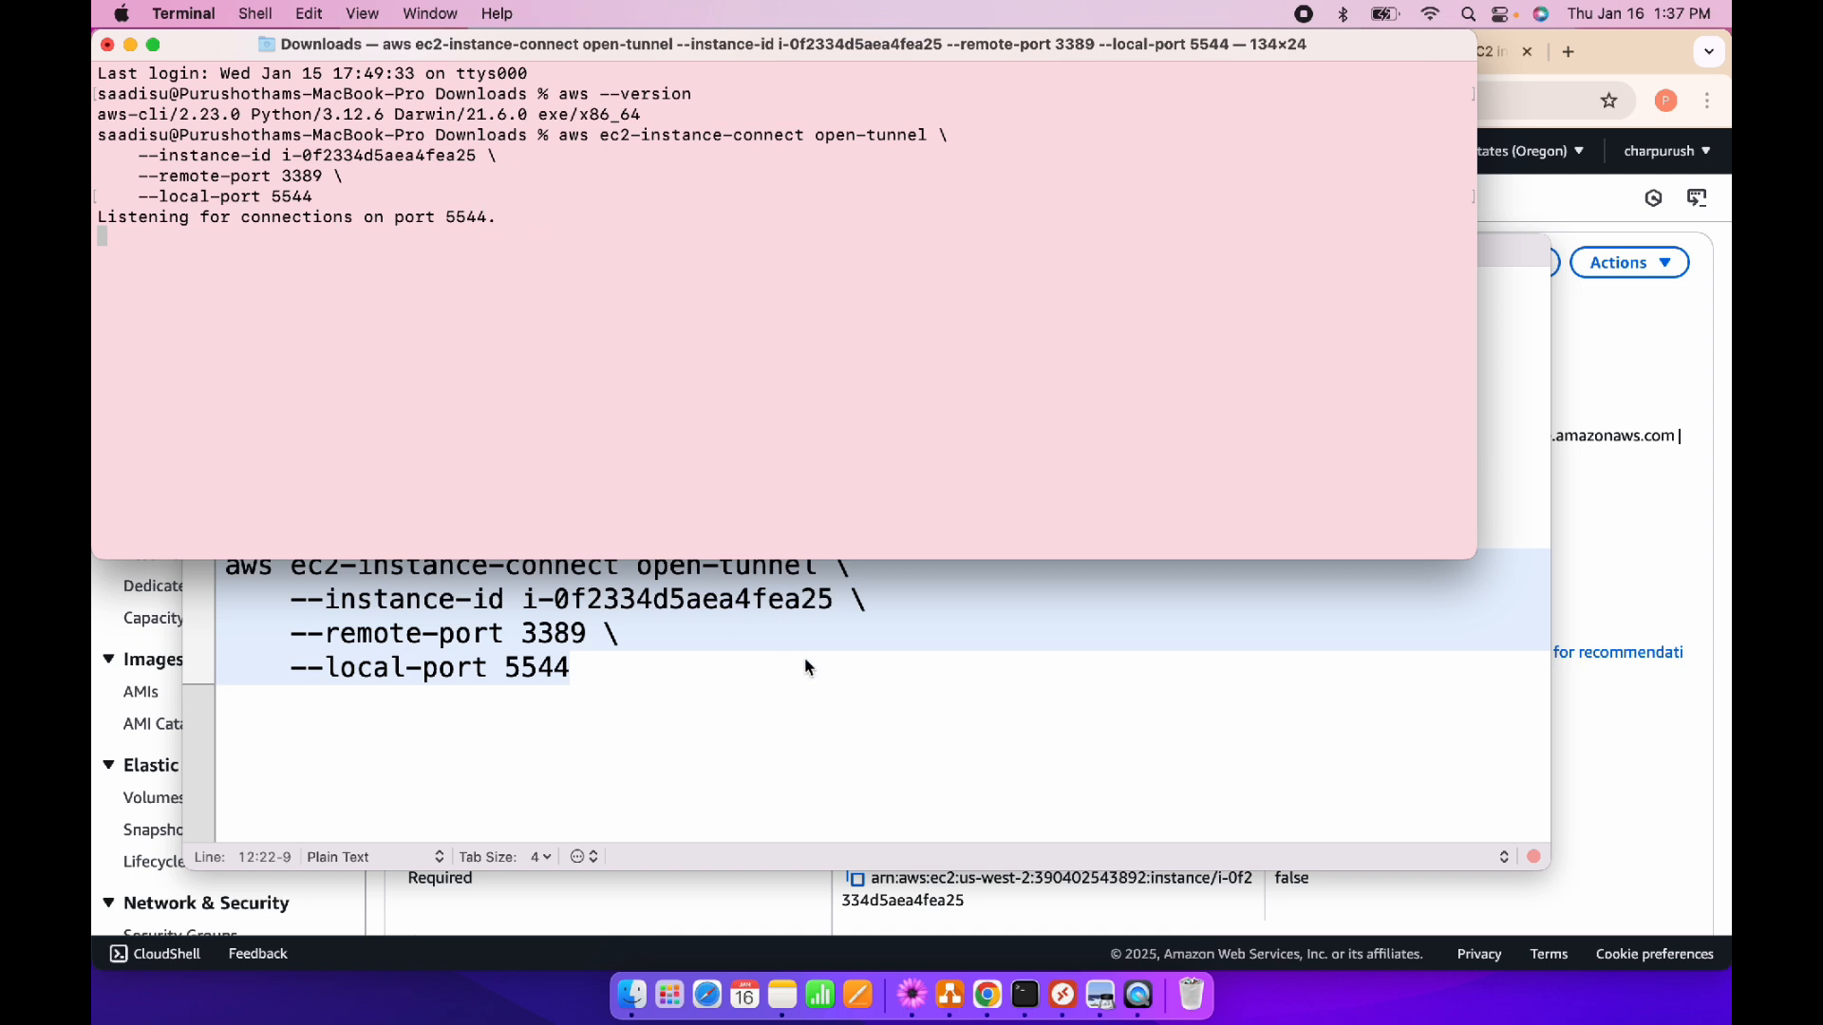
# In Chrome, open the RDP client connection options for the temp-windows instance and download its remote desktop file
pyautogui.click(1584, 803)
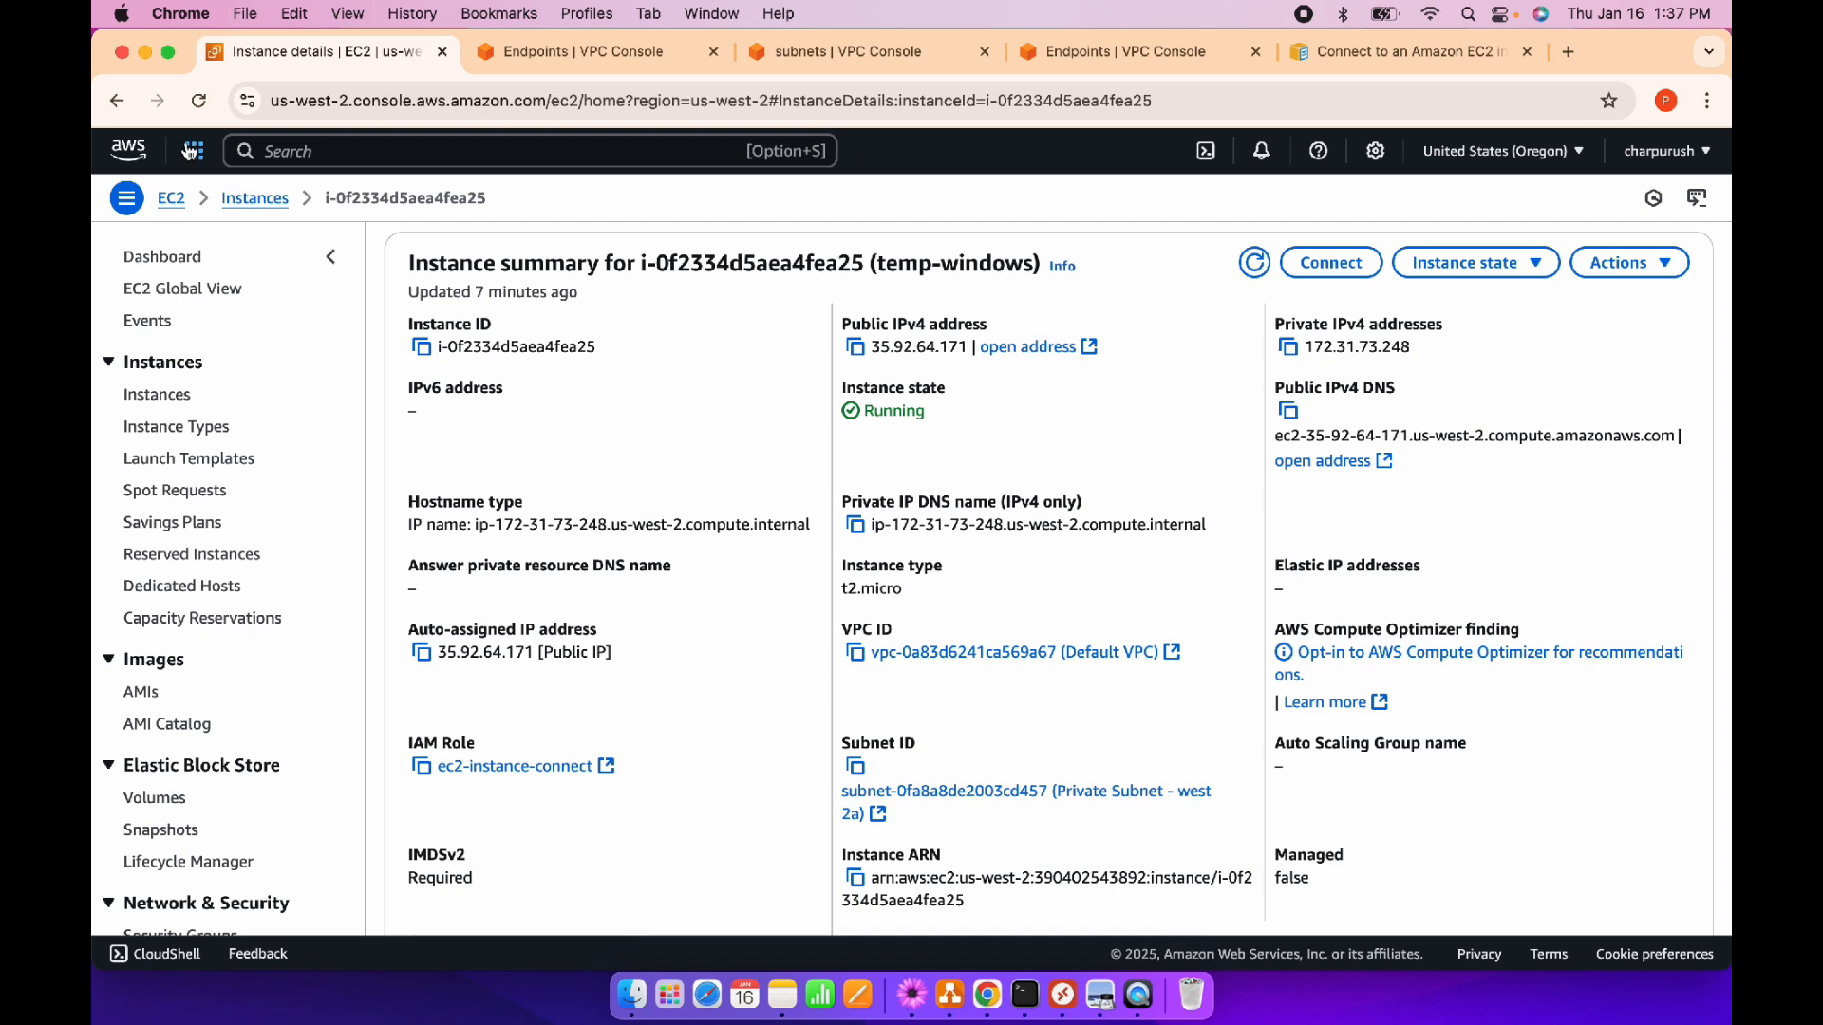
pyautogui.click(245, 197)
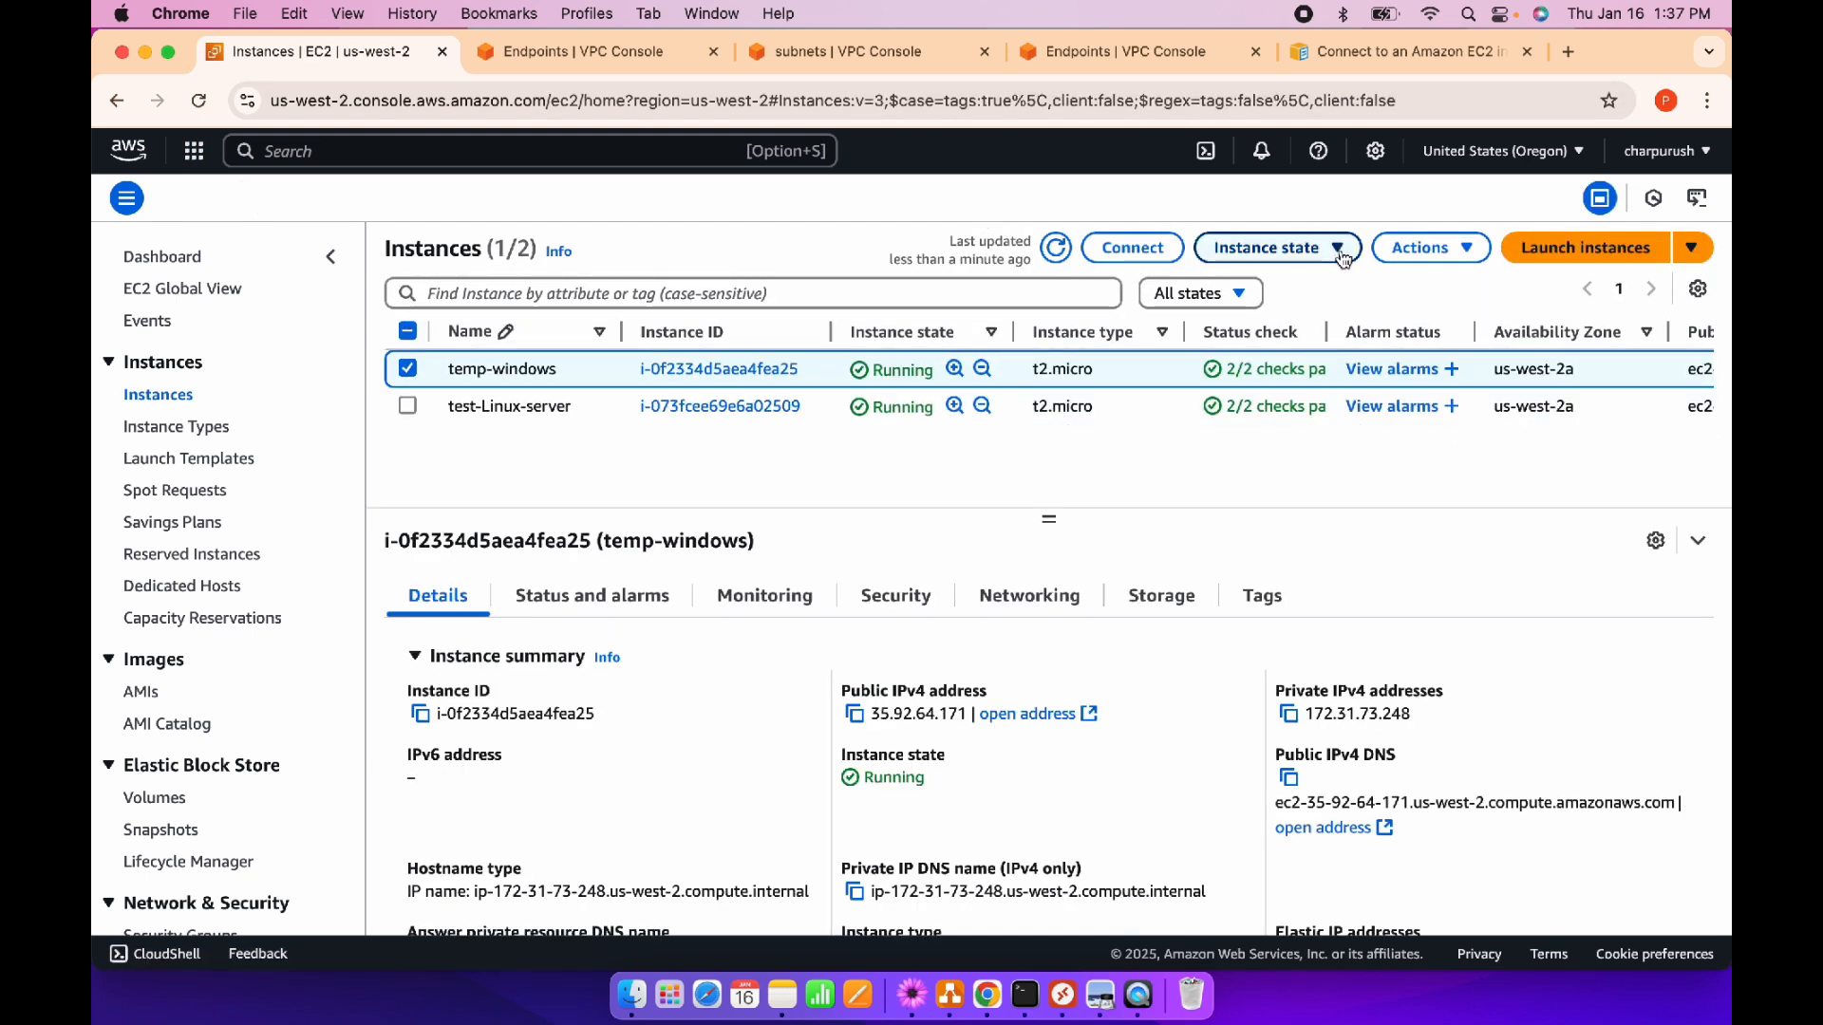
pyautogui.click(719, 369)
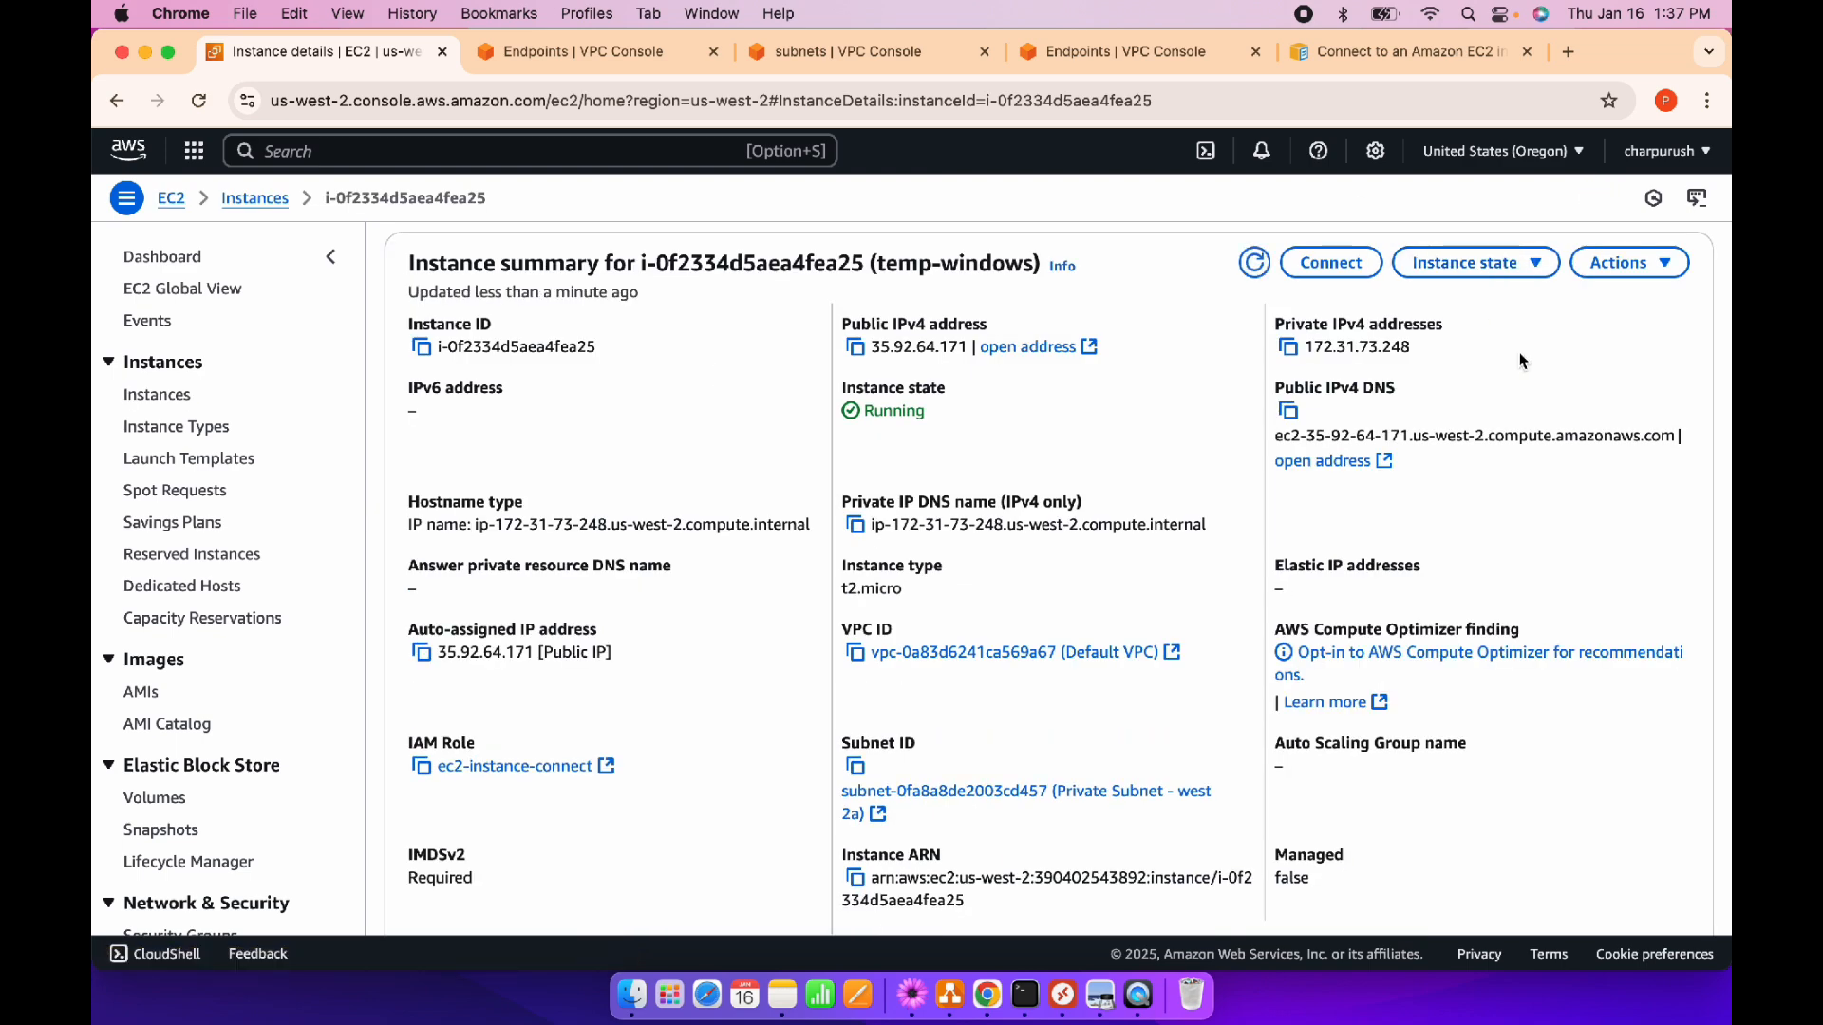
pyautogui.click(1360, 275)
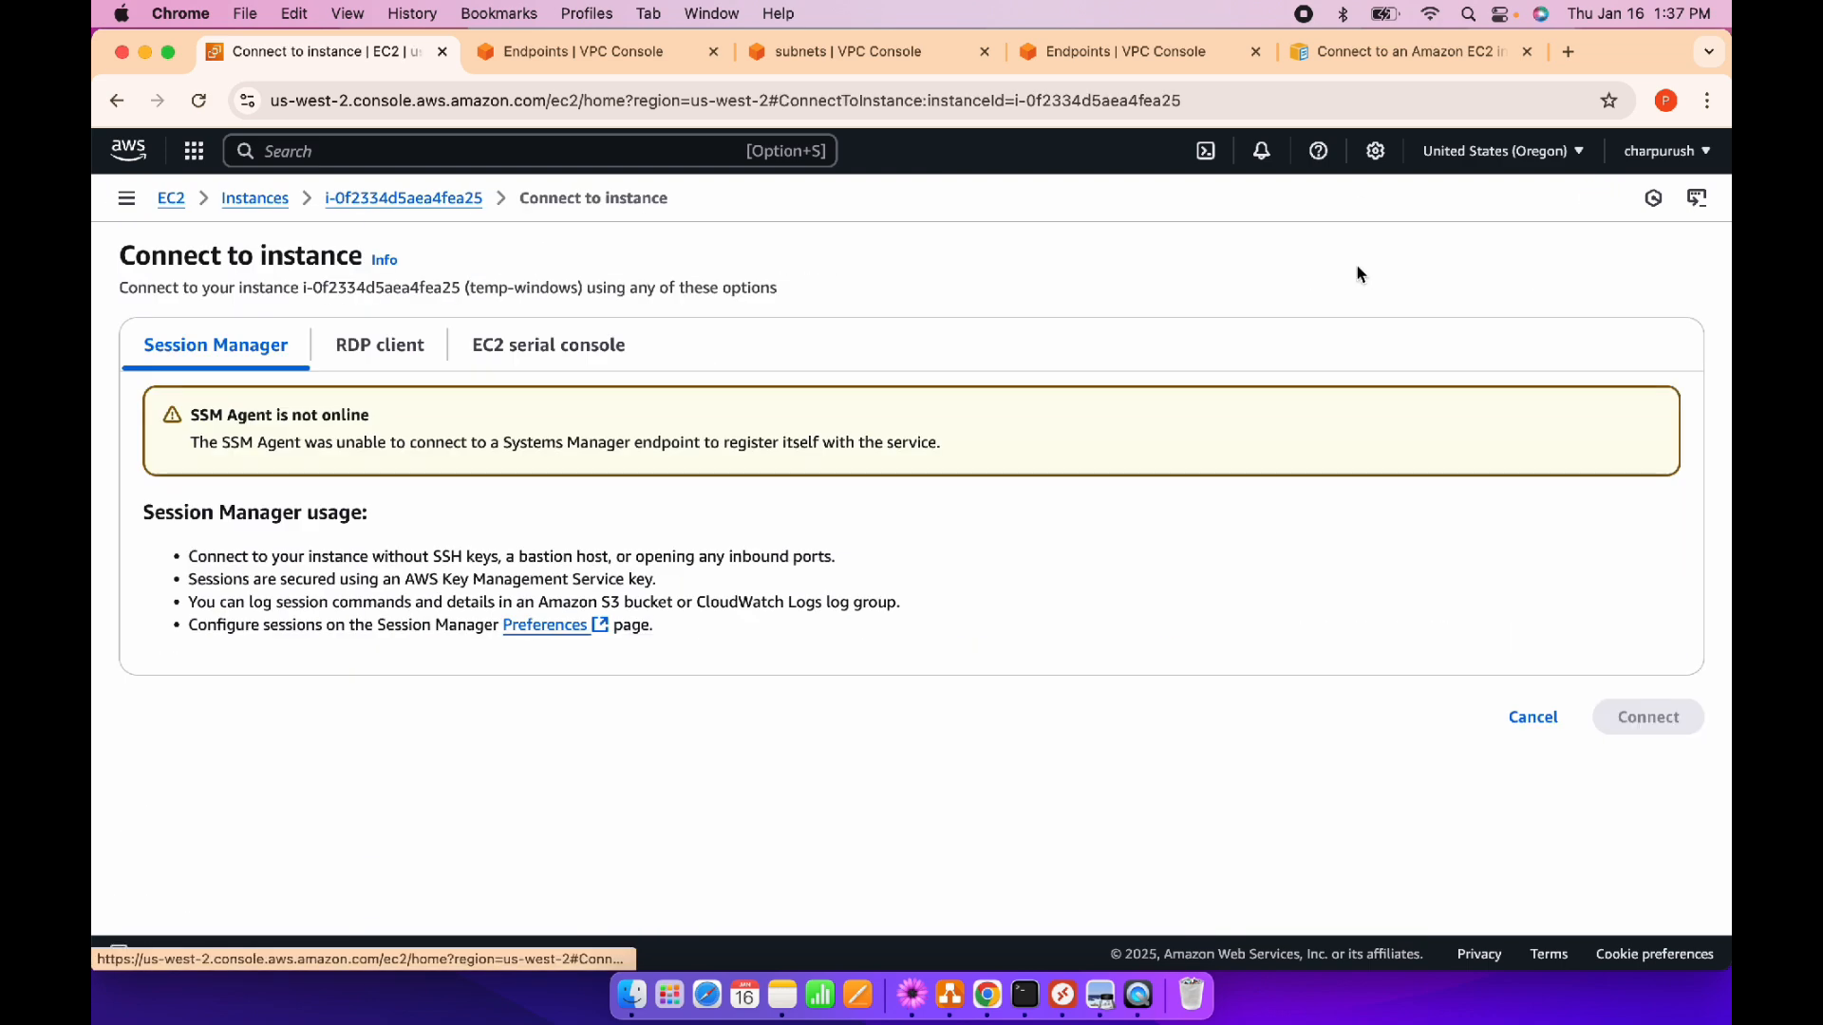
pyautogui.click(409, 348)
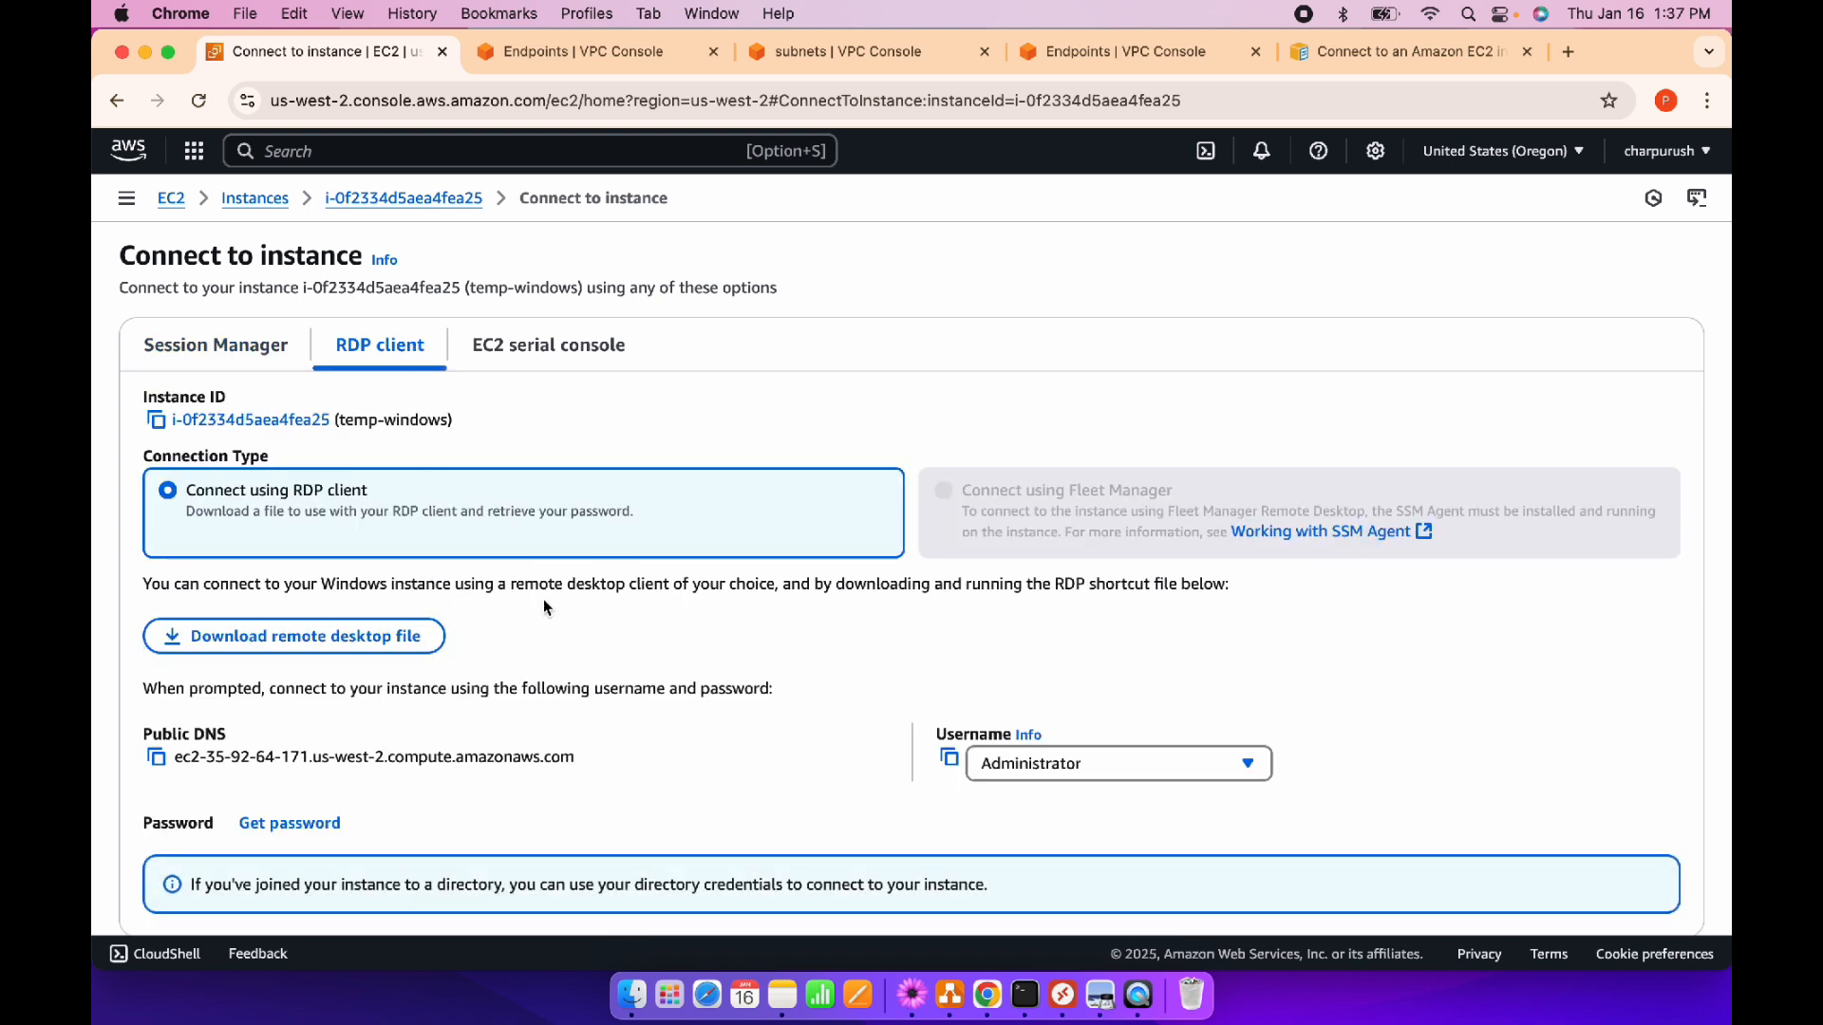
pyautogui.scroll(-2, 494, 586)
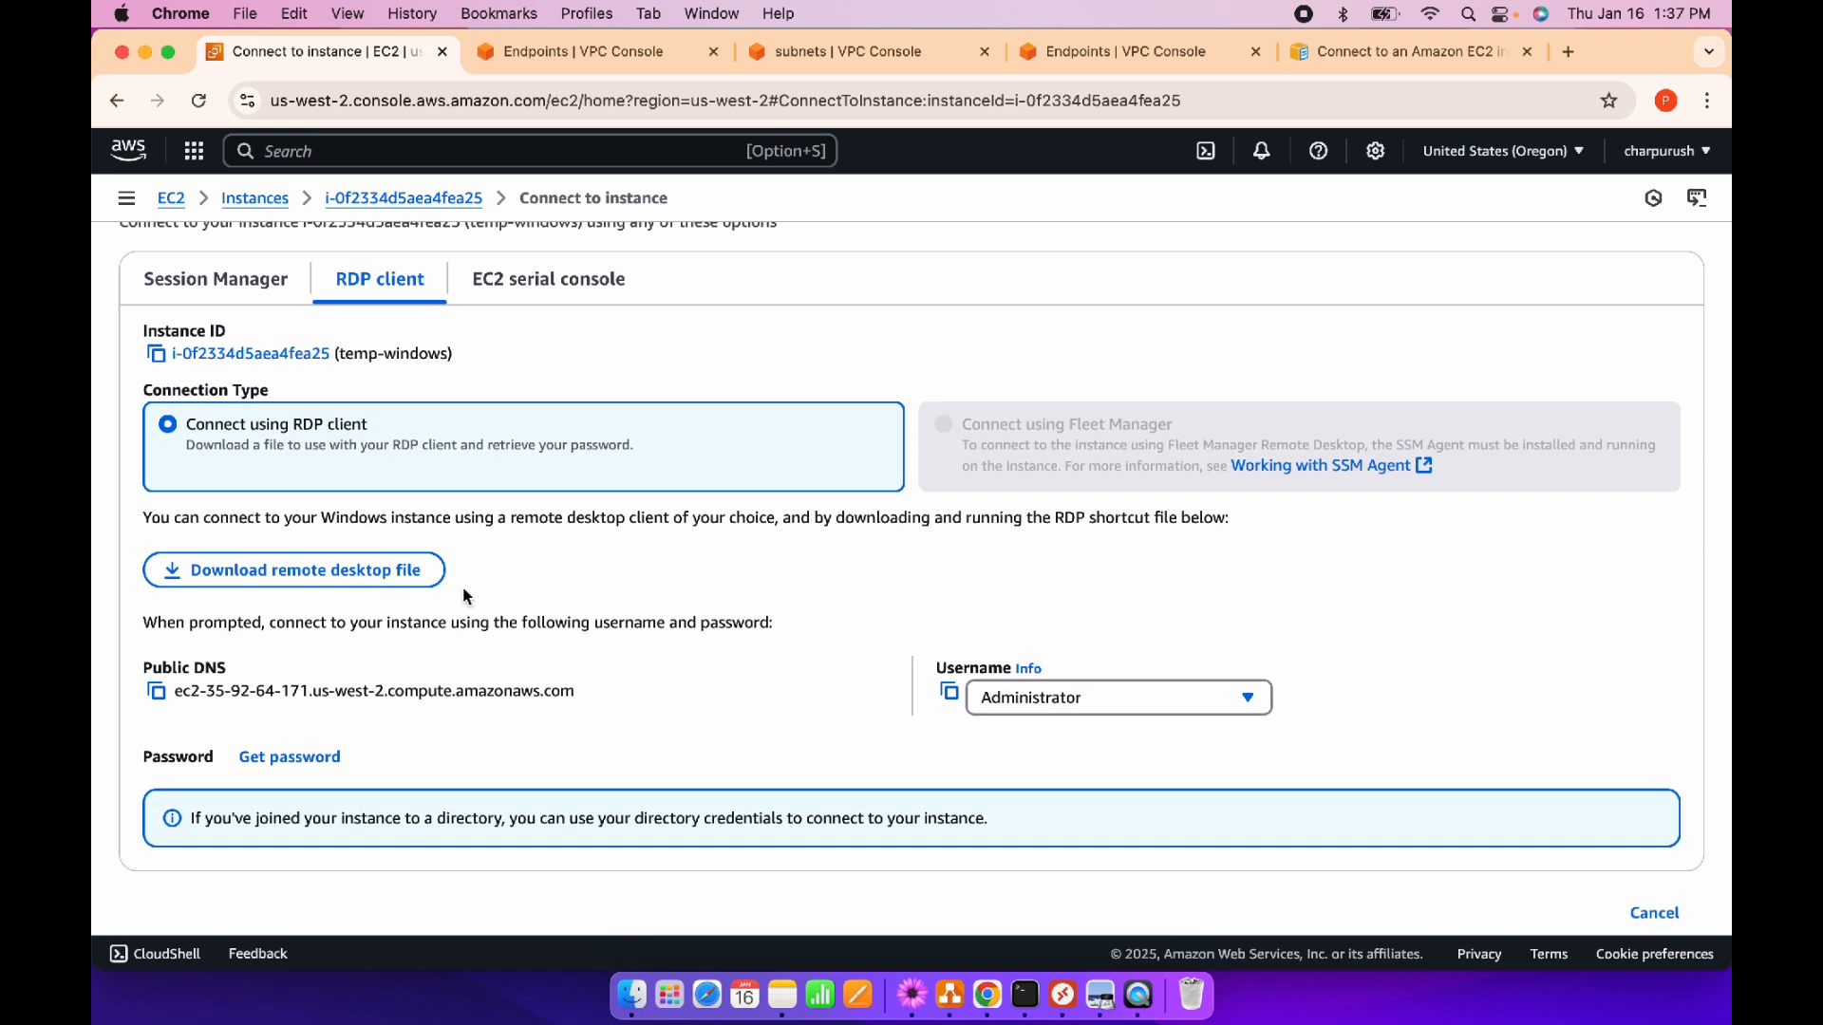
pyautogui.click(399, 581)
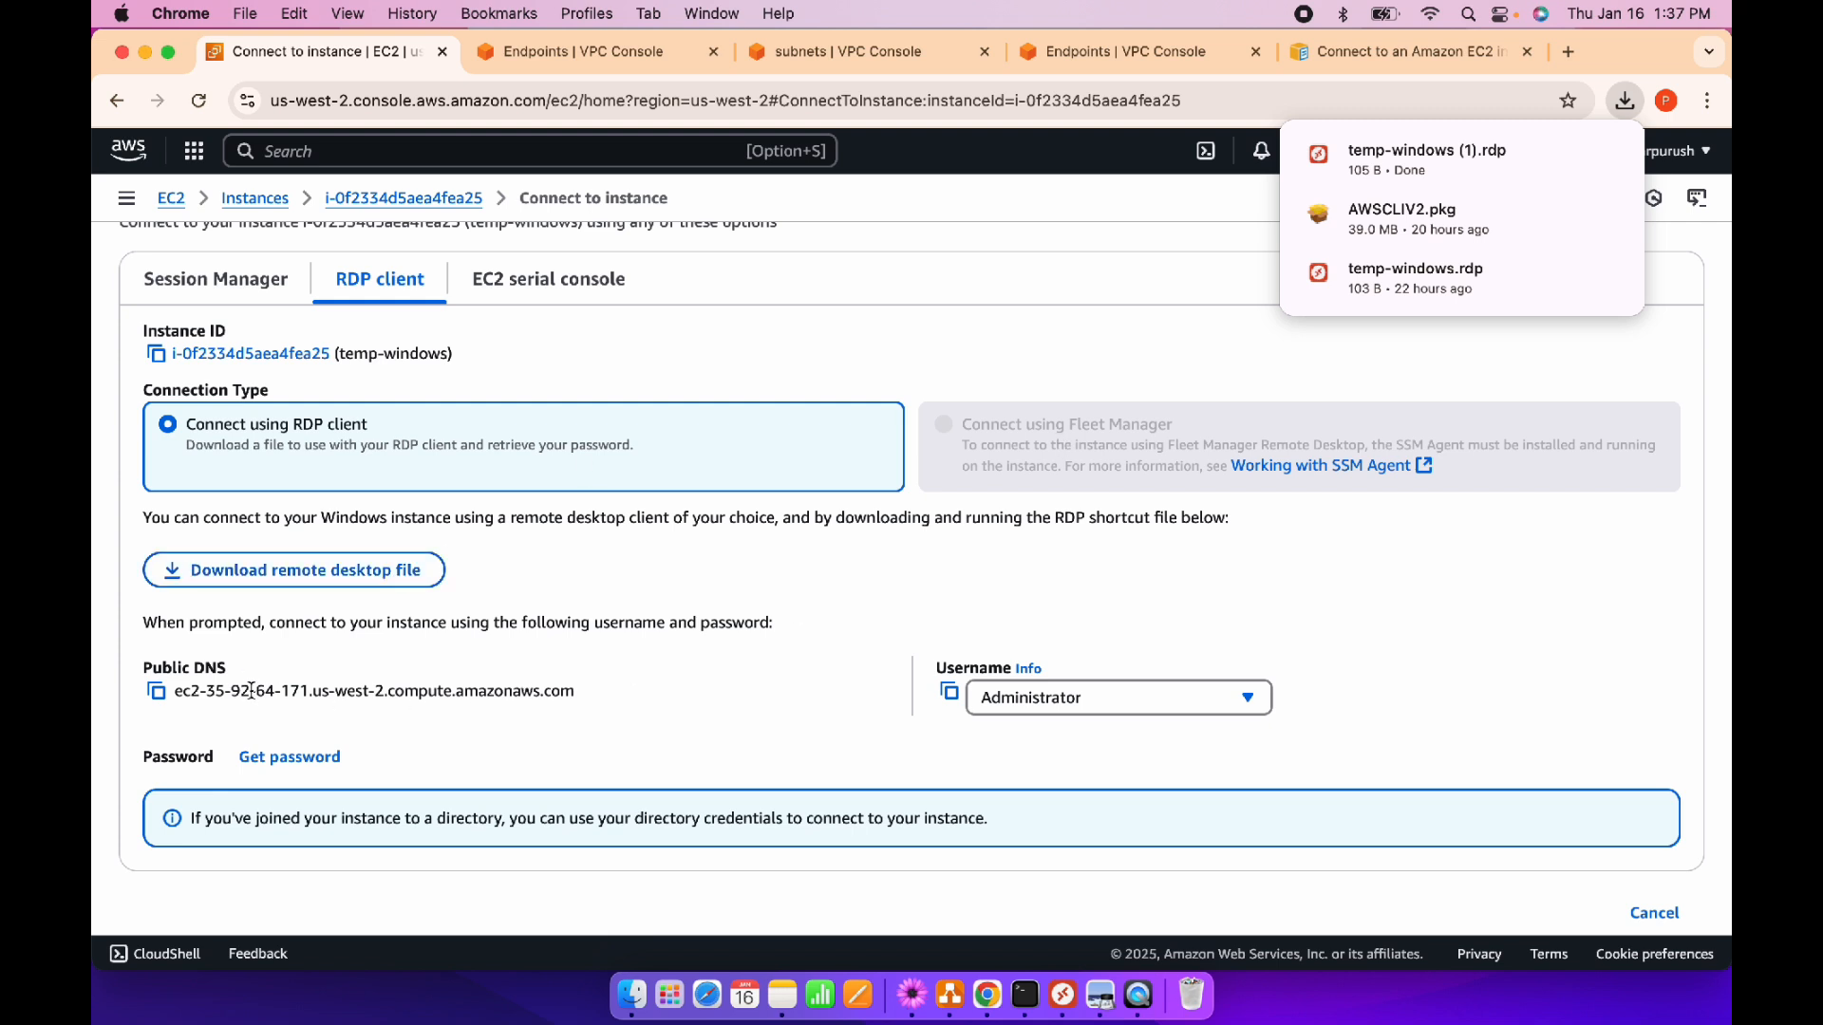
# Decrypt the Windows administrator password with the private key file Windows-Linux-test-key copy.pem from Downloads and copy the password
pyautogui.click(313, 760)
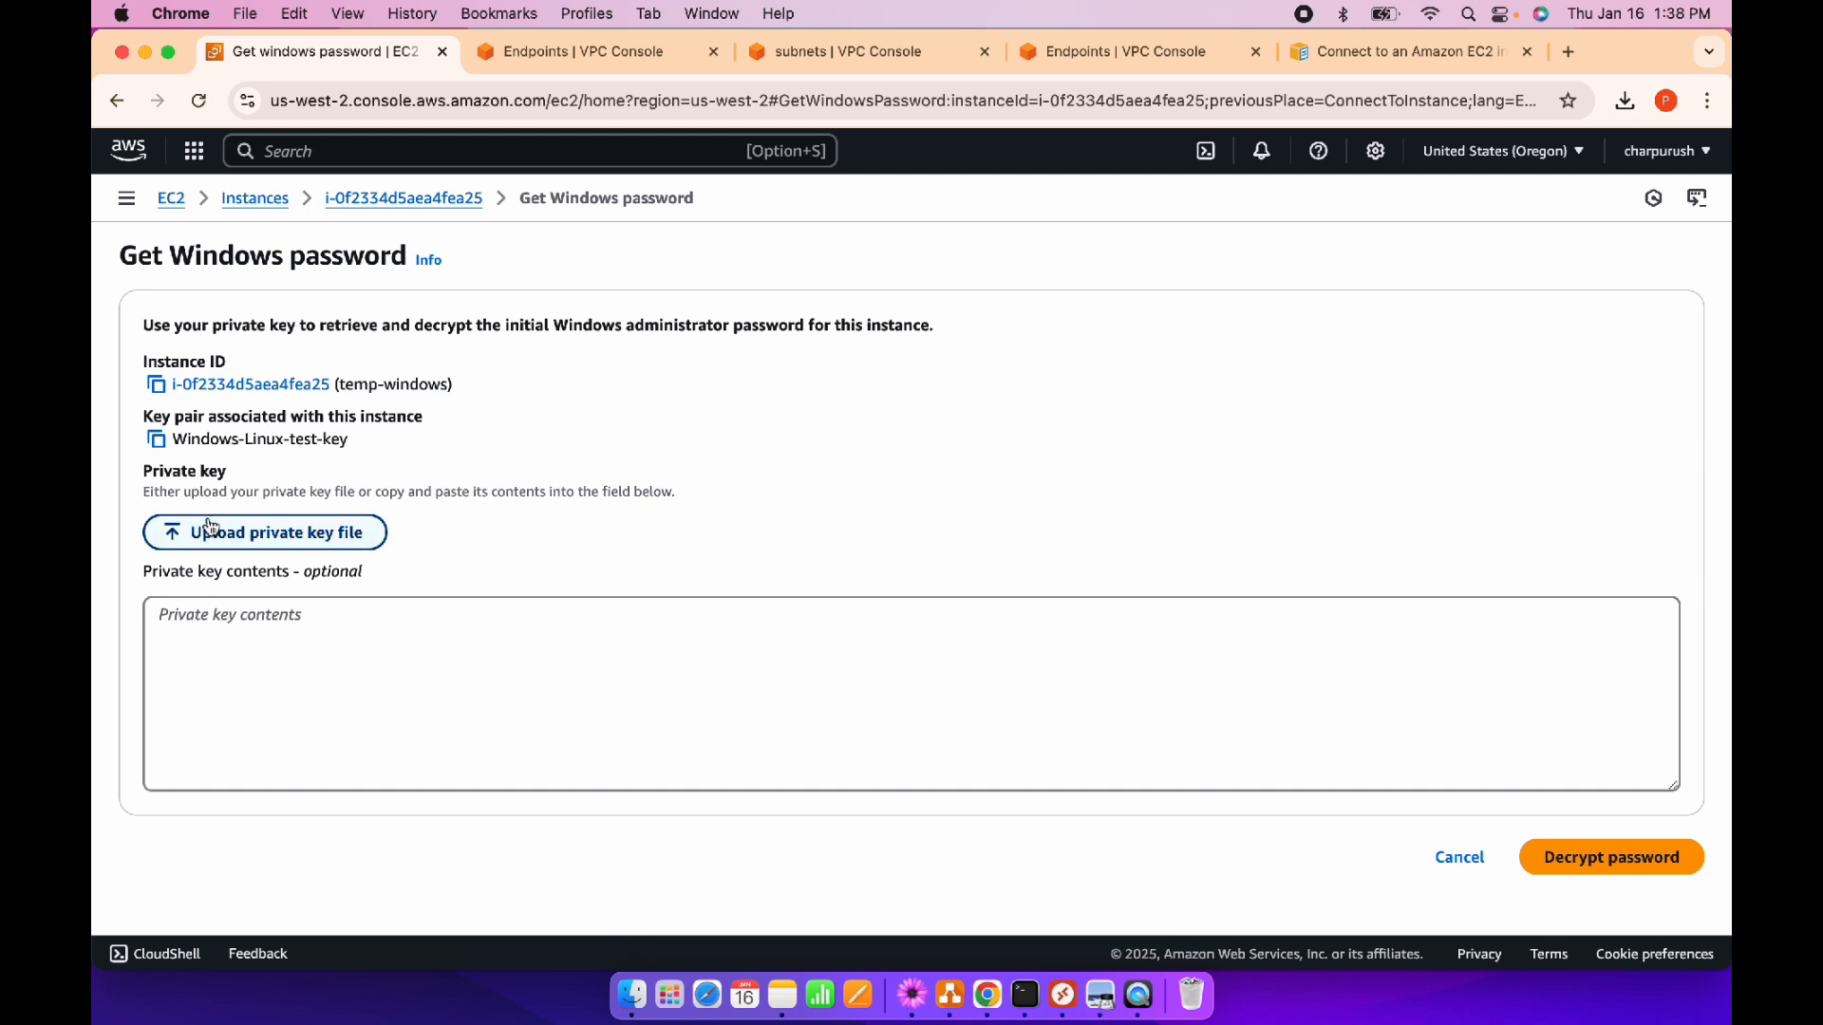
pyautogui.click(304, 546)
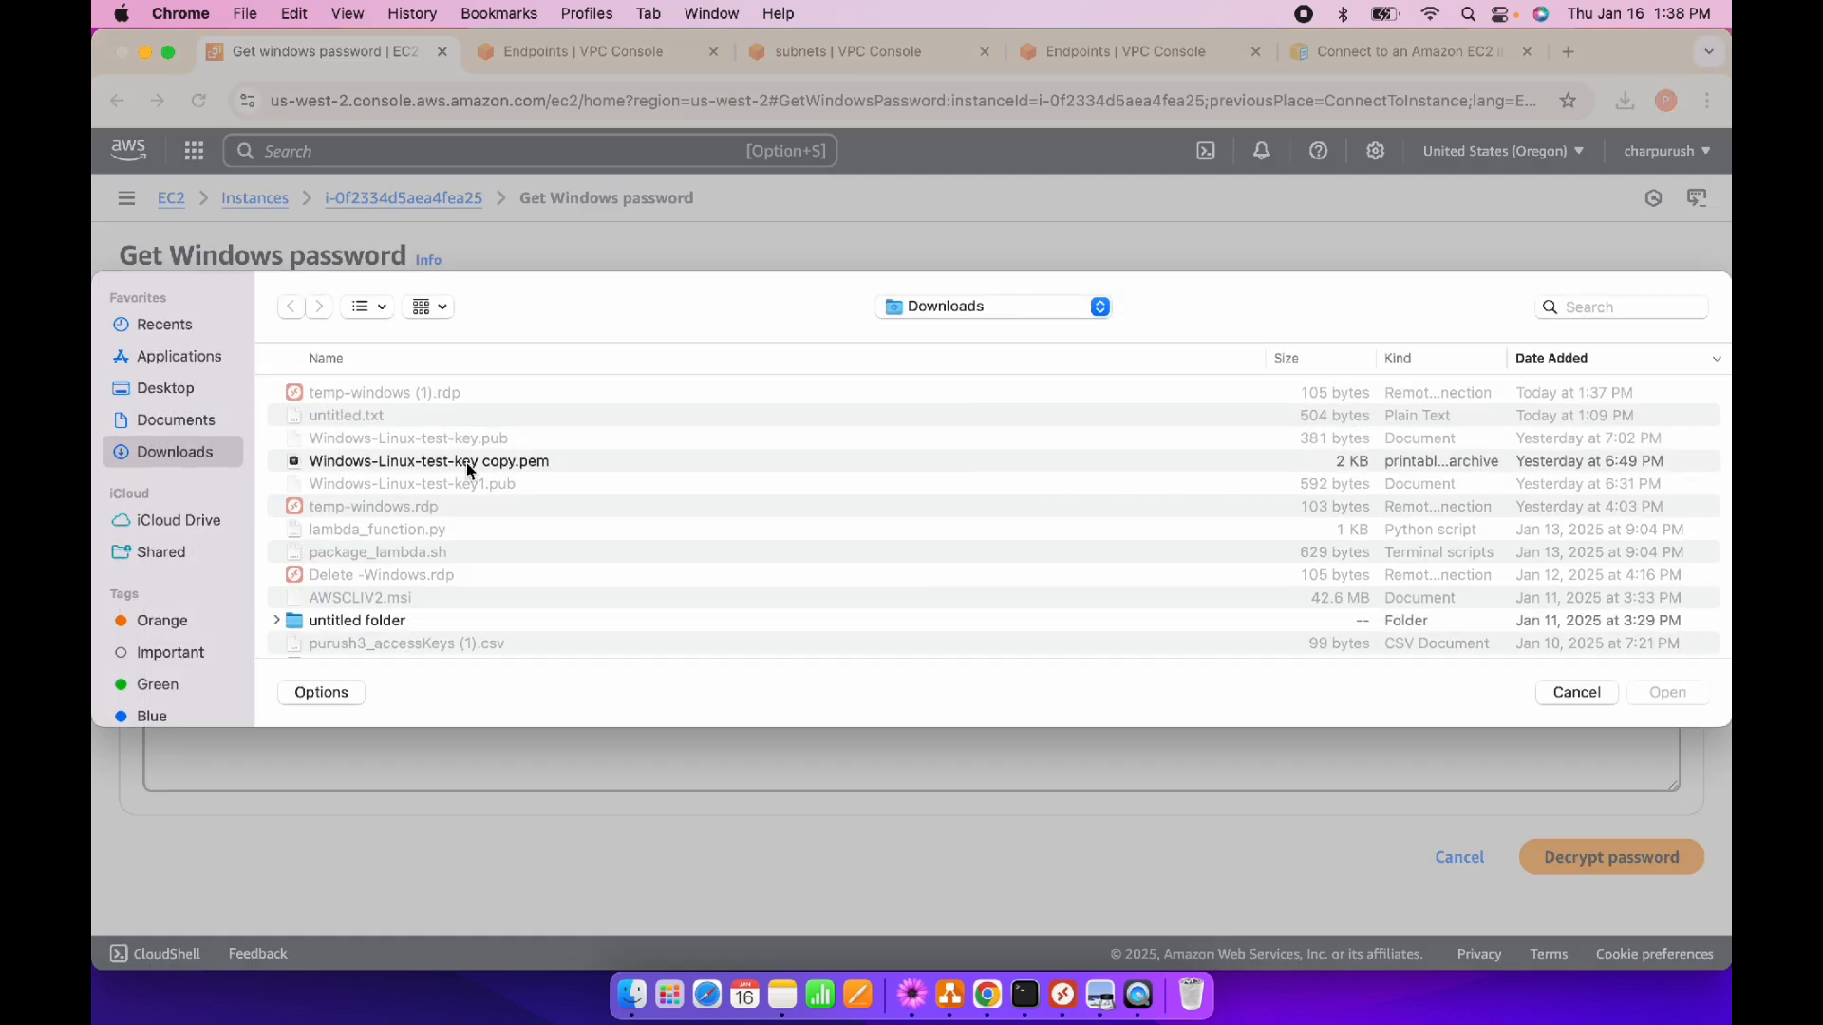
pyautogui.click(1575, 694)
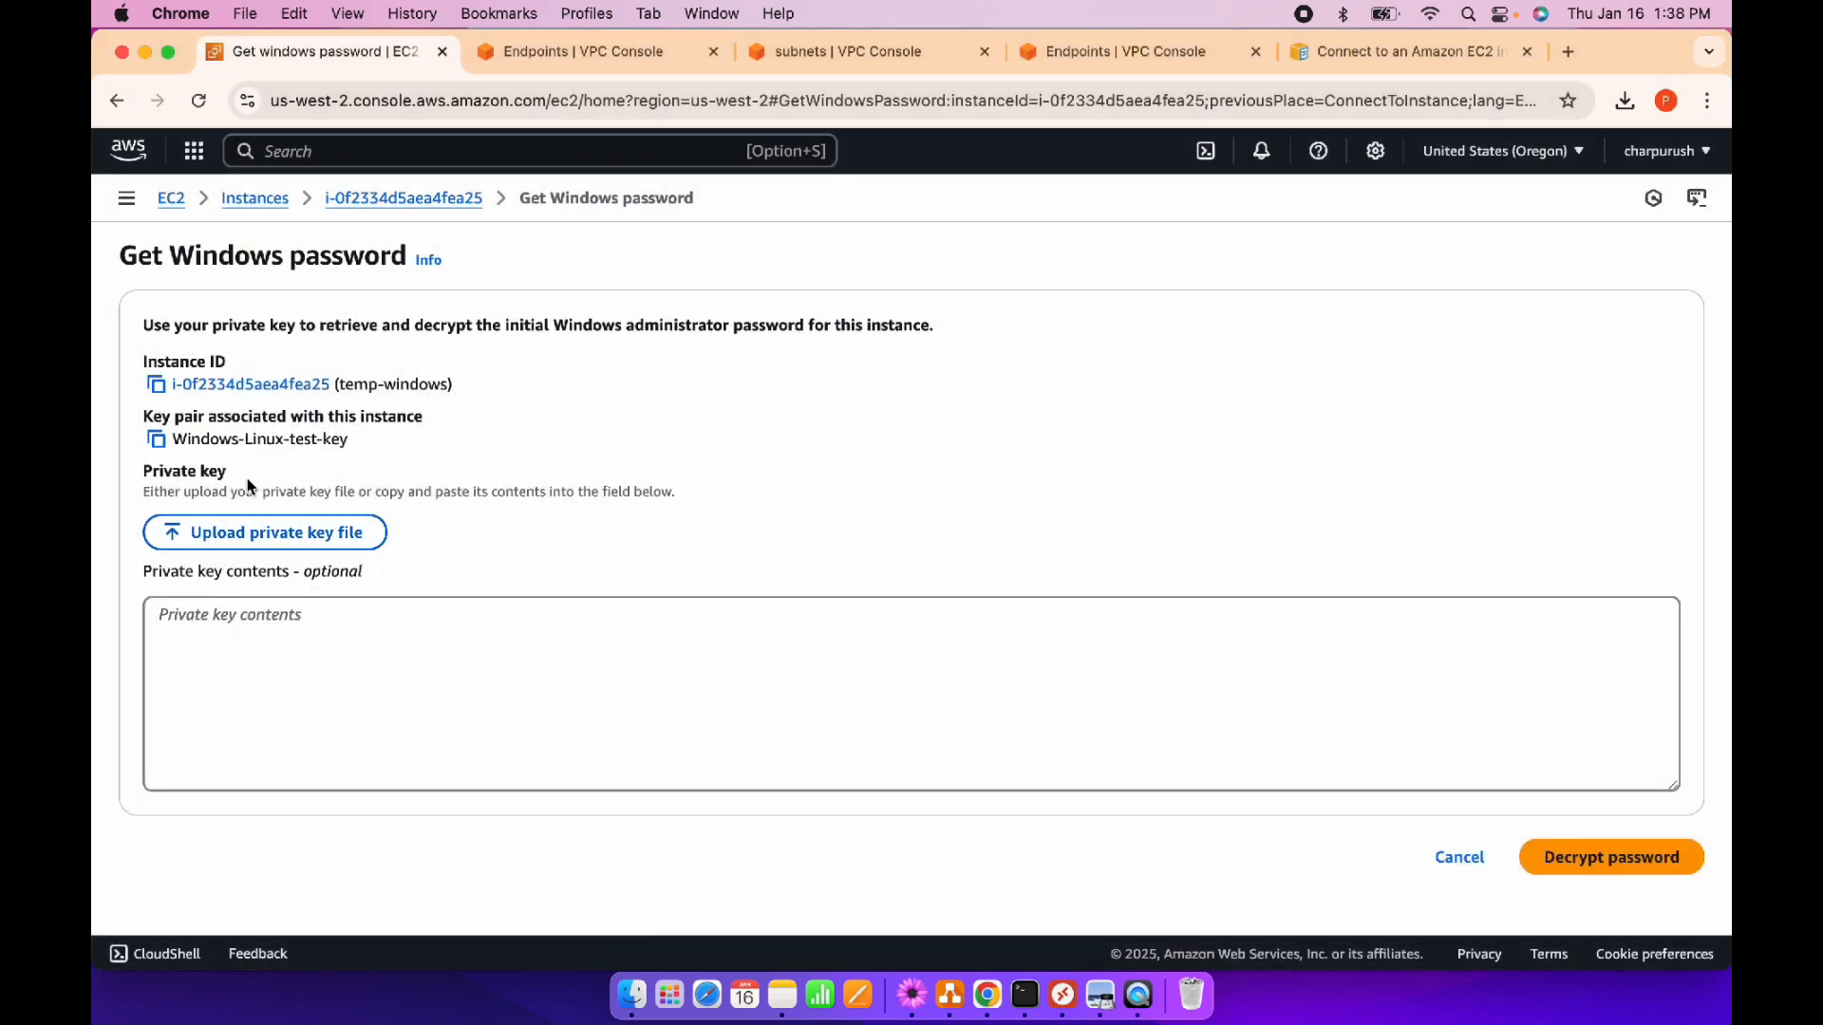
pyautogui.click(289, 539)
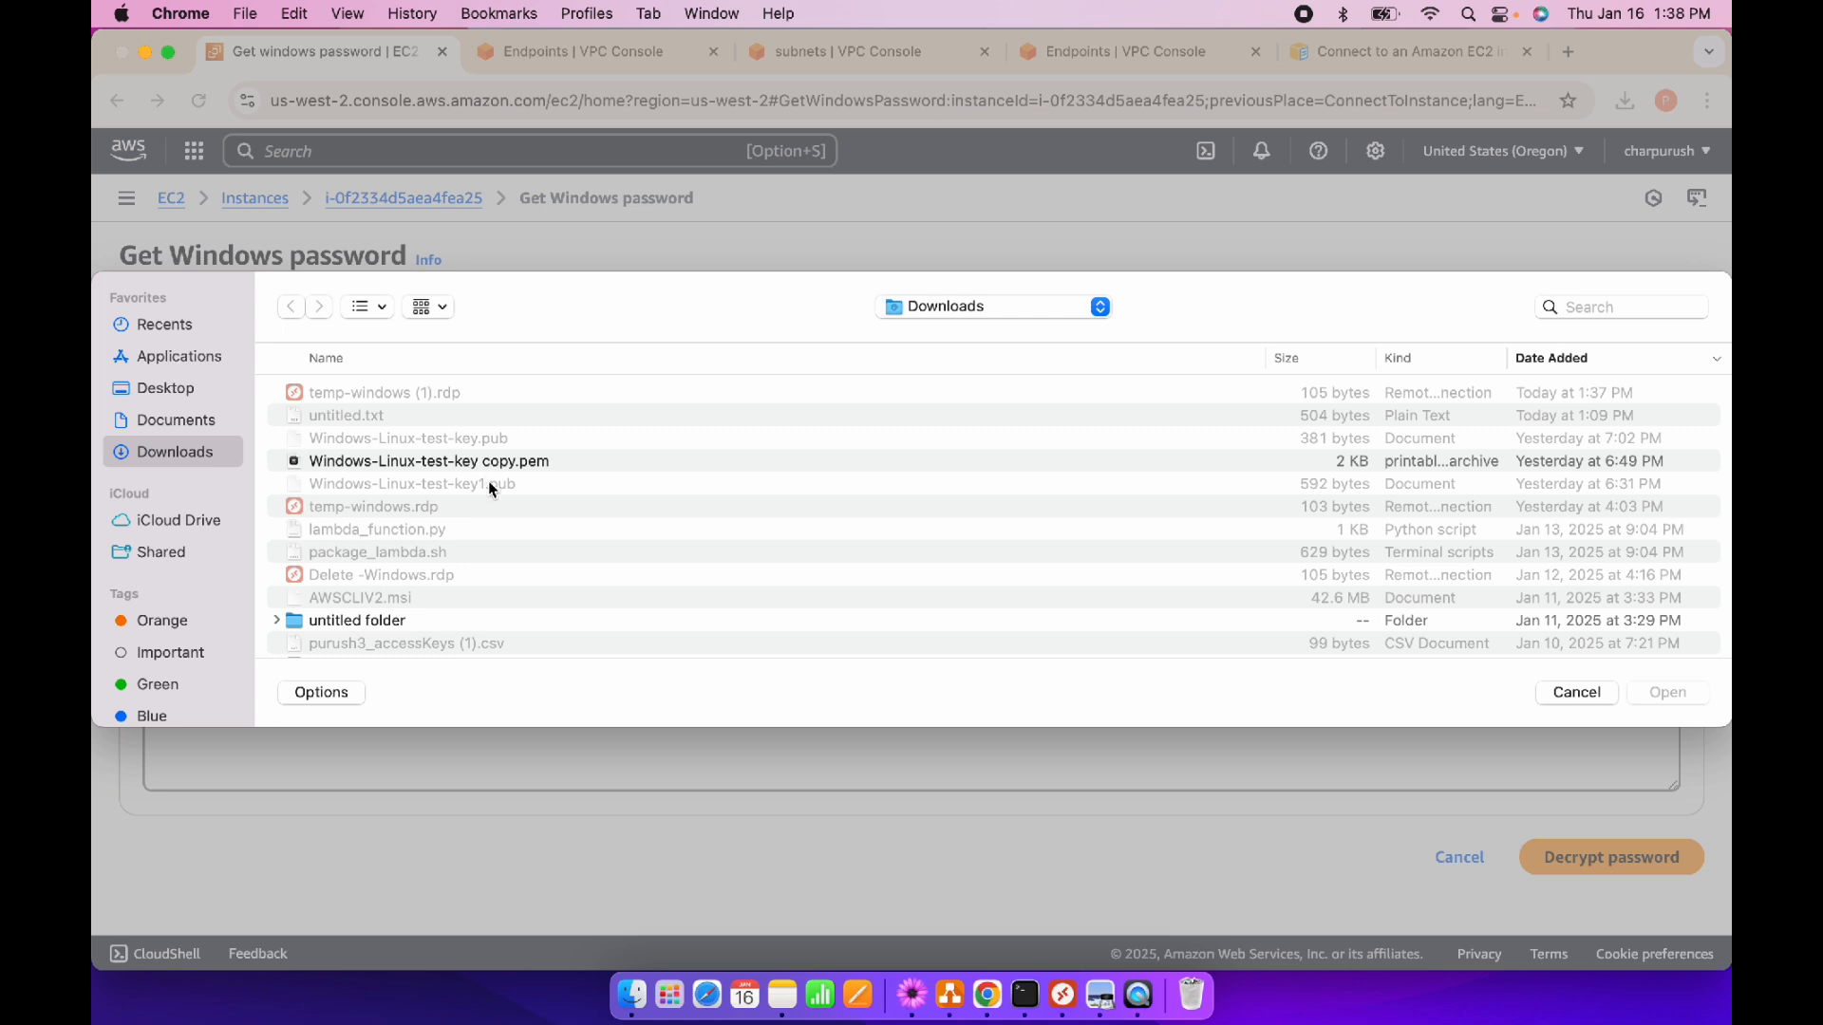
pyautogui.scroll(-1, 488, 490)
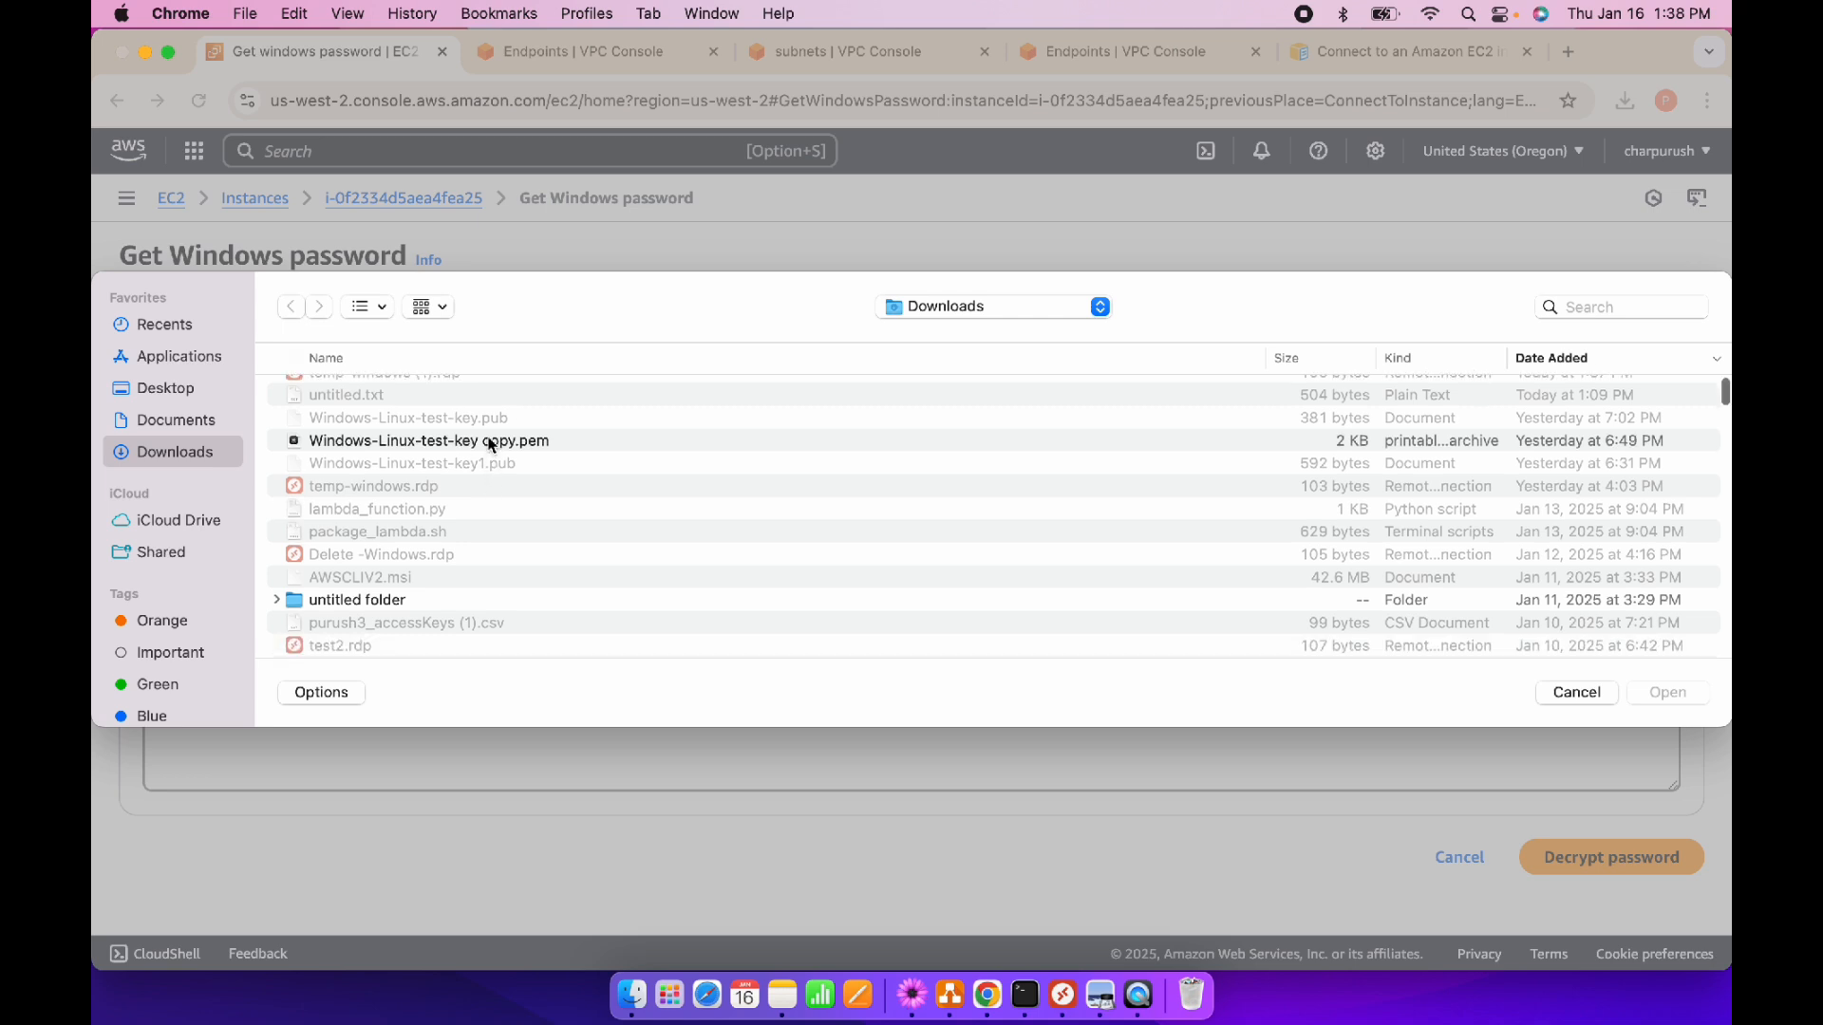
pyautogui.scroll(1, 491, 493)
pyautogui.scroll(-1, 488, 490)
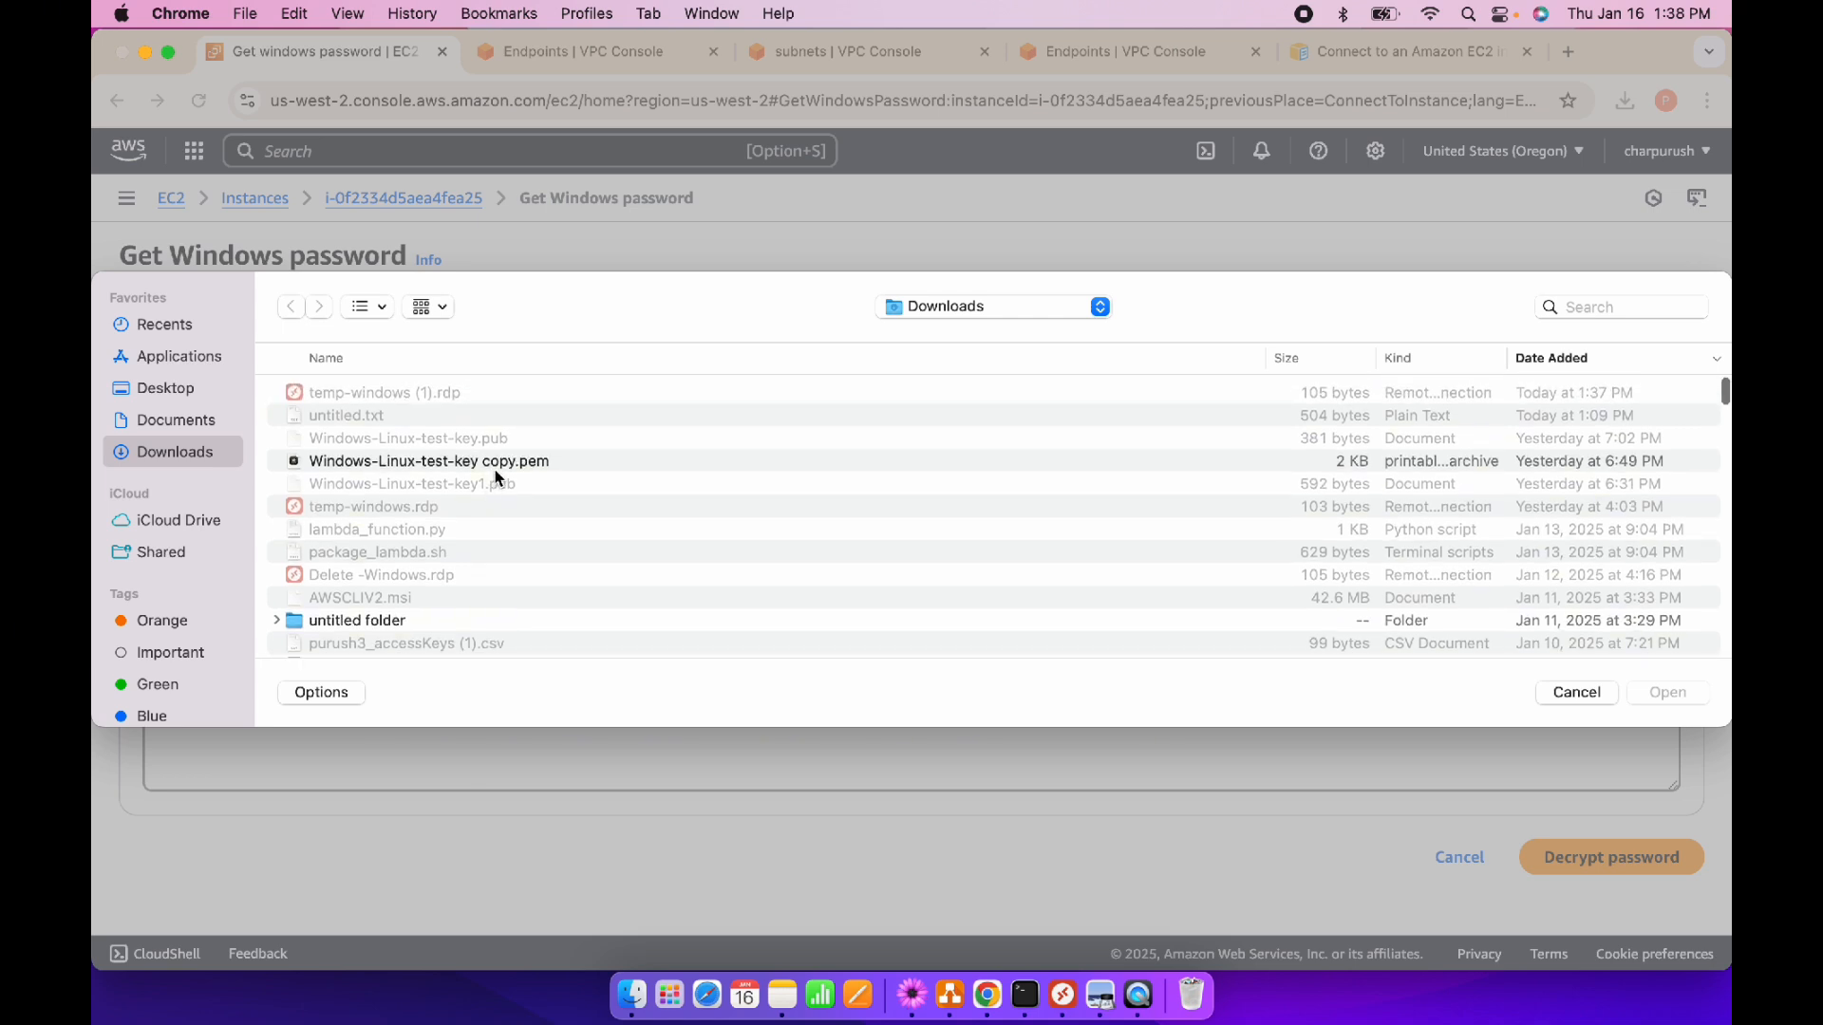
pyautogui.click(493, 463)
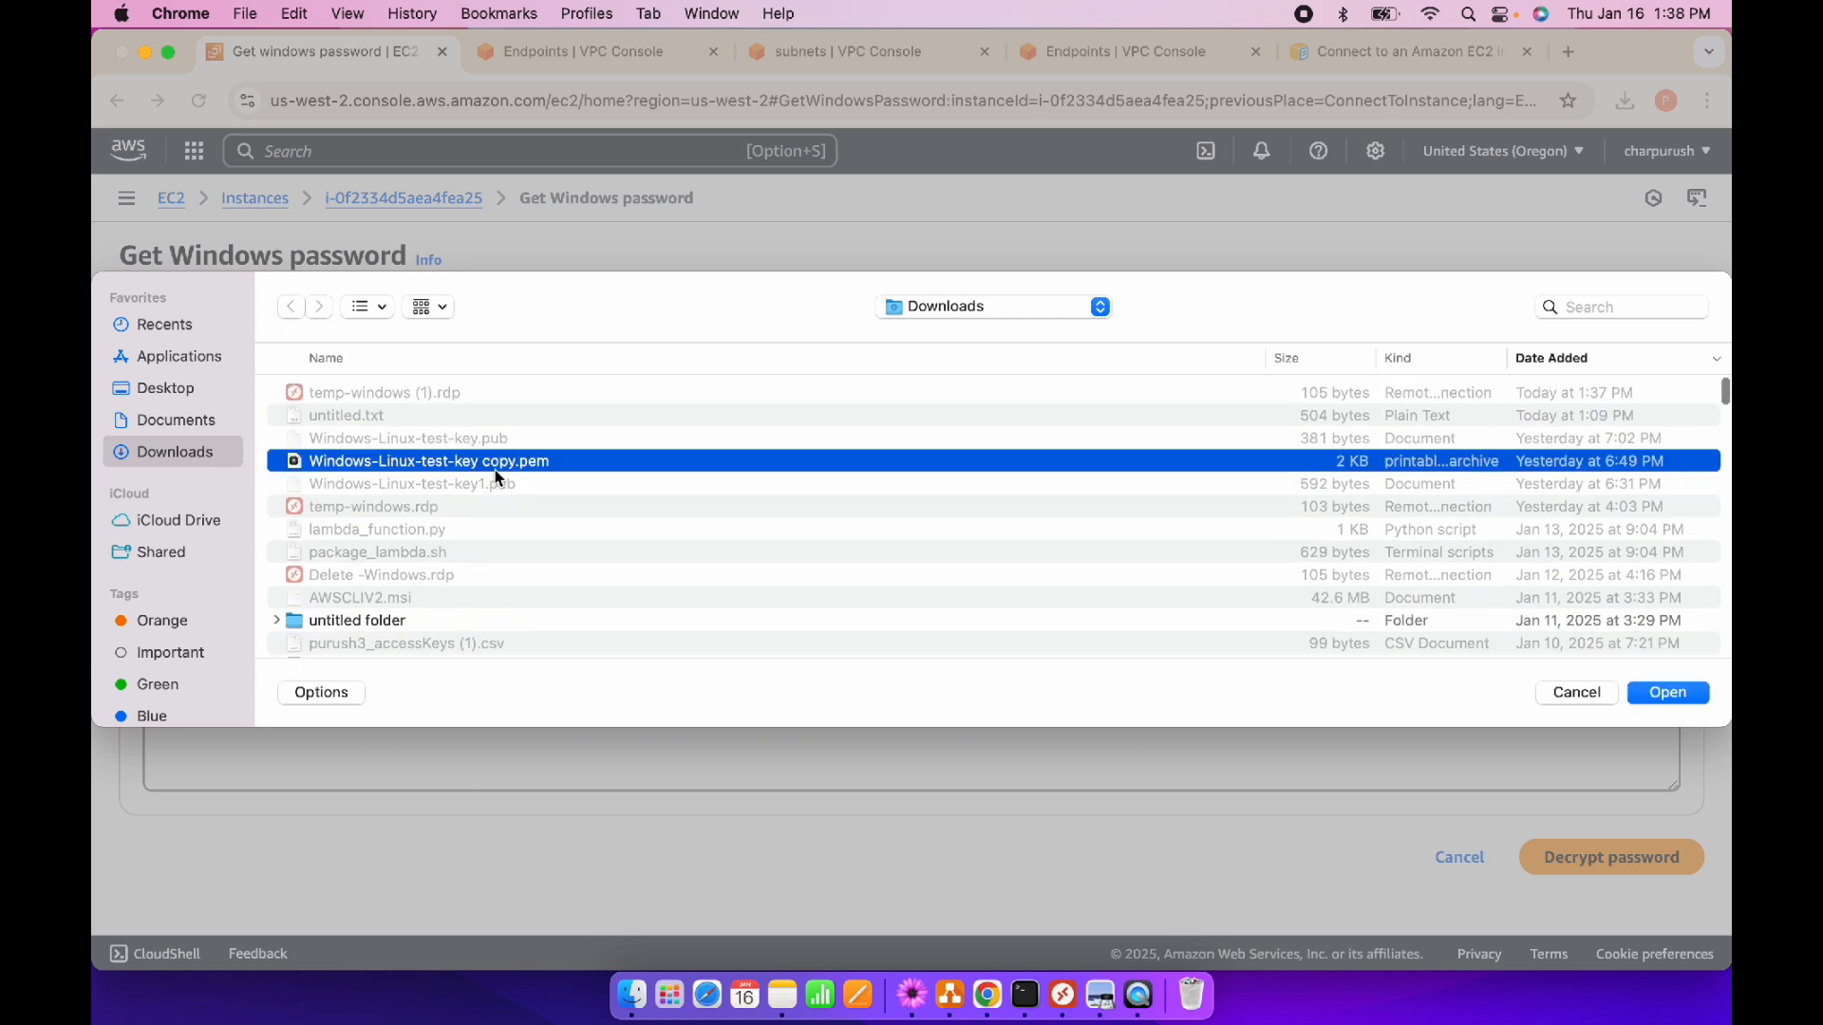
pyautogui.click(1668, 693)
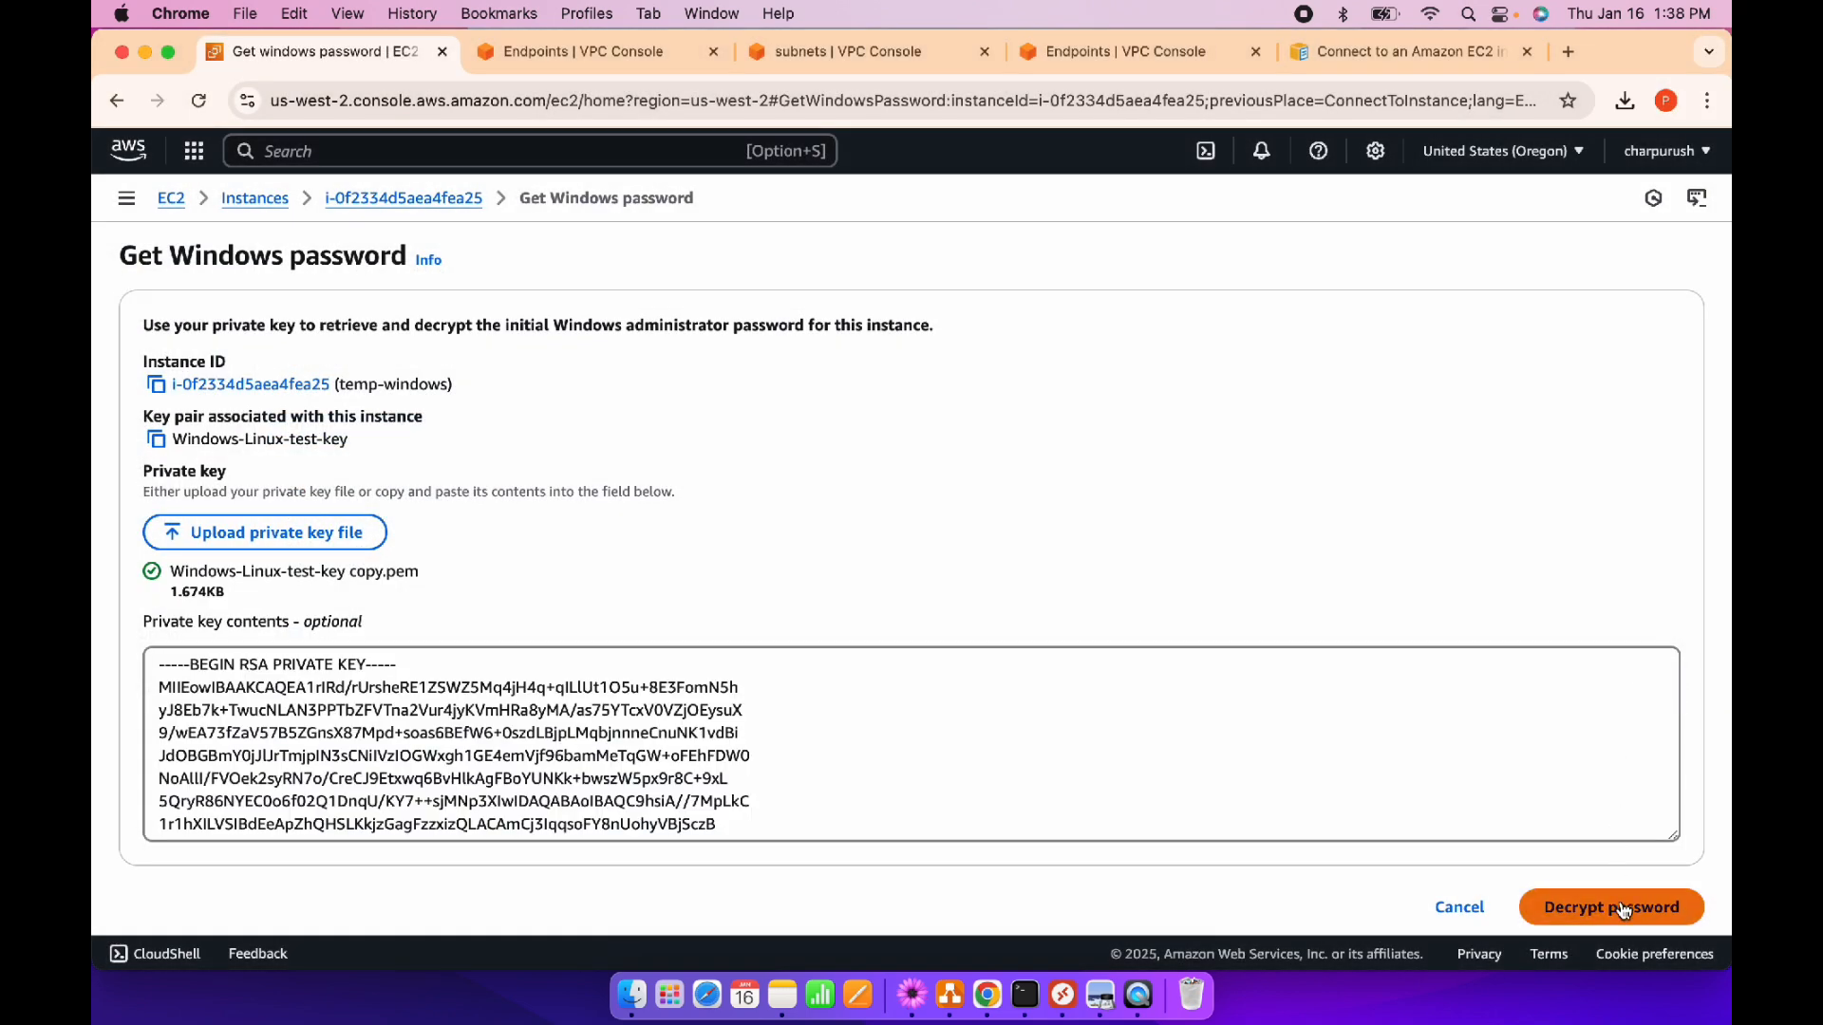
pyautogui.click(1624, 909)
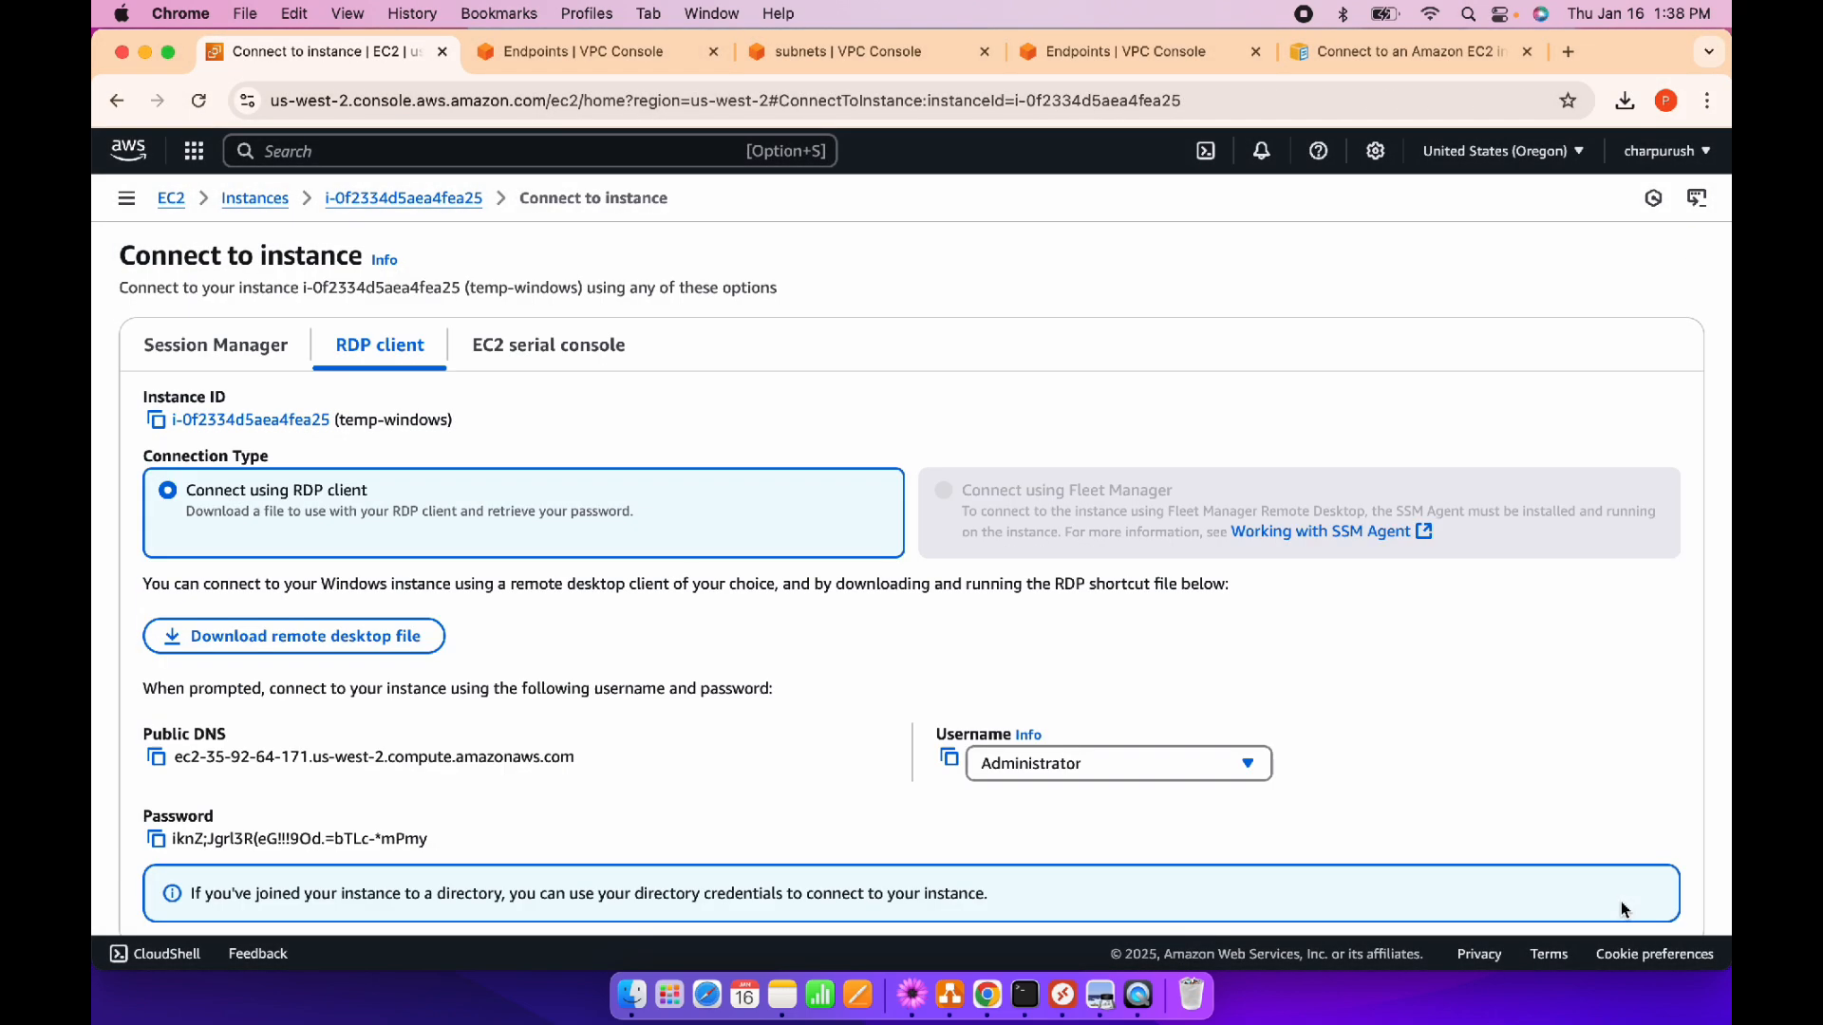
pyautogui.click(155, 840)
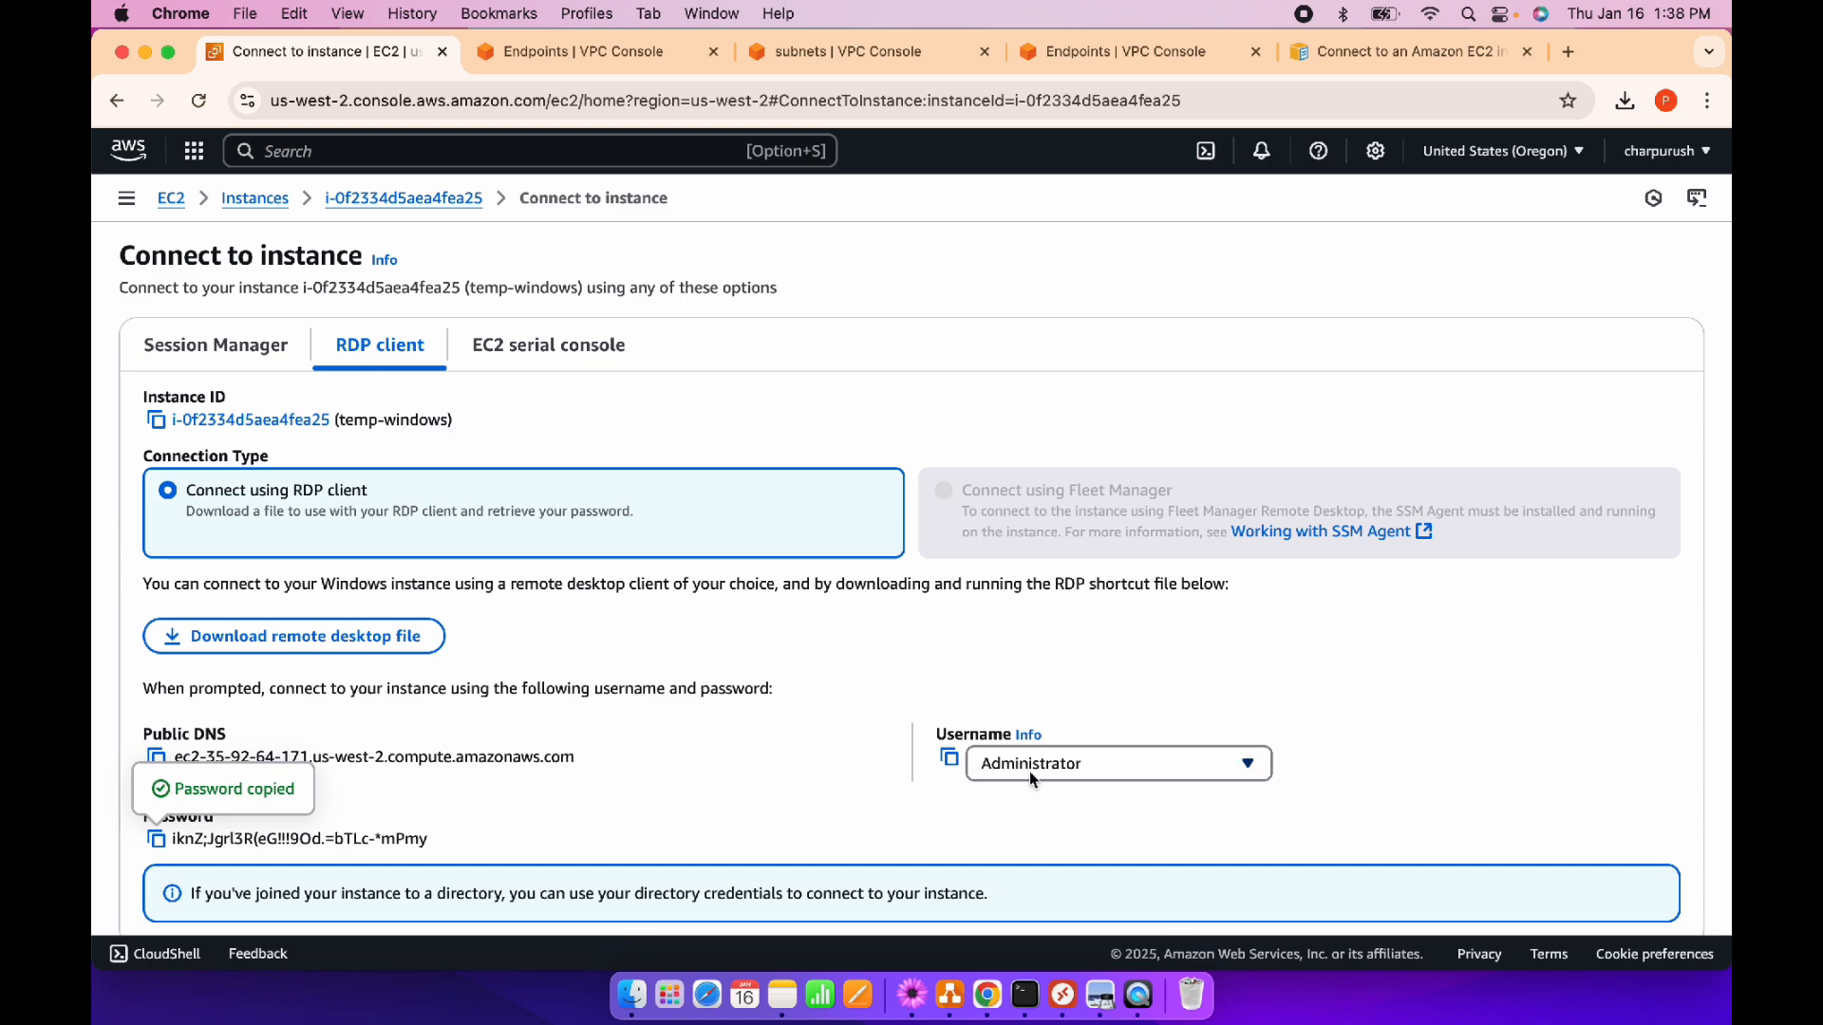
# Try to connect directly to the instance by opening temp-windows (1).rdp from the Downloads folder in Finder
pyautogui.click(632, 995)
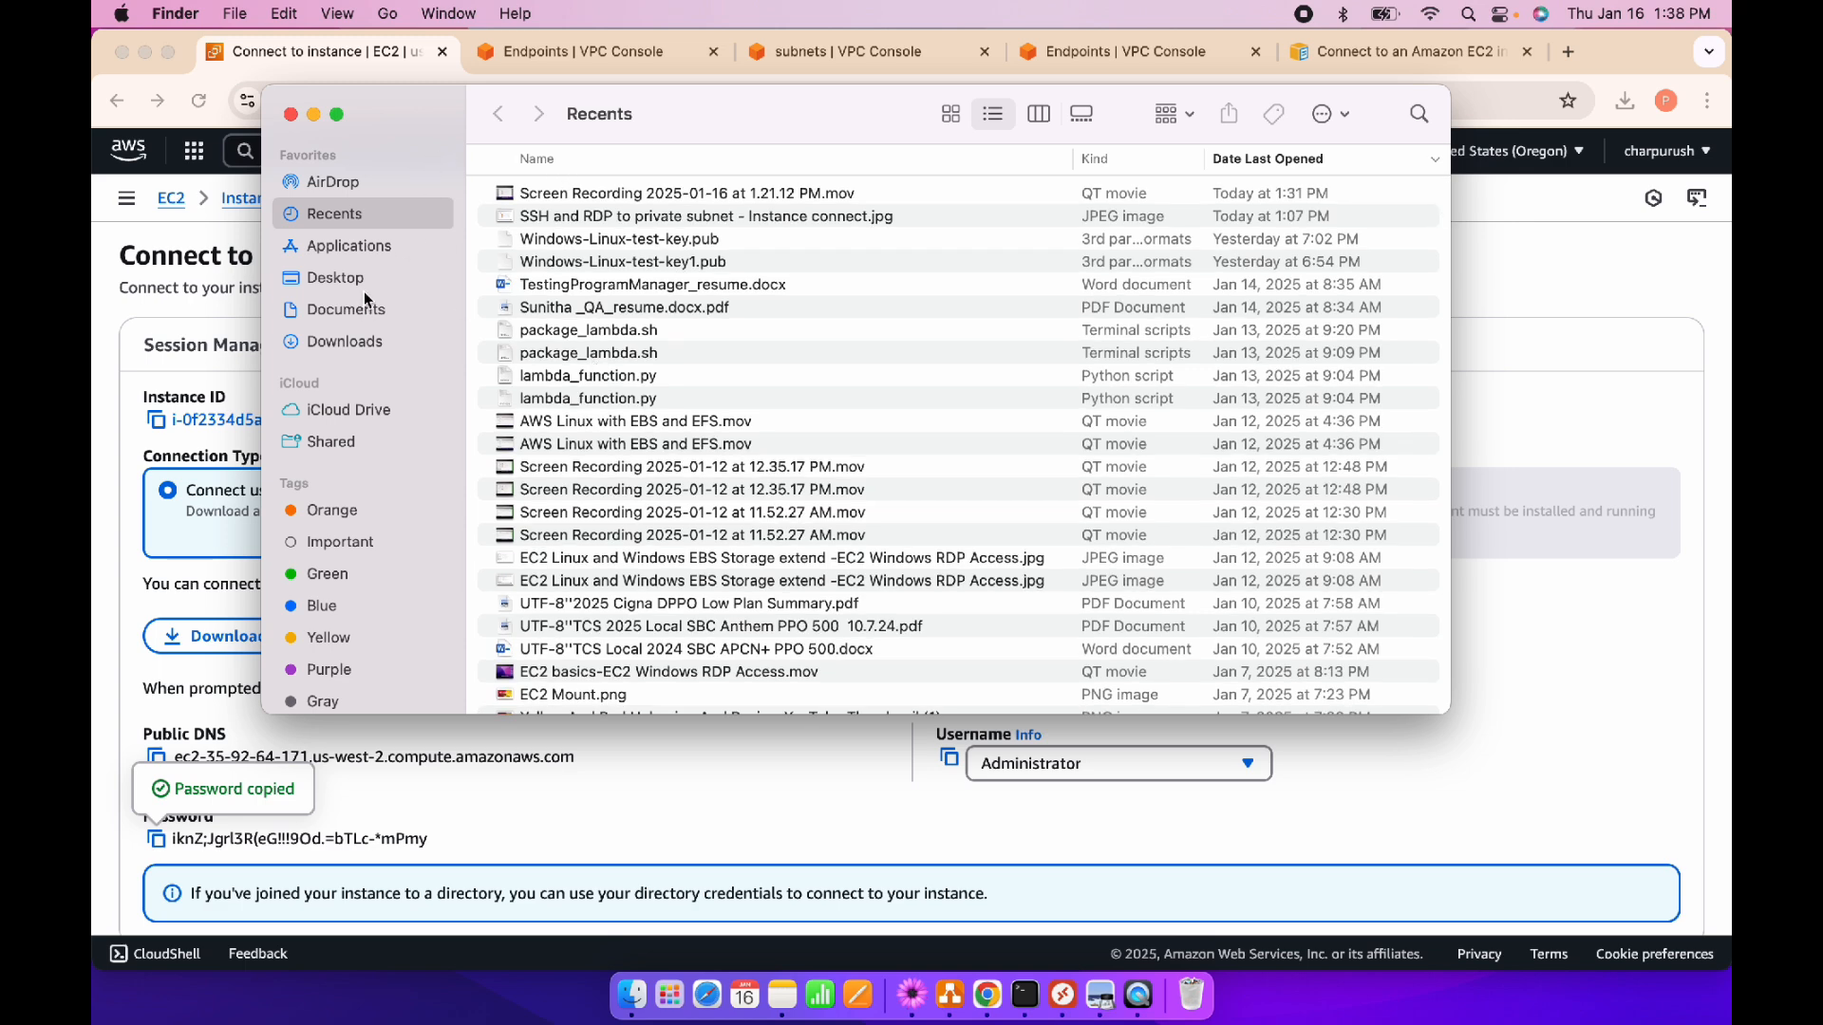
pyautogui.click(364, 344)
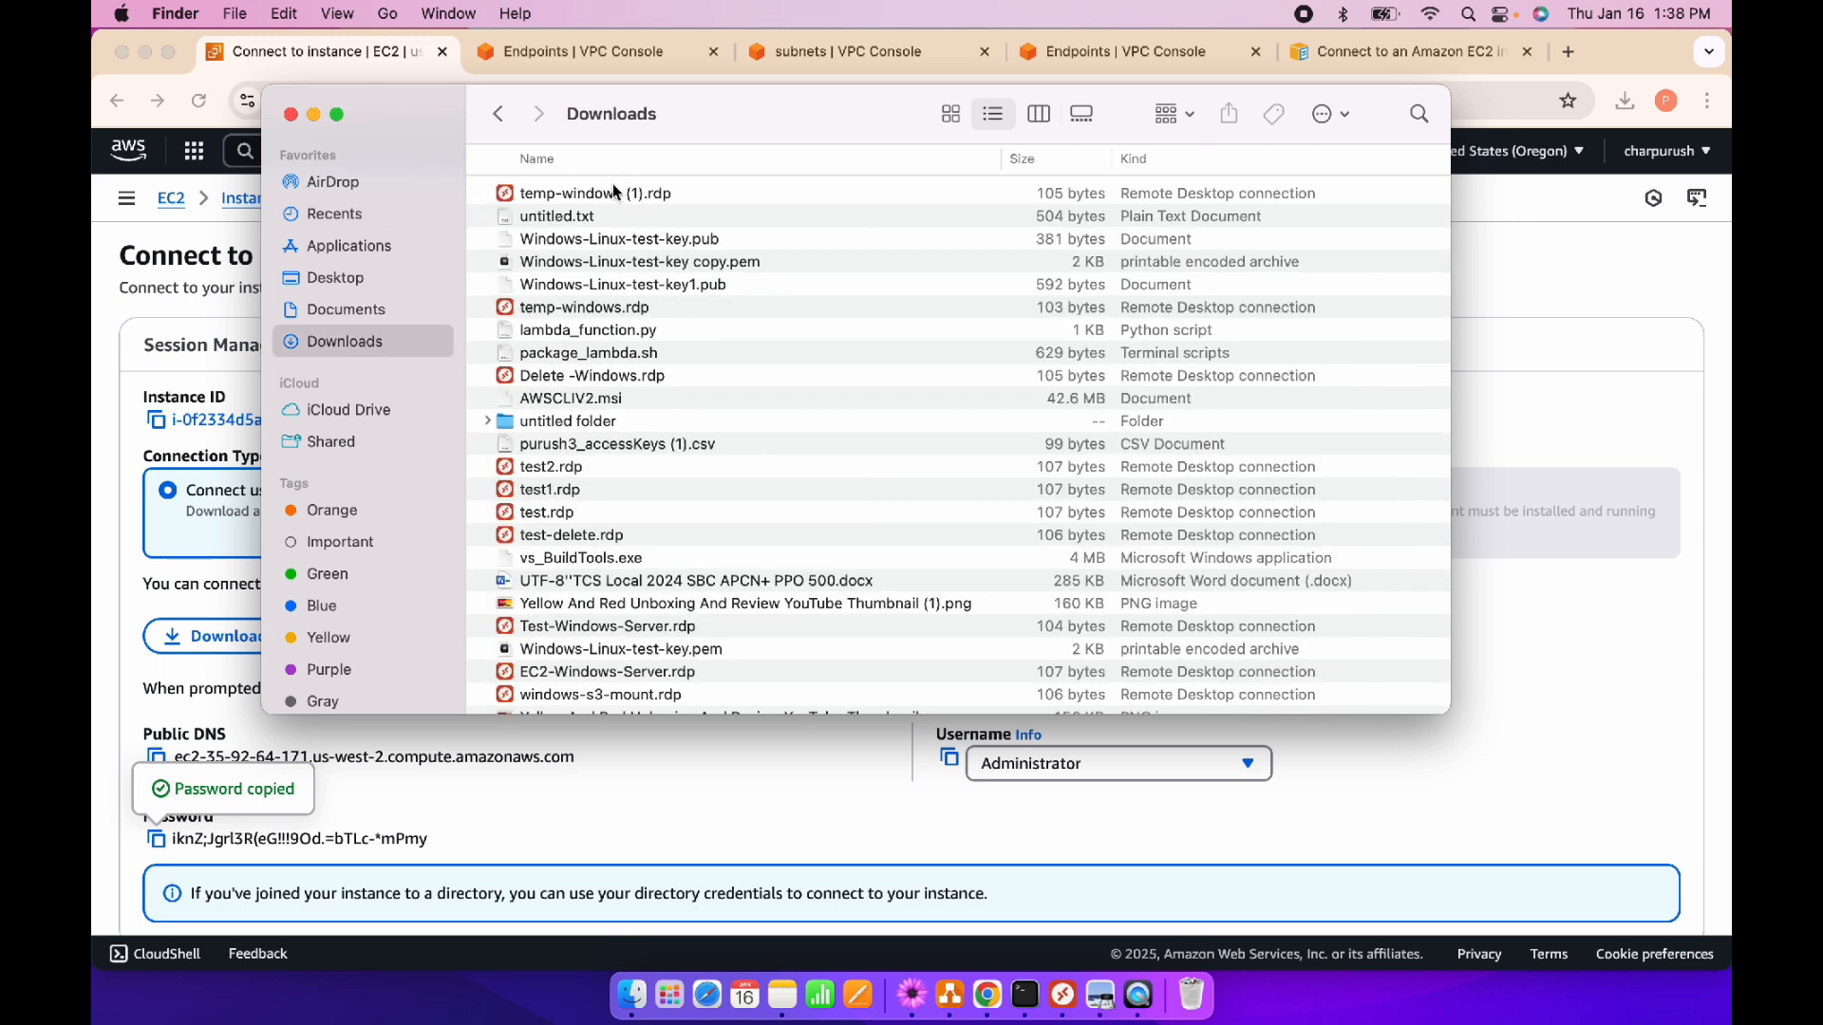
pyautogui.doubleClick(611, 197)
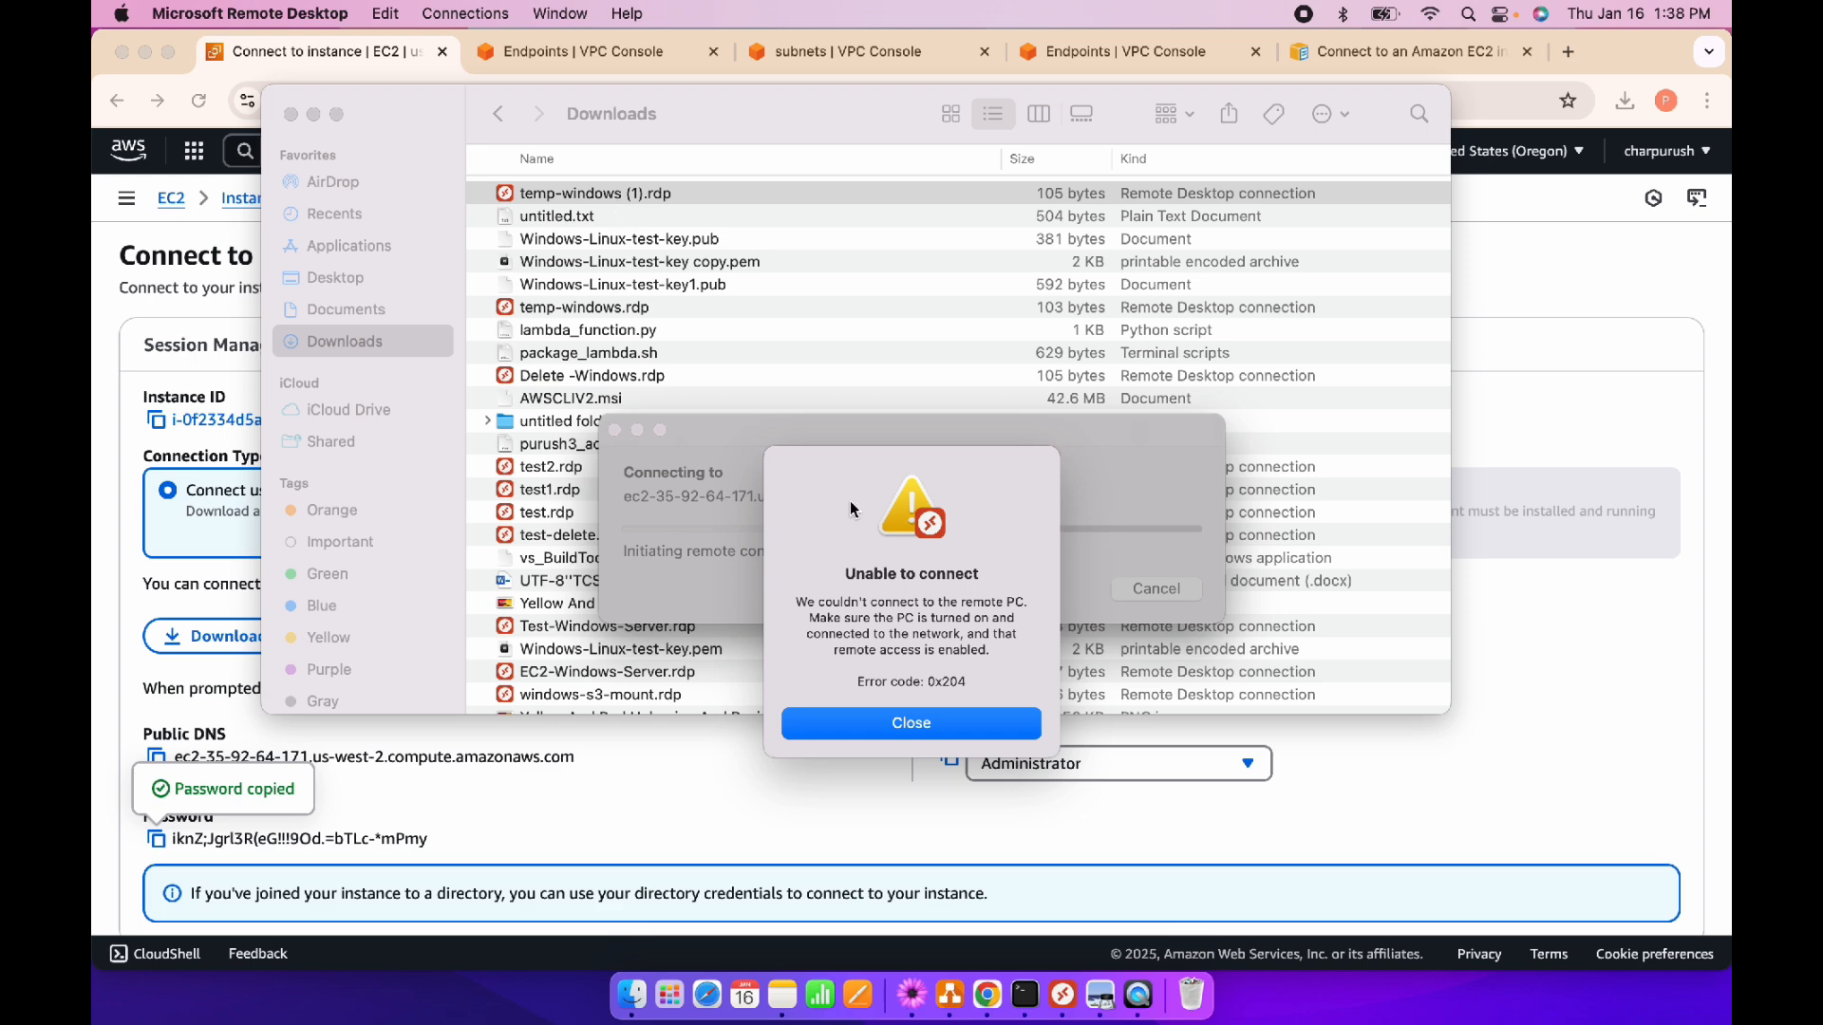
pyautogui.click(914, 724)
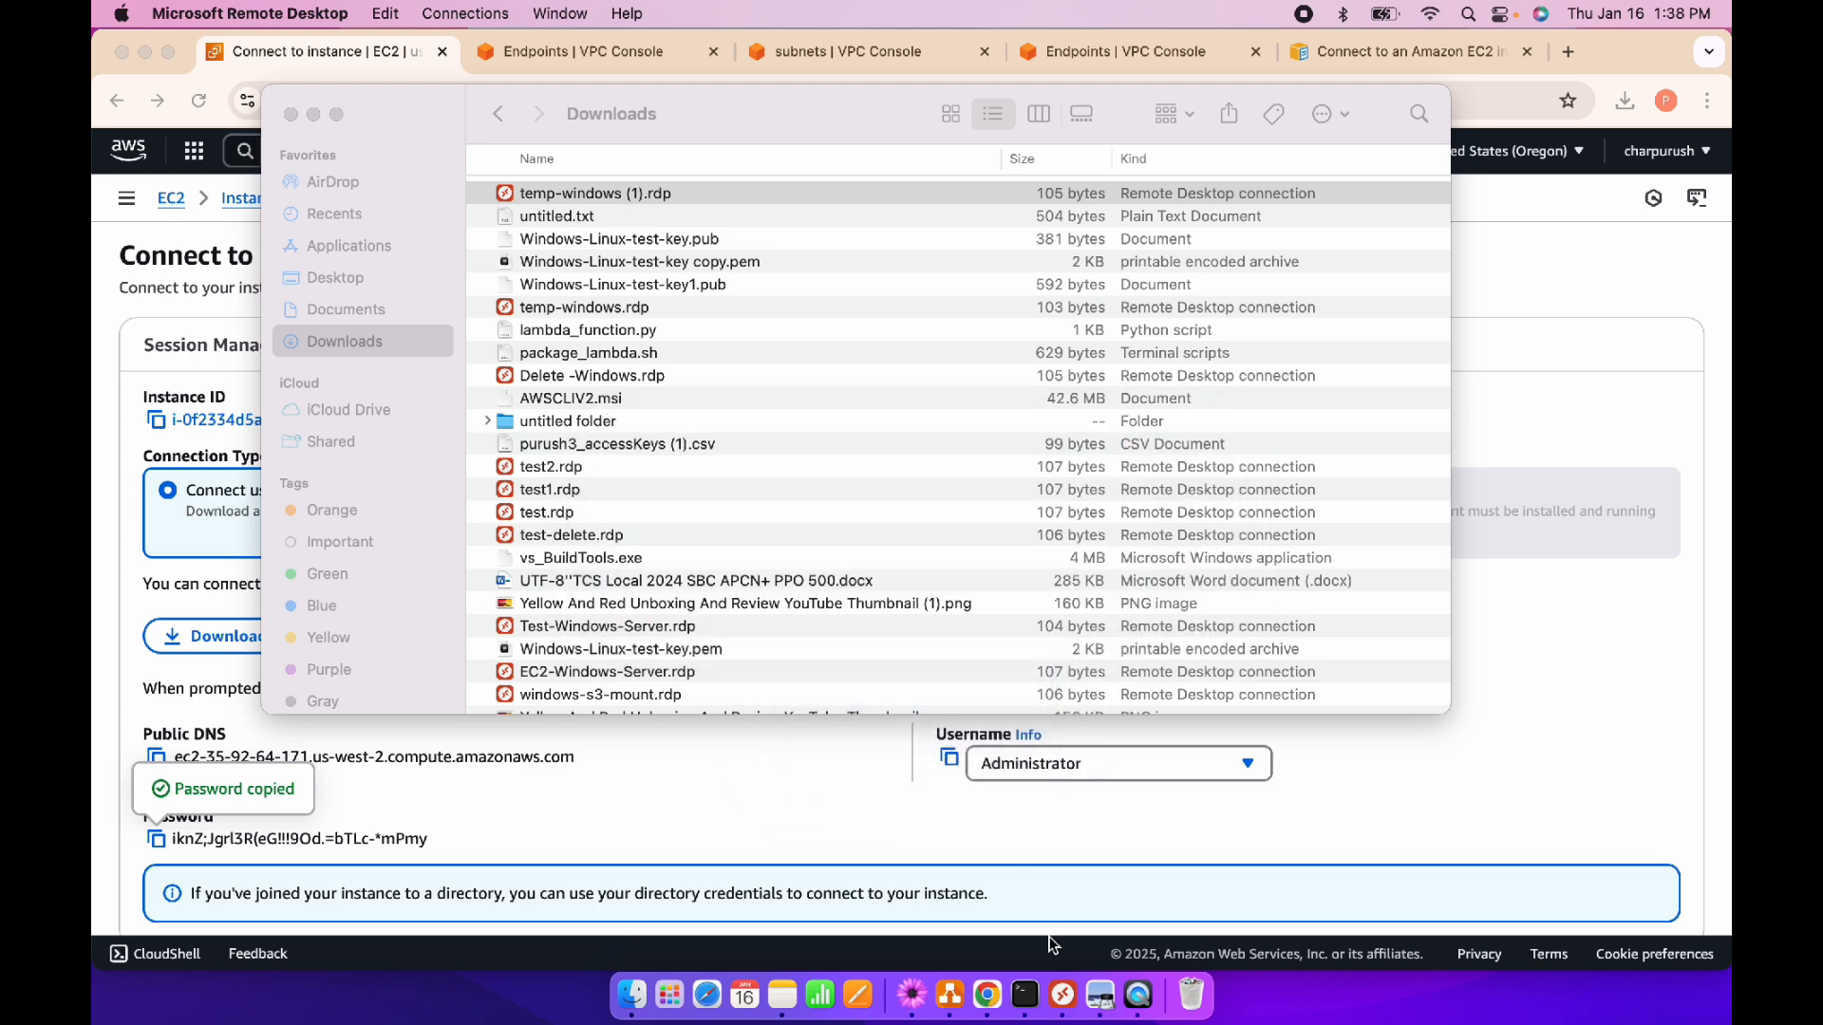
# In Microsoft Remote Desktop, add a PC named localhost:5544, checking the tunnel's local port in Terminal
pyautogui.click(1063, 995)
pyautogui.click(773, 78)
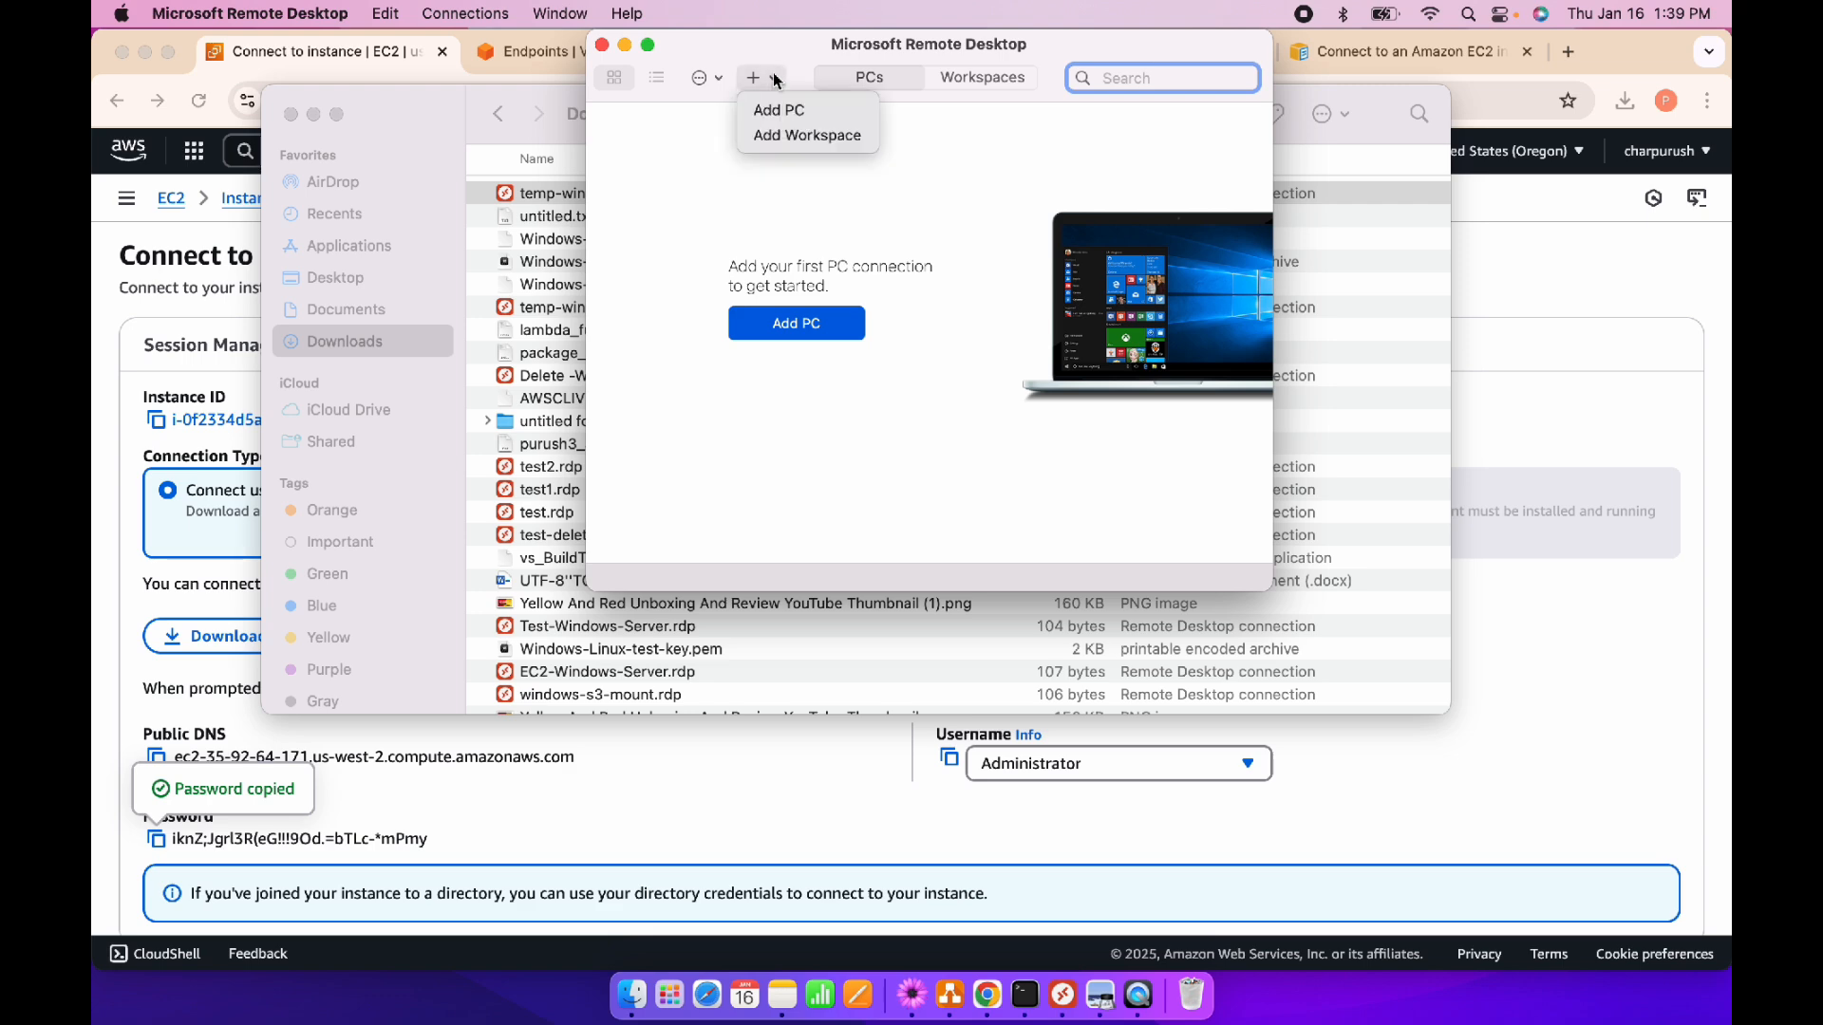
pyautogui.click(786, 114)
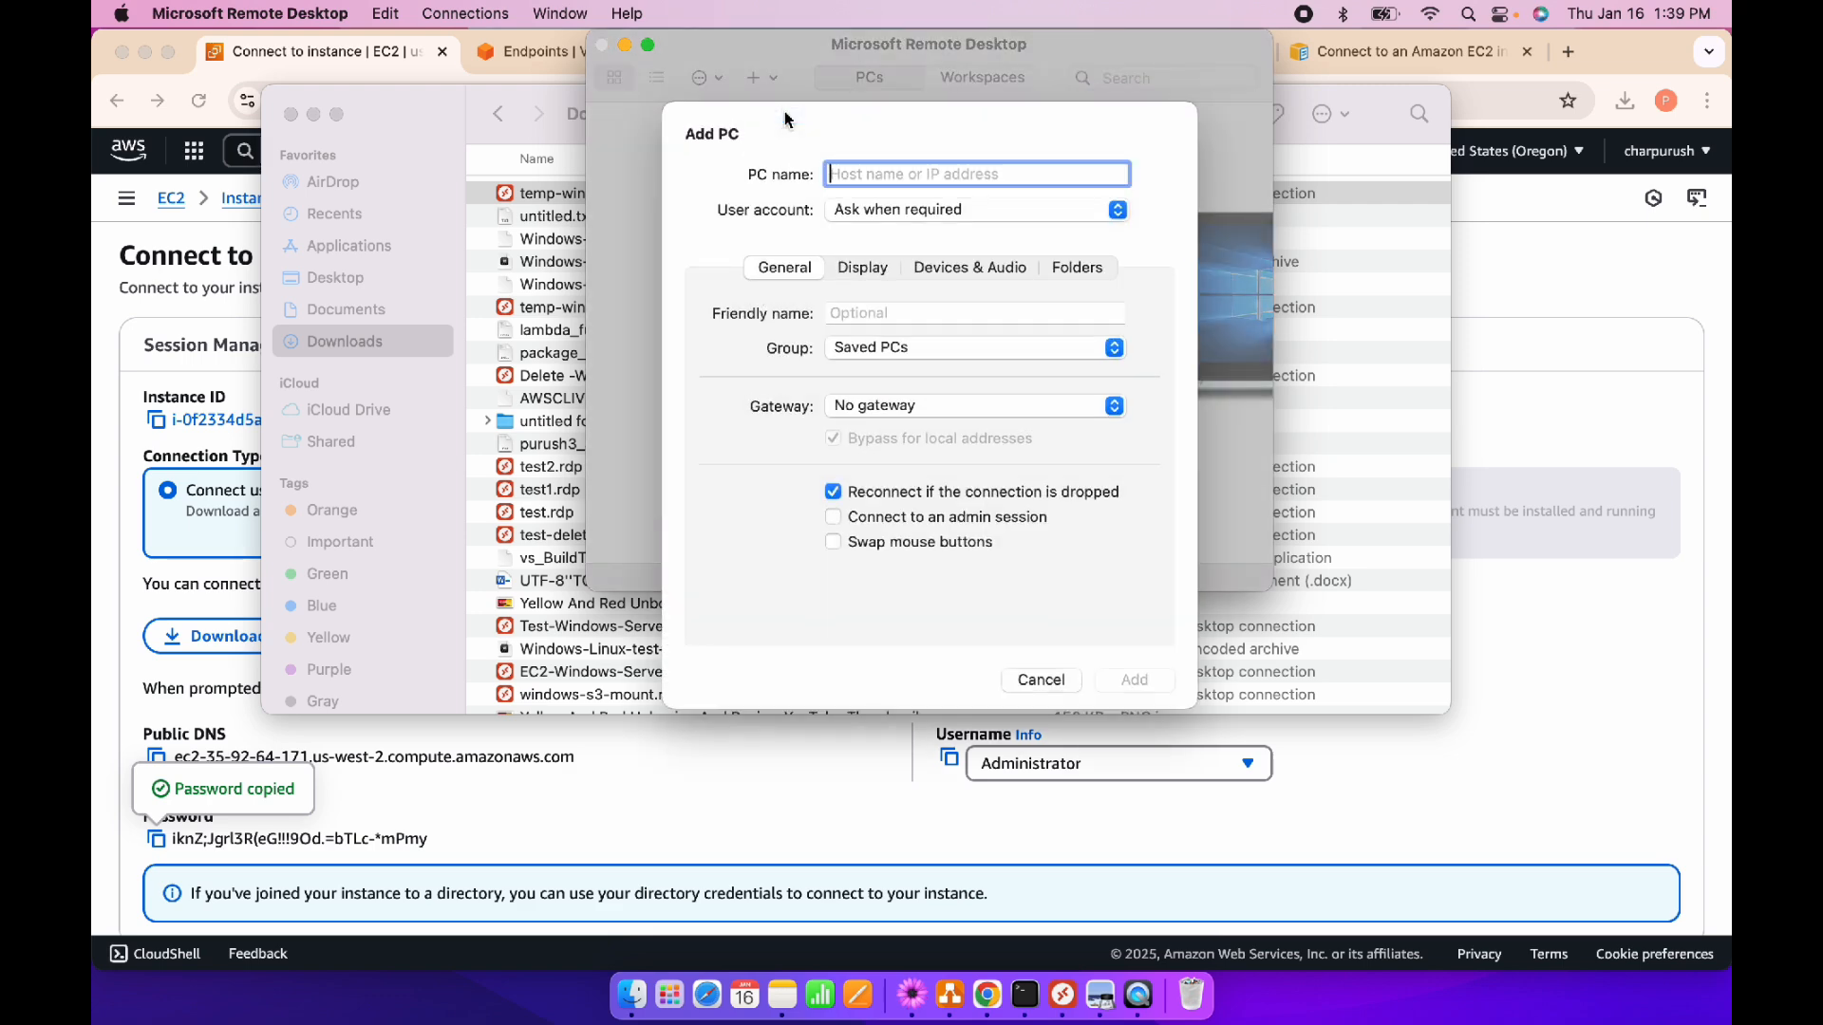
pyautogui.write('lo')
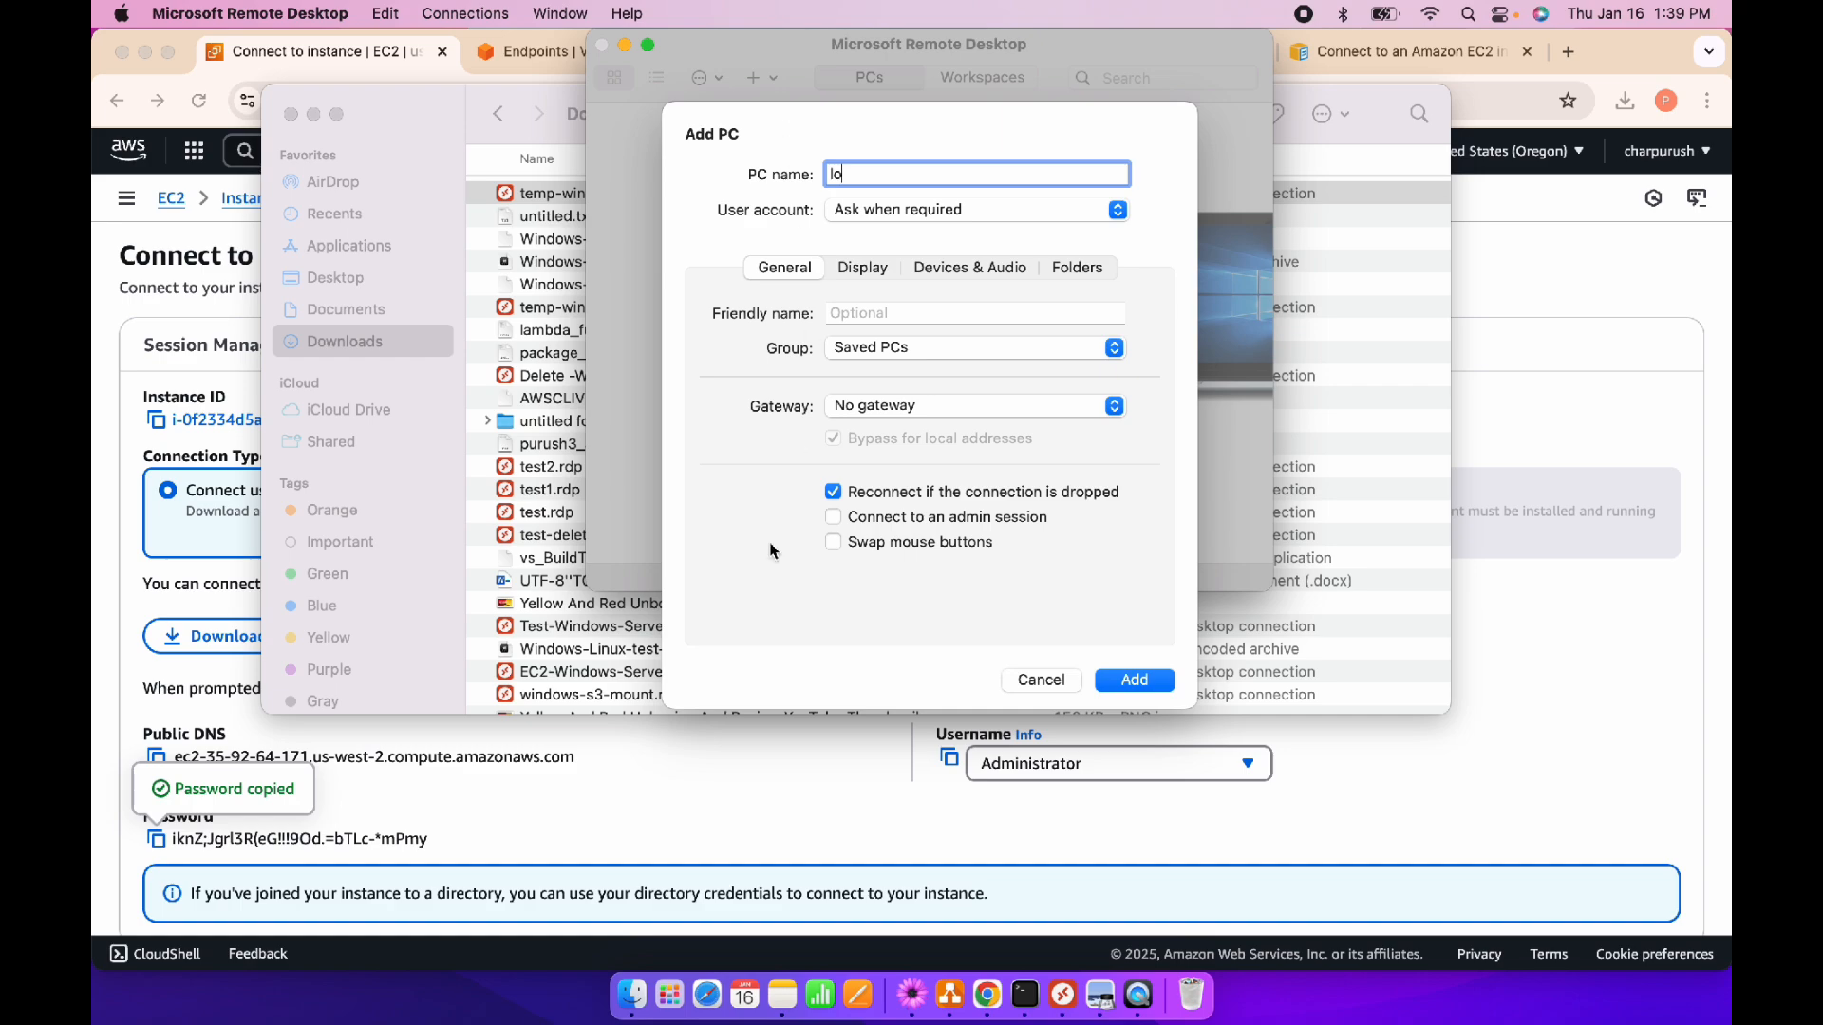
pyautogui.hotkey('ctrl', 'Up')
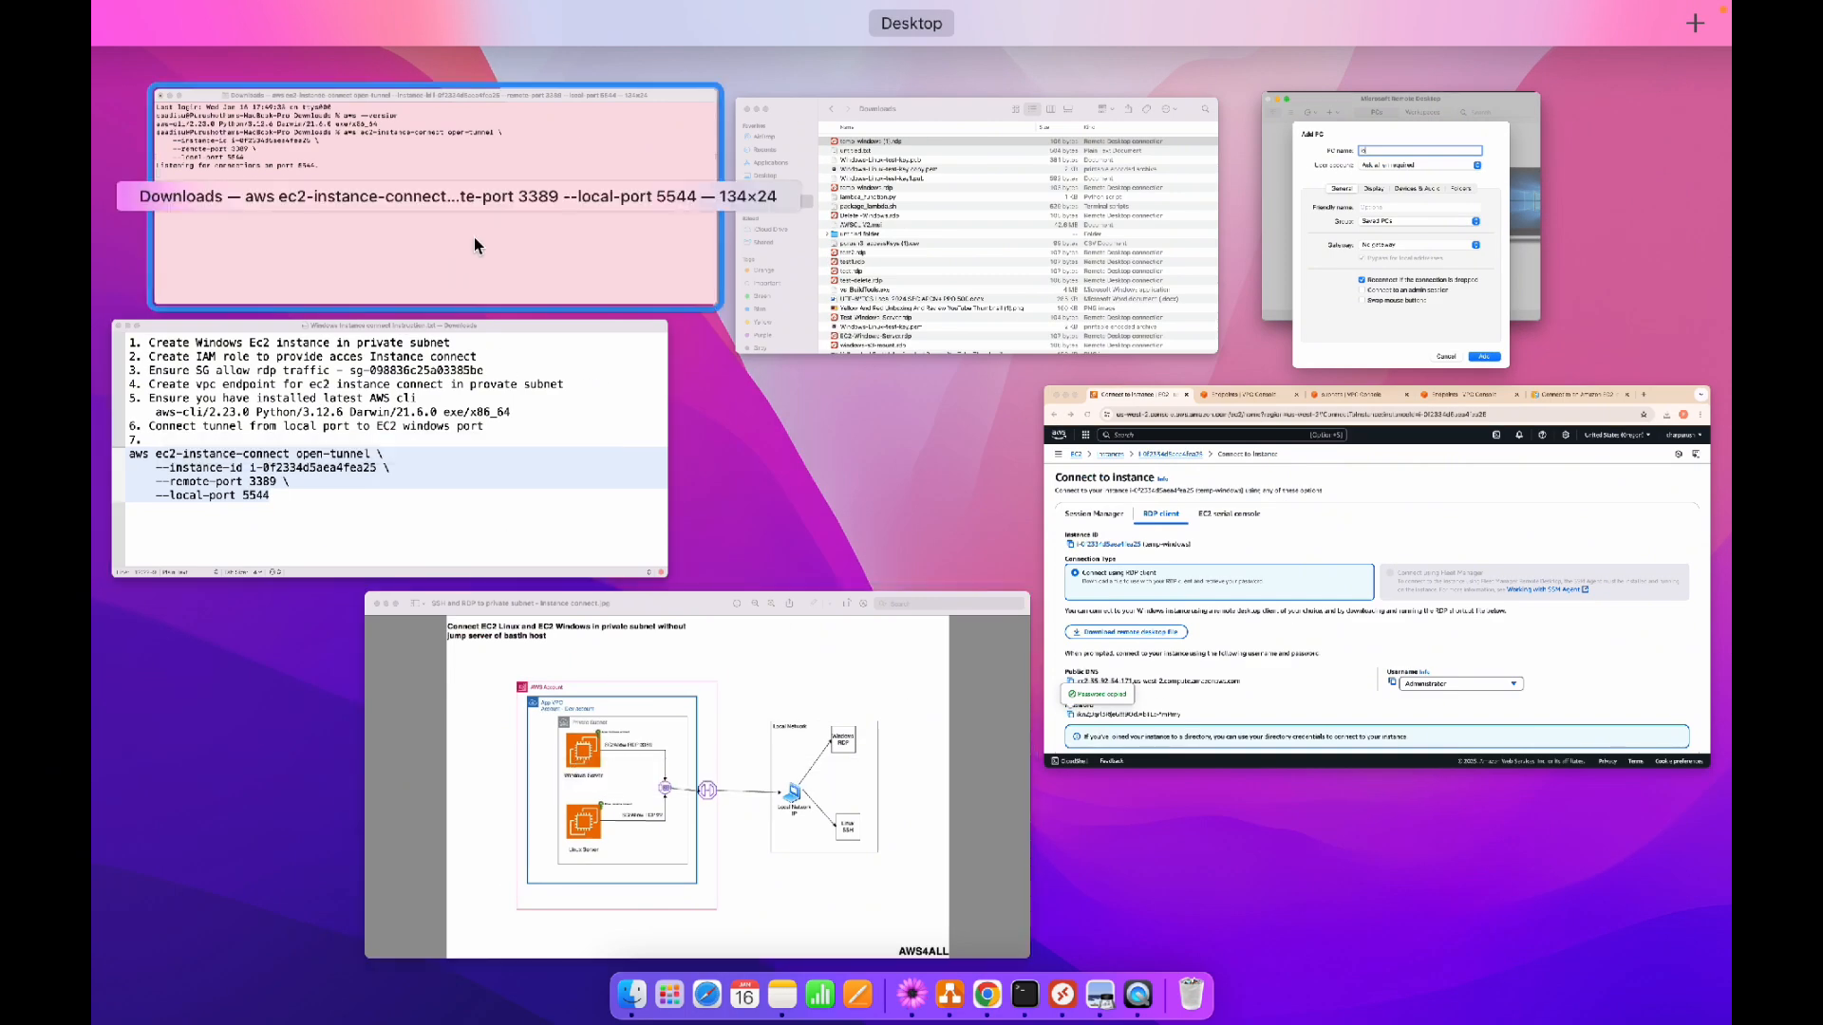
pyautogui.click(475, 236)
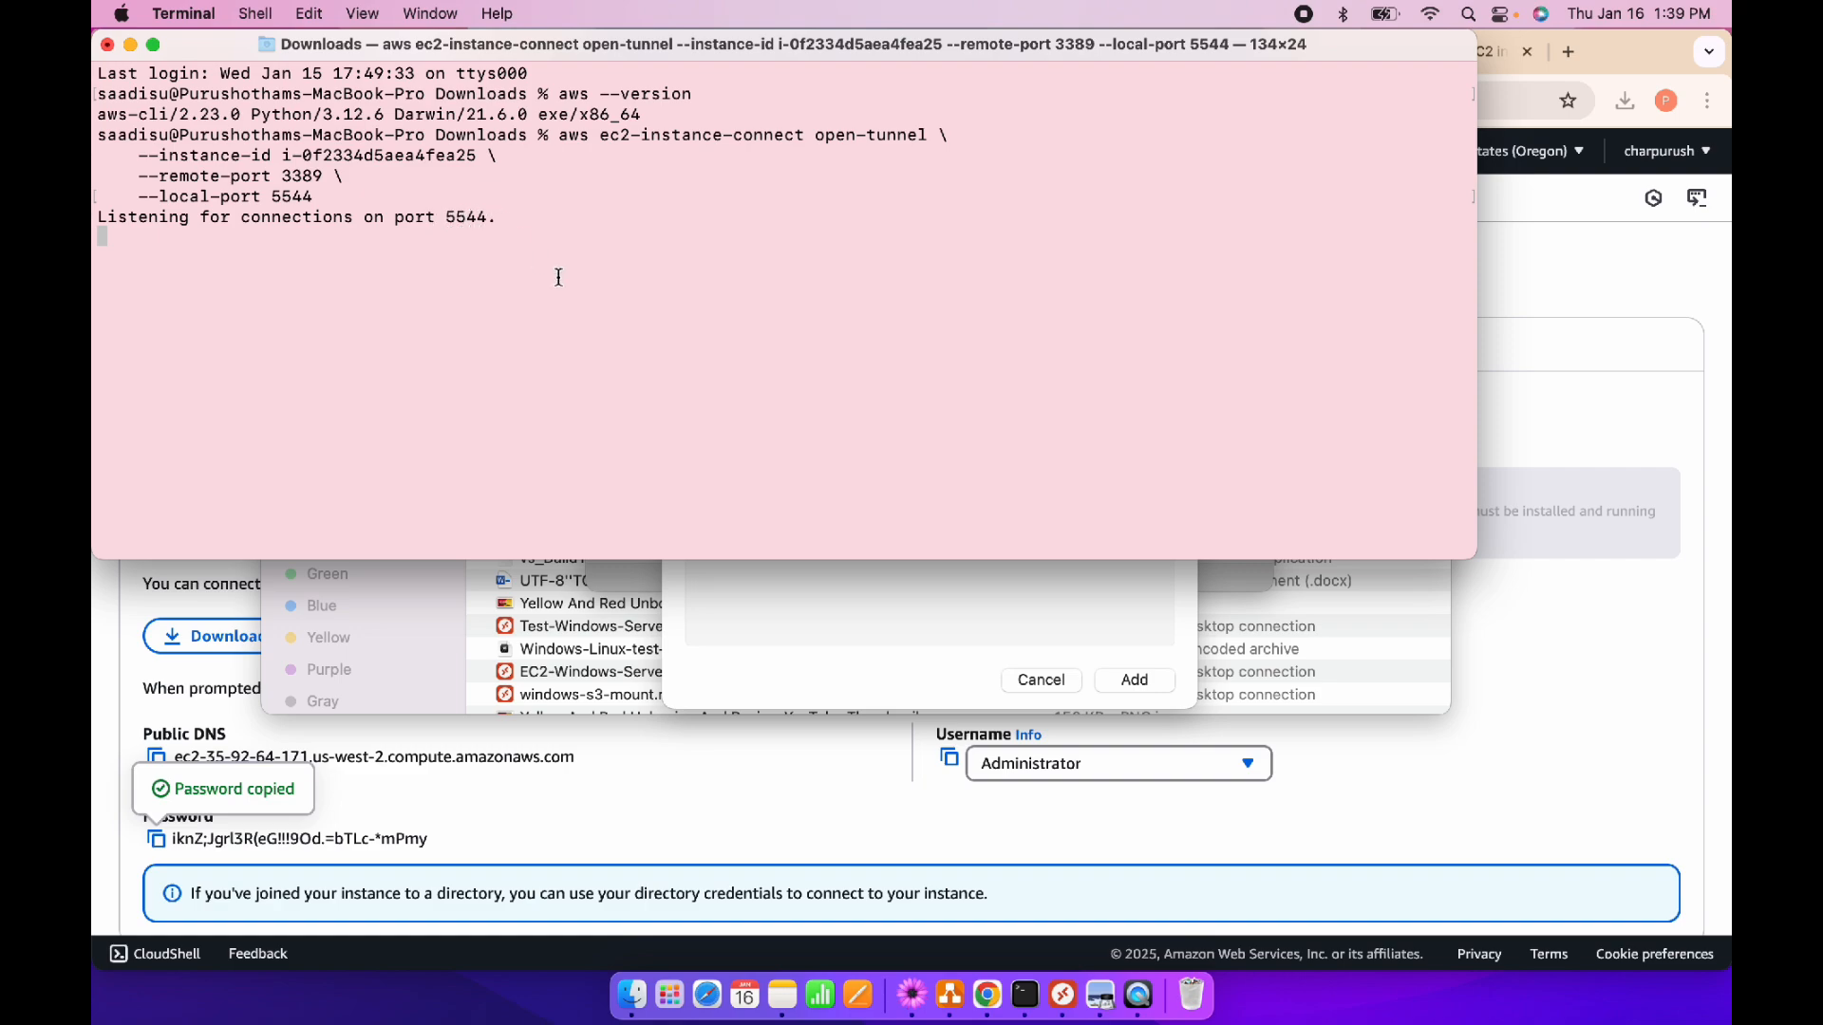
pyautogui.hotkey('ctrl', 'Up')
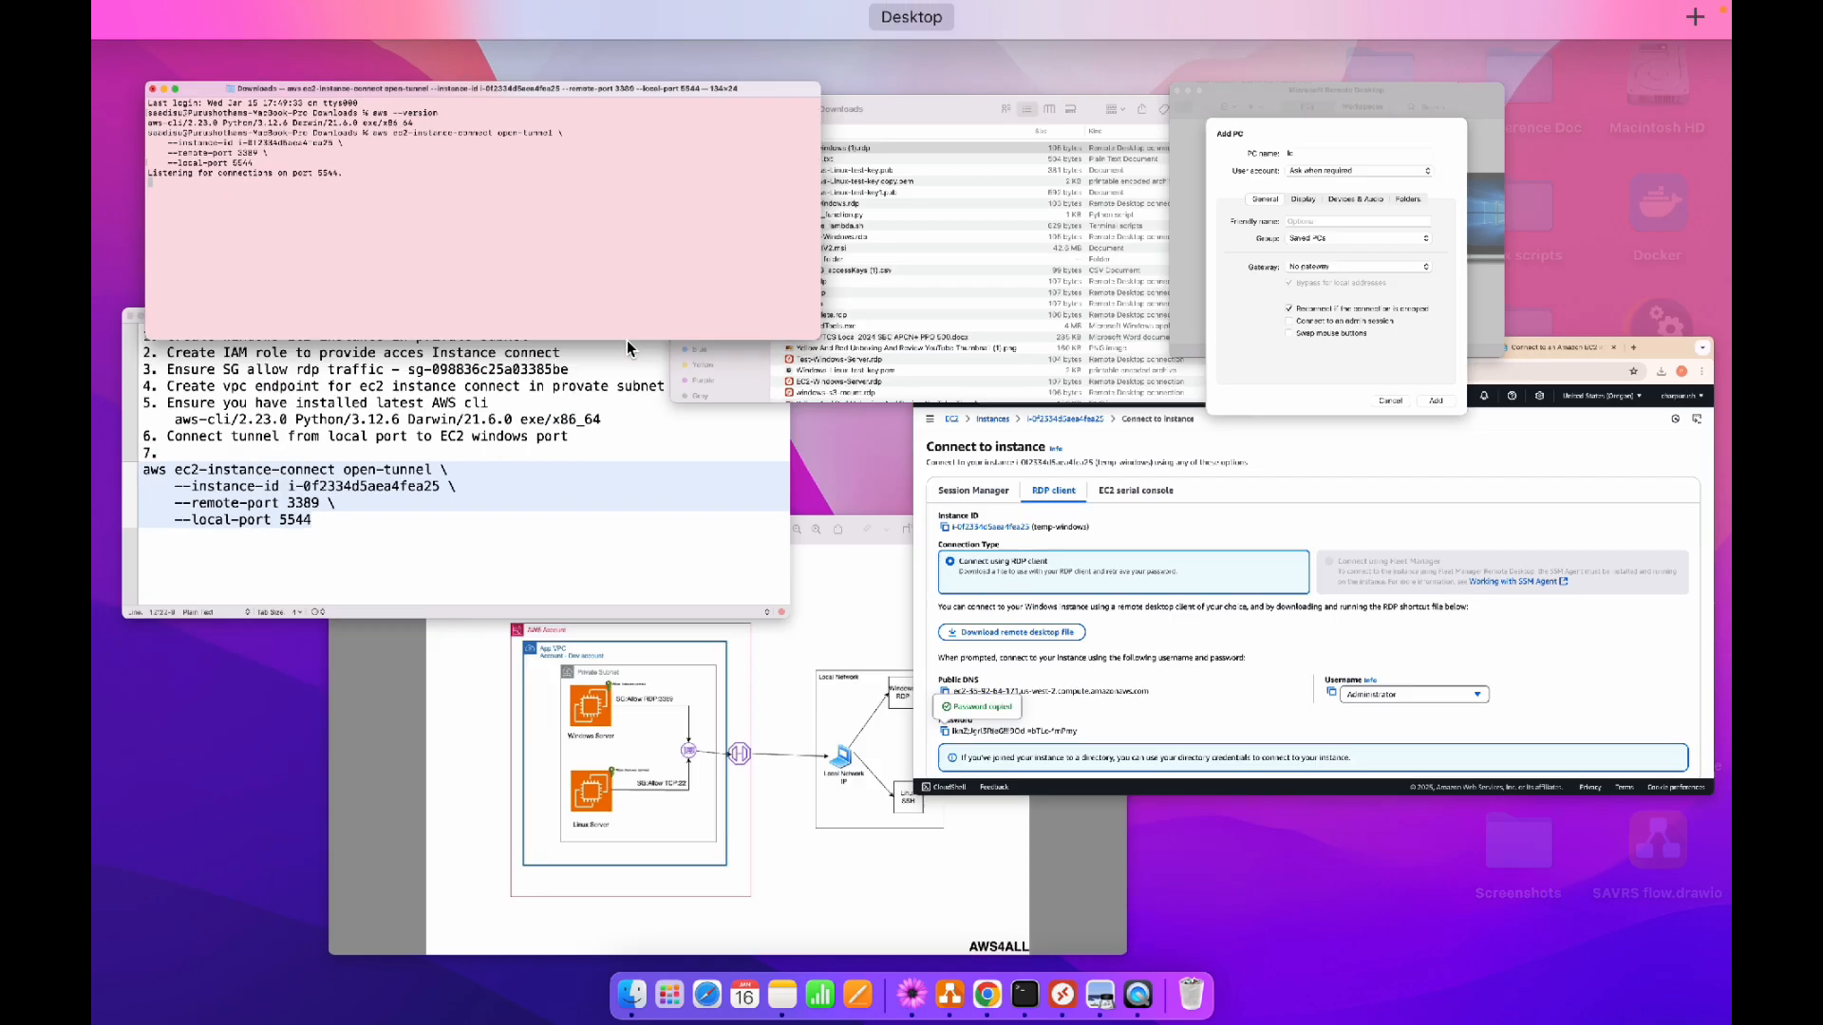
pyautogui.click(1371, 310)
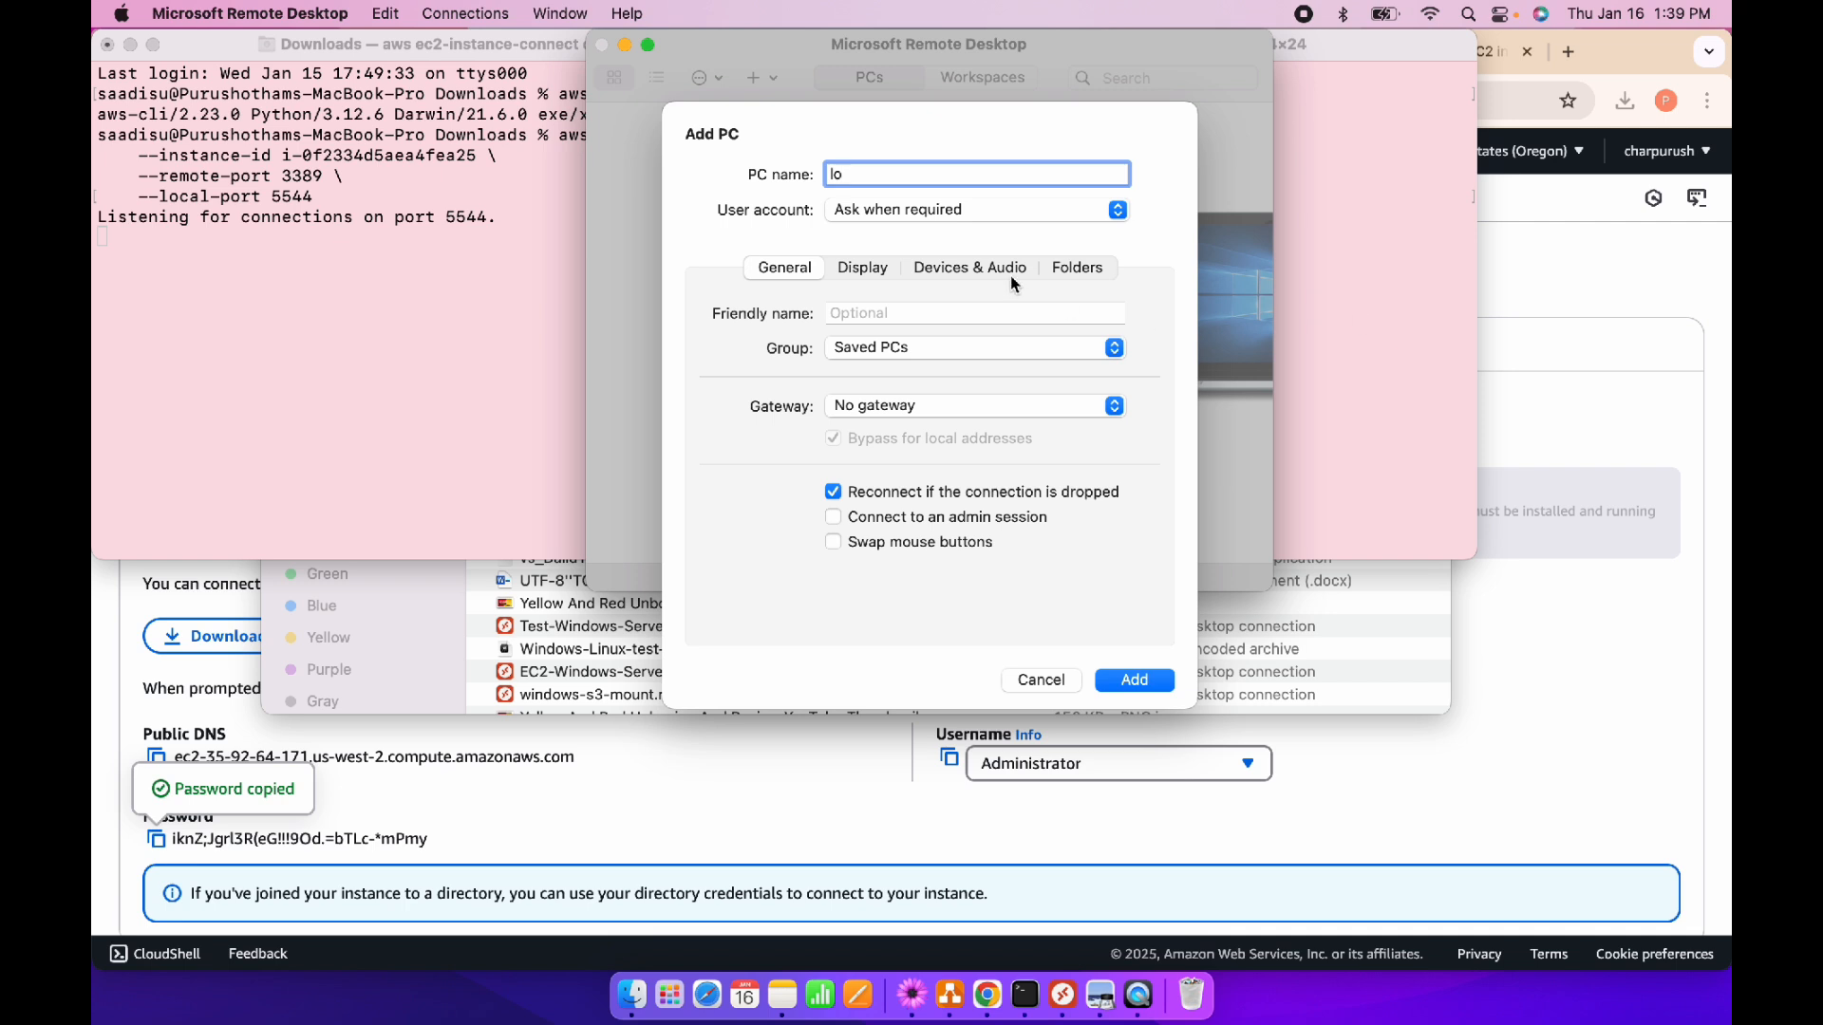
pyautogui.write('localhost:')
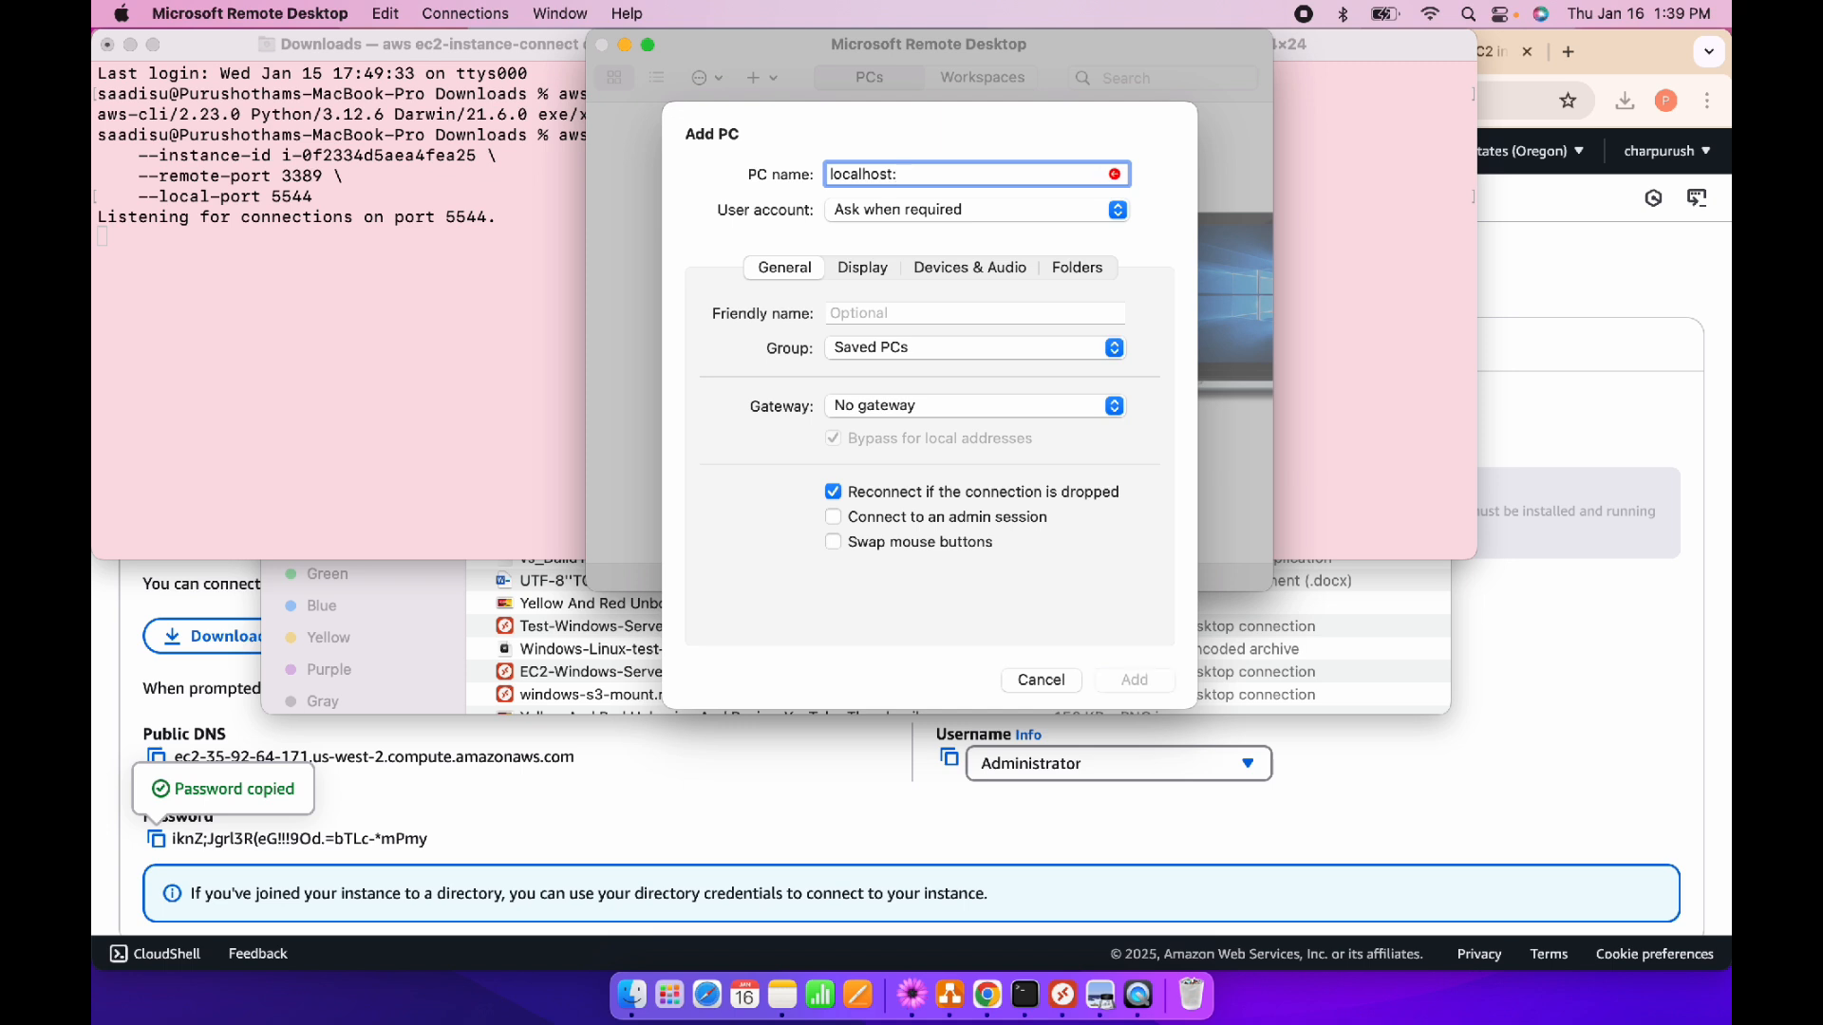
pyautogui.write('5544')
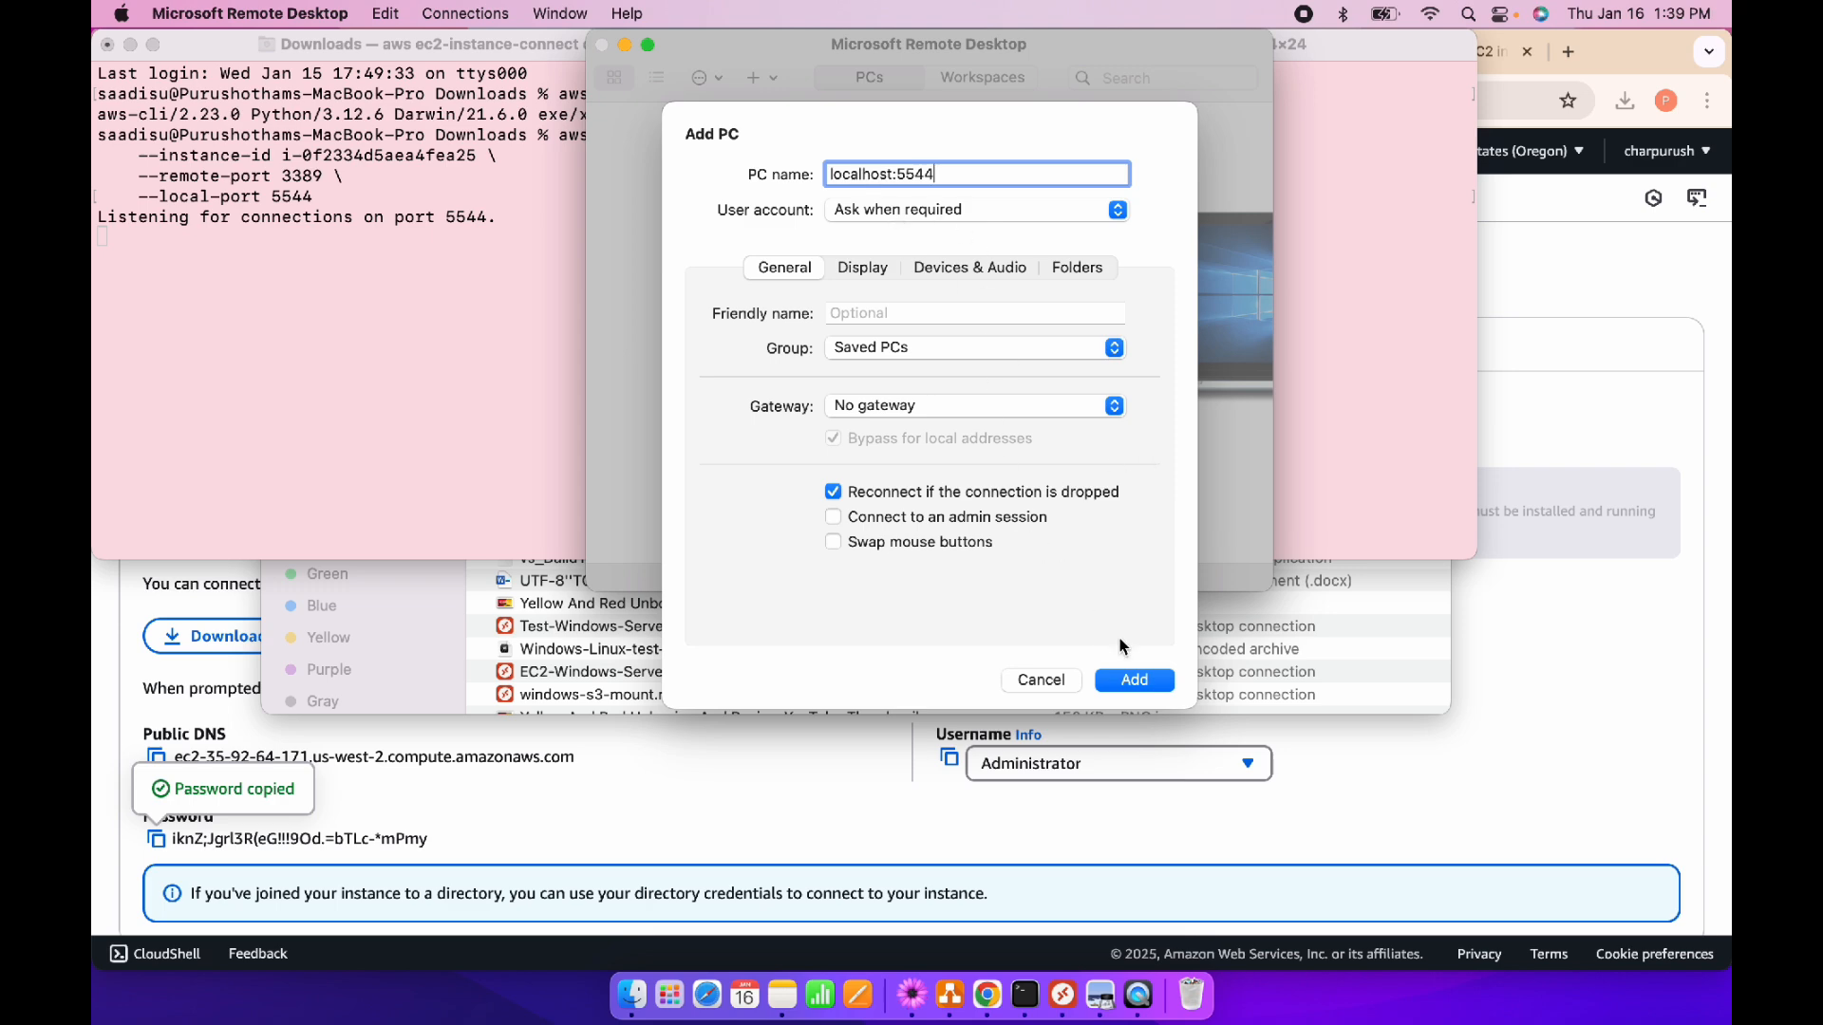
pyautogui.click(1144, 682)
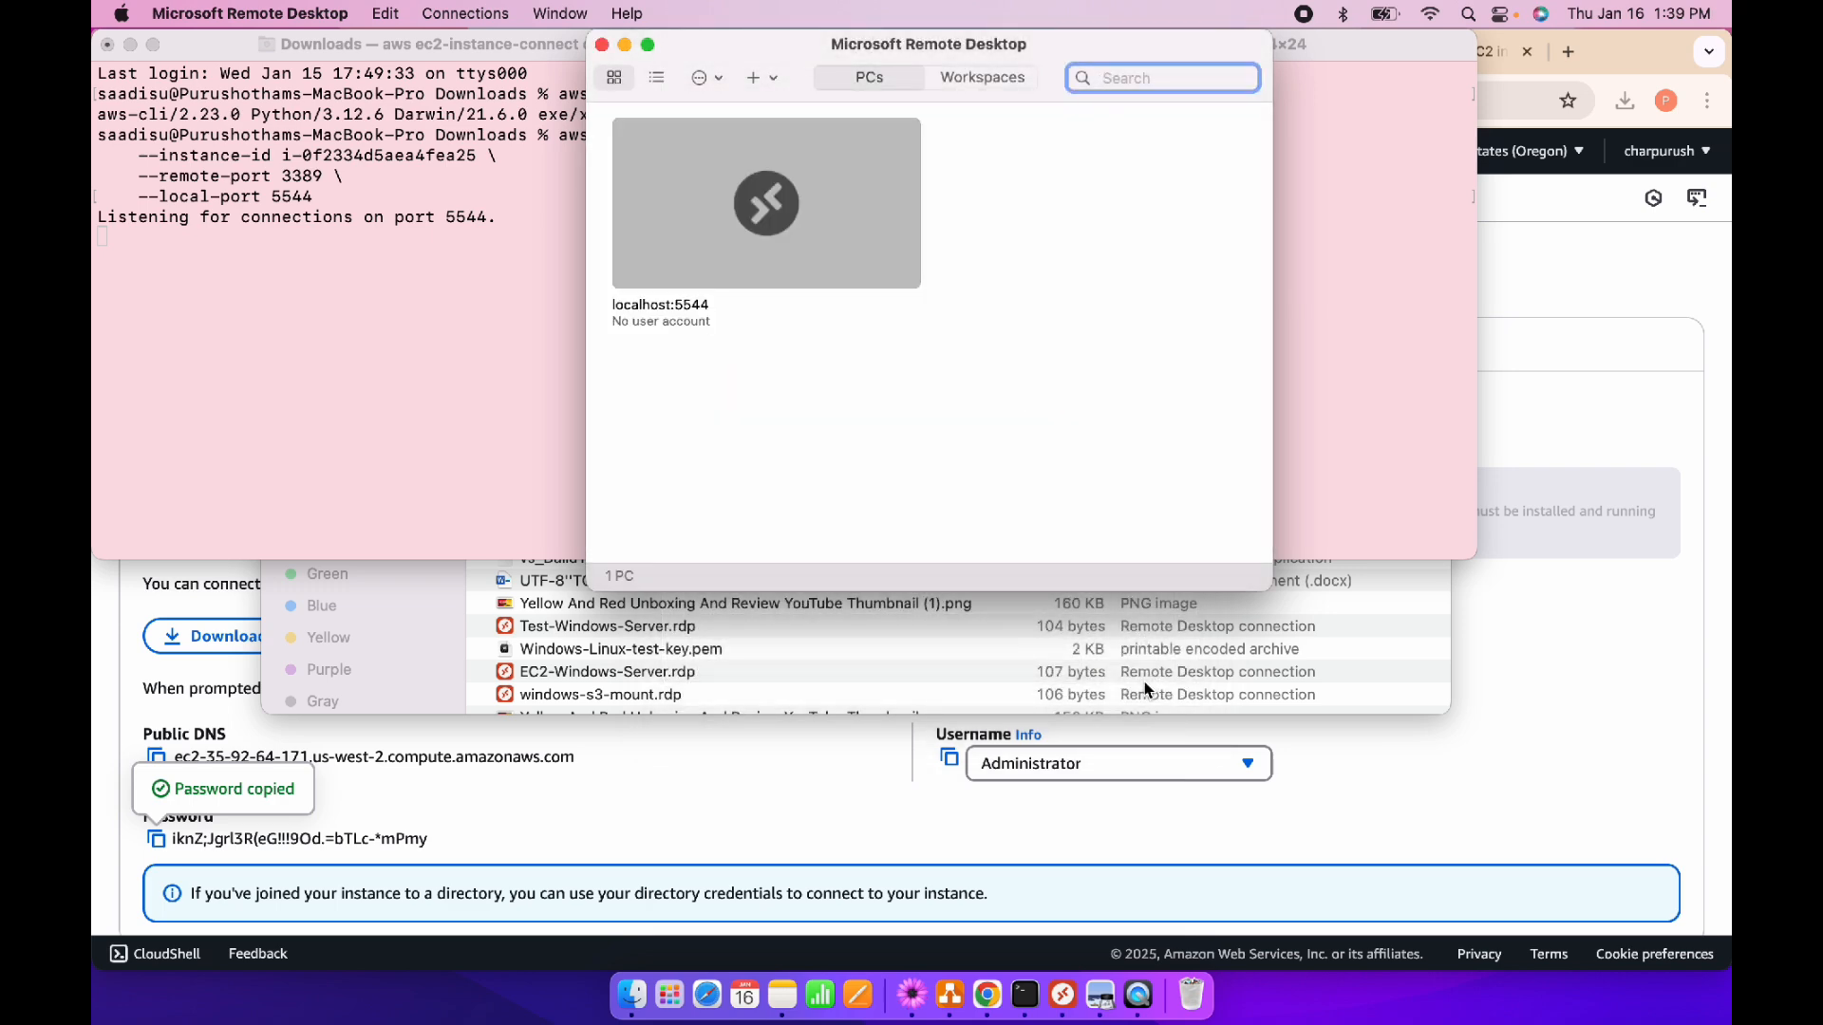
# Connect to the localhost:5544 PC as Administrator, entering the copied account password and continuing past the certificate prompt
pyautogui.doubleClick(779, 223)
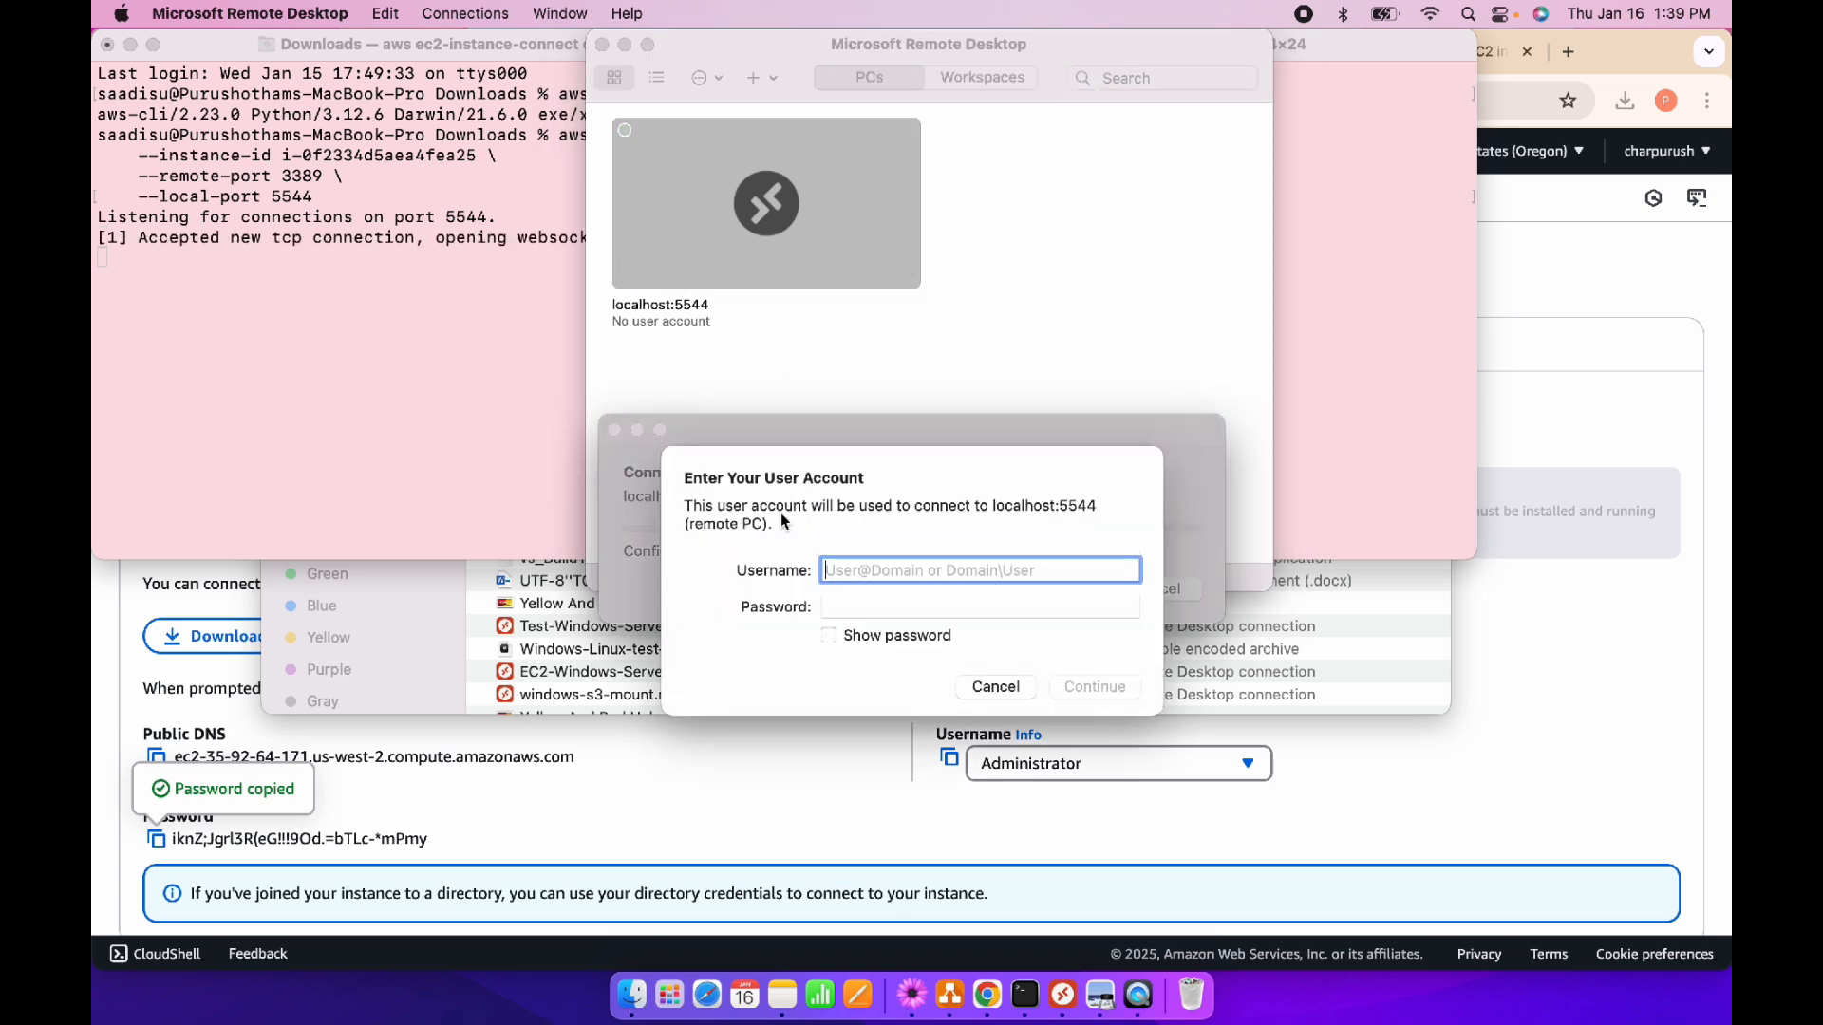
pyautogui.write('A')
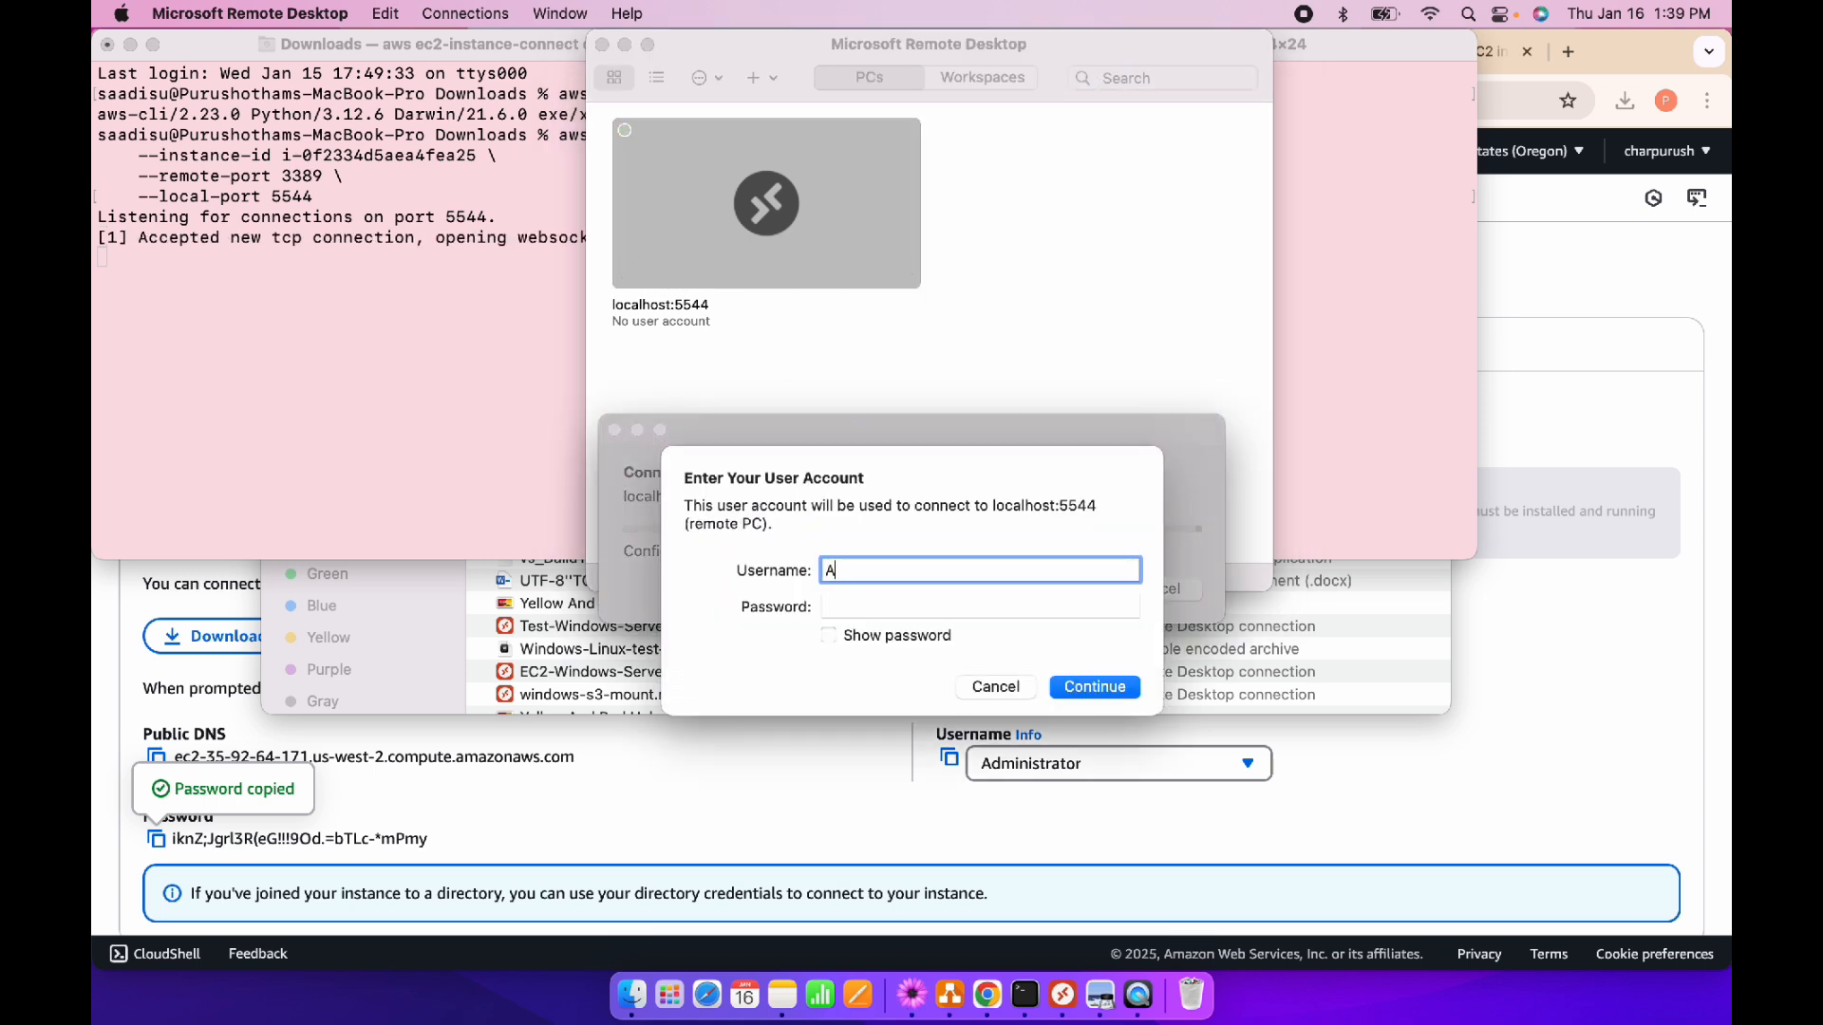
pyautogui.write('dministrator')
pyautogui.press('Tab')
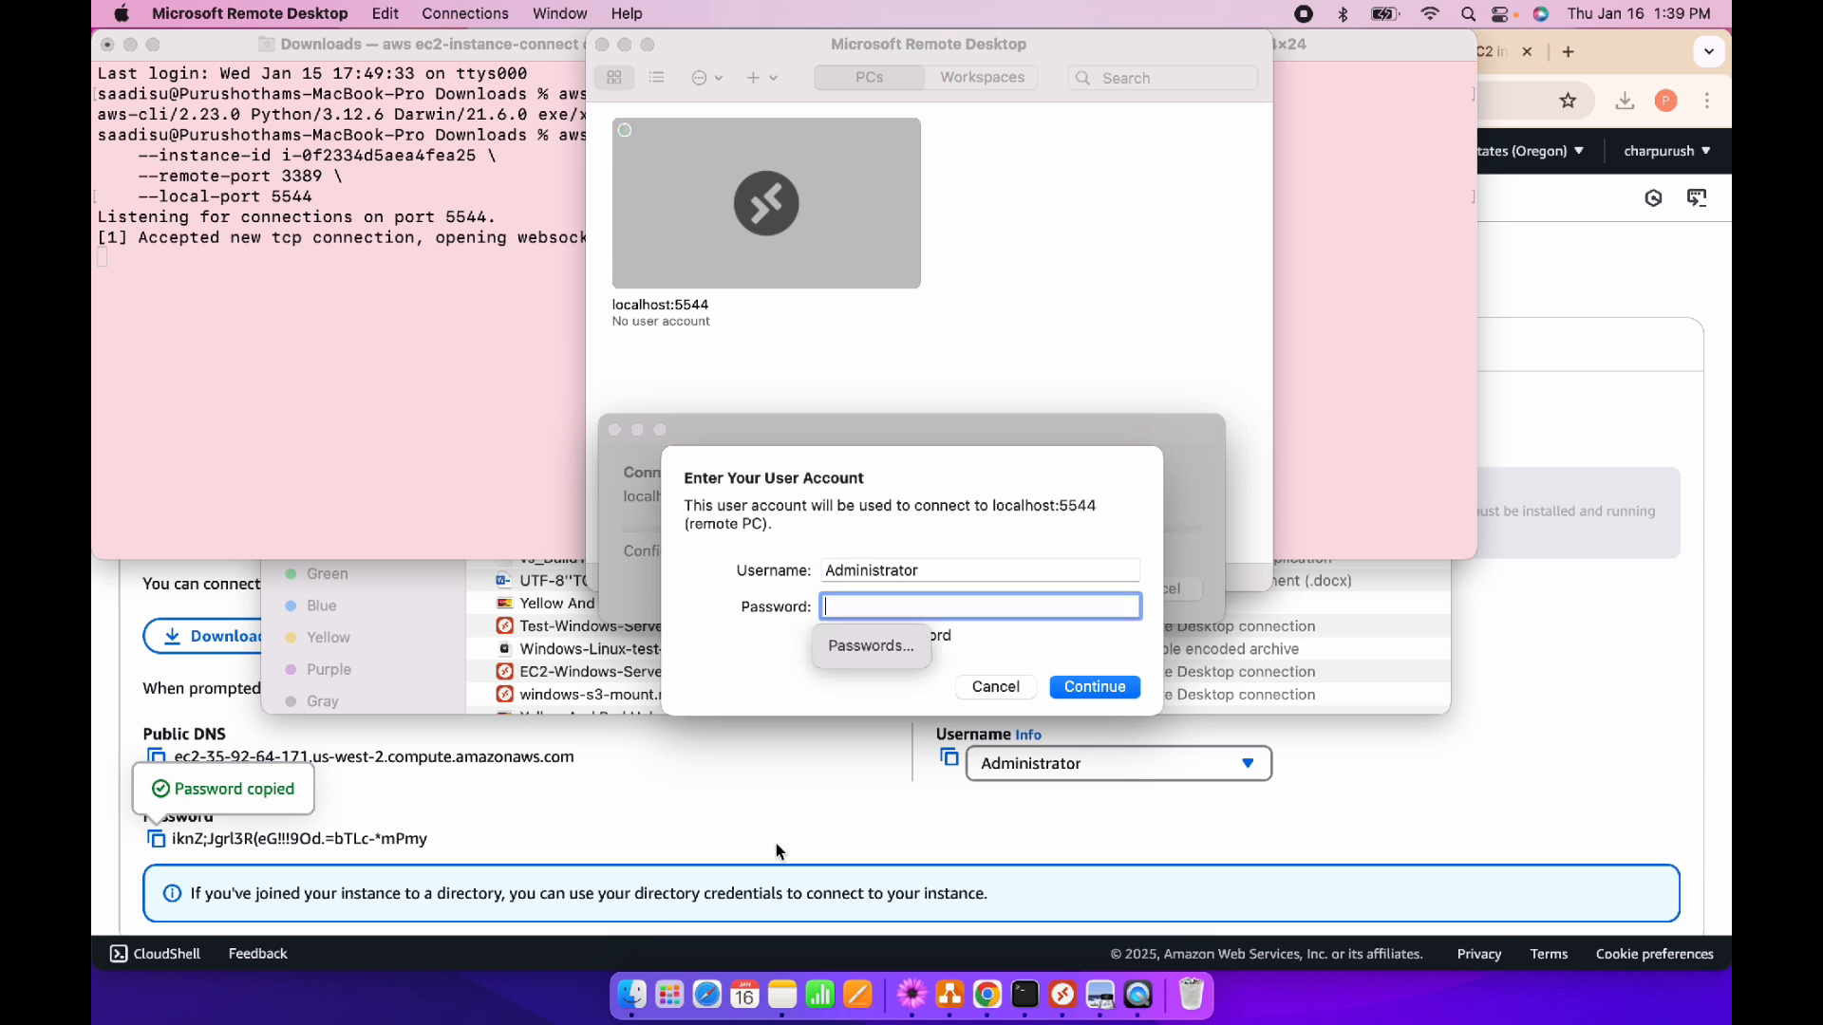
pyautogui.click(988, 996)
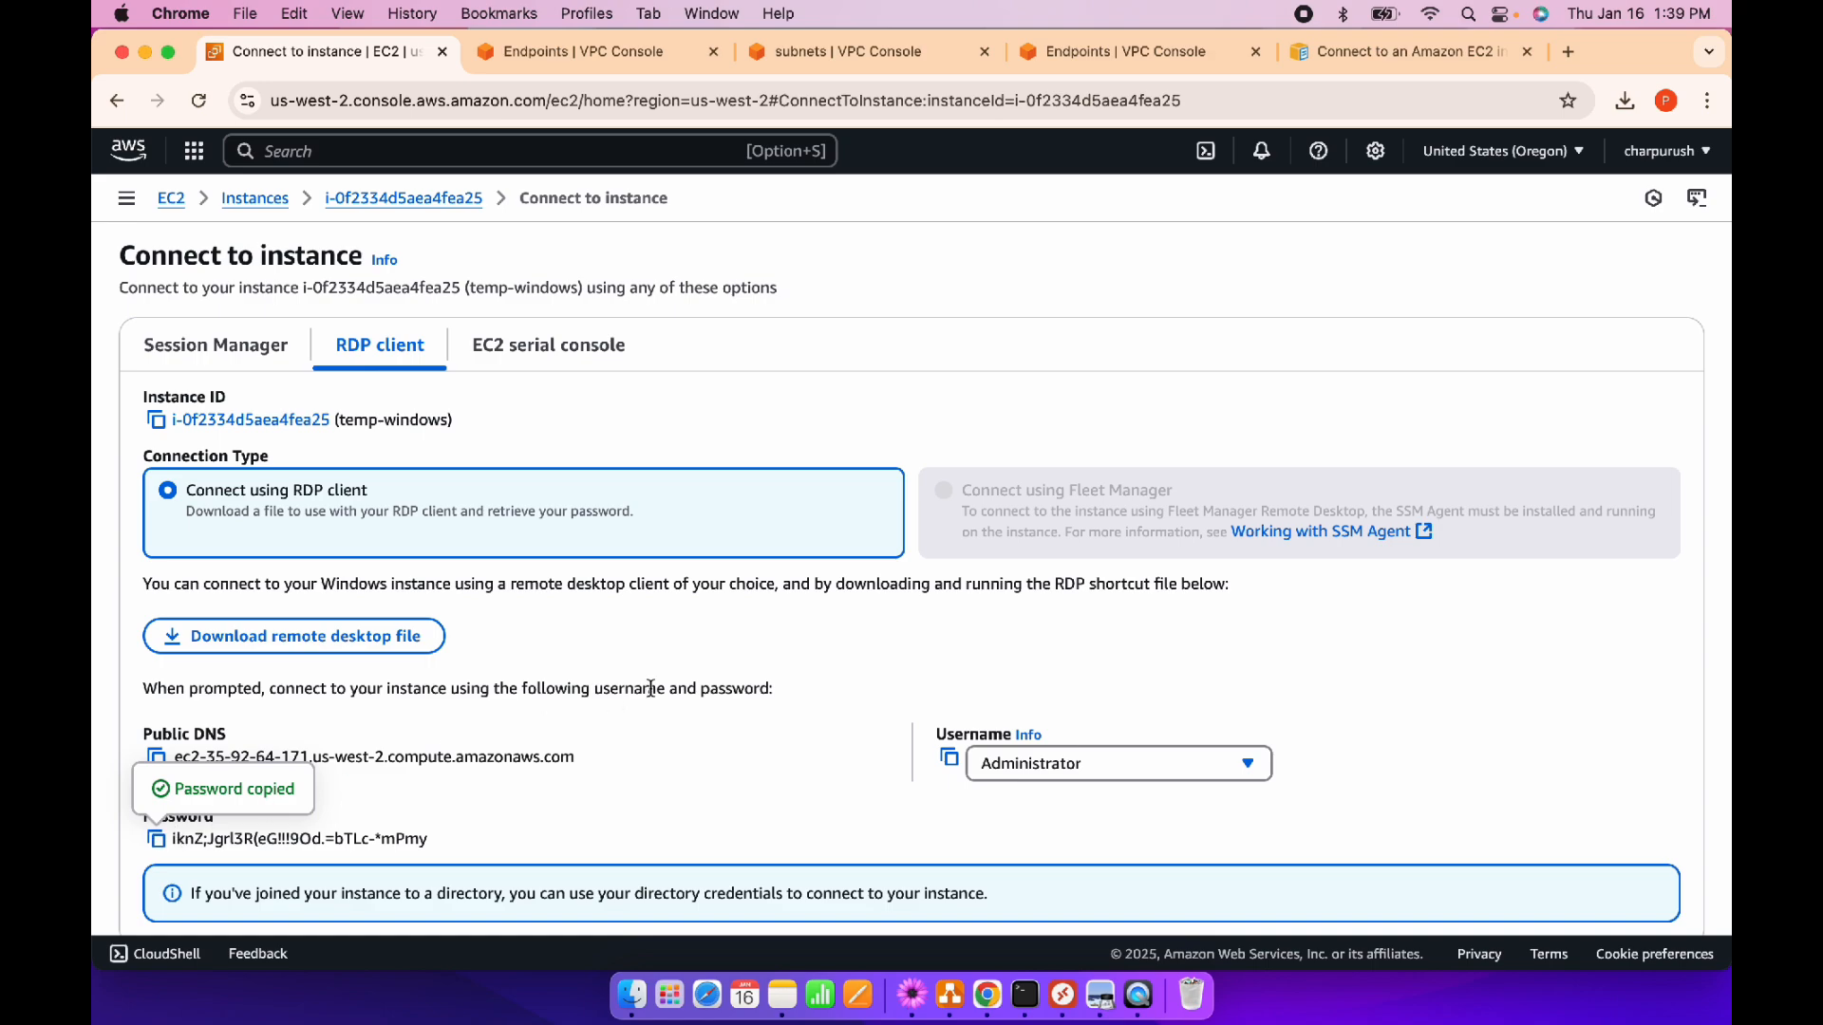
pyautogui.hotkey('ctrl', 'Up')
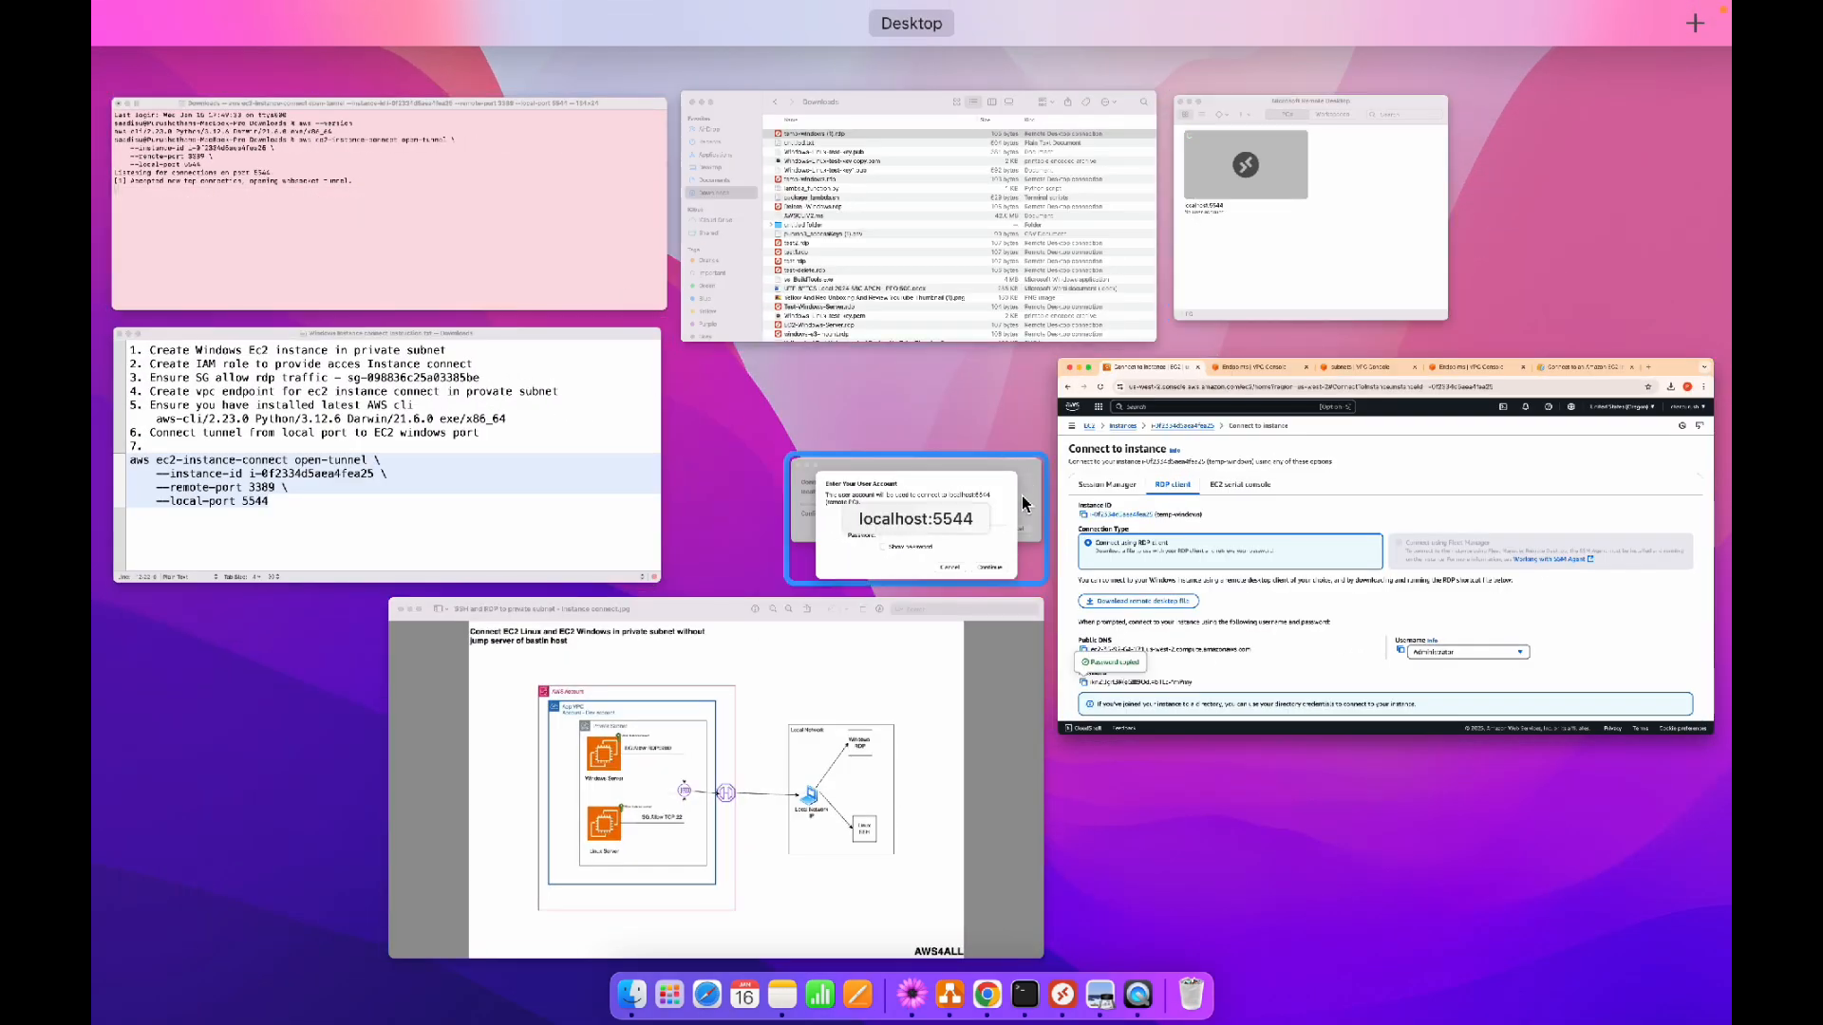
pyautogui.click(959, 505)
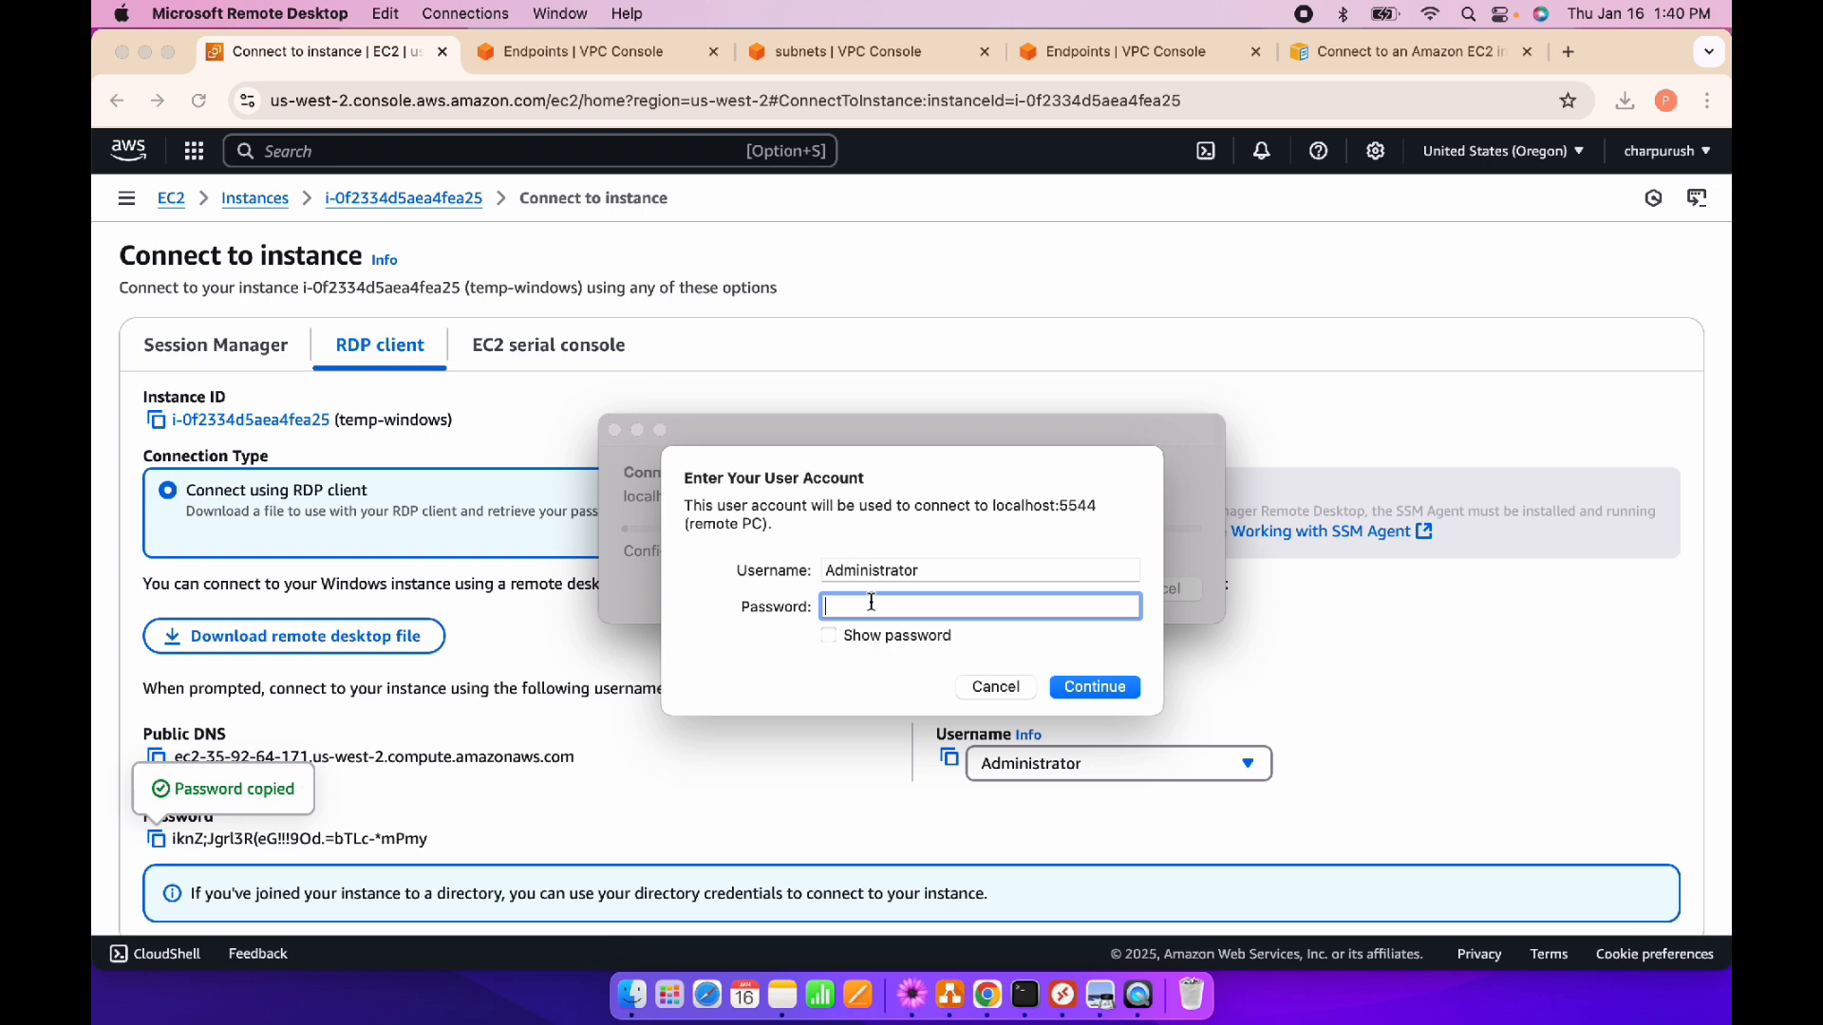
pyautogui.press('super+v')
pyautogui.click(1103, 687)
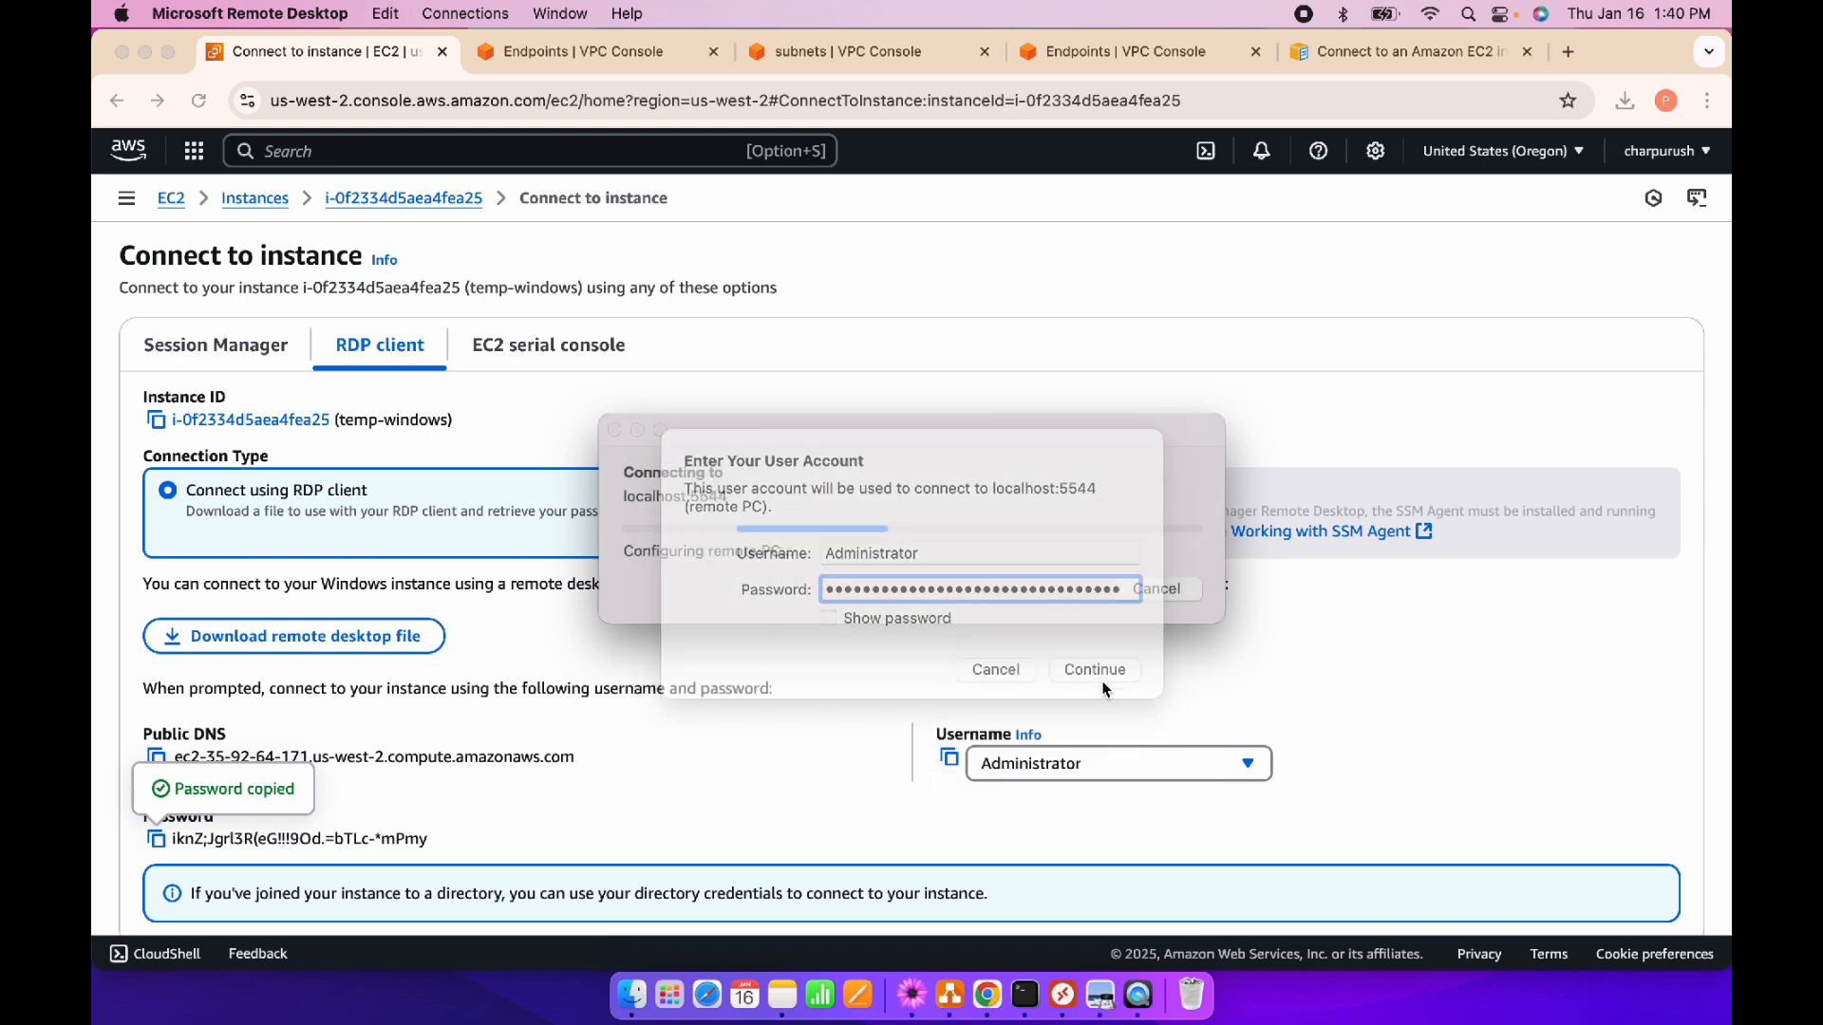
pyautogui.click(1183, 606)
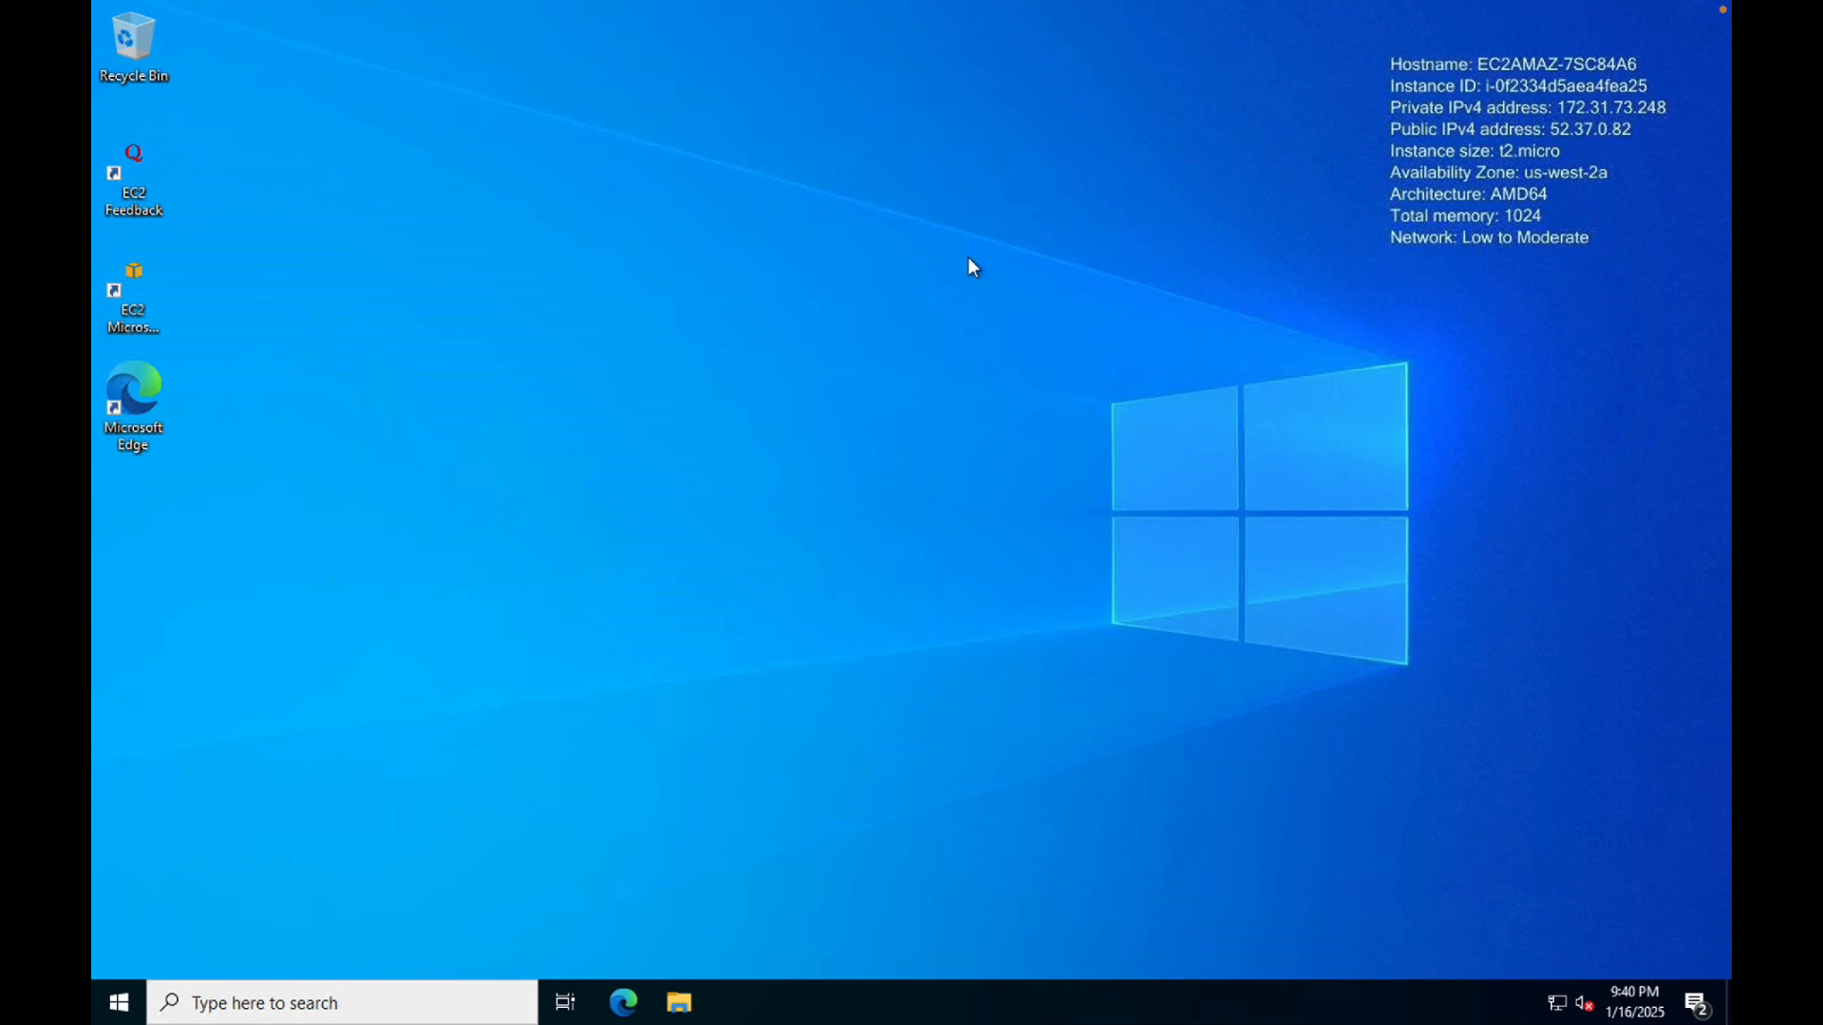
# Switch to TextMate and review the tunnel instructions in Windows Instance connect Instruction.txt
pyautogui.hotkey('ctrl', 'Up')
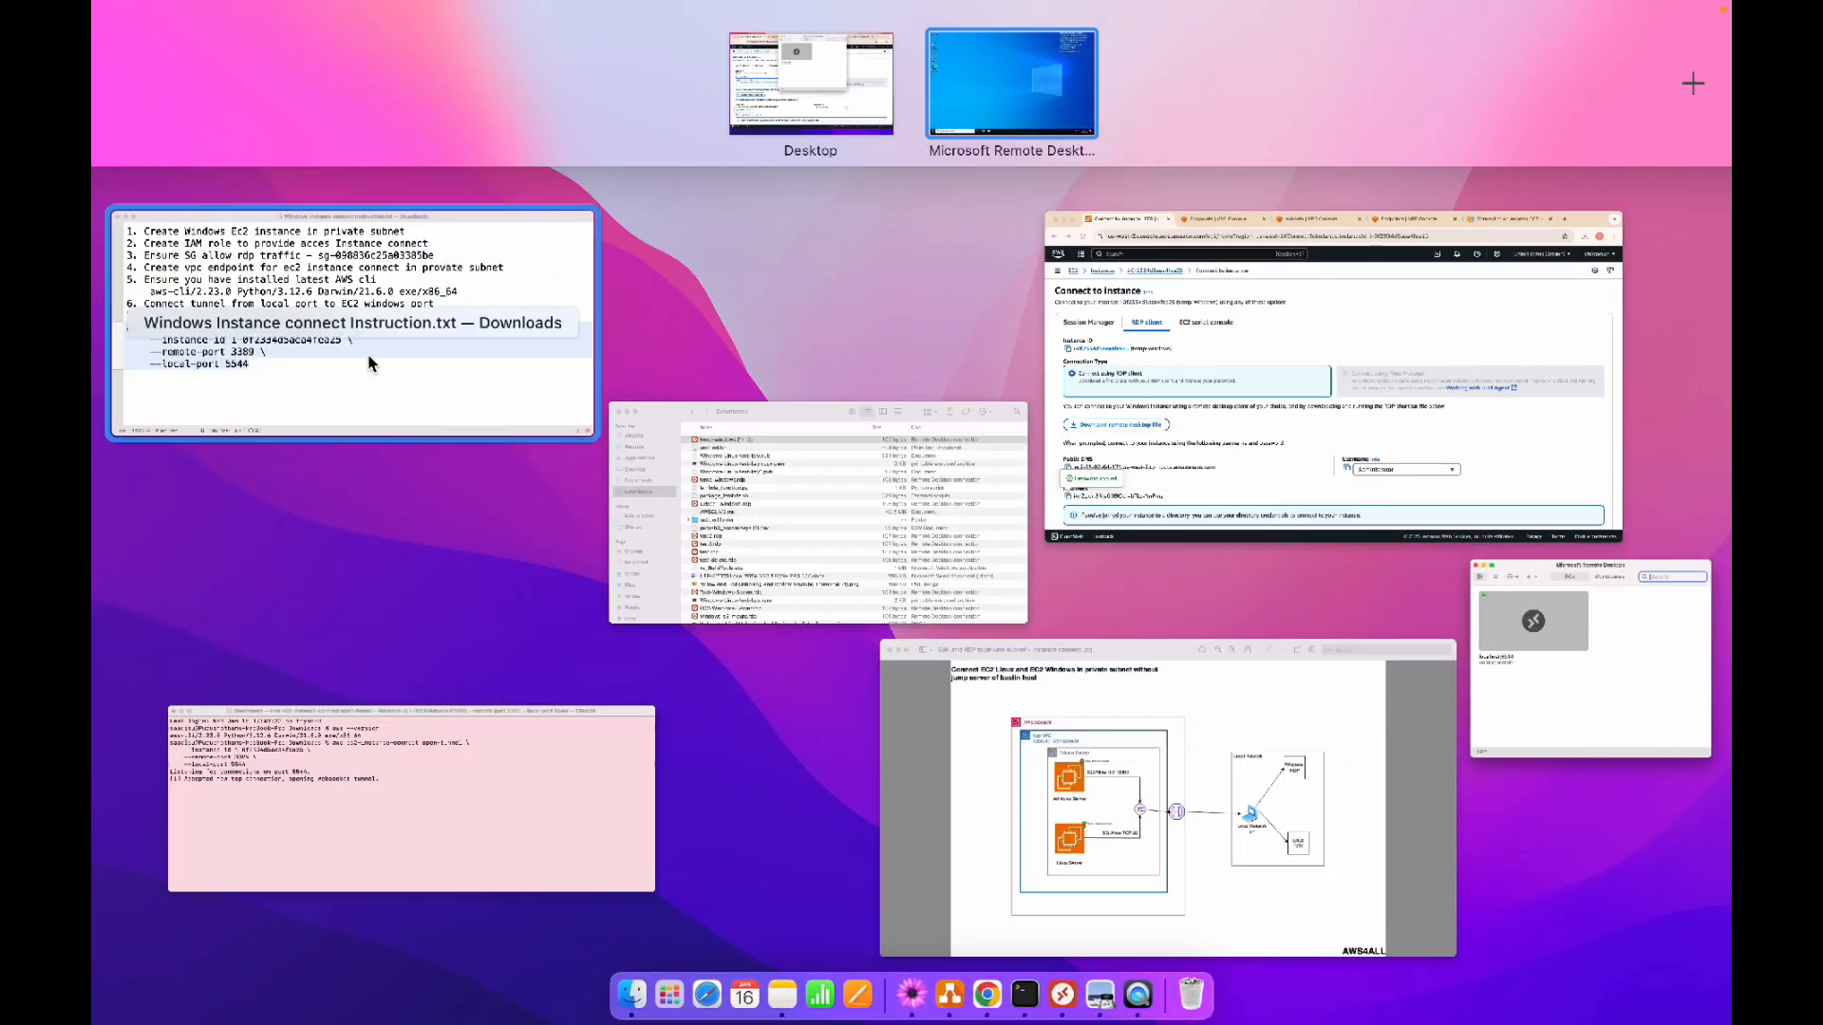
pyautogui.click(370, 363)
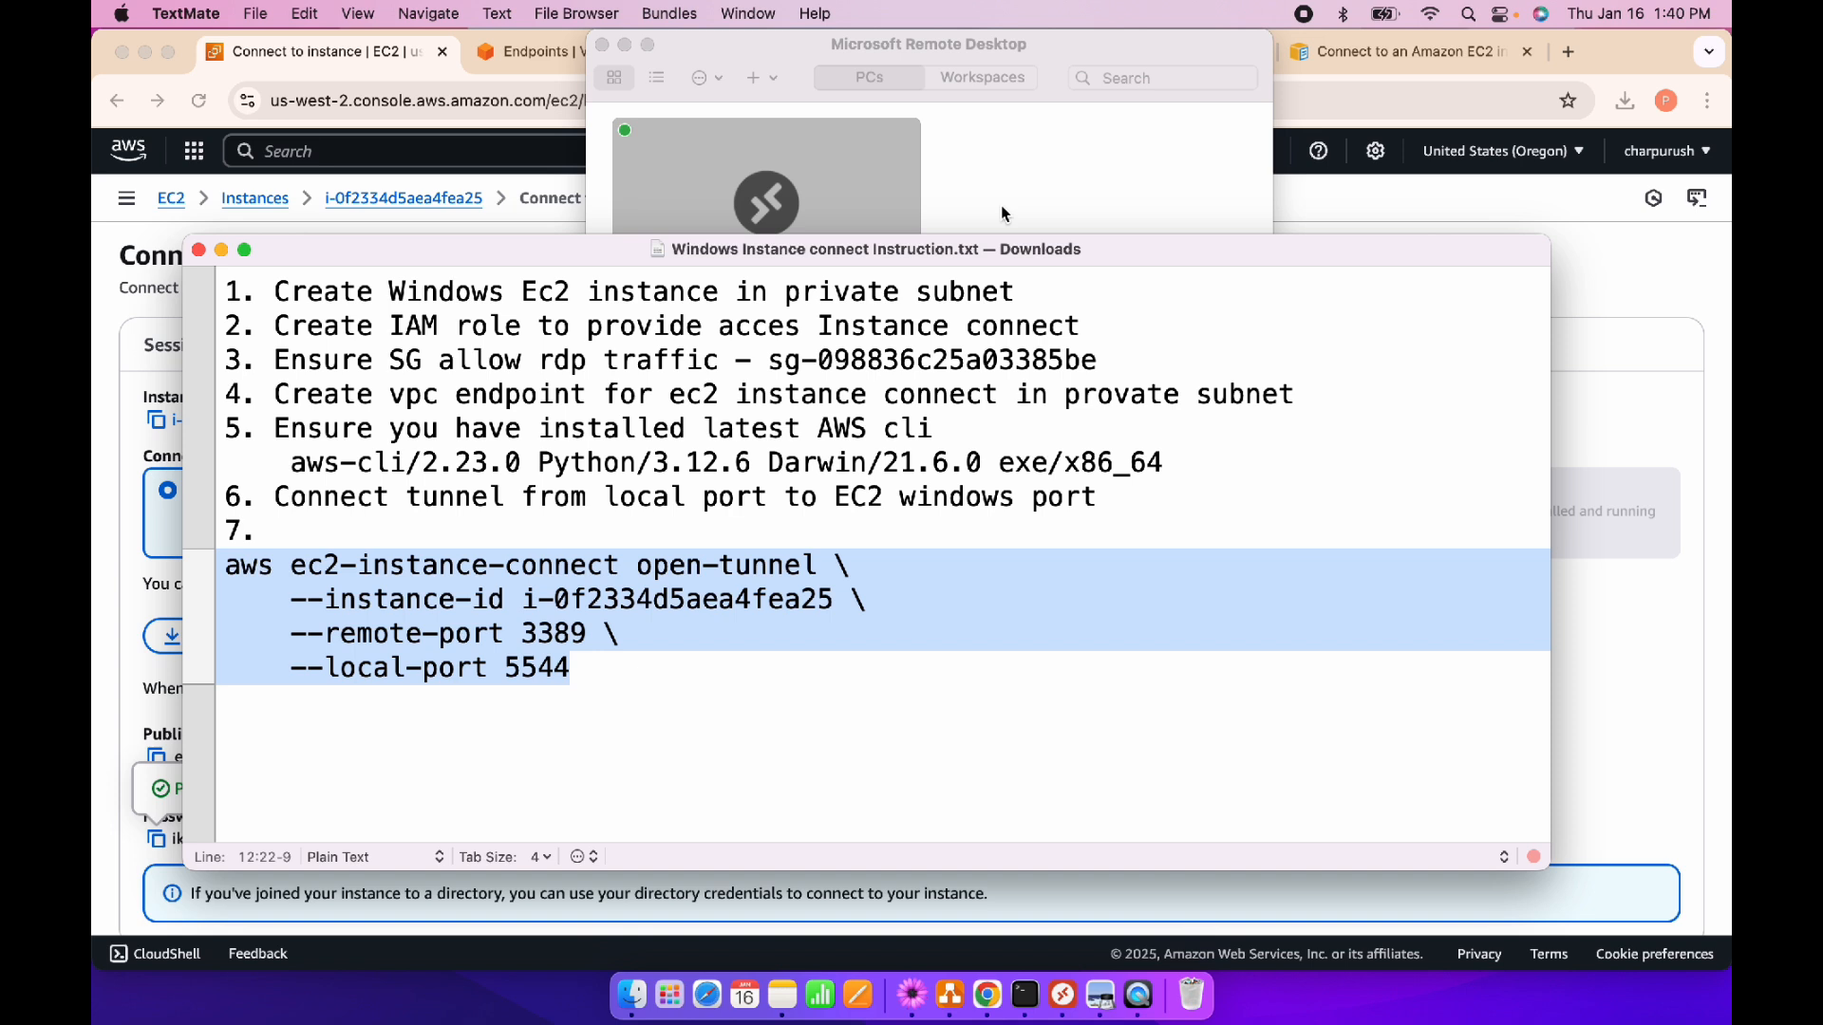
# In Chrome, return to the EC2 instances list and open the test-Linux-server details to review its subnet and IAM role
pyautogui.click(131, 584)
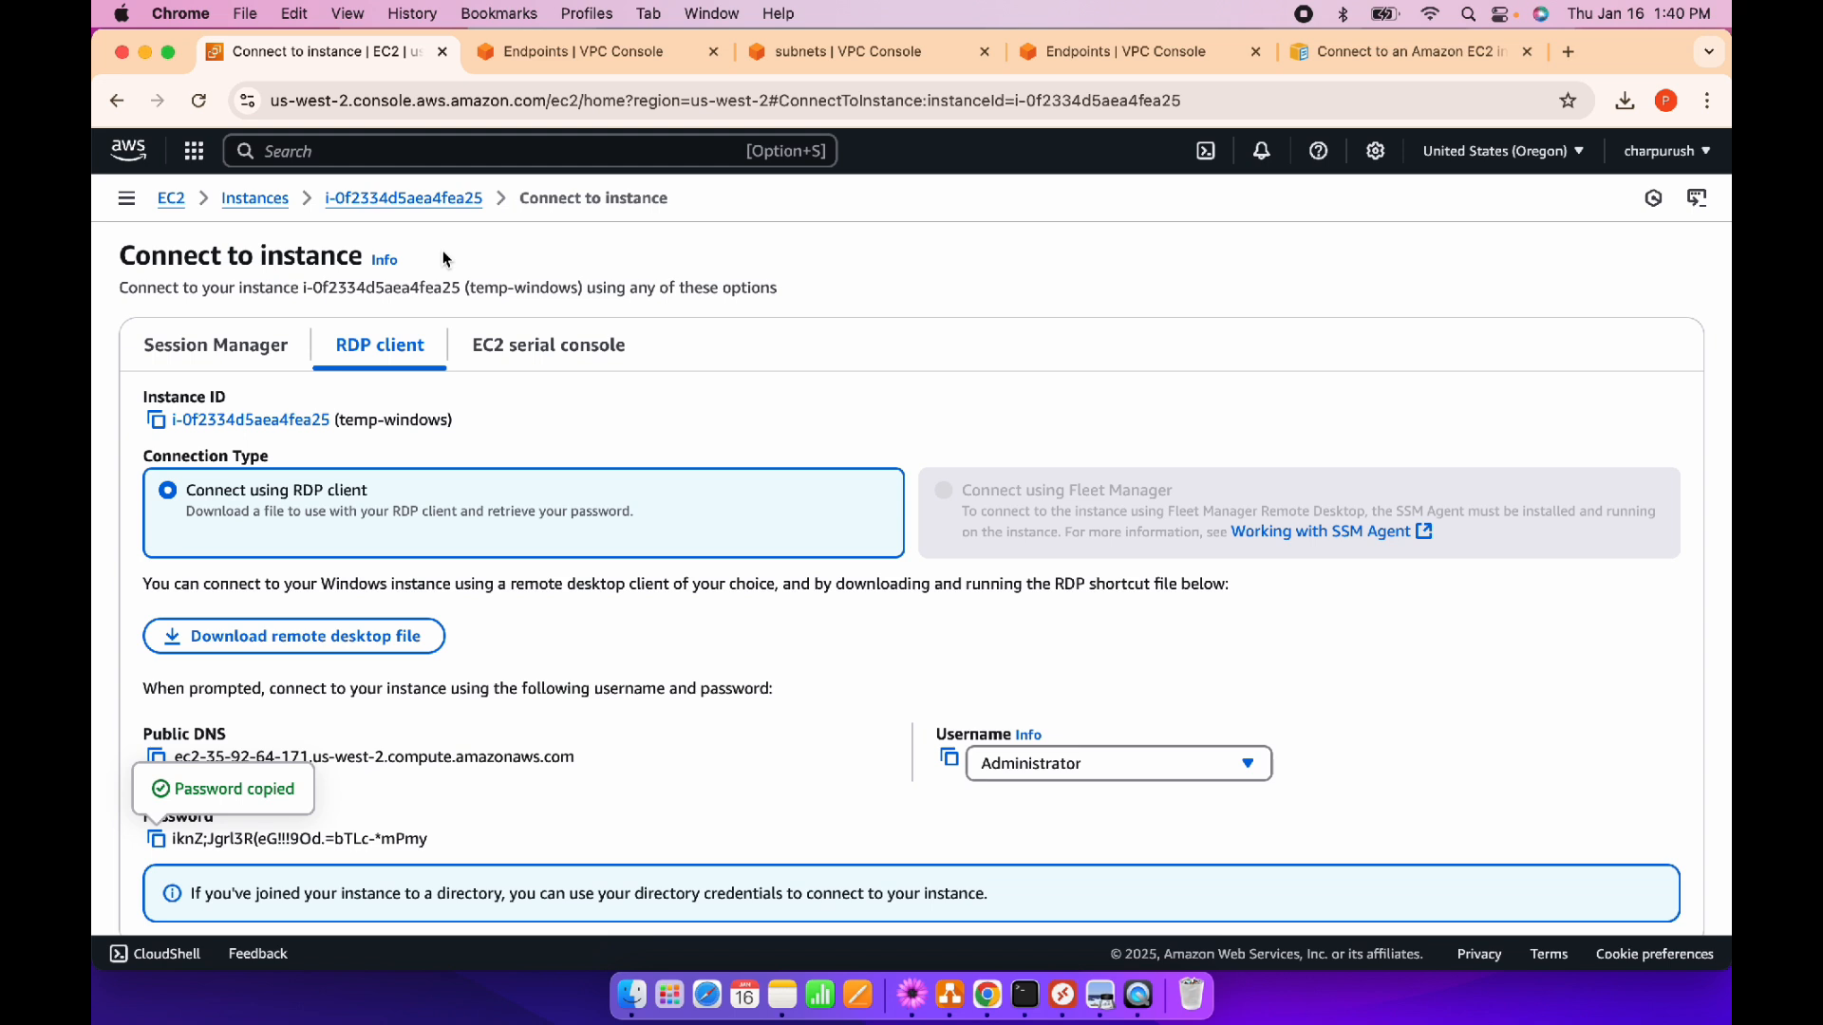
pyautogui.click(255, 198)
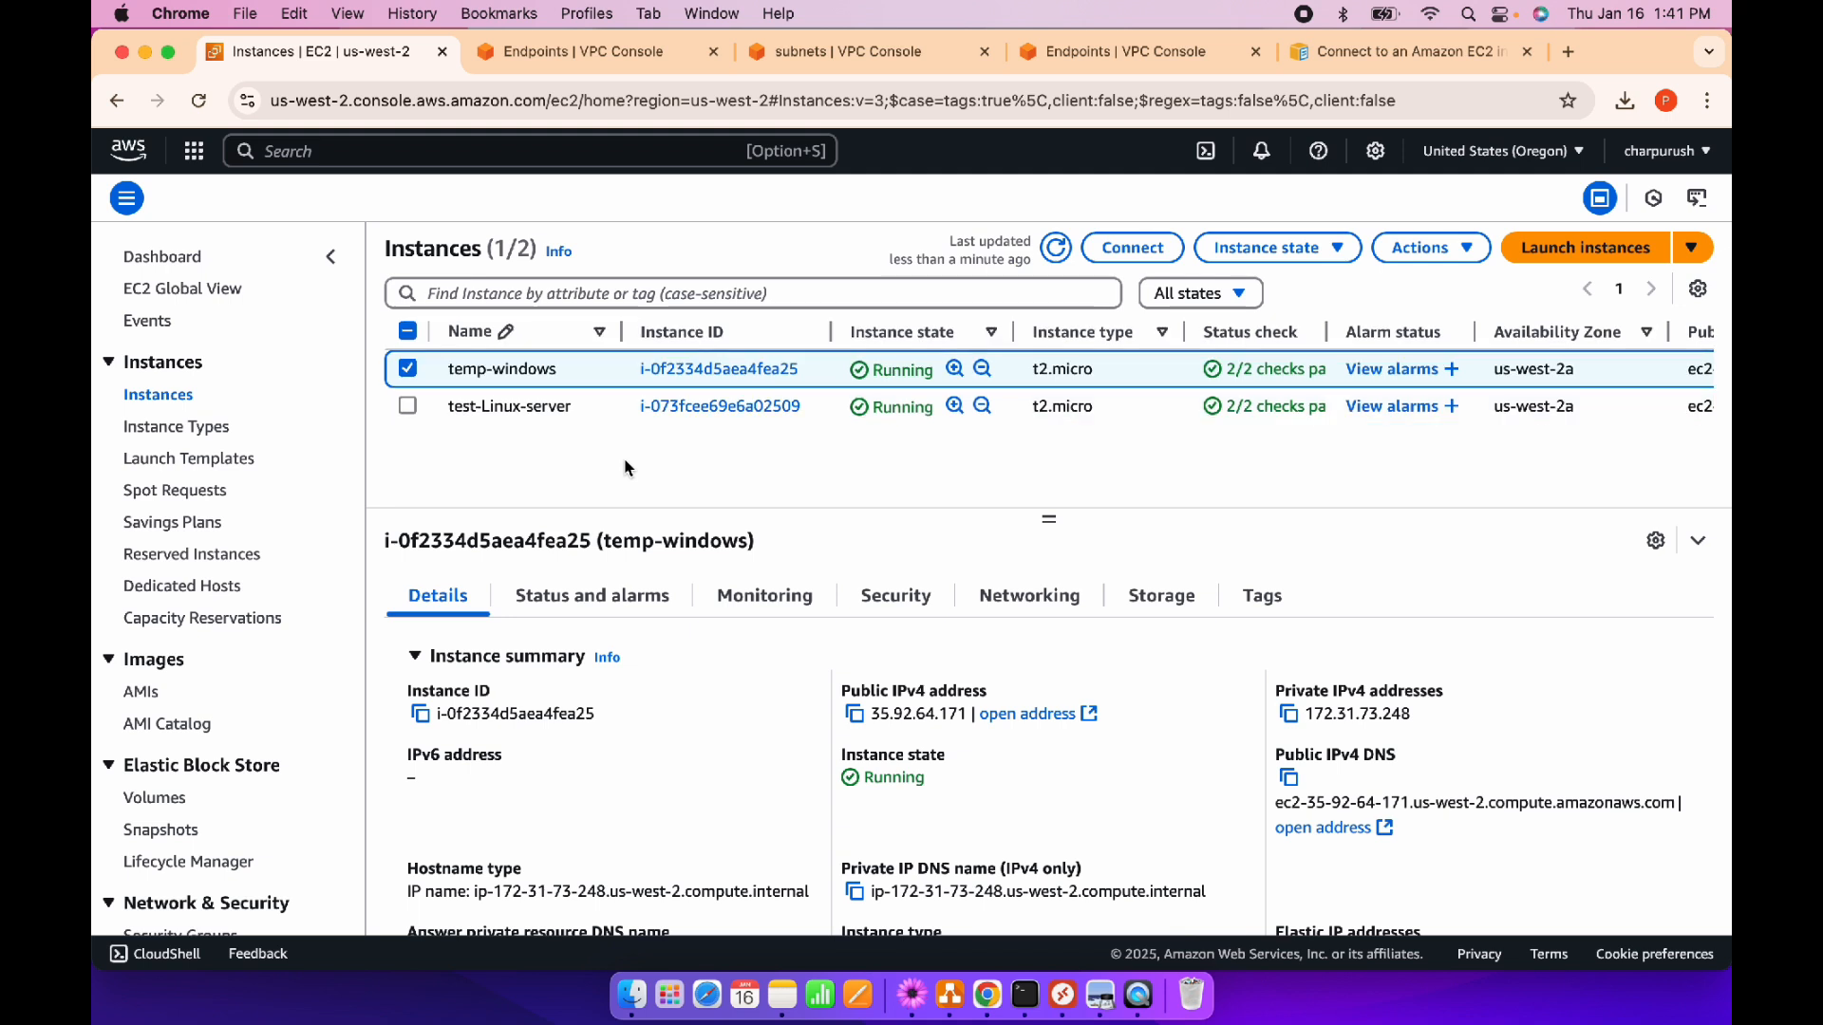
pyautogui.click(412, 370)
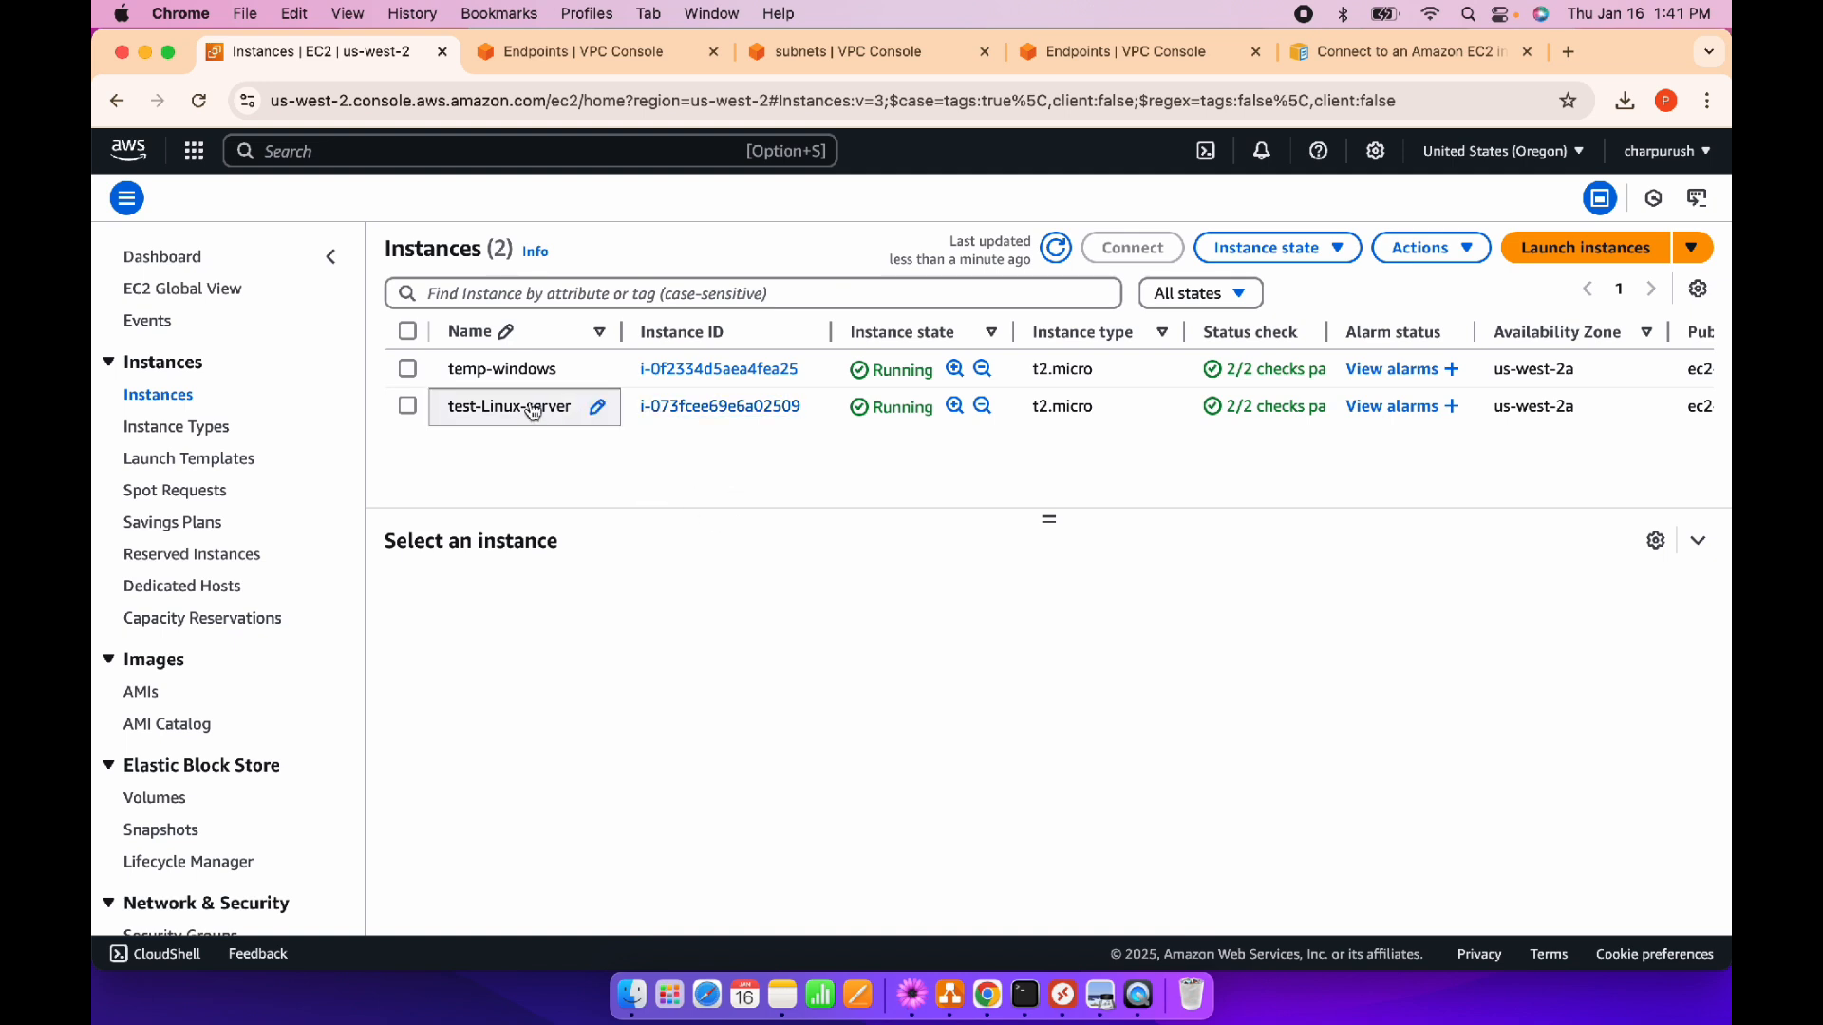
pyautogui.click(742, 408)
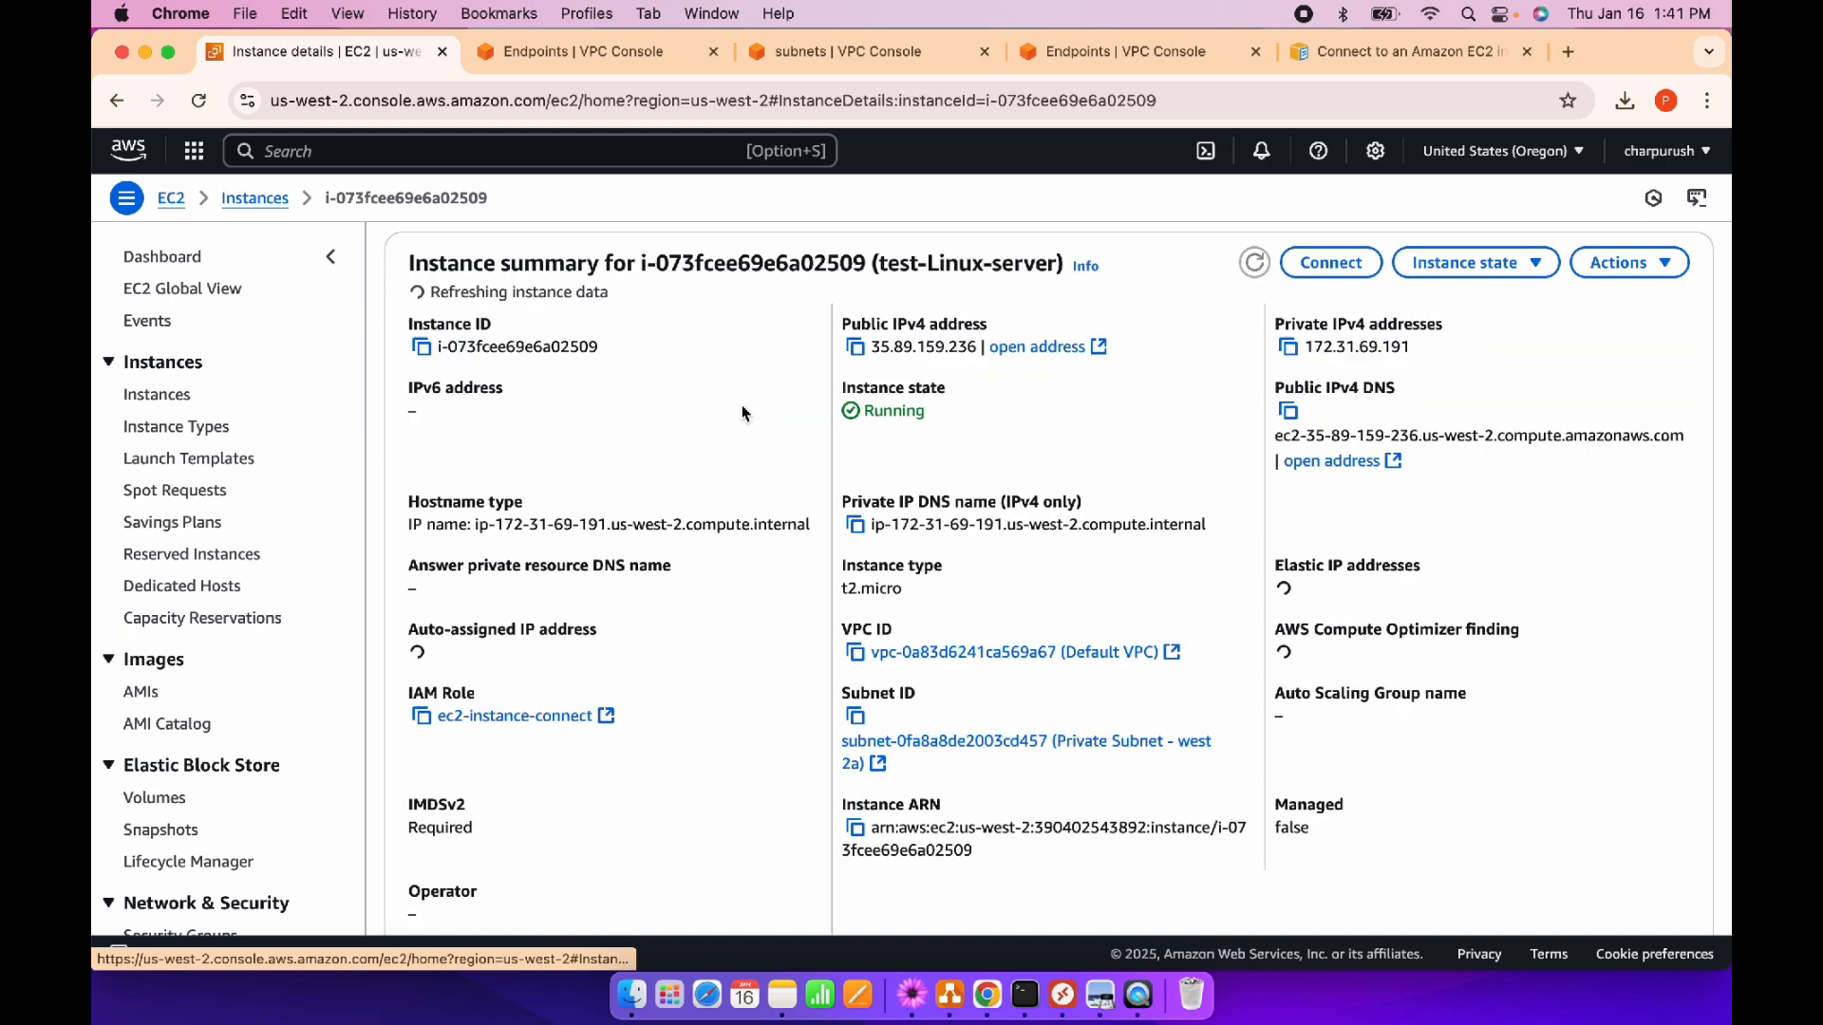
pyautogui.scroll(-3, 753, 549)
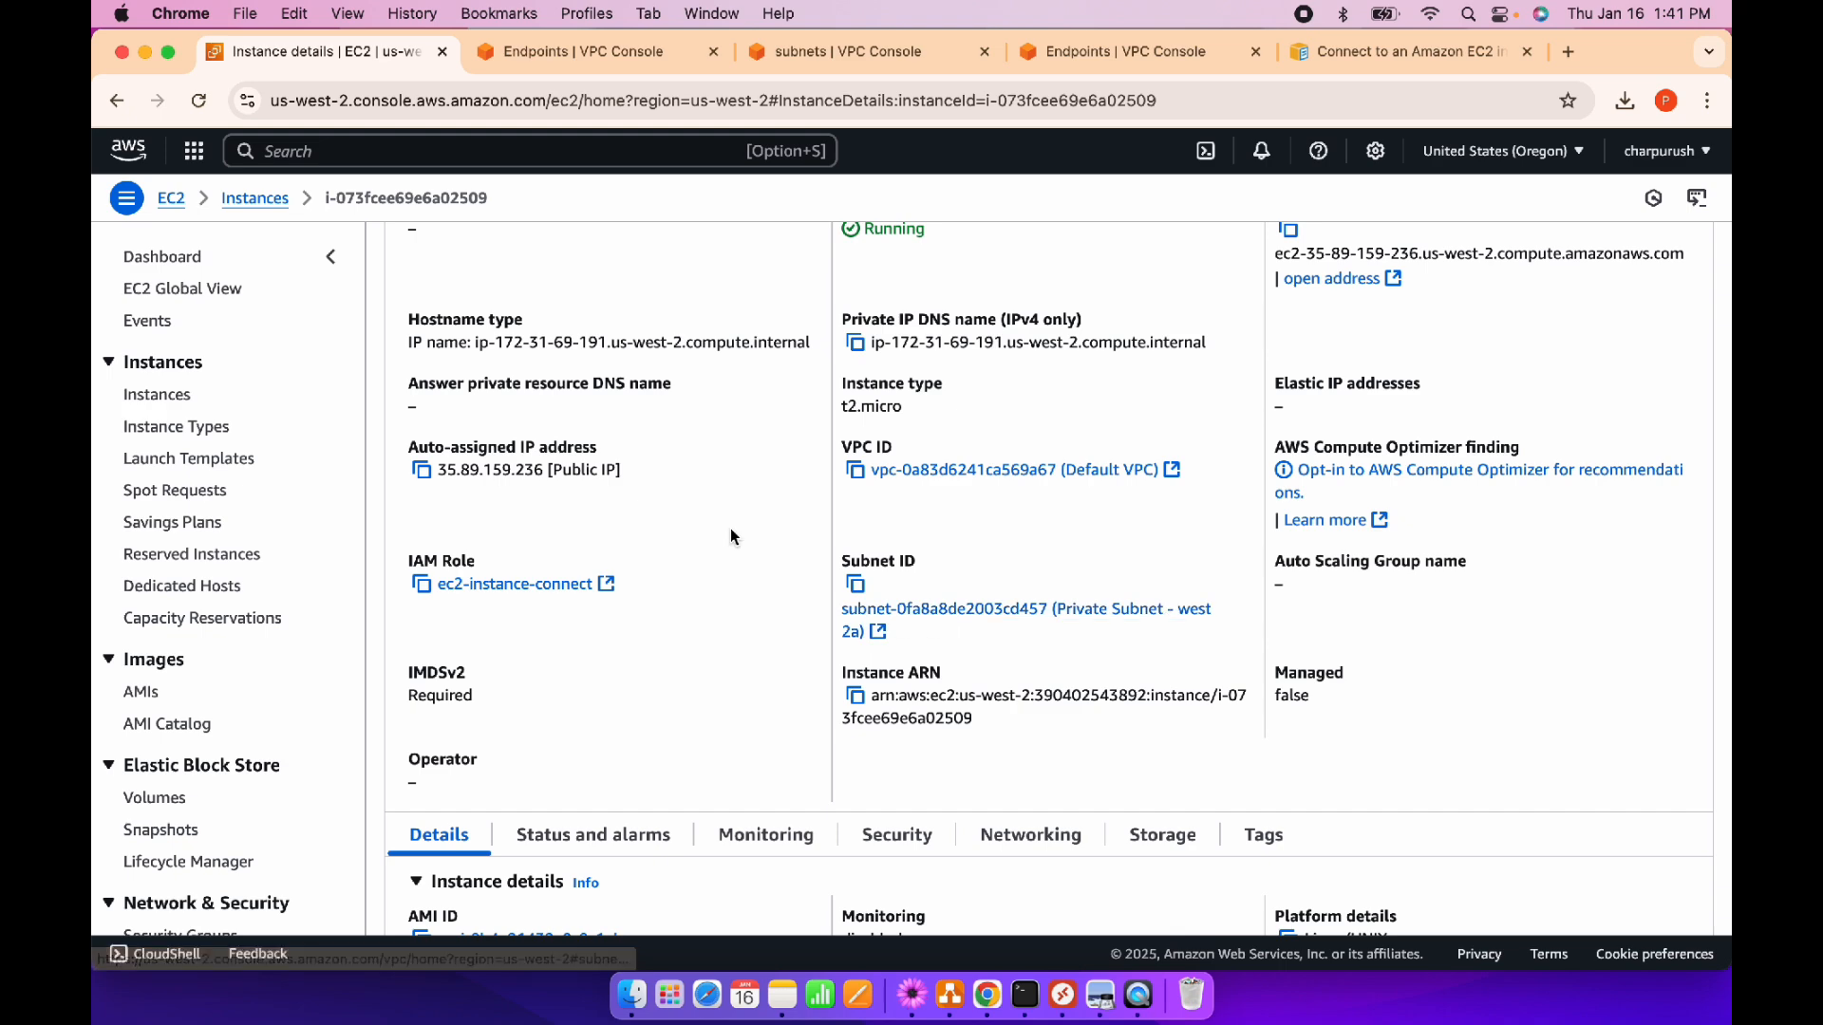
pyautogui.scroll(1, 731, 534)
pyautogui.scroll(2, 731, 528)
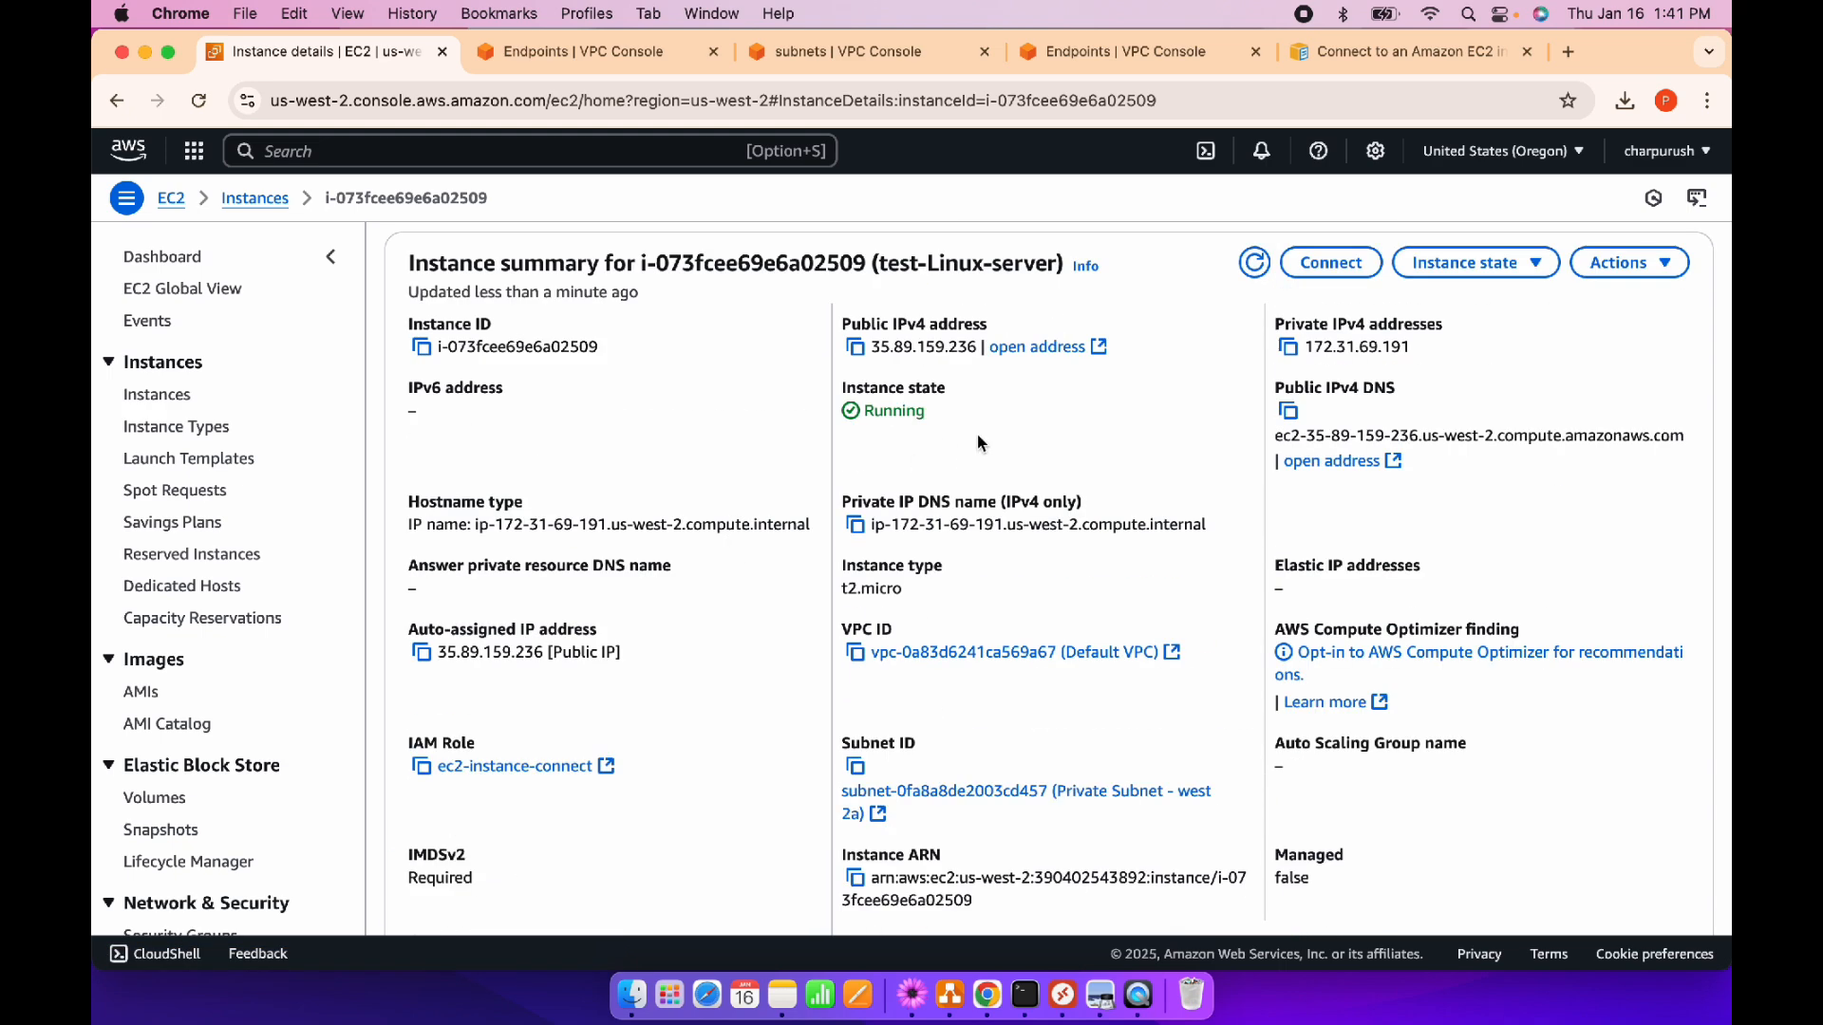
# Connect to test-Linux-server using the EC2 Instance Connect Endpoint connection type, with username ec2-user and a 3600-second maximum tunnel duration
pyautogui.click(1343, 268)
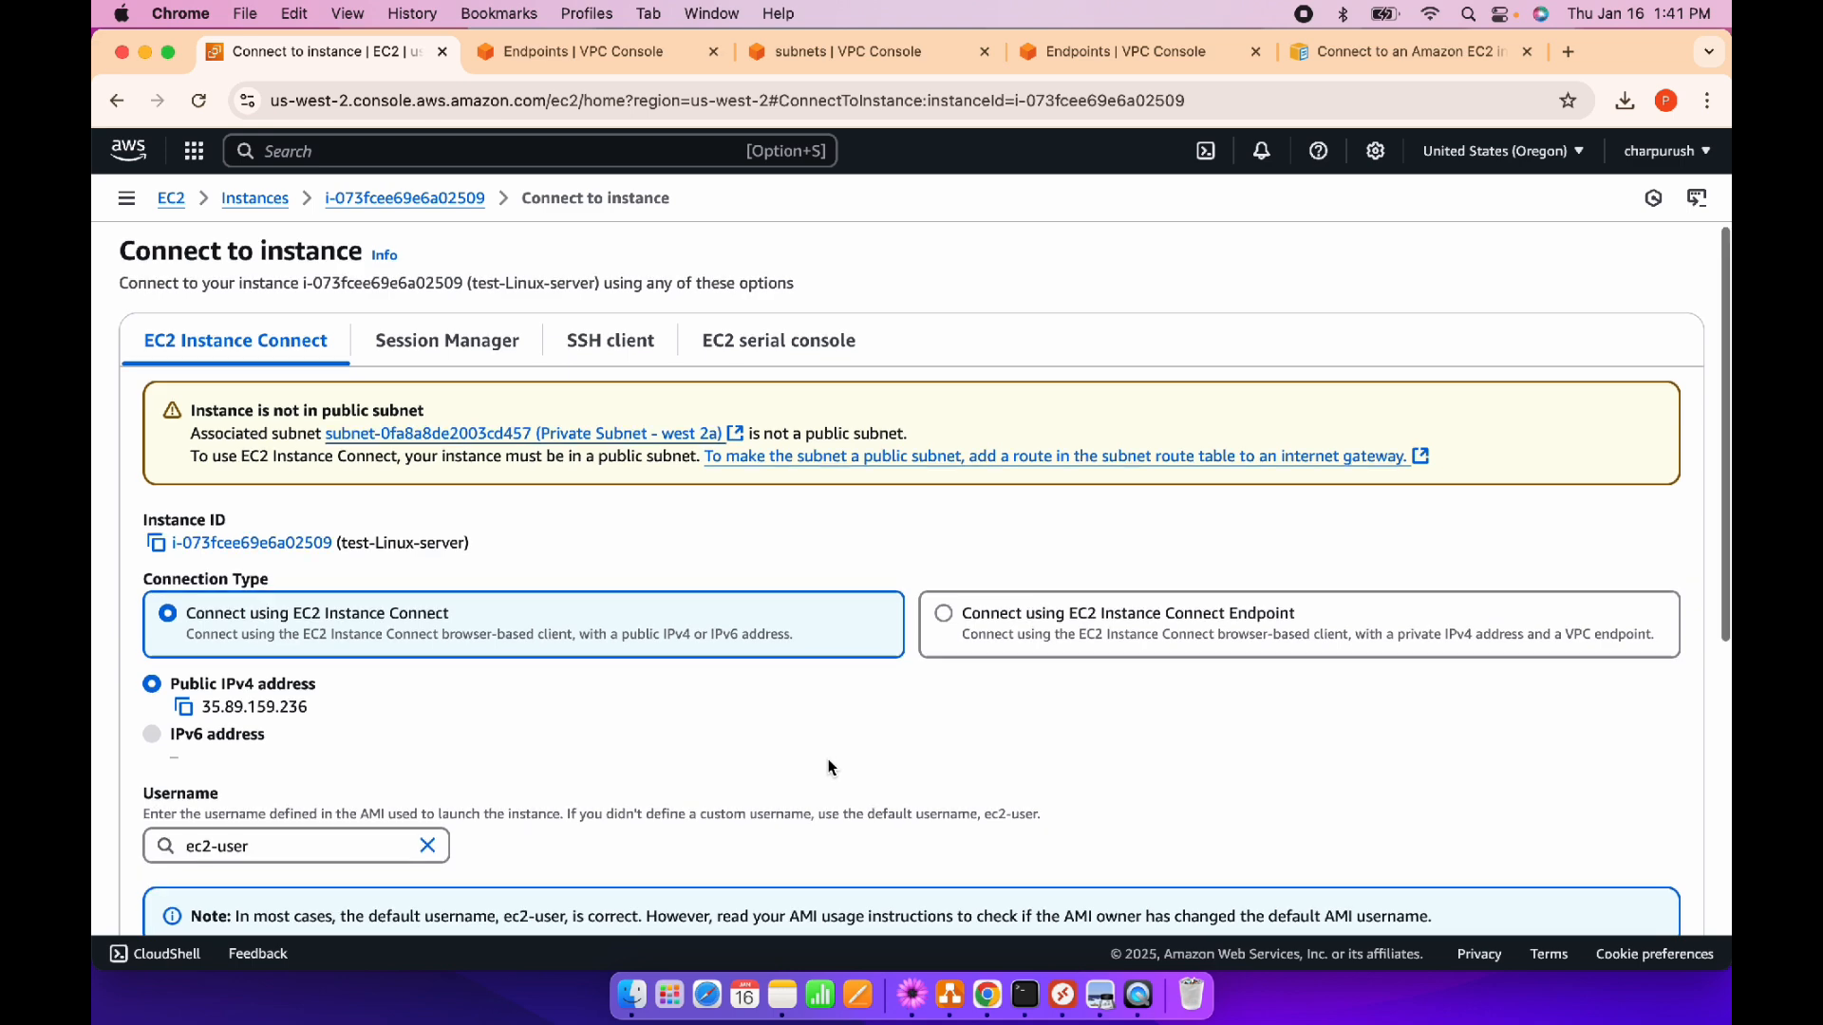
pyautogui.scroll(-2, 828, 759)
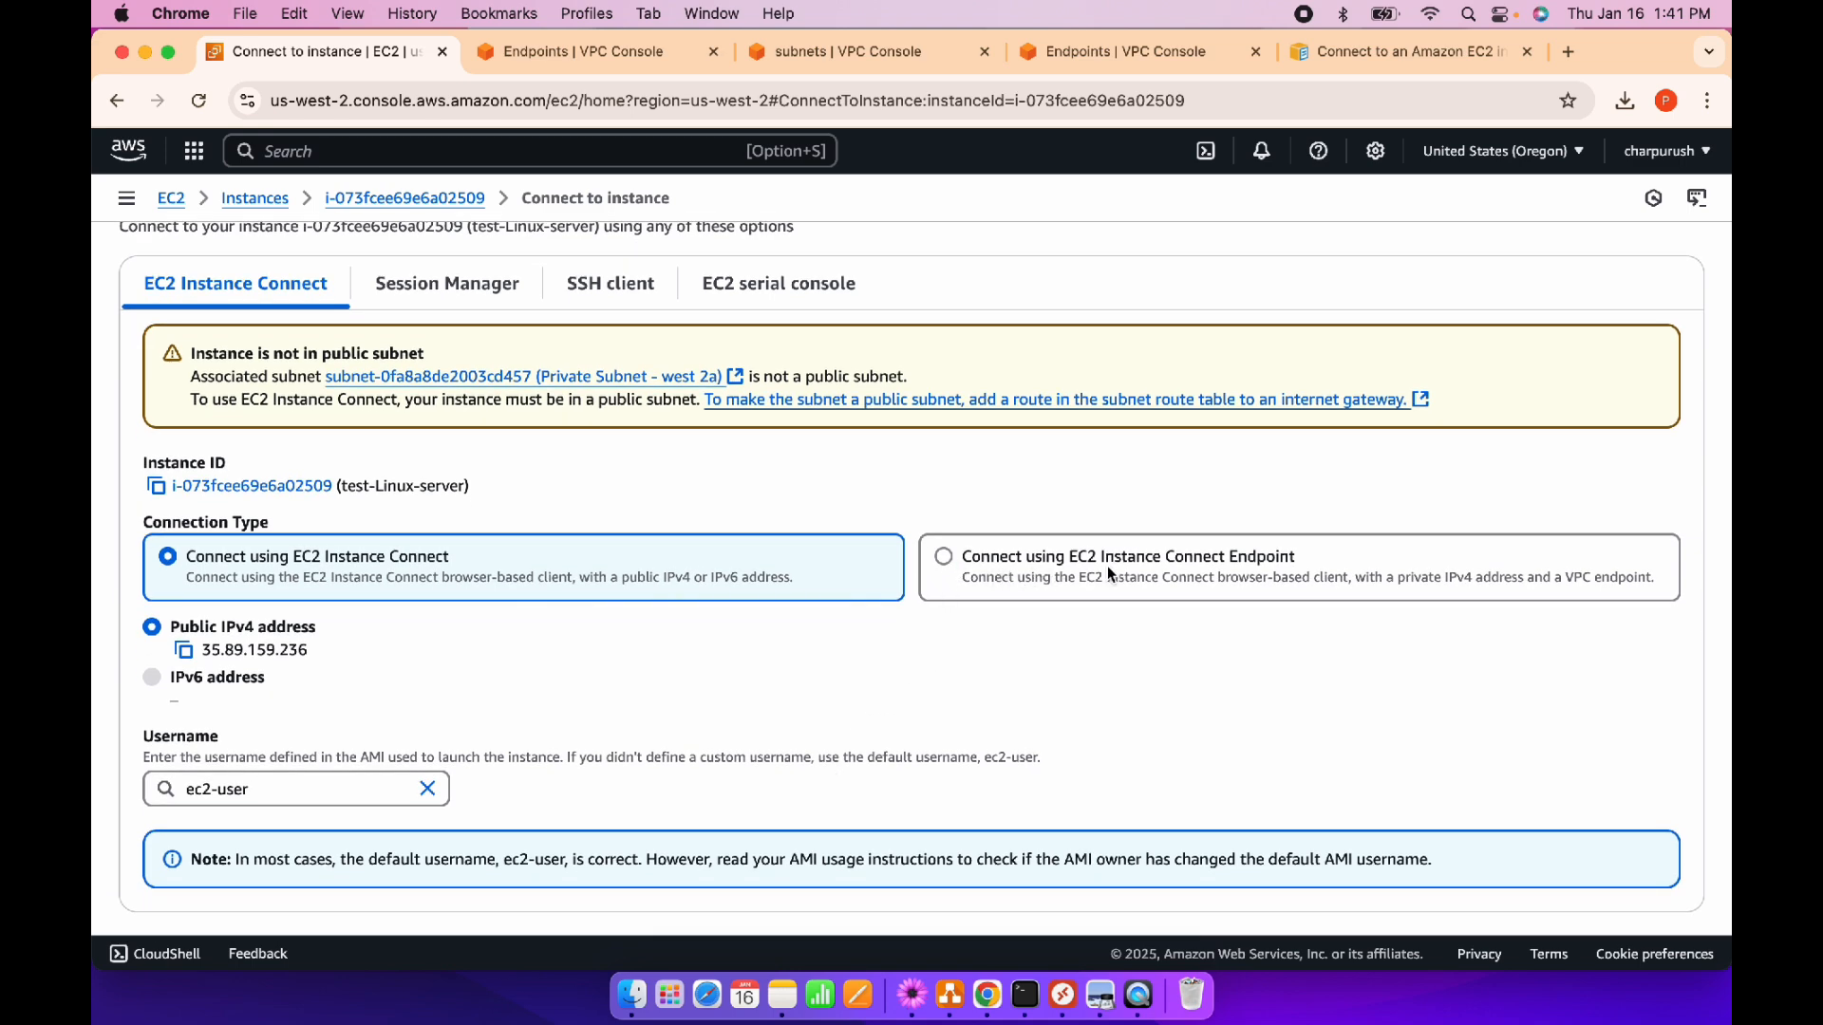
pyautogui.click(961, 560)
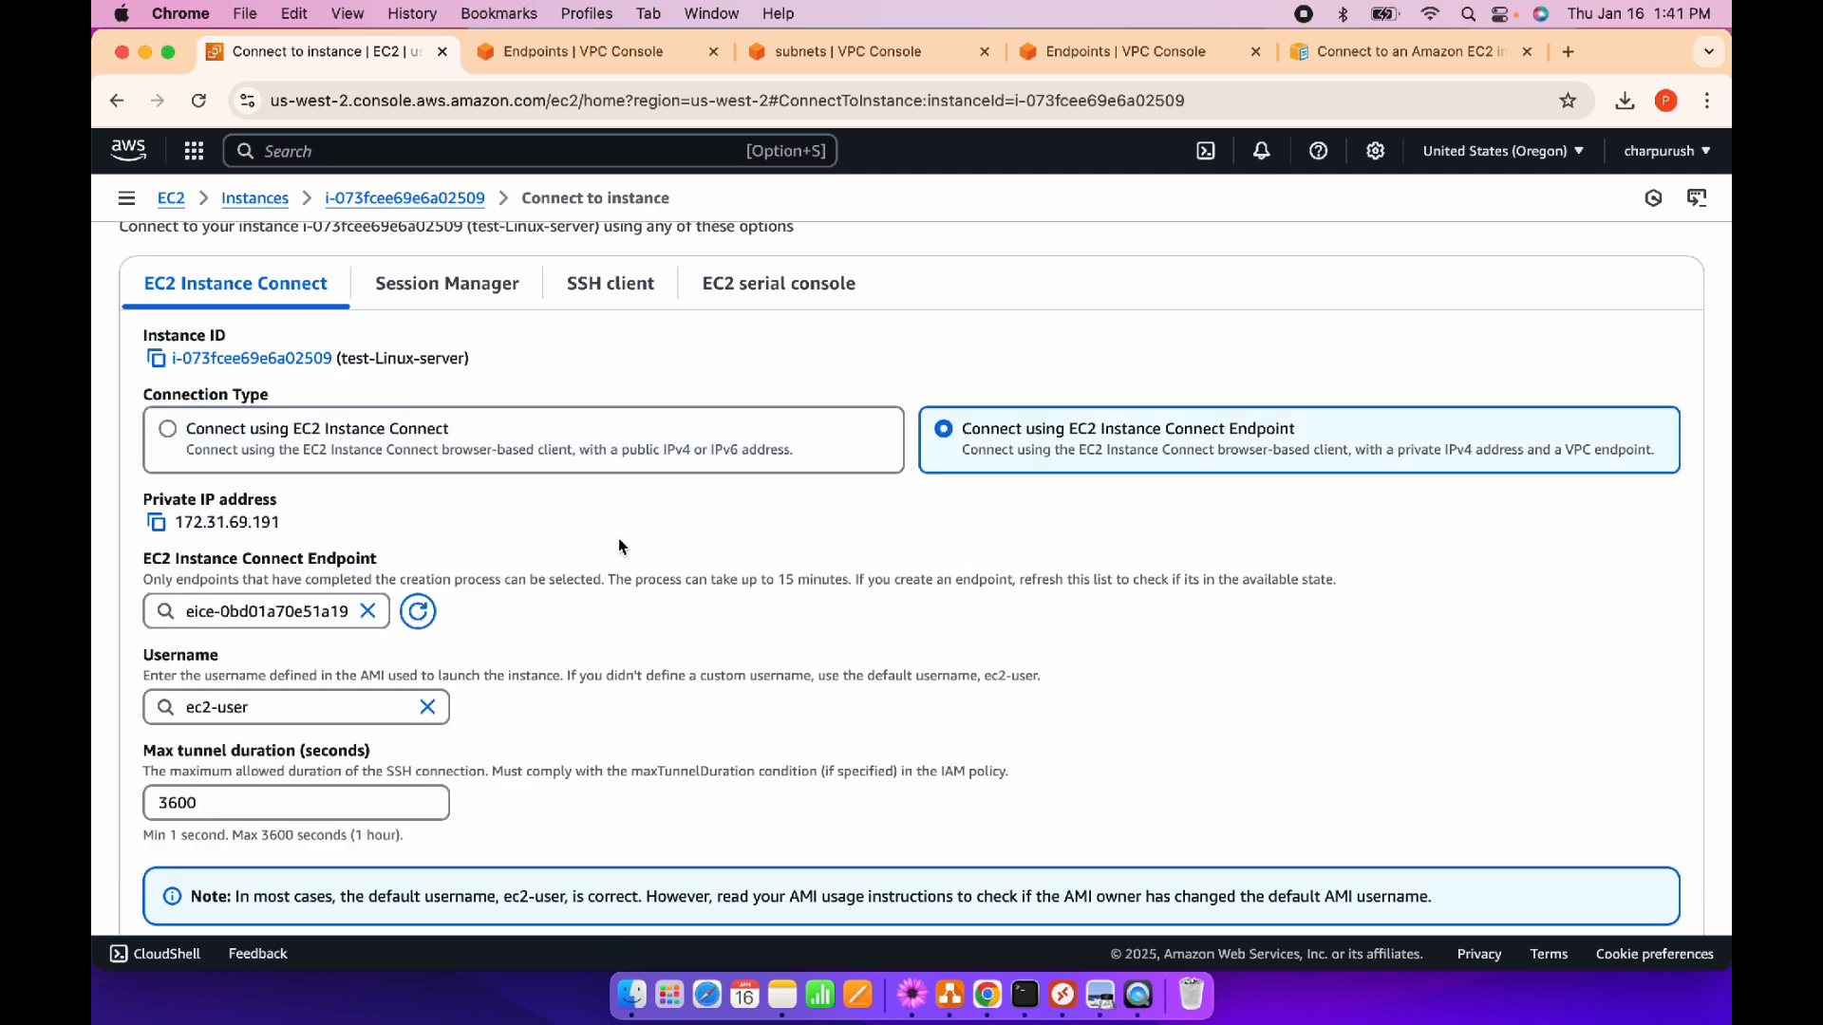
pyautogui.scroll(-1, 517, 567)
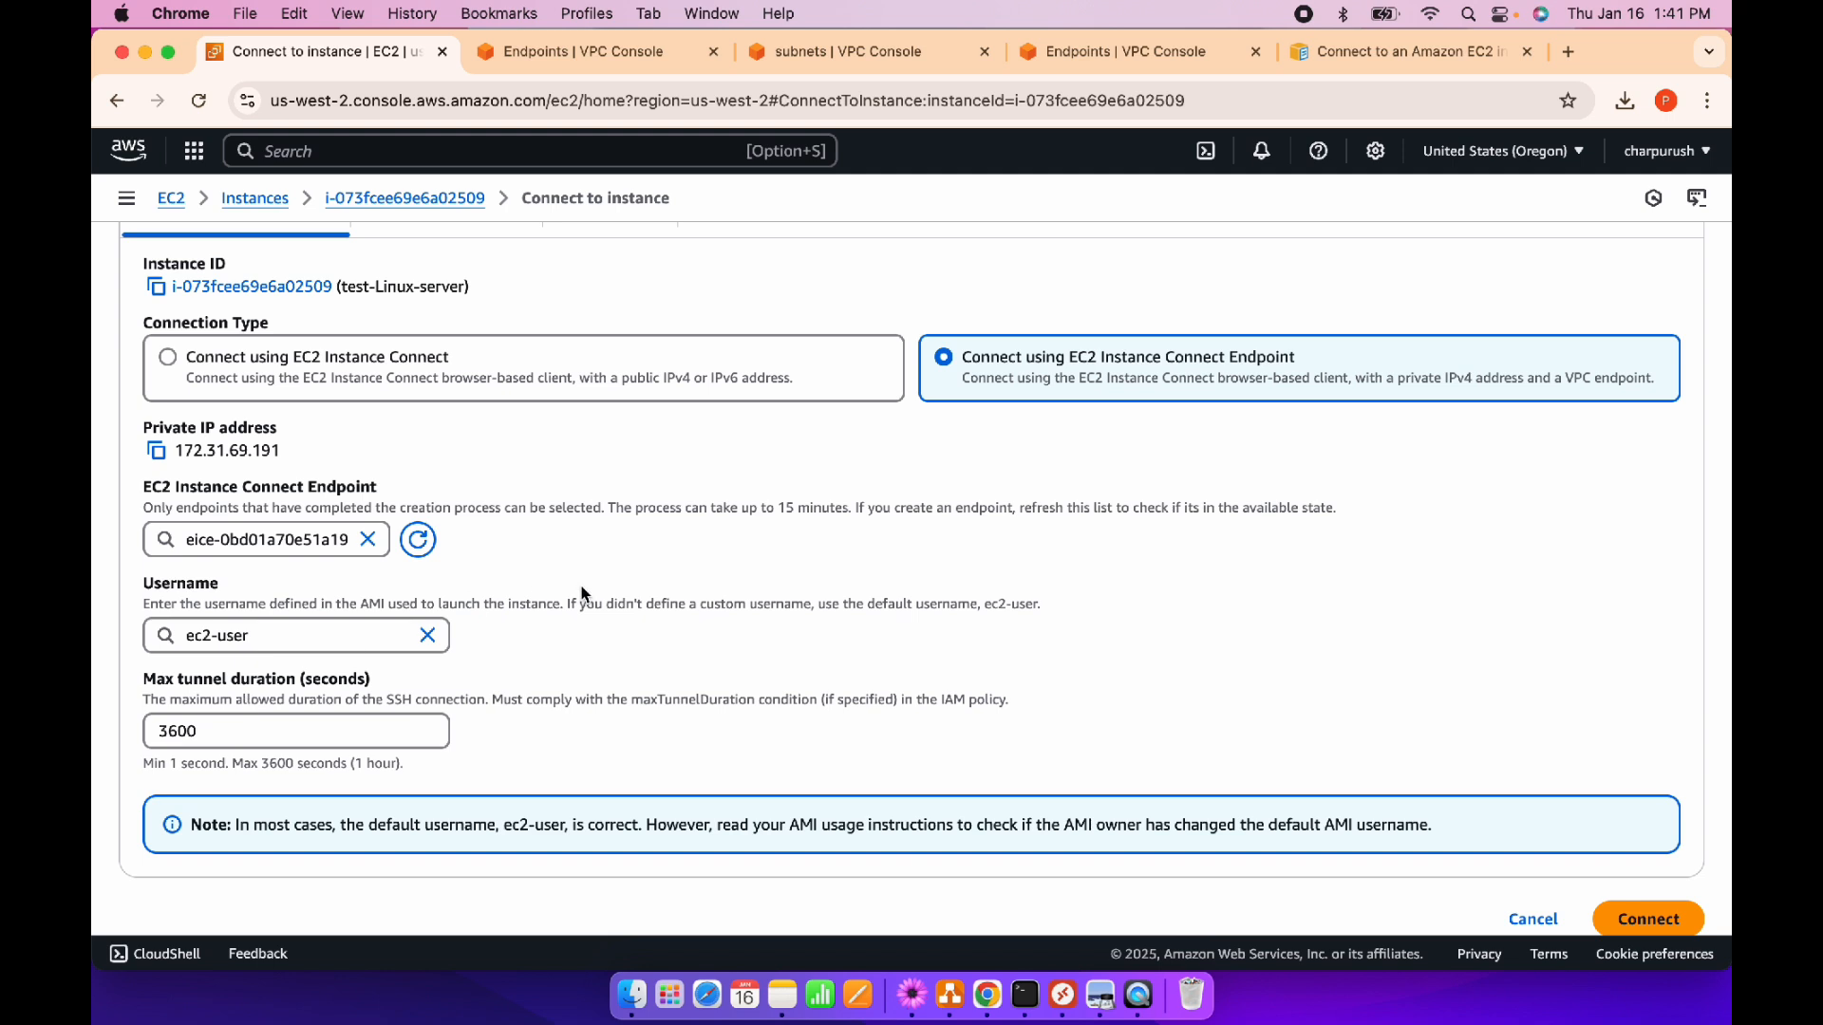
pyautogui.scroll(-2, 583, 596)
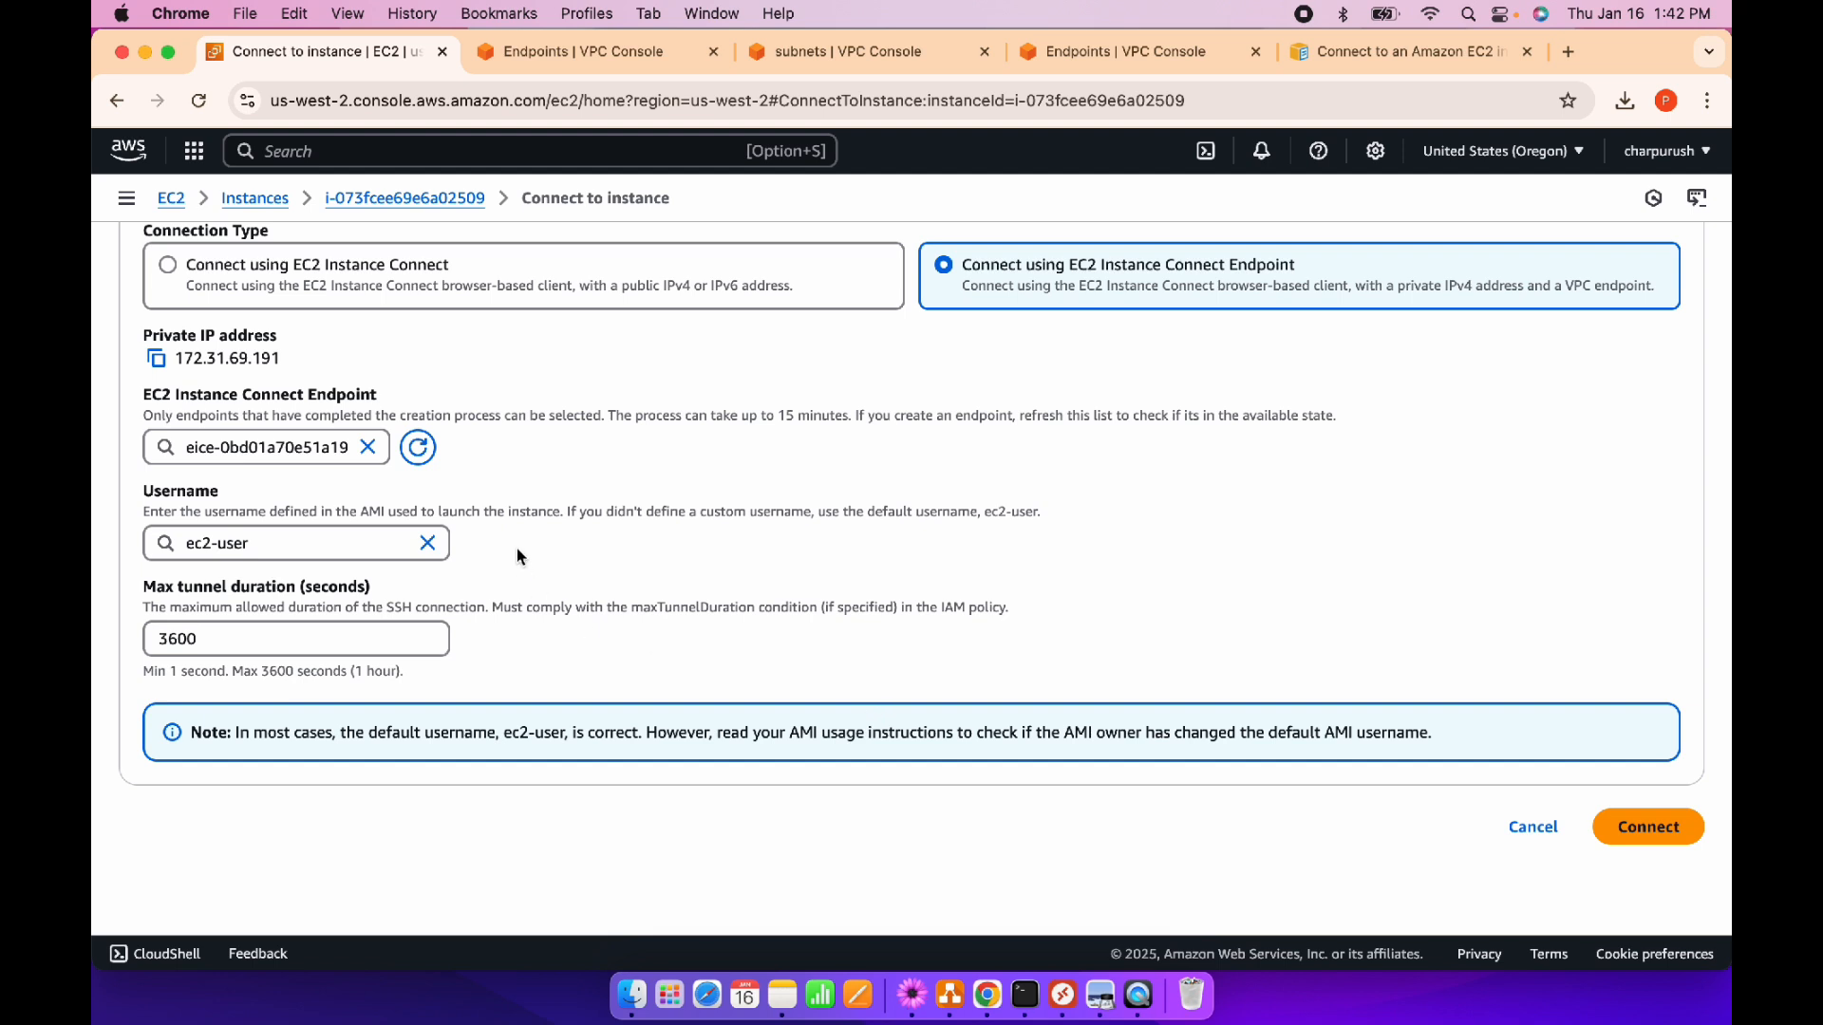
pyautogui.click(1660, 834)
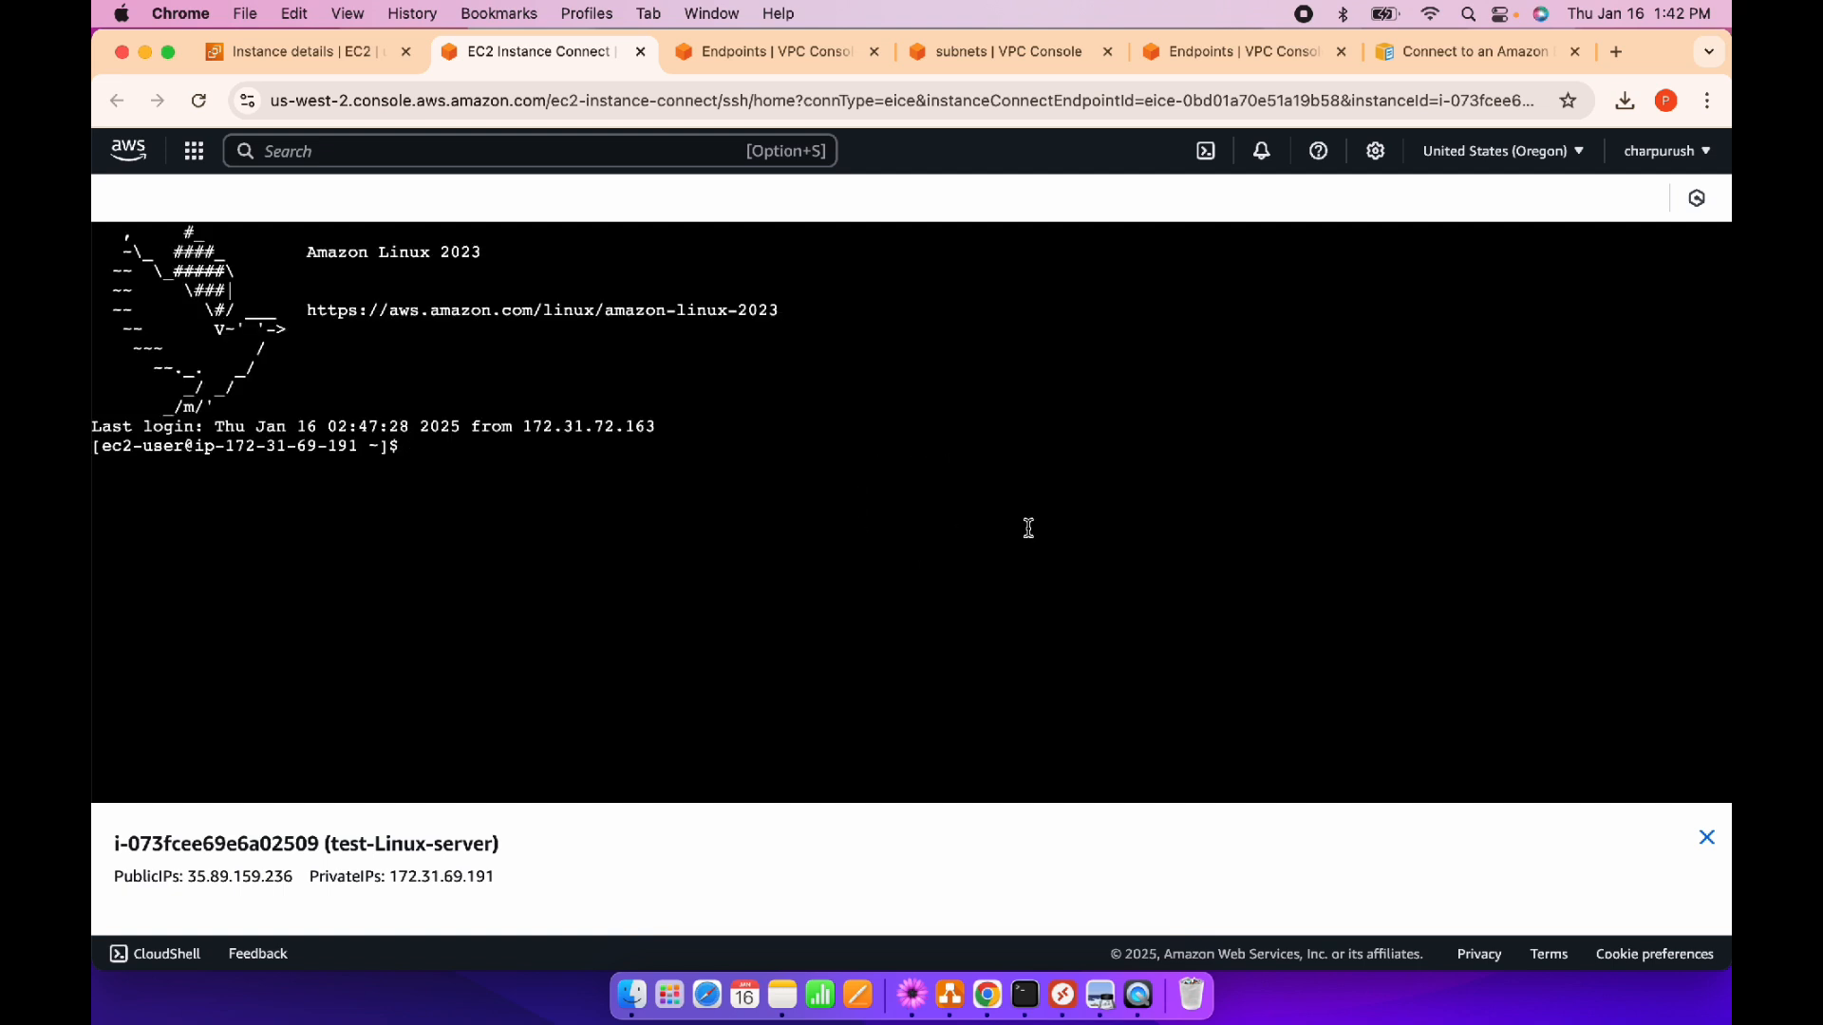
# In the Linux session, list all home directory files with ls -la and switch to root with sudo su
pyautogui.click(488, 450)
pyautogui.write('ls -la')
pyautogui.press('Return')
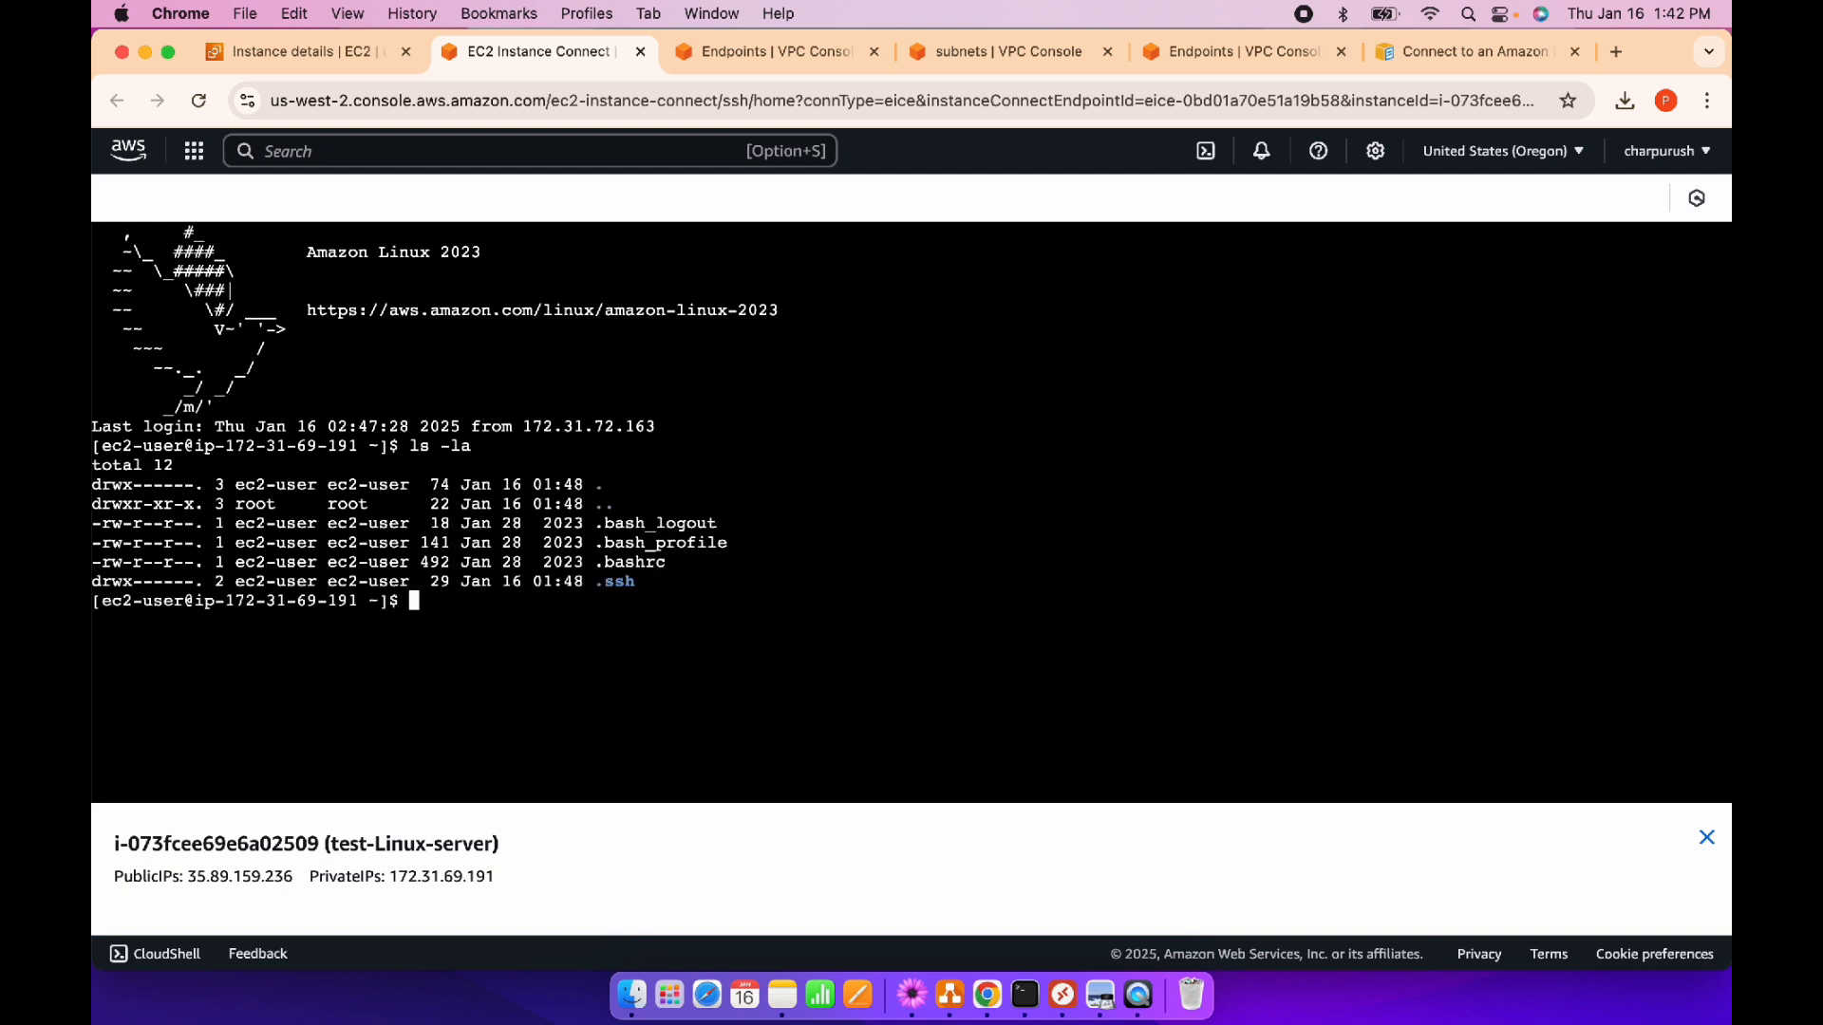
pyautogui.write('sudo su')
pyautogui.press('Return')
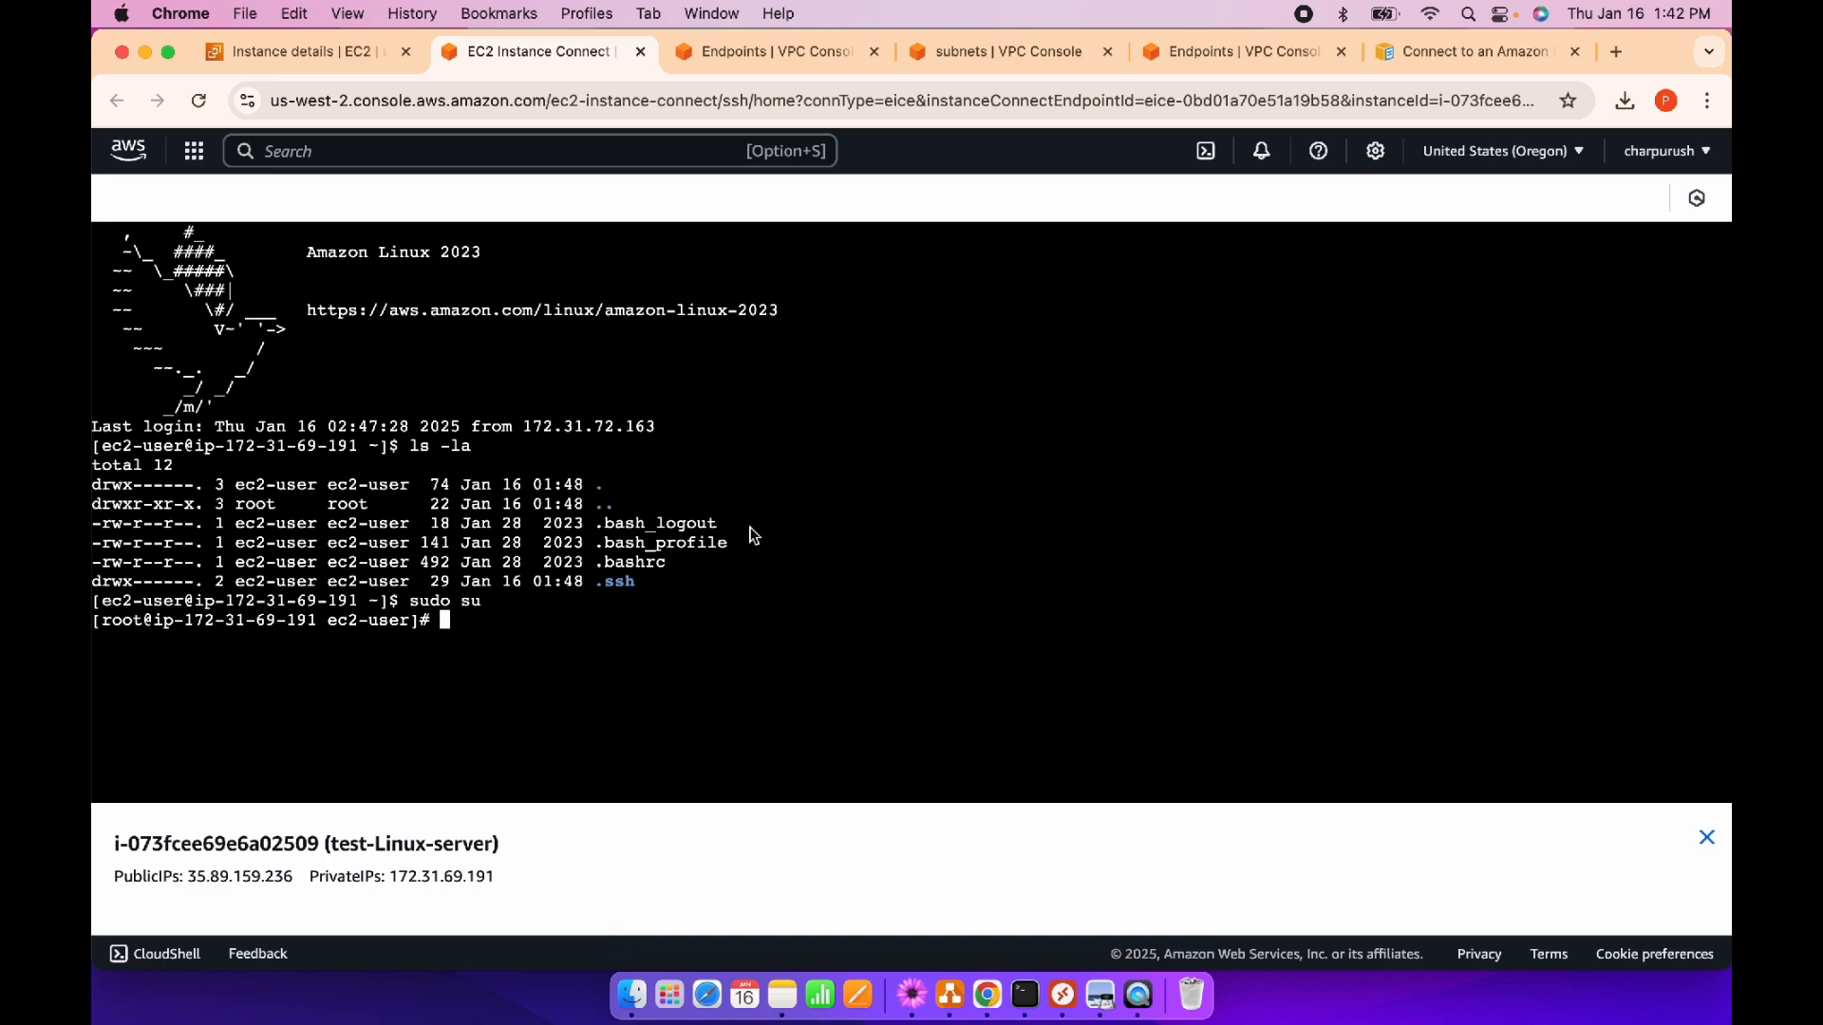
# Switch to Preview and review the architecture diagram in SSH and RDP to private subnet - Instance connect.jpg
pyautogui.hotkey('ctrl', 'Up')
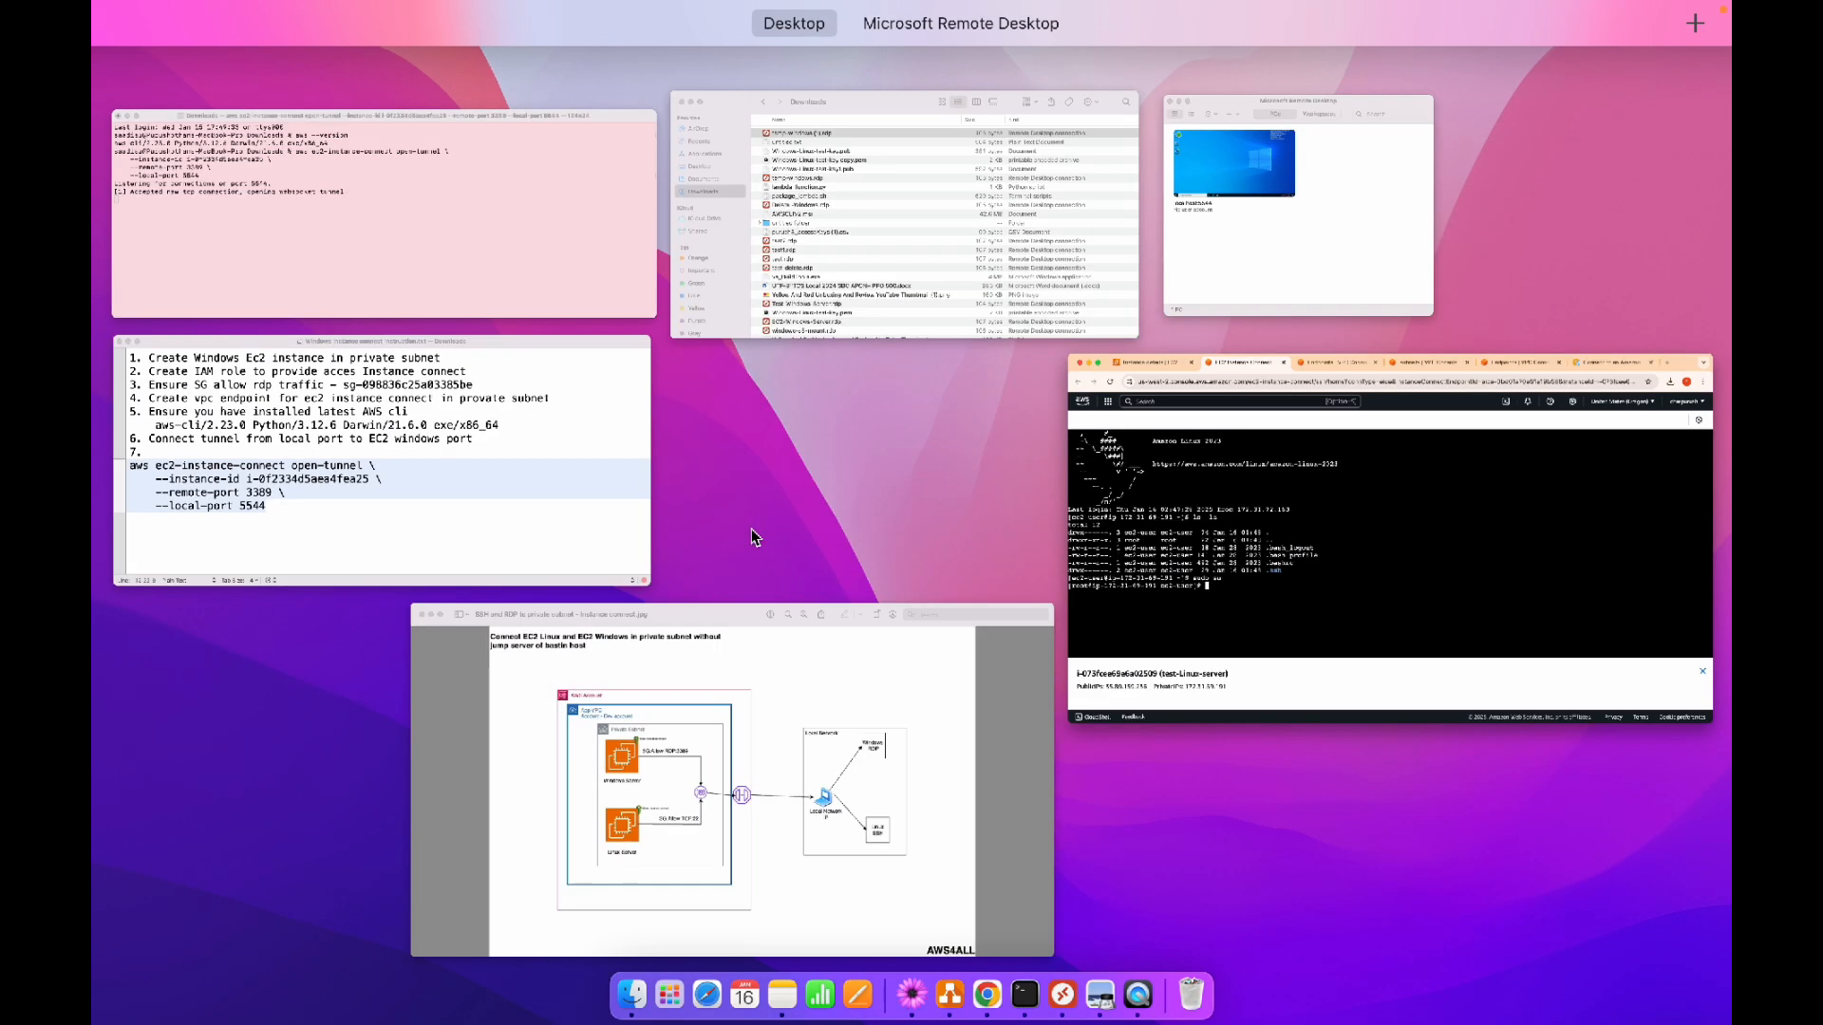
pyautogui.click(836, 784)
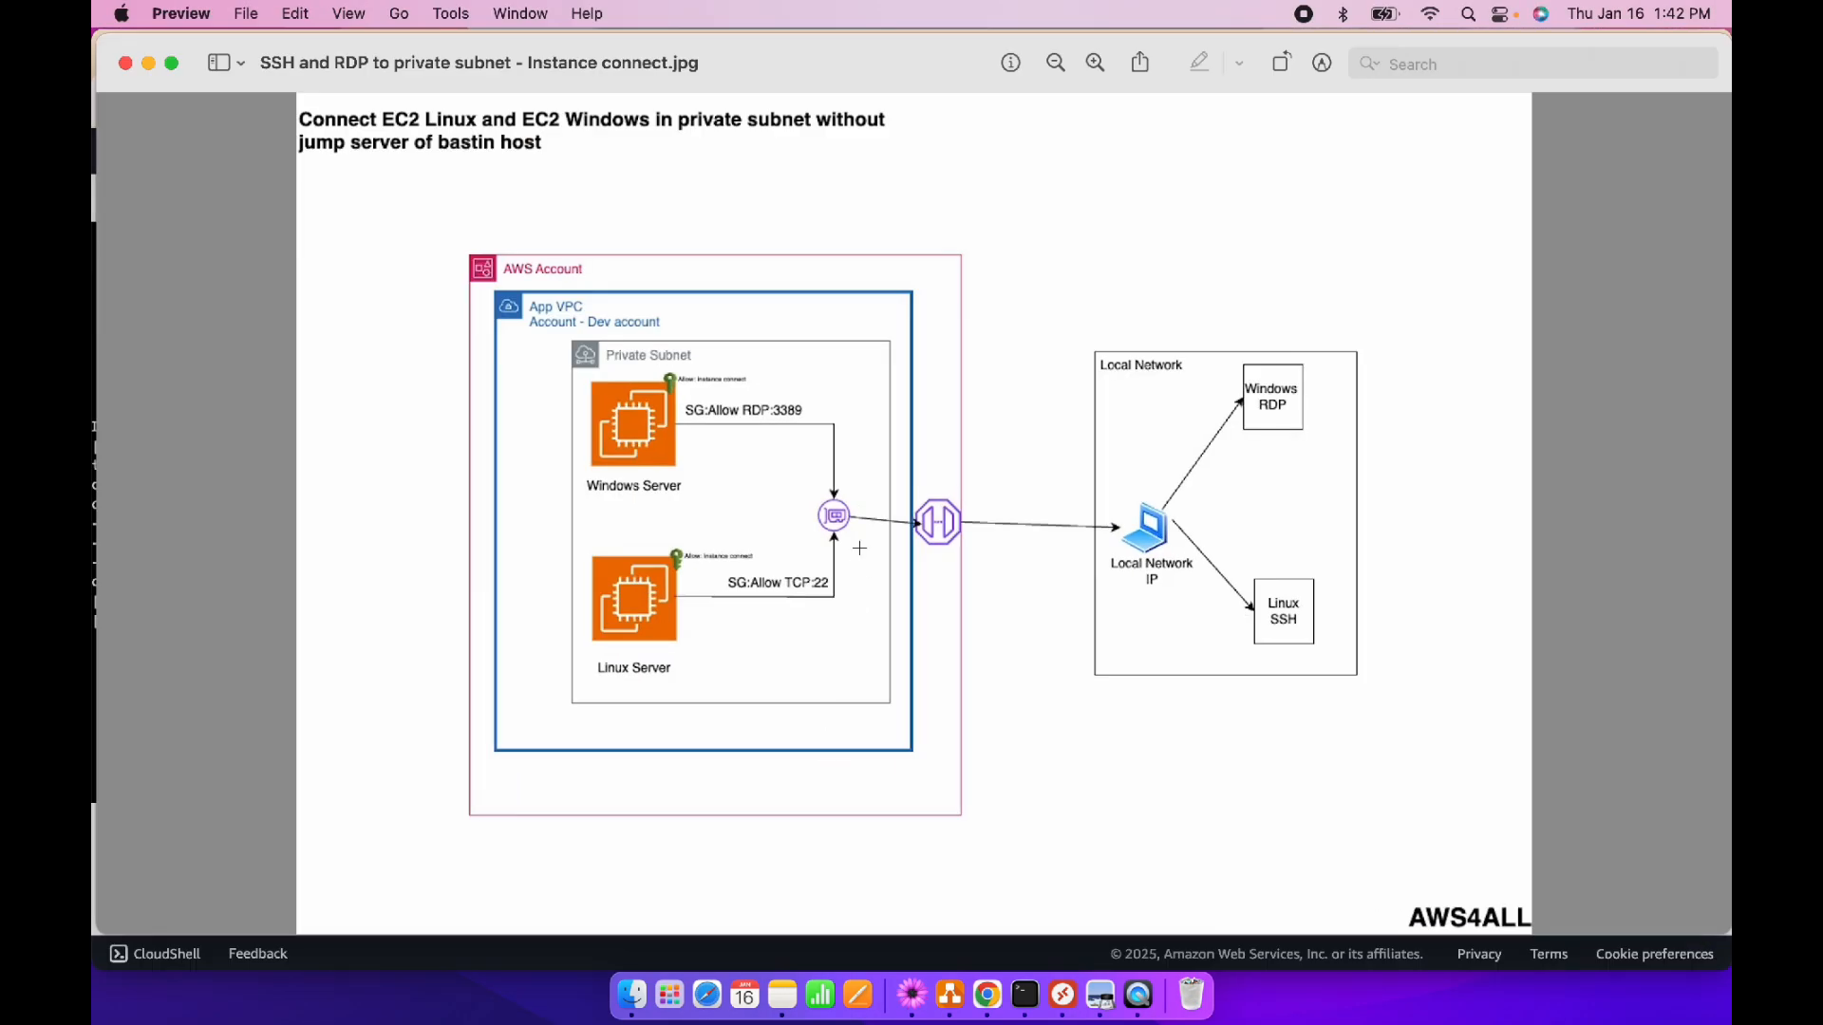